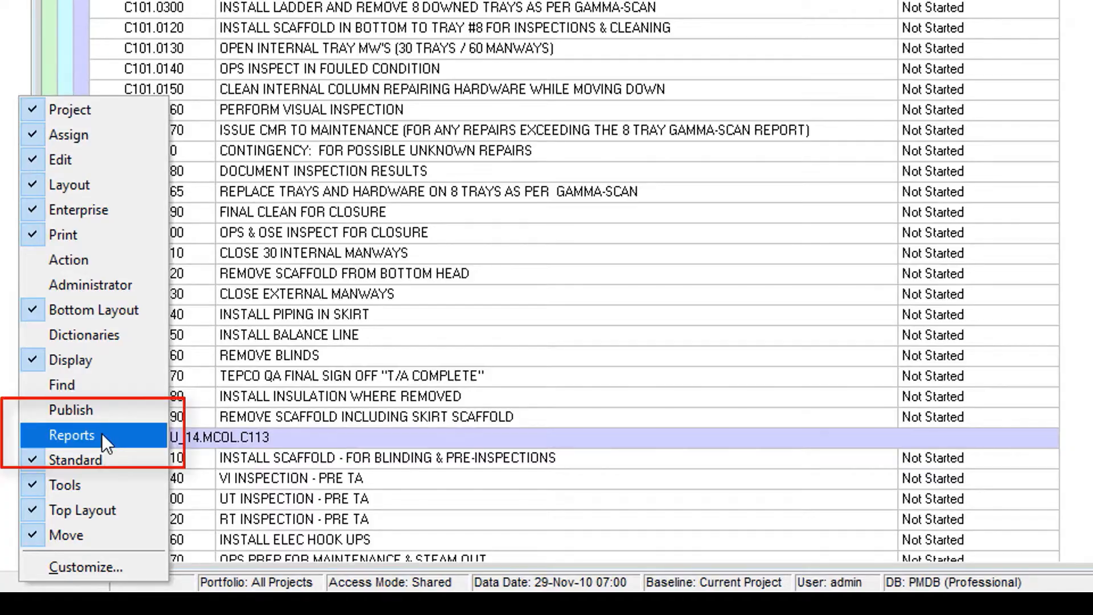
Show the Reports toolbar and add the Report Groups and Batch Reports commands to it.
{"action": "left_click", "coordinate": [102, 433]}
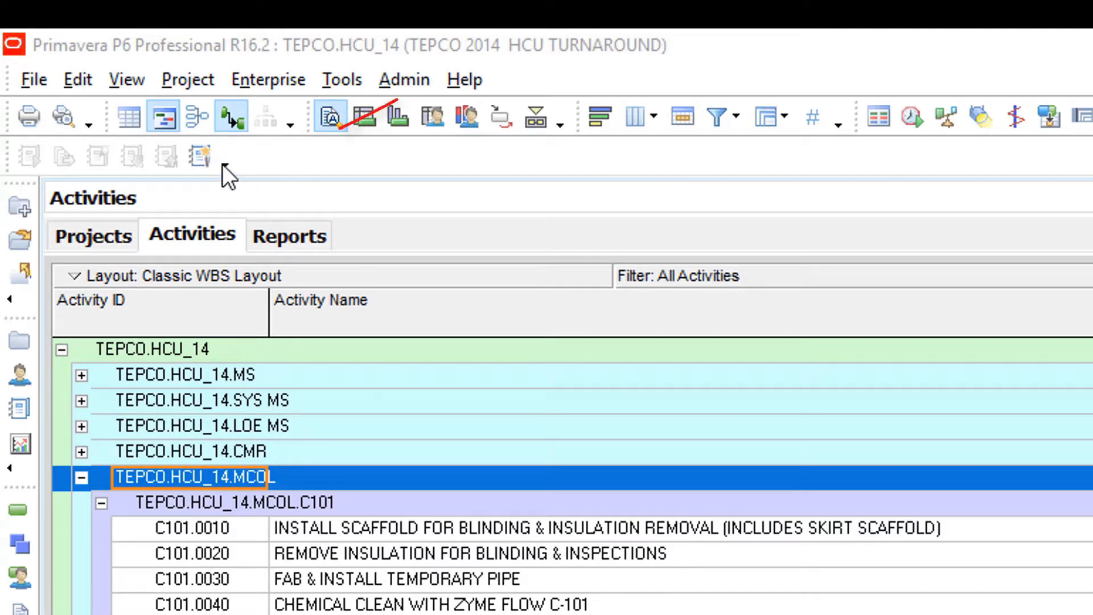
{"action": "left_click", "coordinate": [225, 165]}
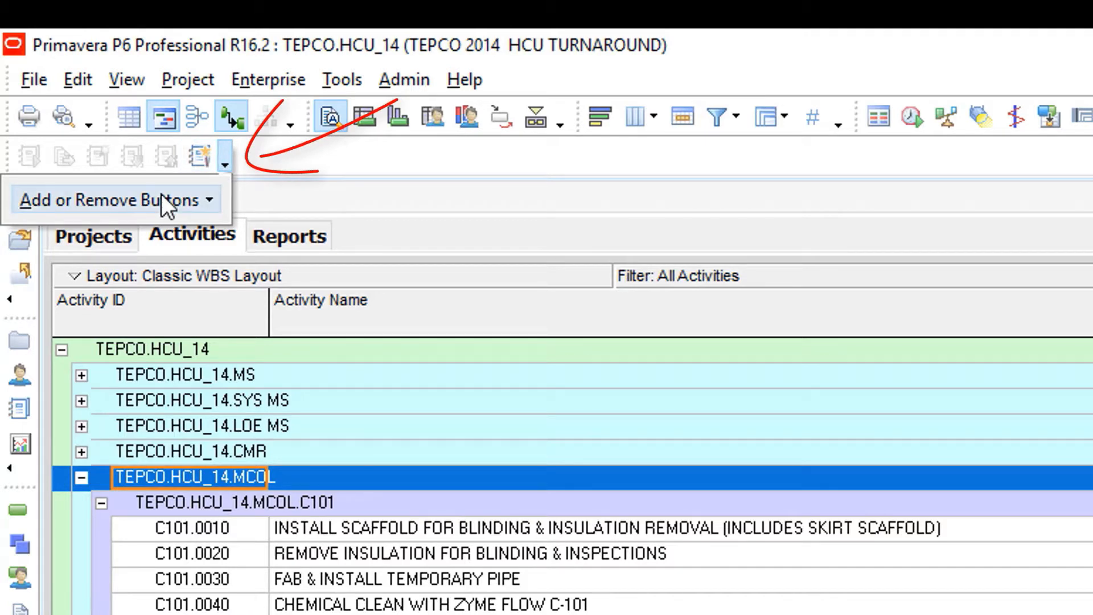
{"action": "mouse_move", "coordinate": [162, 196]}
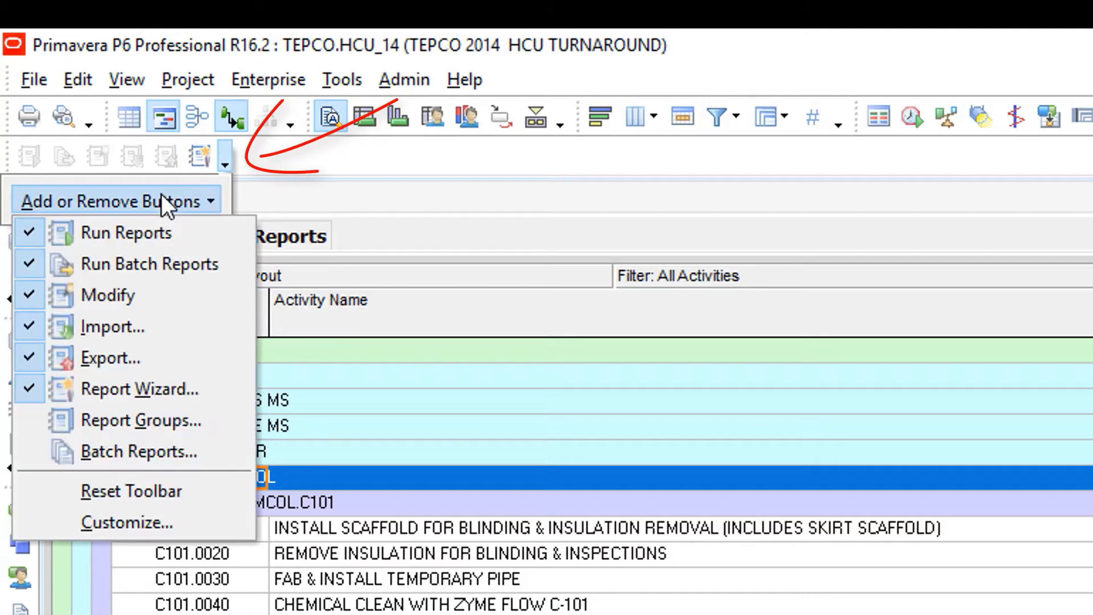
{"action": "left_click", "coordinate": [162, 423]}
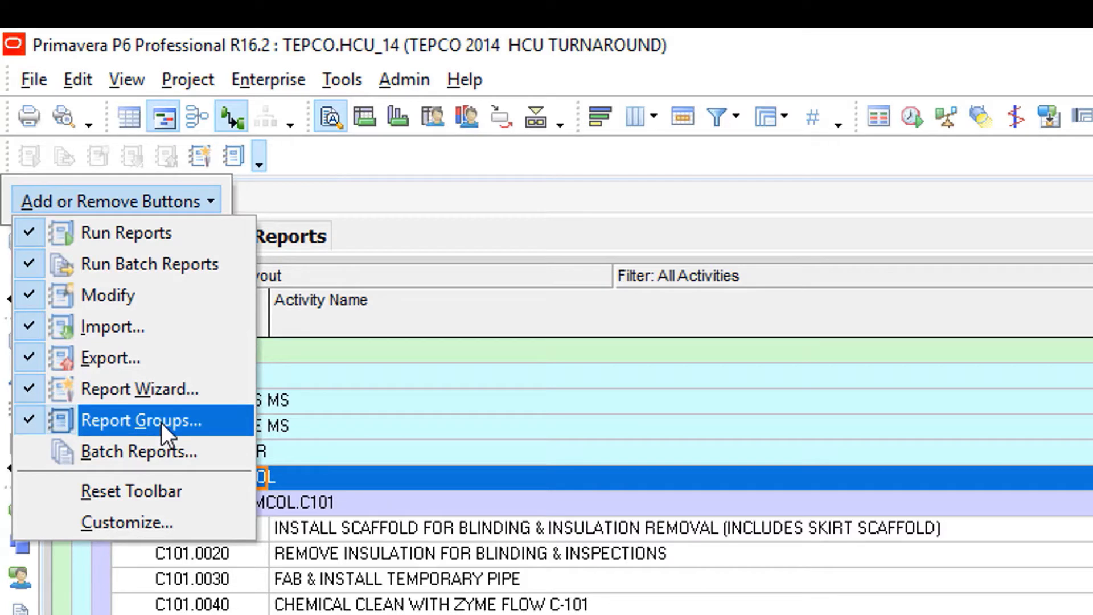
{"action": "left_click", "coordinate": [134, 452]}
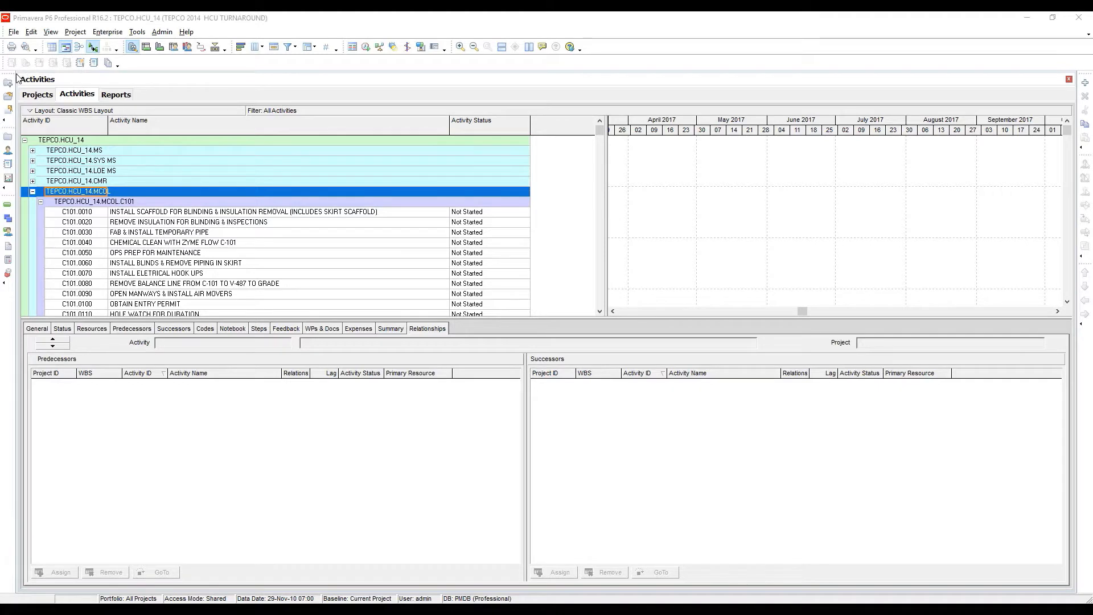
Look over the global reports list with CV-01 Project Code Values selected, and return to the project's activities.
{"action": "left_click", "coordinate": [8, 165]}
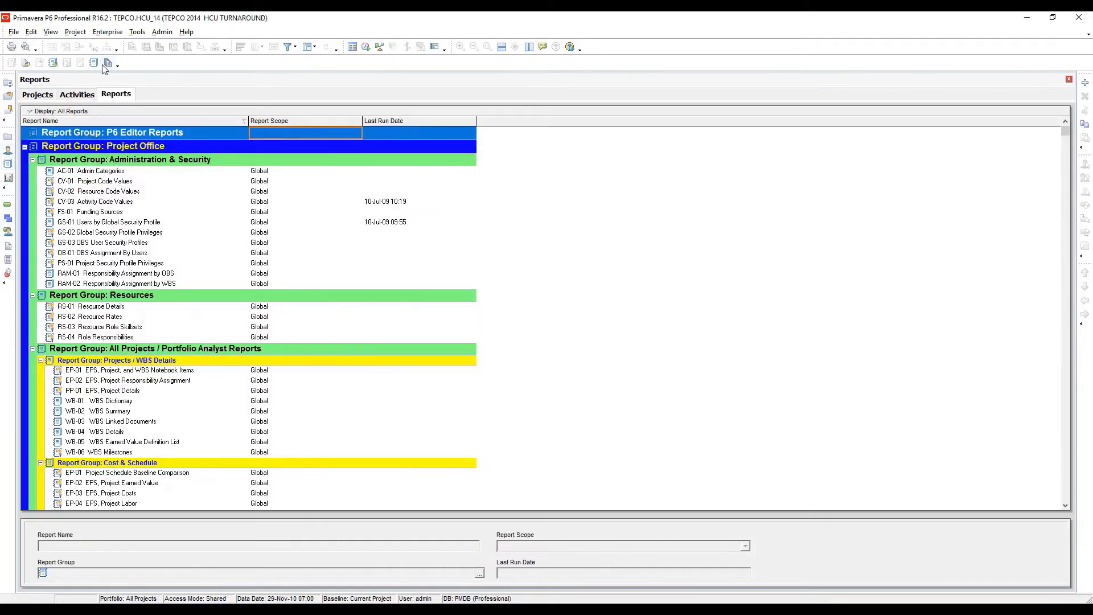
{"action": "left_click", "coordinate": [121, 182]}
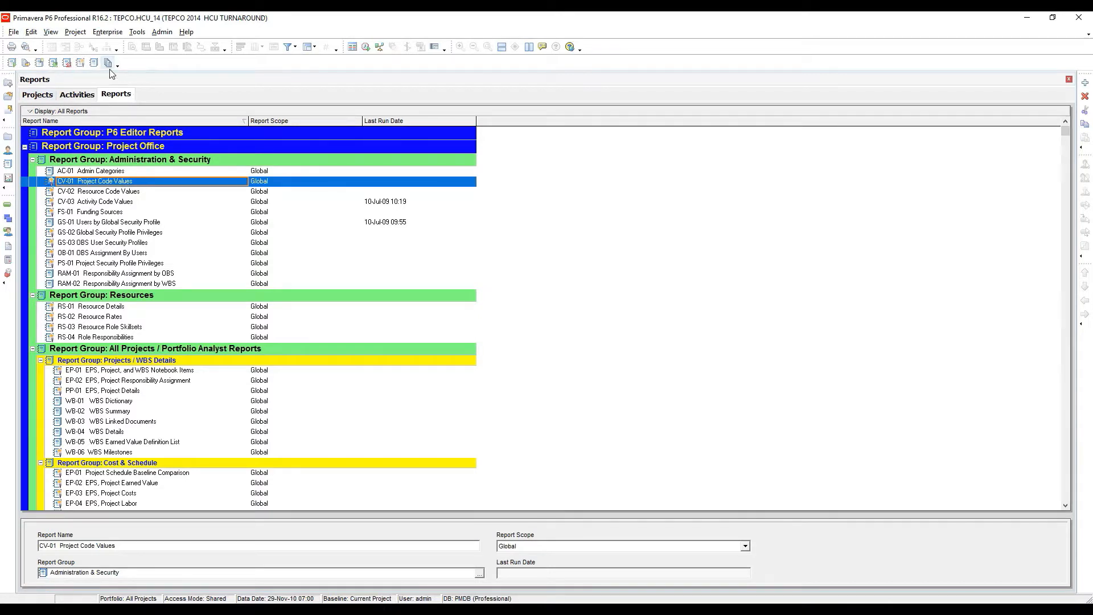
{"action": "left_click", "coordinate": [8, 204]}
{"action": "left_click_drag", "start_coordinate": [600, 294], "coordinate": [603, 125]}
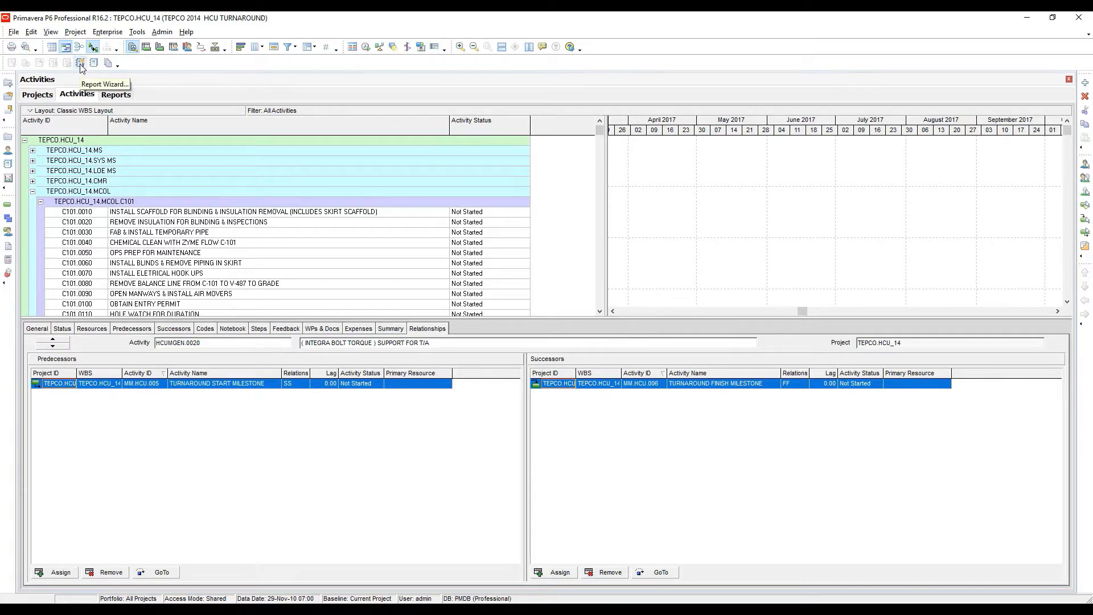
Start a Report Wizard report based on the current screen, keeping Activities as the only subject area.
{"action": "left_click", "coordinate": [141, 34]}
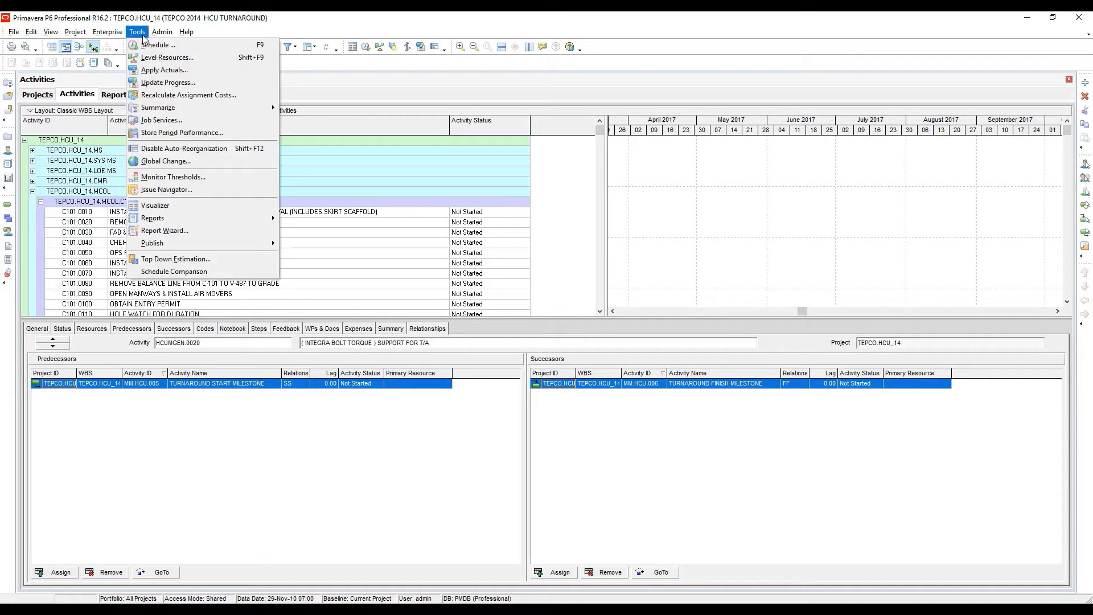
{"action": "left_click", "coordinate": [212, 230]}
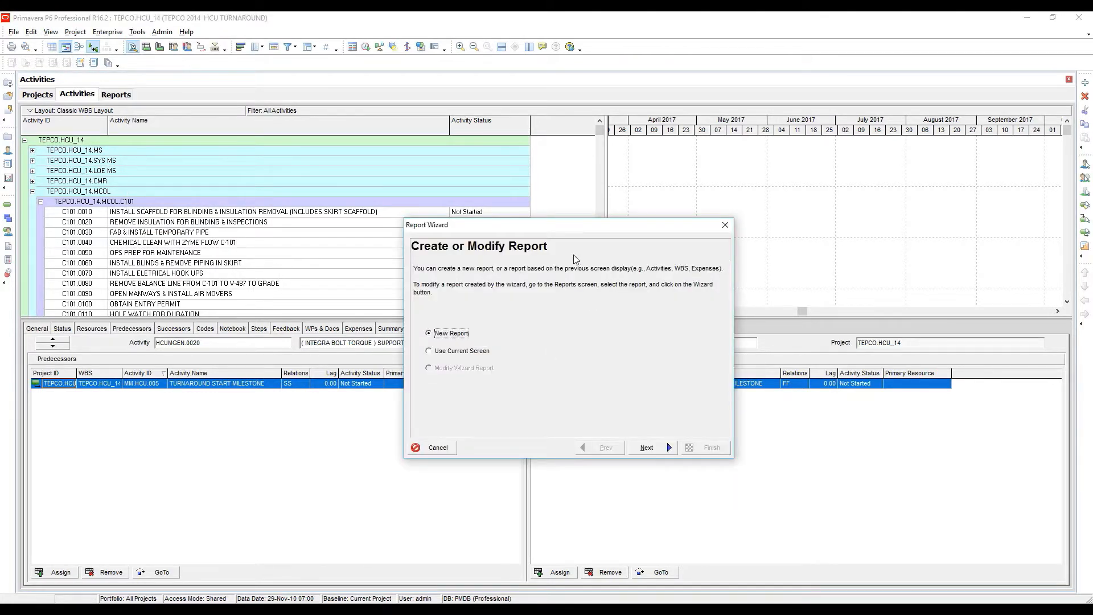
{"action": "left_click_drag", "start_coordinate": [575, 227], "coordinate": [552, 159]}
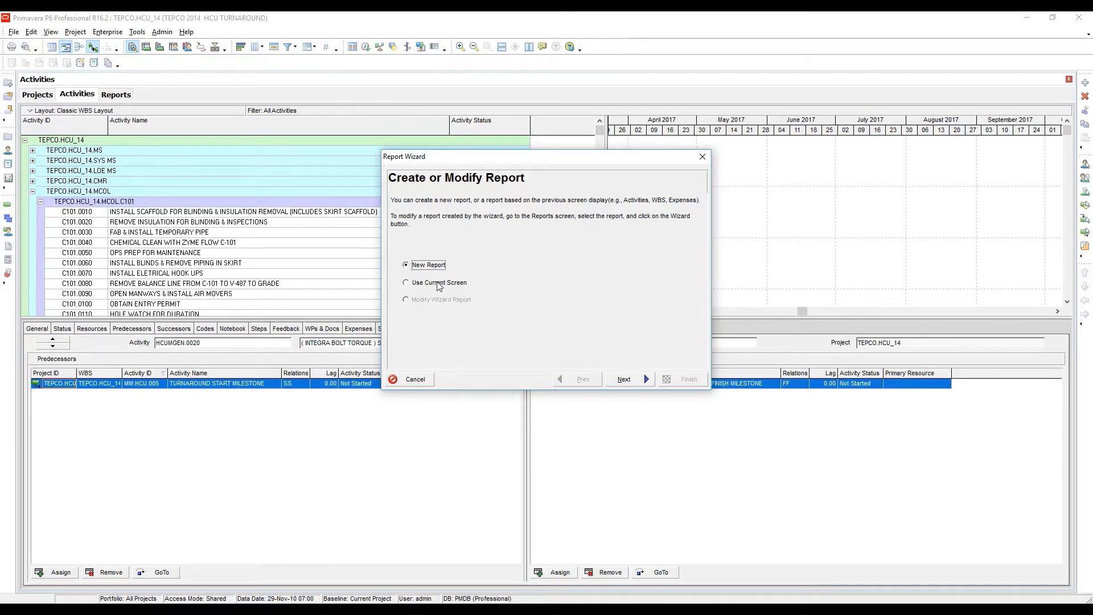
{"action": "left_click", "coordinate": [406, 284]}
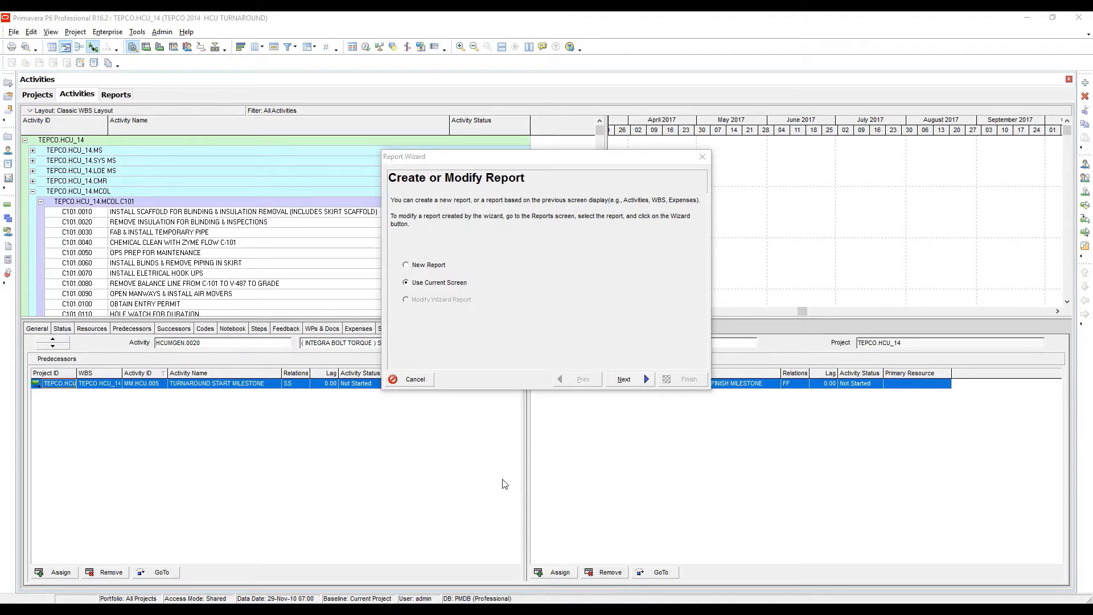
{"action": "left_click", "coordinate": [634, 381]}
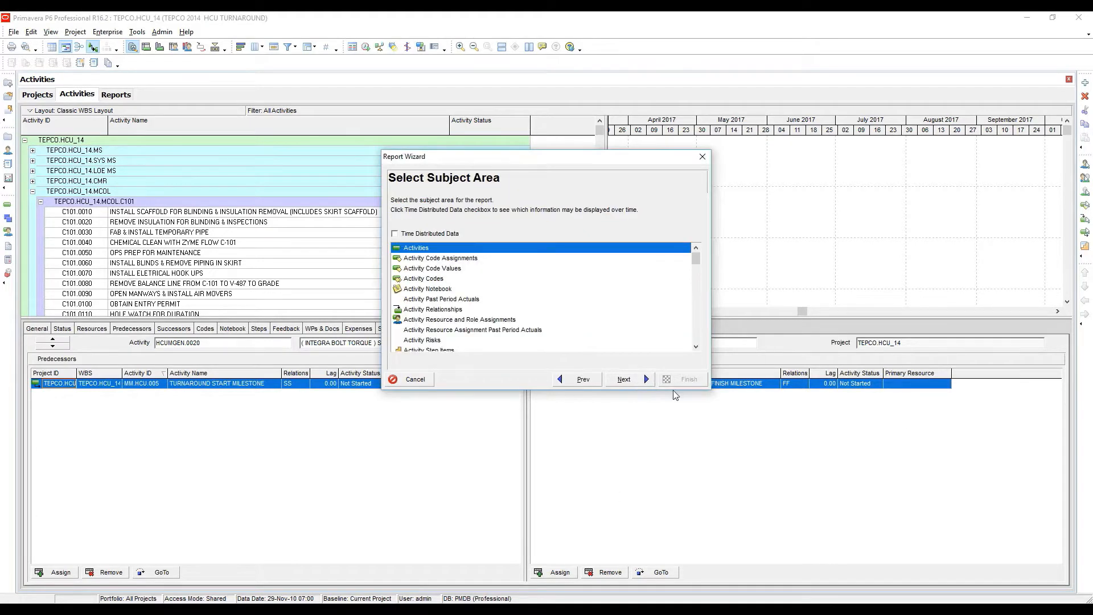
{"action": "left_click", "coordinate": [634, 381]}
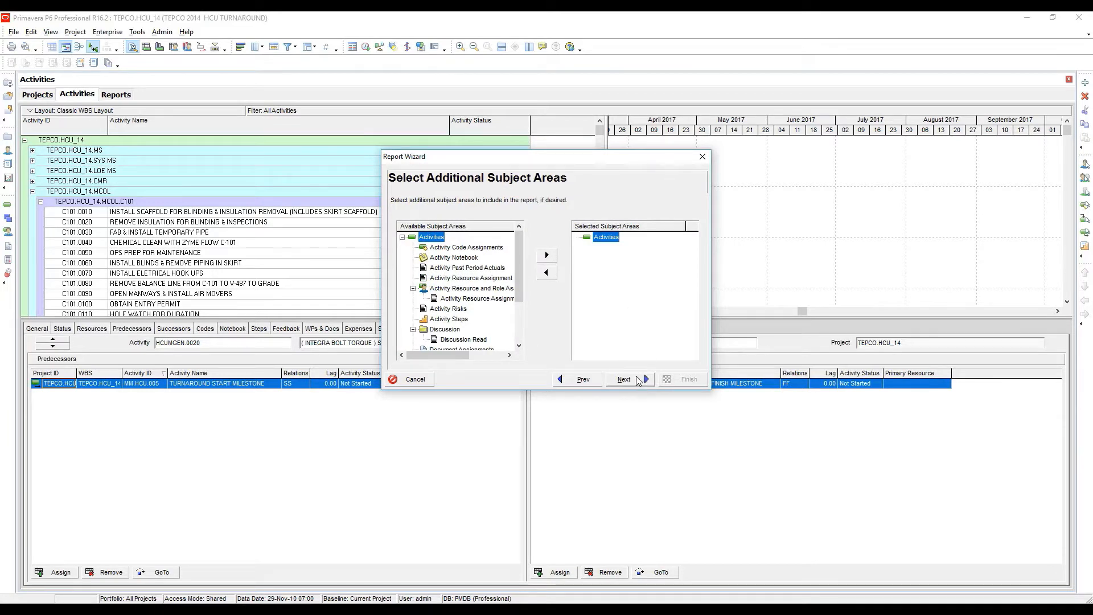
{"action": "left_click", "coordinate": [638, 381]}
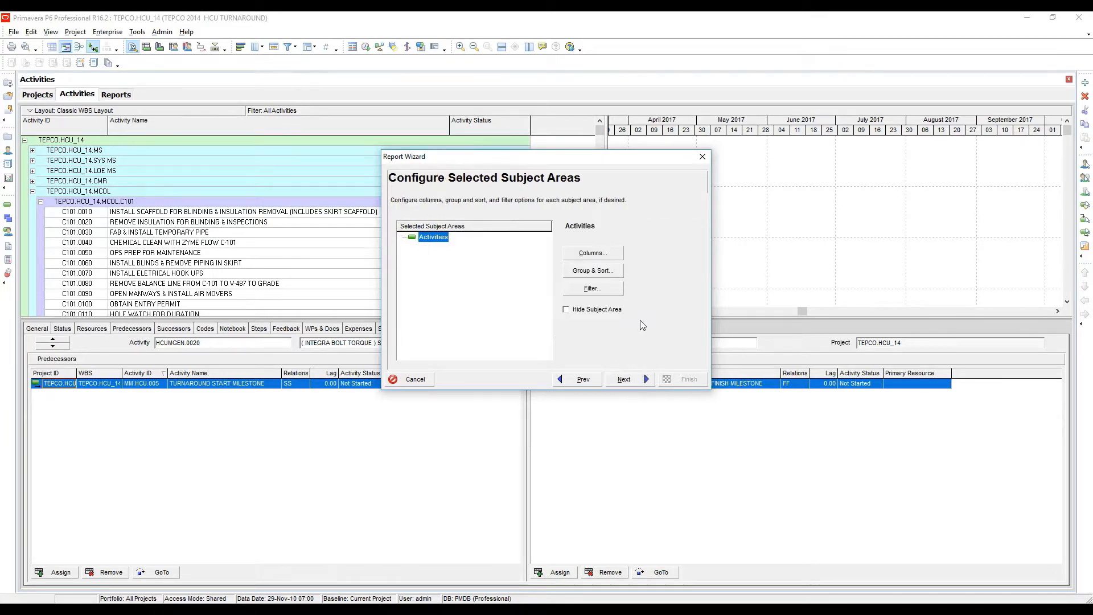
Review the columns and filter settings of the report's Activities subject area without changing them.
{"action": "left_click", "coordinate": [593, 252]}
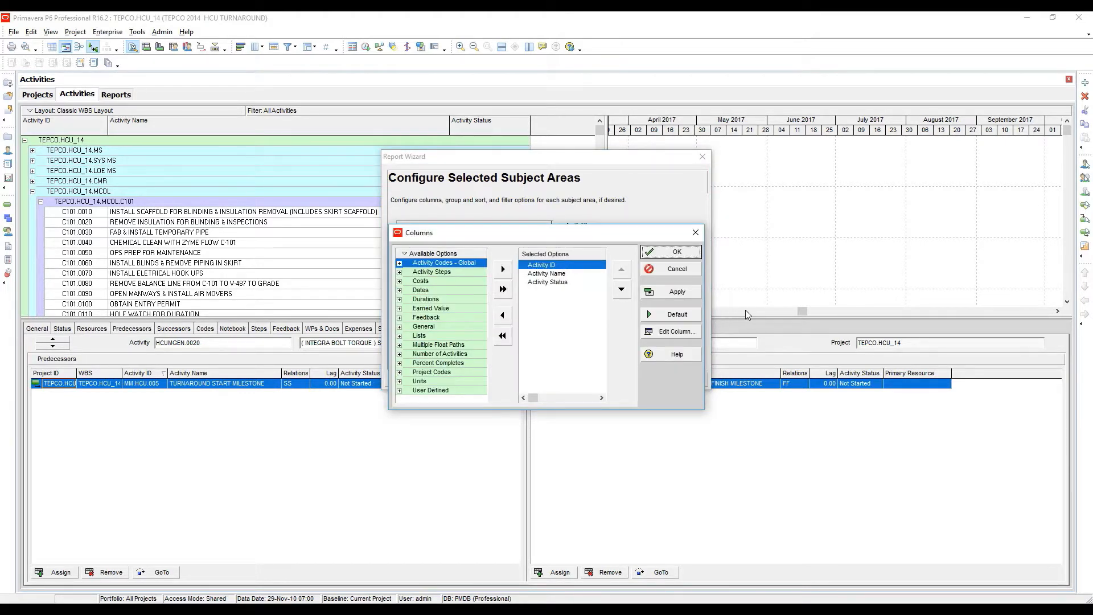
{"action": "left_click", "coordinate": [664, 253]}
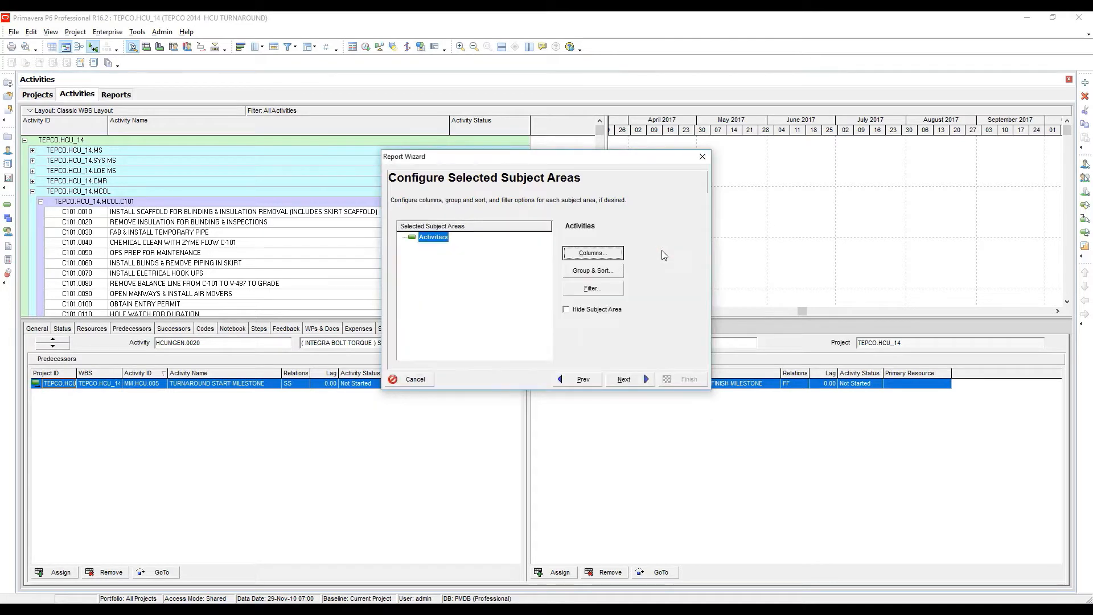
{"action": "left_click", "coordinate": [597, 289]}
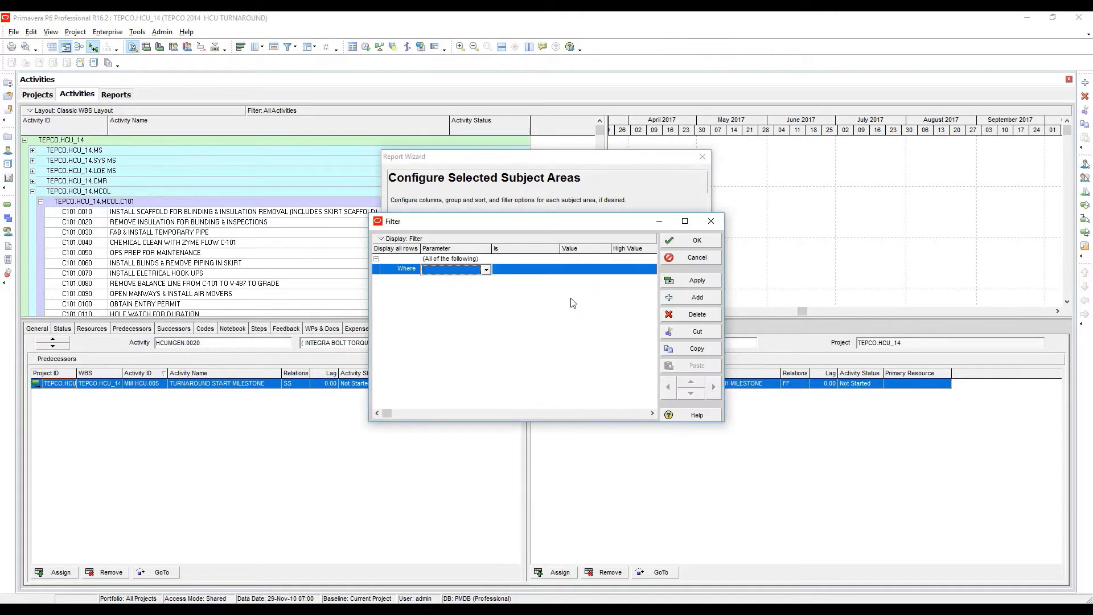
{"action": "left_click", "coordinate": [695, 257]}
Set Show Totals to <None> in the grouping options of the report's Activities subject area.
{"action": "left_click", "coordinate": [587, 272]}
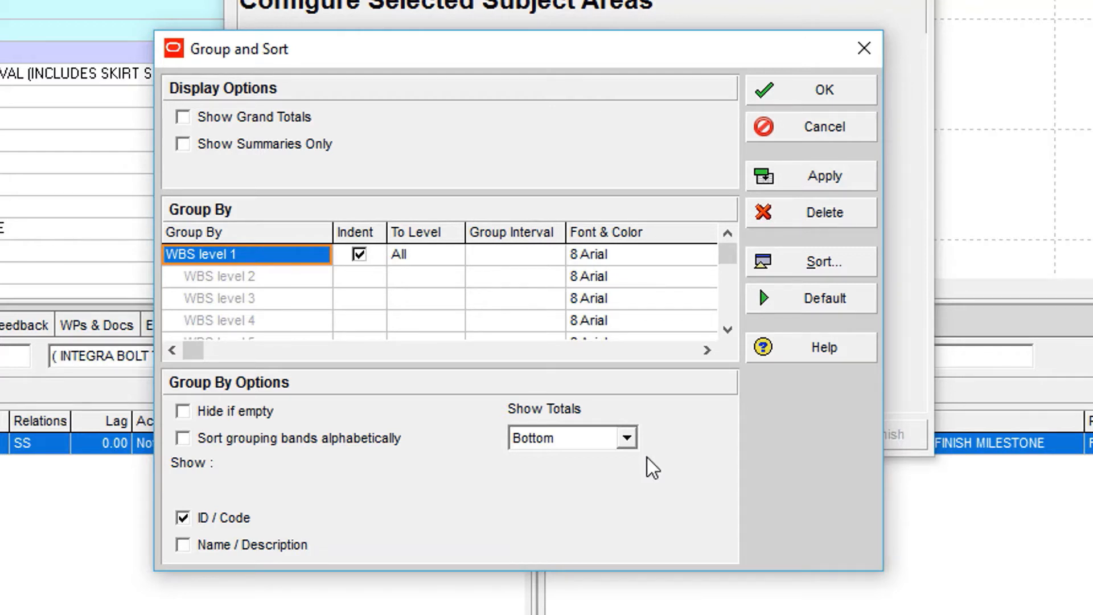
{"action": "left_click", "coordinate": [627, 437]}
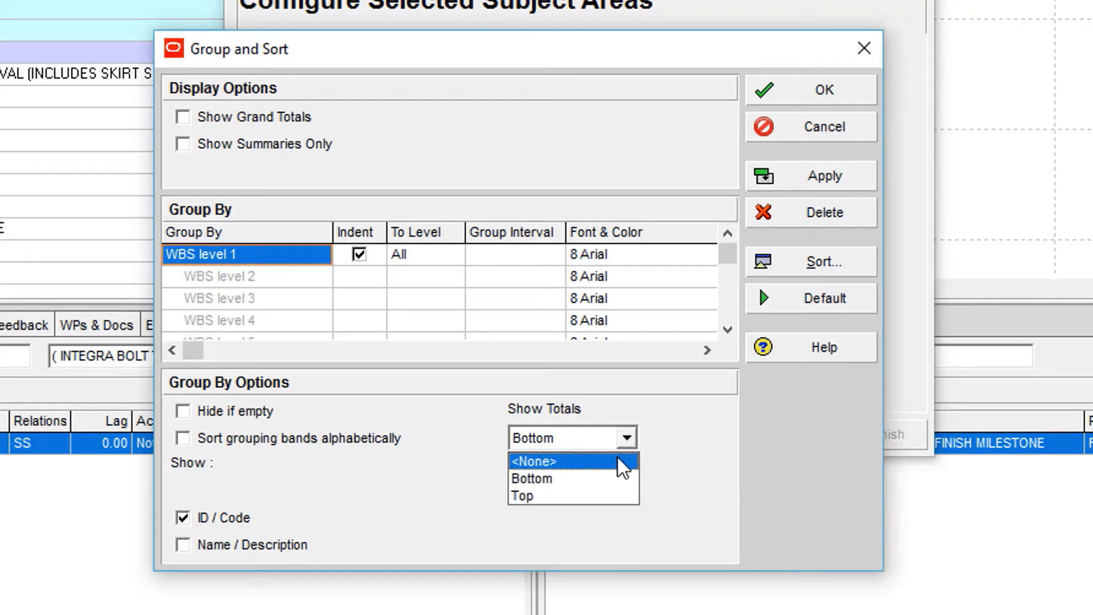
{"action": "left_click", "coordinate": [620, 462]}
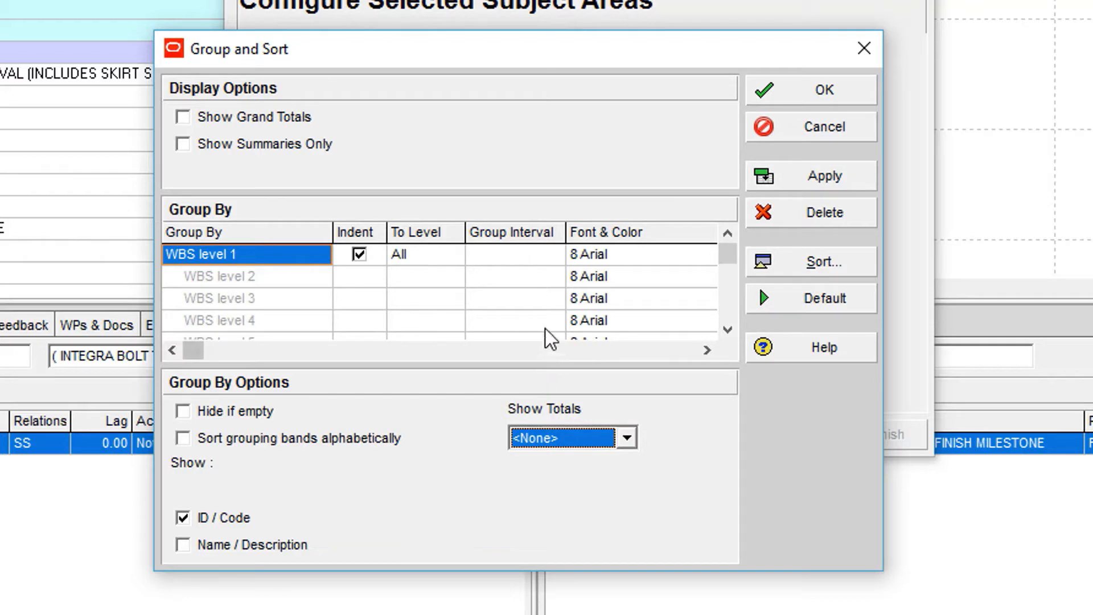
{"action": "left_click", "coordinate": [827, 91]}
Title the report EXAMPLE-01 and generate it.
{"action": "left_click", "coordinate": [763, 434]}
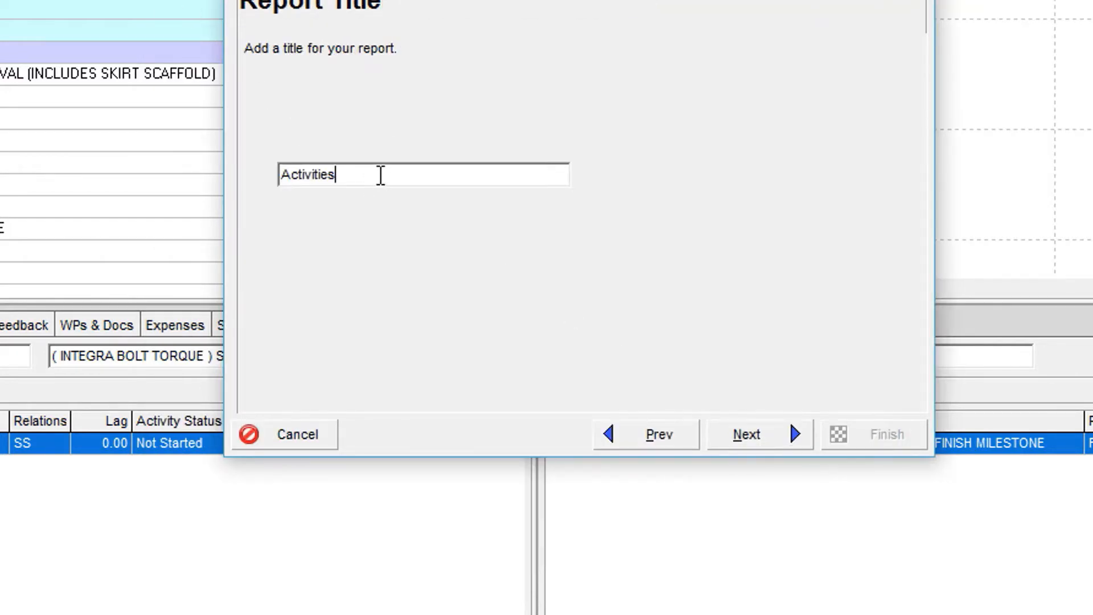
{"action": "left_click_drag", "start_coordinate": [380, 173], "coordinate": [293, 175]}
{"action": "type", "text": "EXAMPLE-01"}
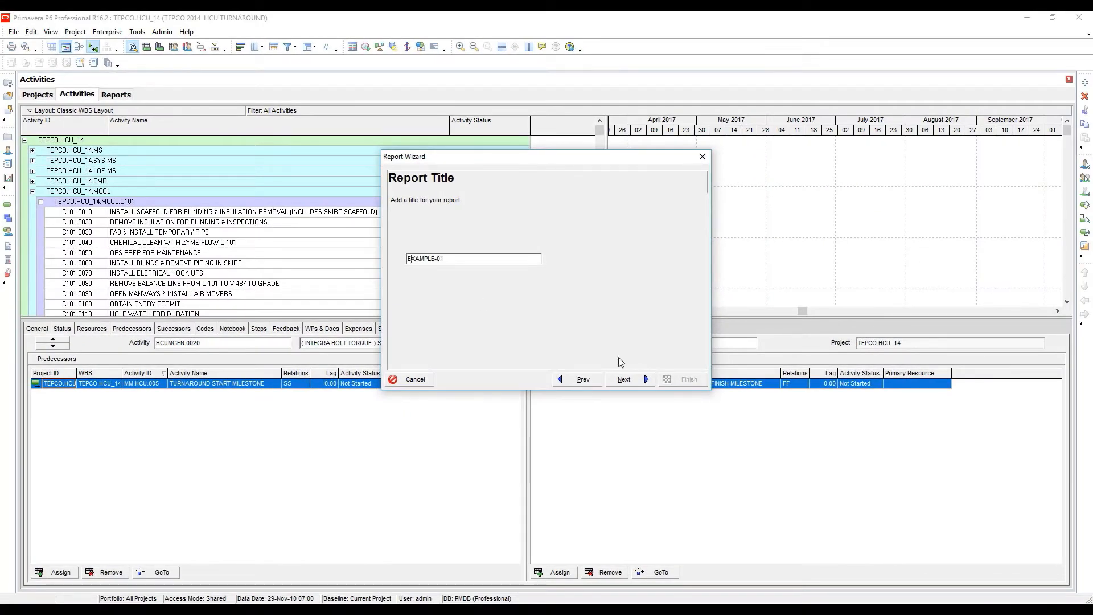
{"action": "left_click", "coordinate": [636, 381]}
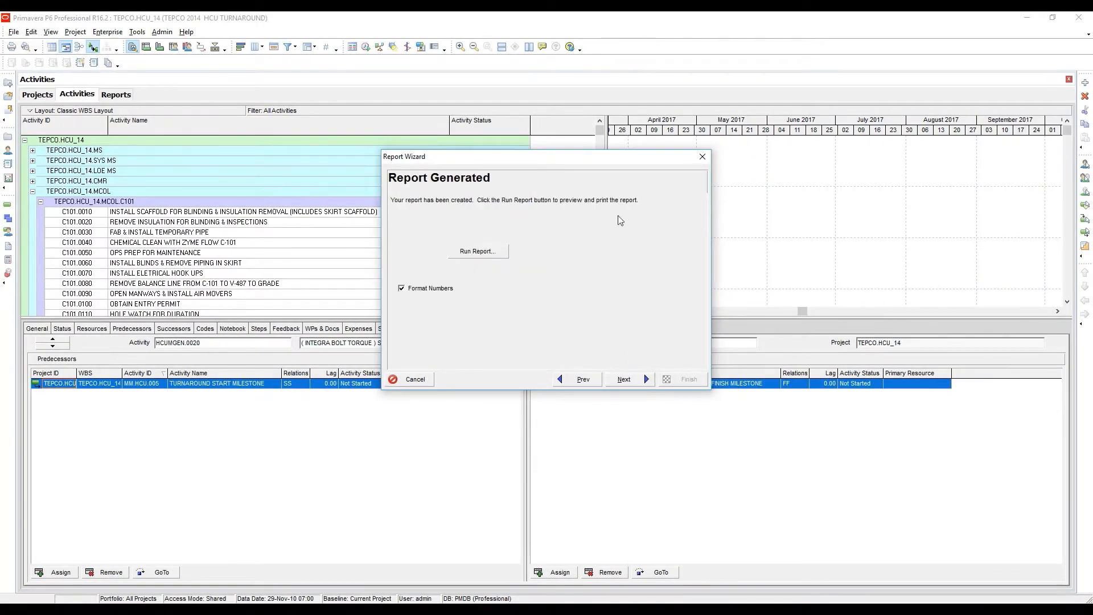
Run the report to the print preview, examine its first page enlarged, and close the preview.
{"action": "left_click", "coordinate": [479, 253]}
{"action": "left_click", "coordinate": [676, 236]}
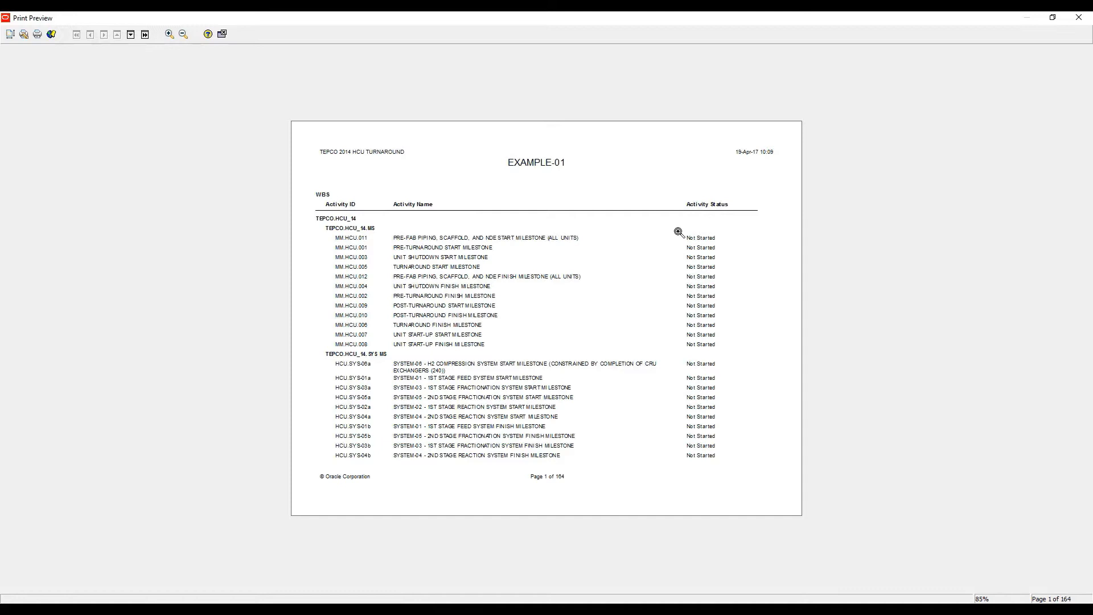
{"action": "left_click", "coordinate": [629, 294]}
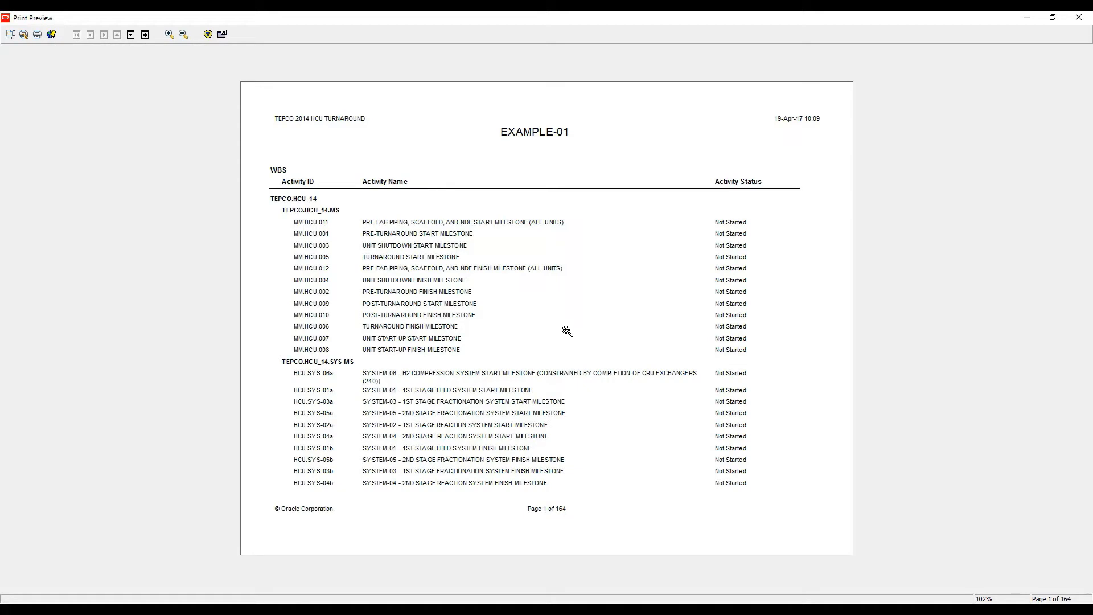
{"action": "key", "text": "Escape"}
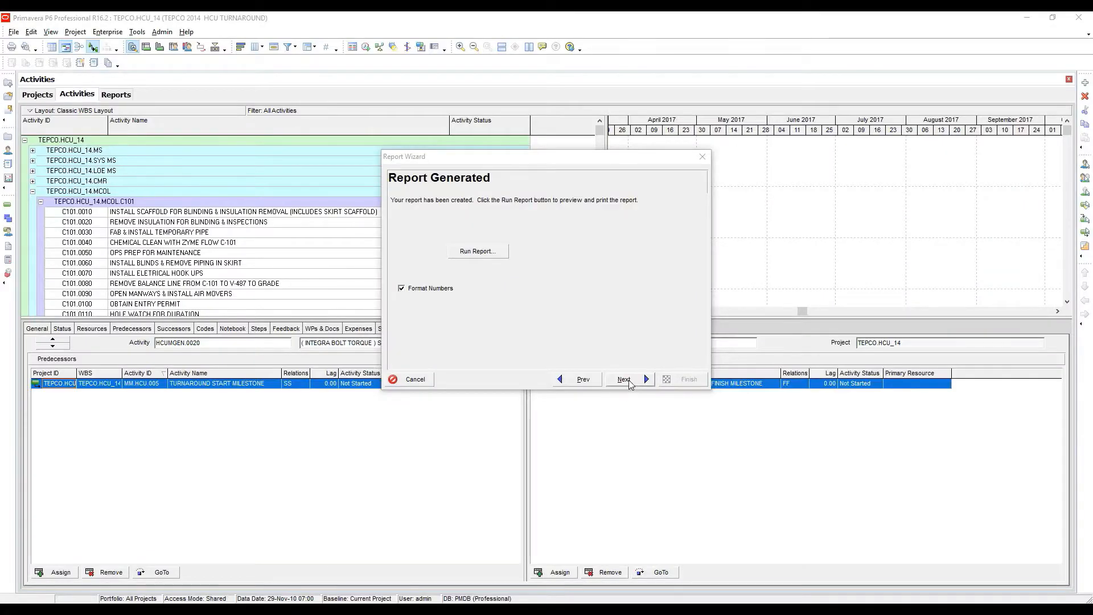
Save the generated report and finish the Report Wizard.
{"action": "left_click", "coordinate": [630, 382]}
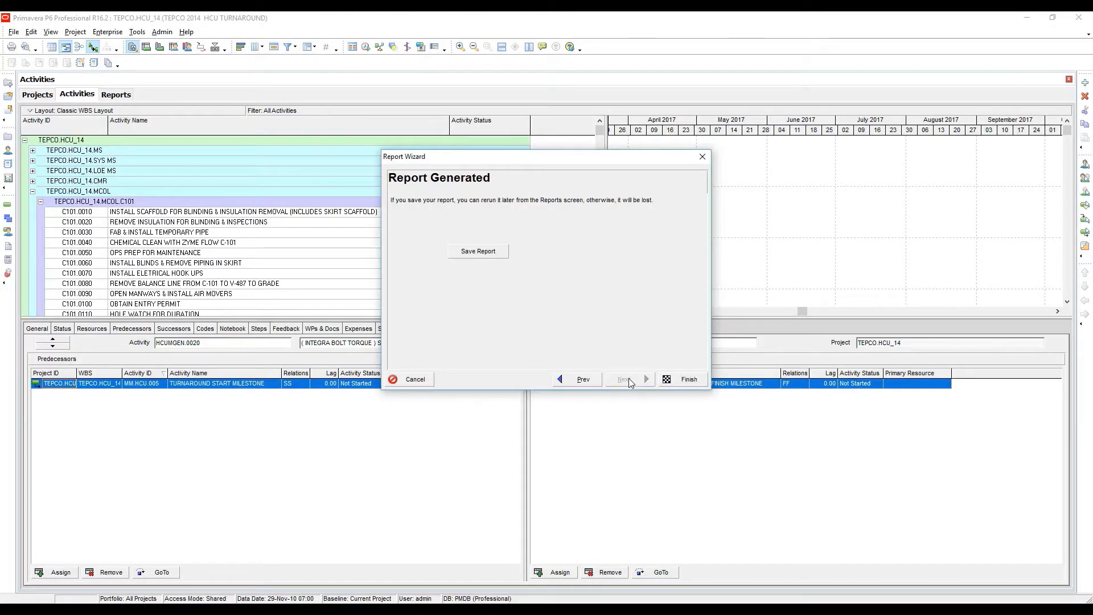
{"action": "left_click", "coordinate": [488, 257]}
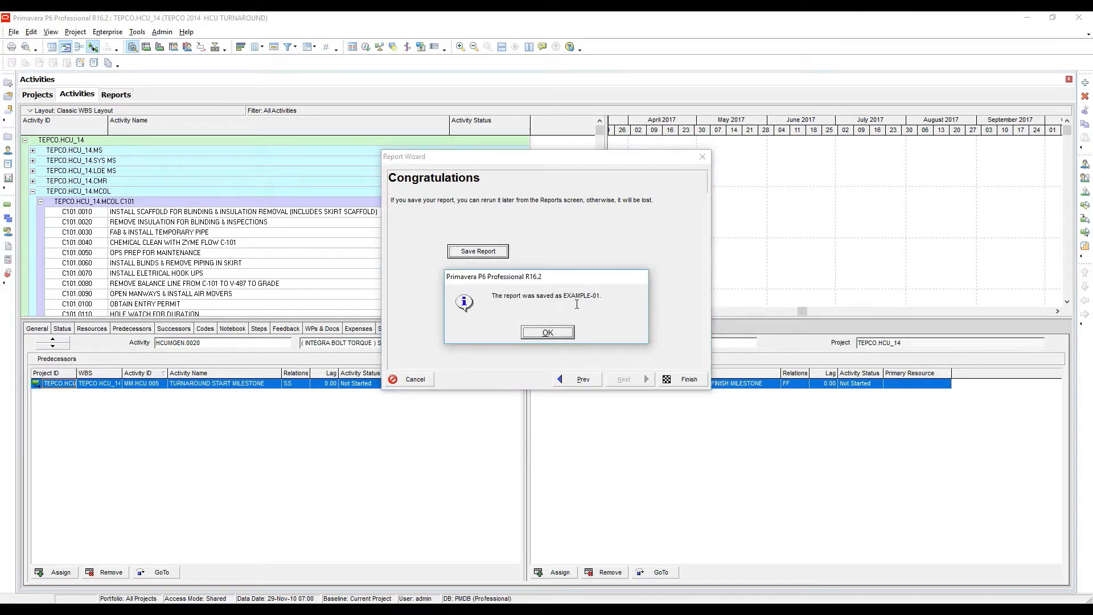
{"action": "left_click", "coordinate": [566, 335]}
{"action": "left_click", "coordinate": [691, 383]}
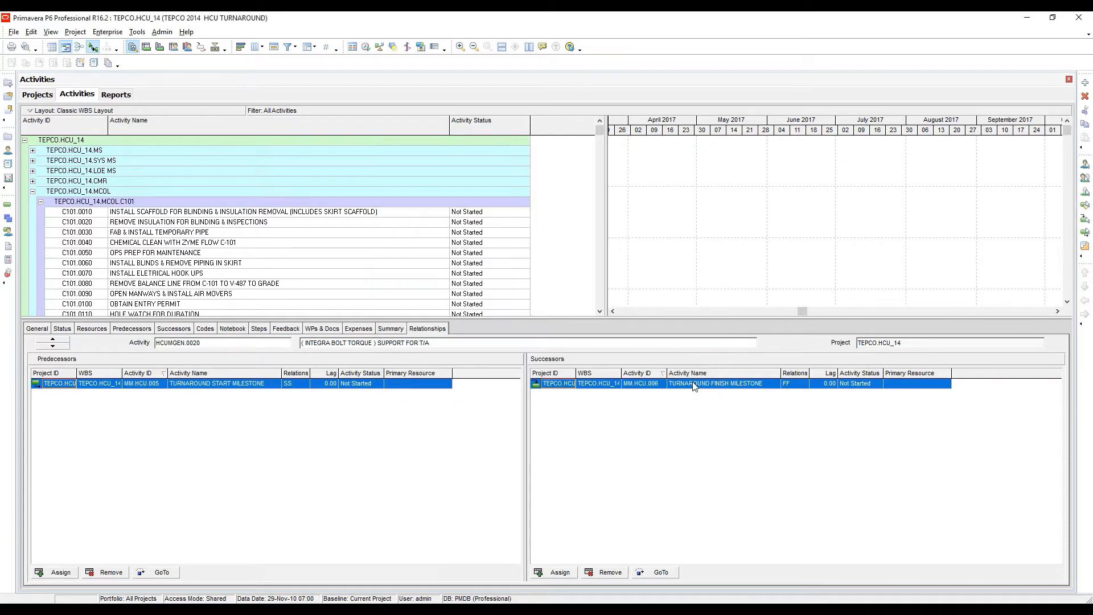
Open the EXAMPLE-01 report from the reports list in the Report Editor, accepting that the wizard-created report gets modified there.
{"action": "left_click", "coordinate": [8, 166]}
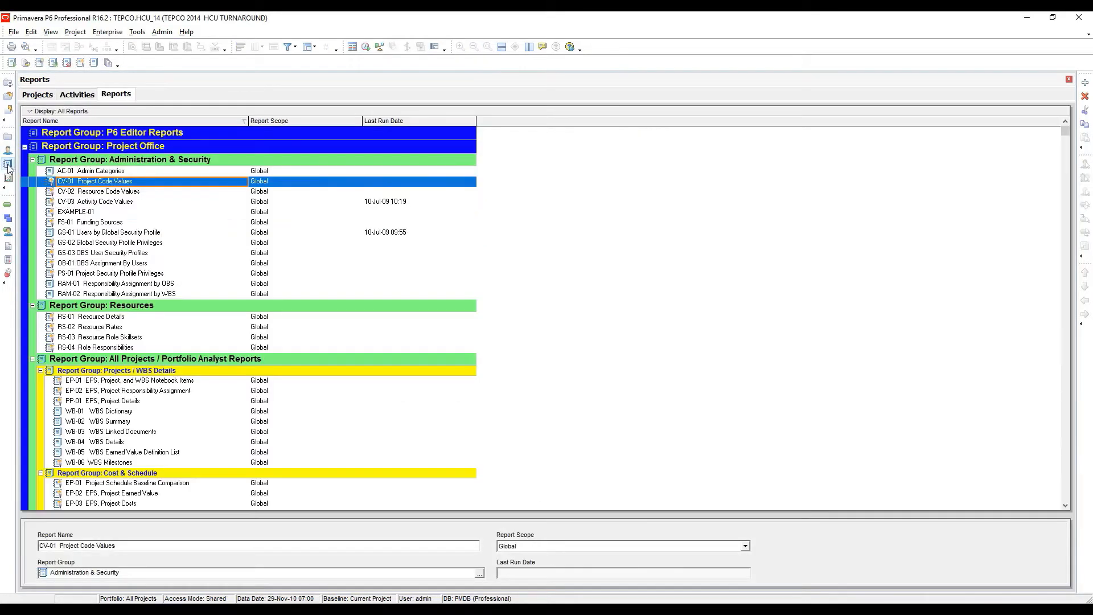
{"action": "left_click", "coordinate": [100, 214]}
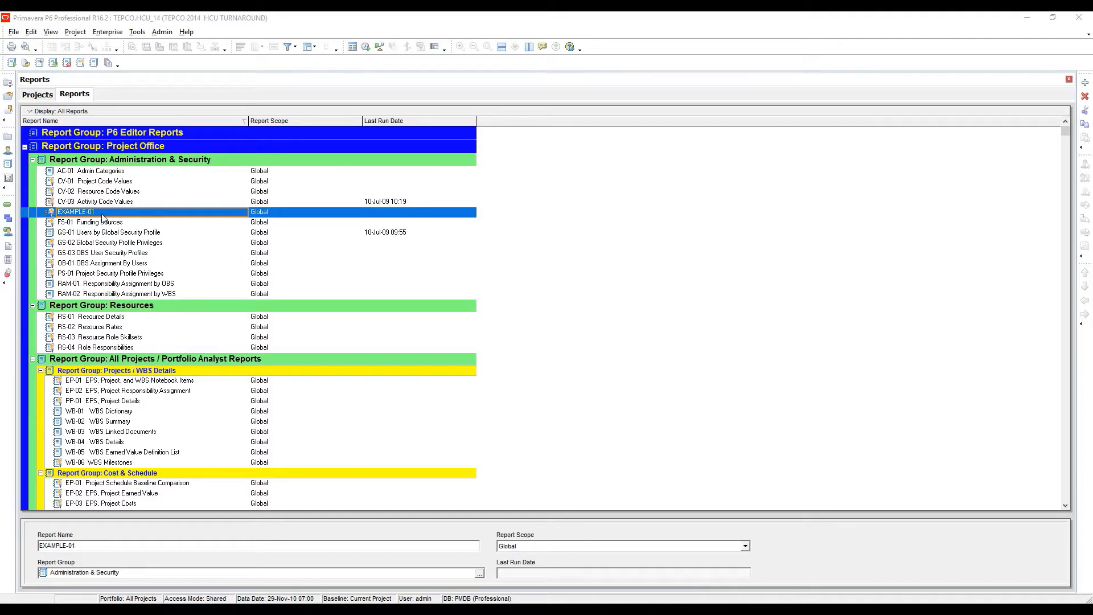
{"action": "right_click", "coordinate": [104, 217]}
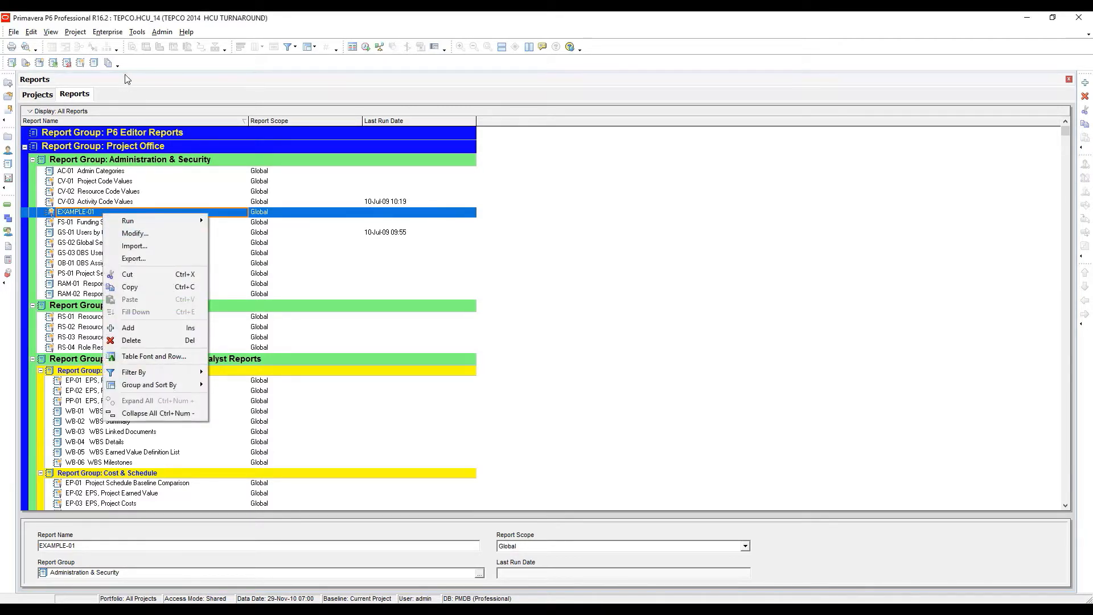
{"action": "left_click", "coordinate": [105, 83]}
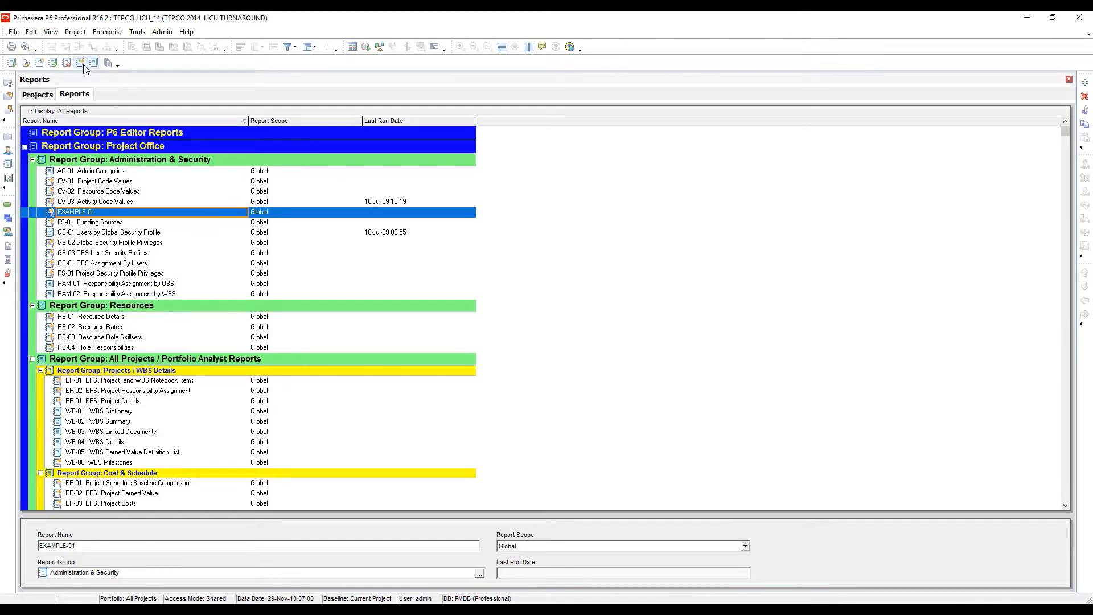
{"action": "left_click", "coordinate": [39, 63]}
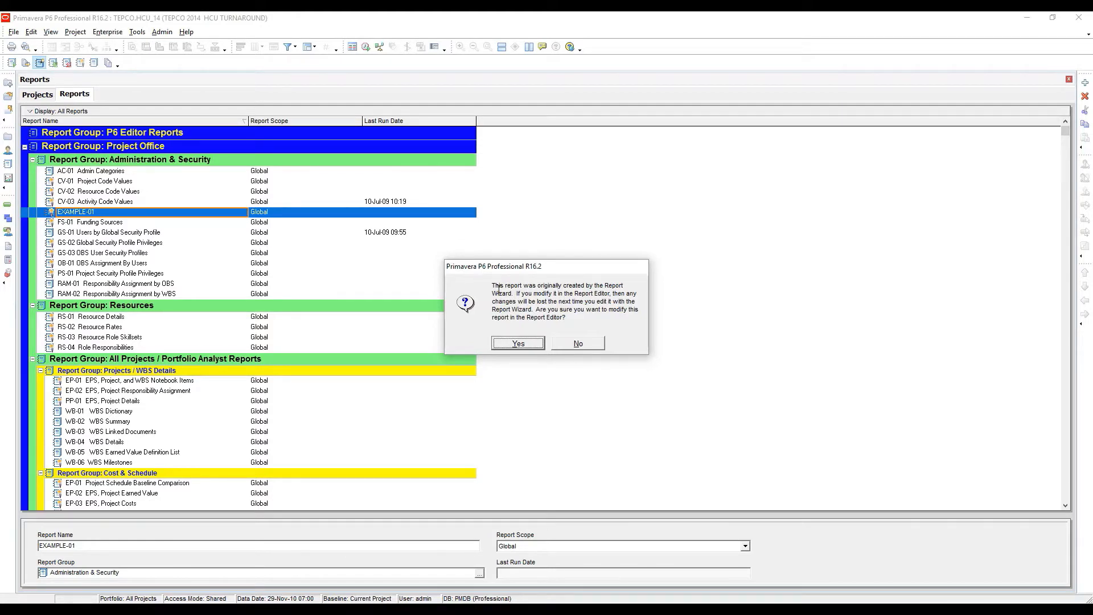
{"action": "left_click", "coordinate": [518, 344]}
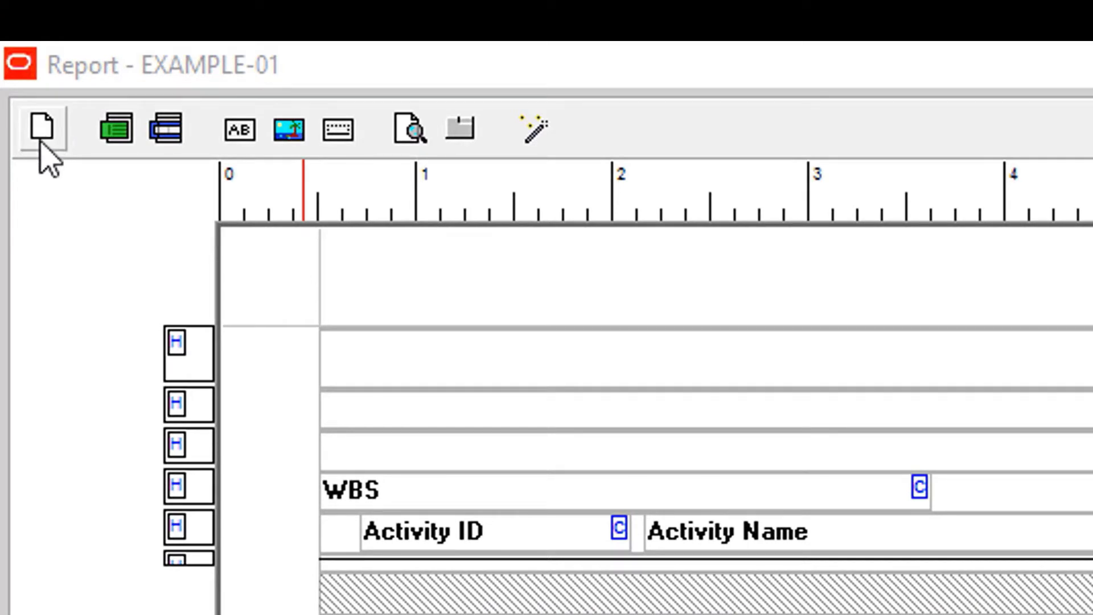
Accept and close the Report Editor, reopen EXAMPLE-01 for modification, and maximize the editor window.
{"action": "left_click", "coordinate": [53, 228]}
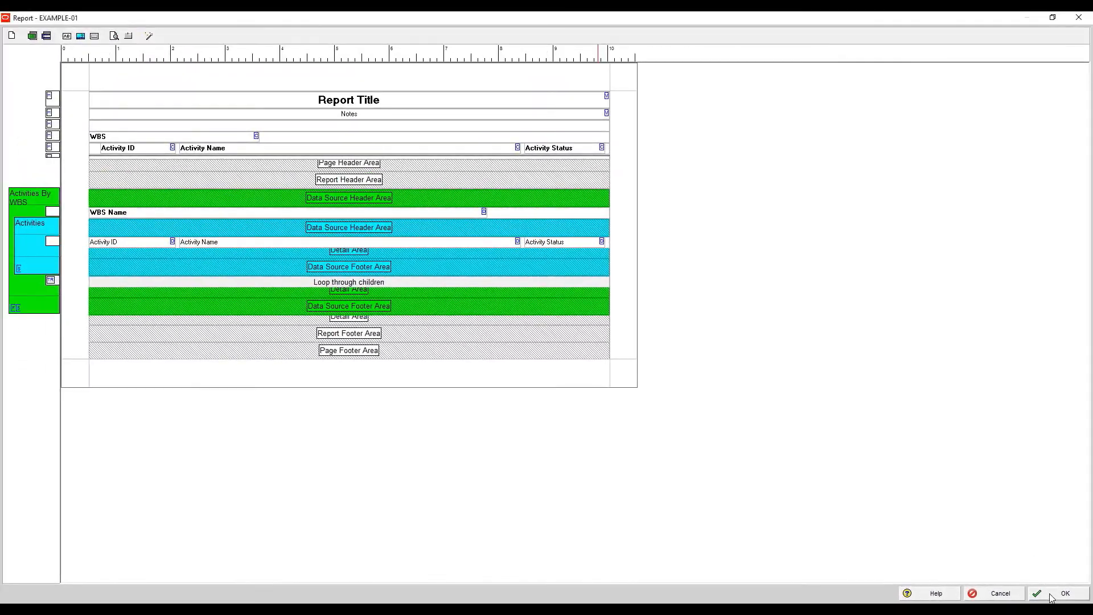
{"action": "left_click", "coordinate": [1051, 597]}
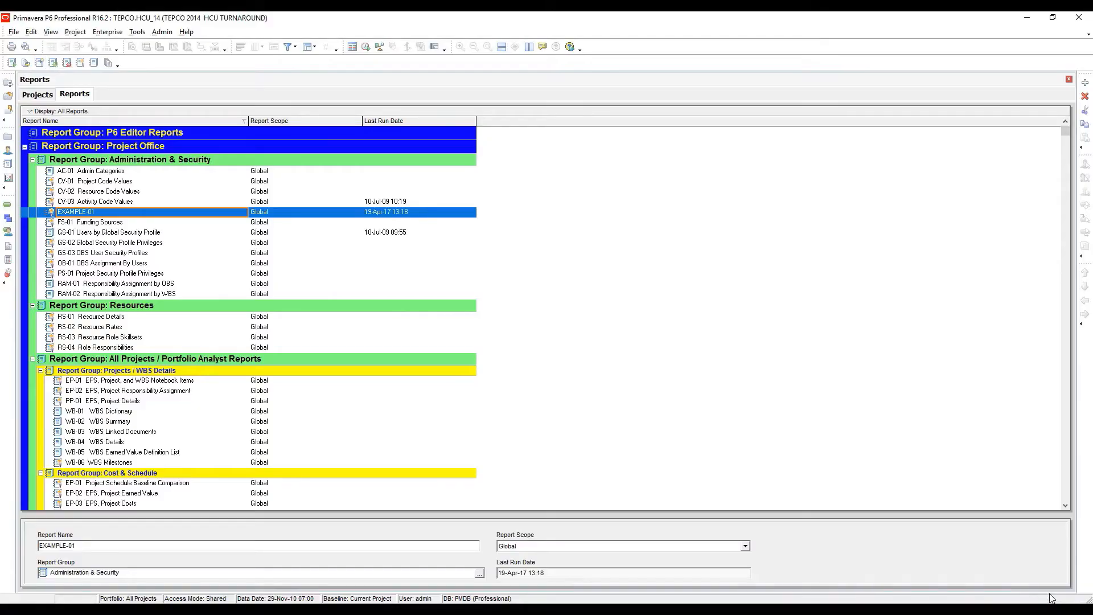
{"action": "left_click", "coordinate": [269, 215]}
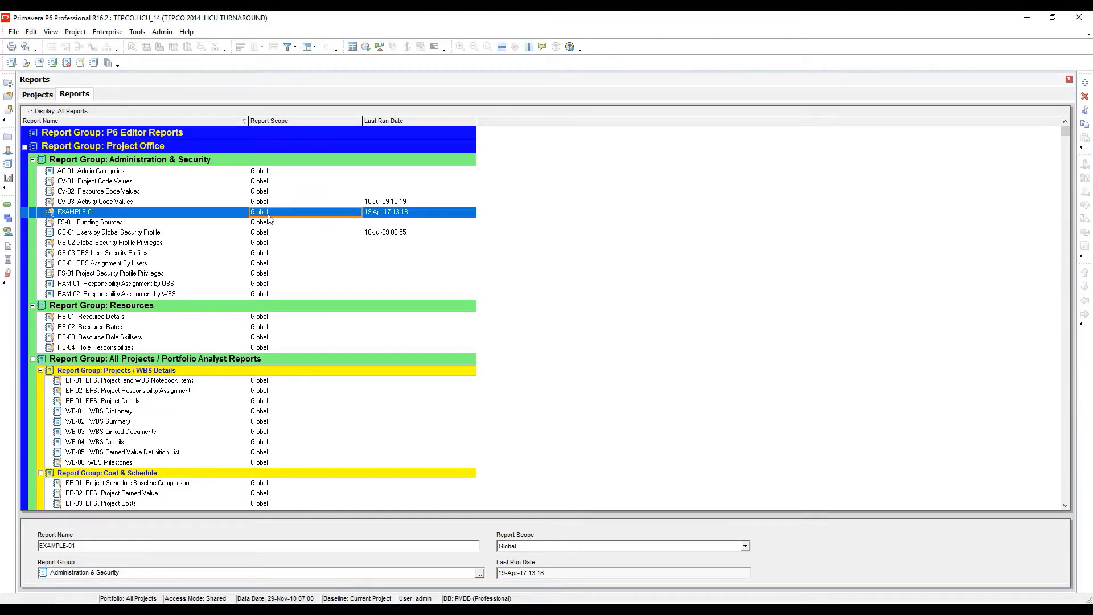
{"action": "left_click", "coordinate": [215, 216]}
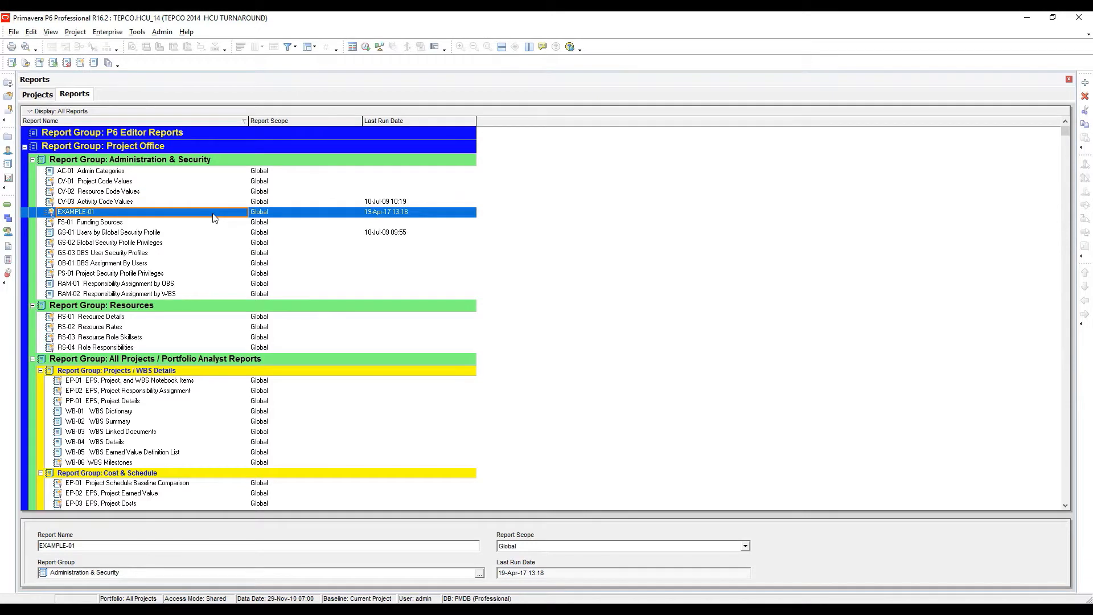
{"action": "right_click", "coordinate": [214, 218]}
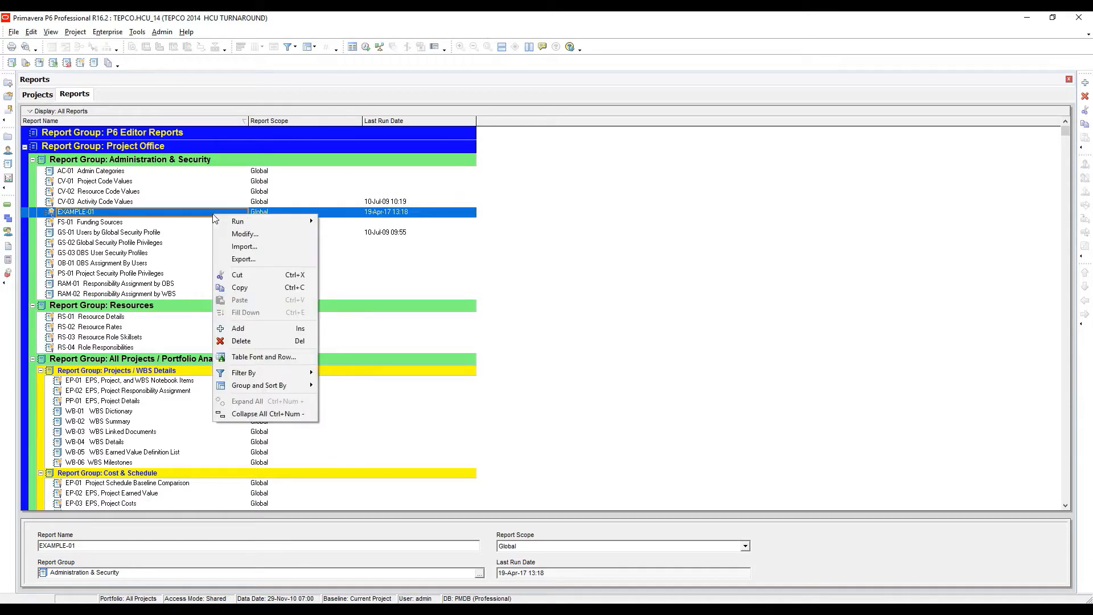
{"action": "left_click", "coordinate": [247, 235]}
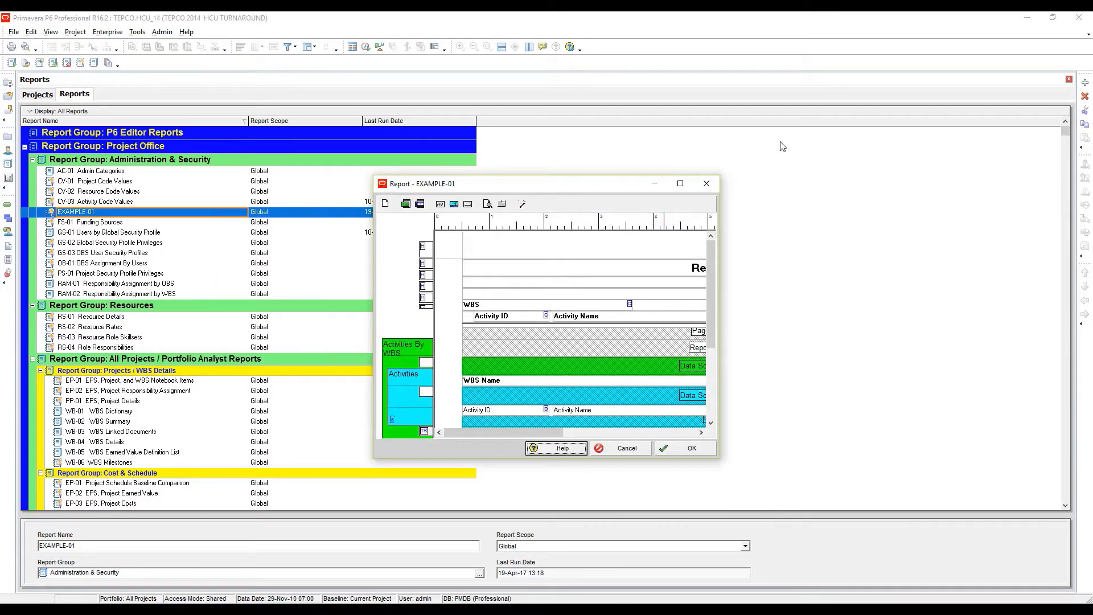
{"action": "left_click", "coordinate": [680, 184]}
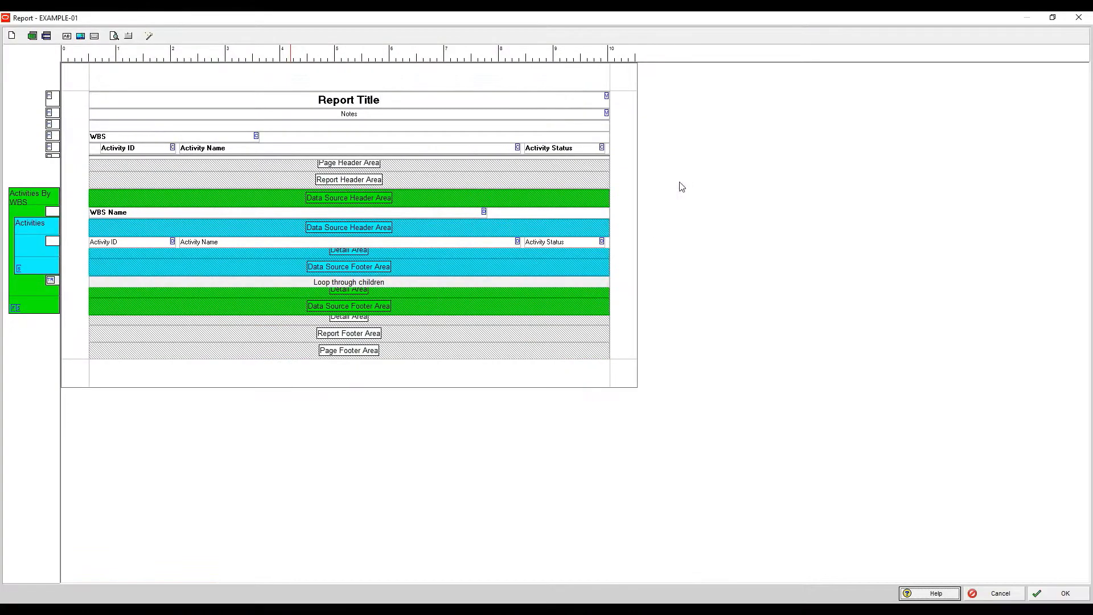
{"action": "left_click", "coordinate": [1007, 597]}
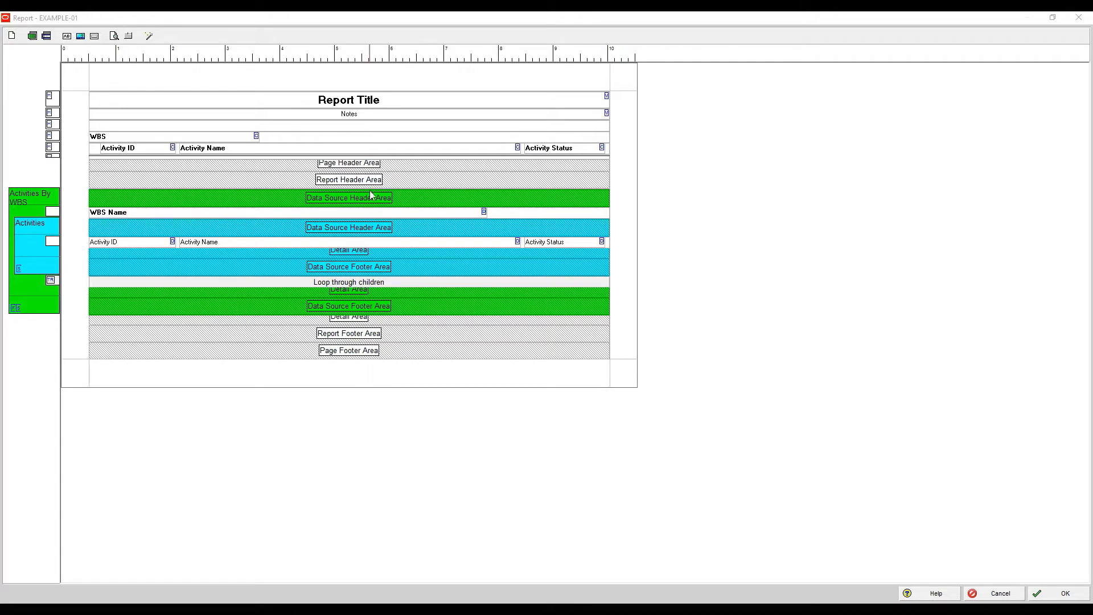
Examine the properties of the WBS data source header area, the Activity ID data cell and the blank page header row.
{"action": "left_click", "coordinate": [187, 140]}
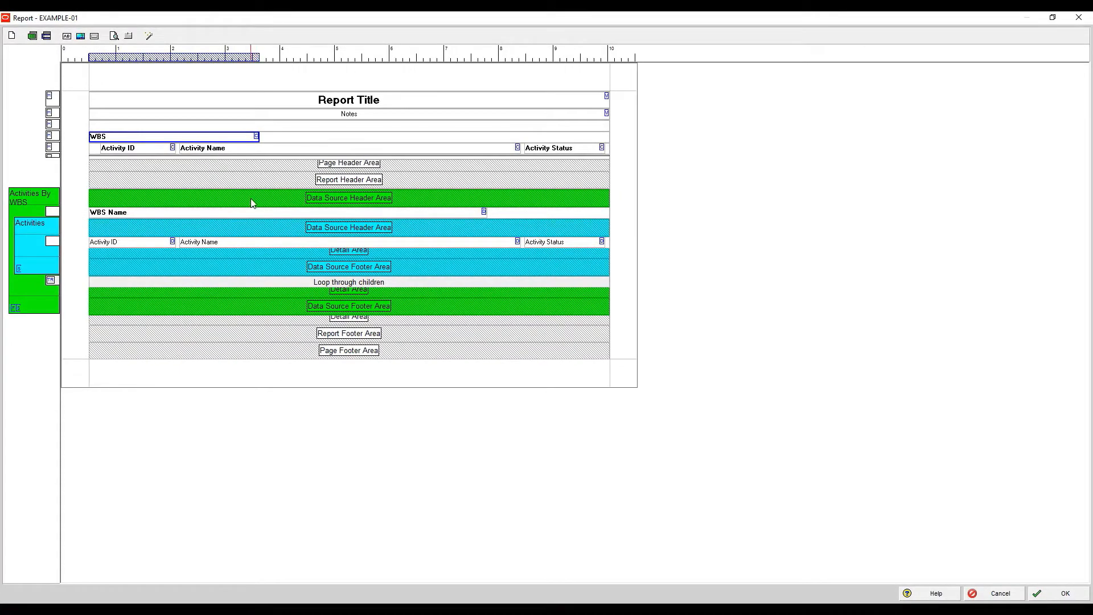
{"action": "double_click", "coordinate": [251, 199]}
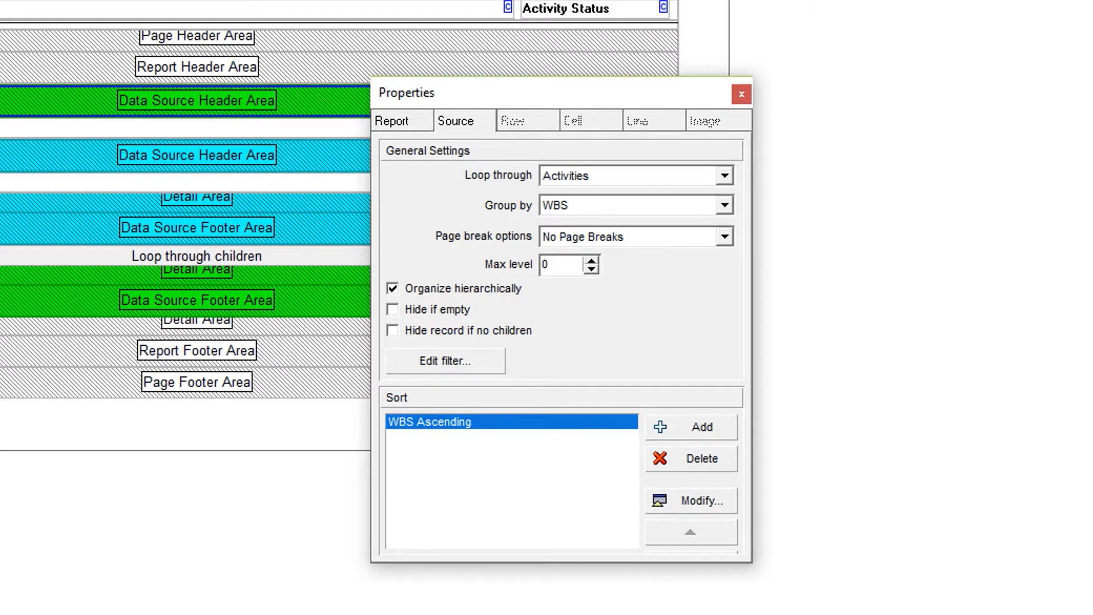
{"action": "left_click", "coordinate": [1, 182]}
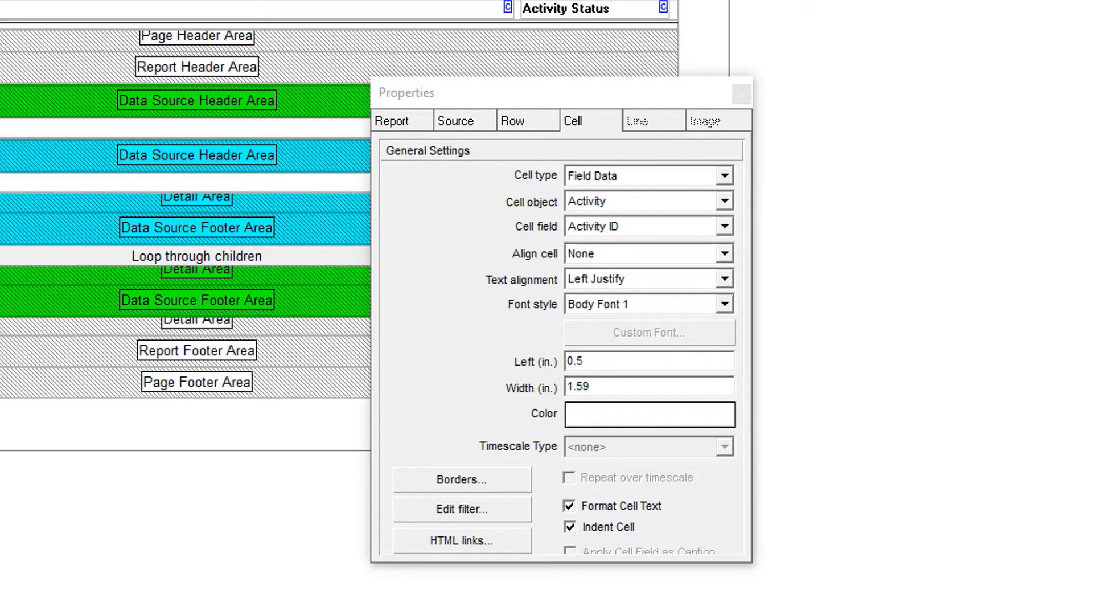
{"action": "left_click", "coordinate": [1, 9]}
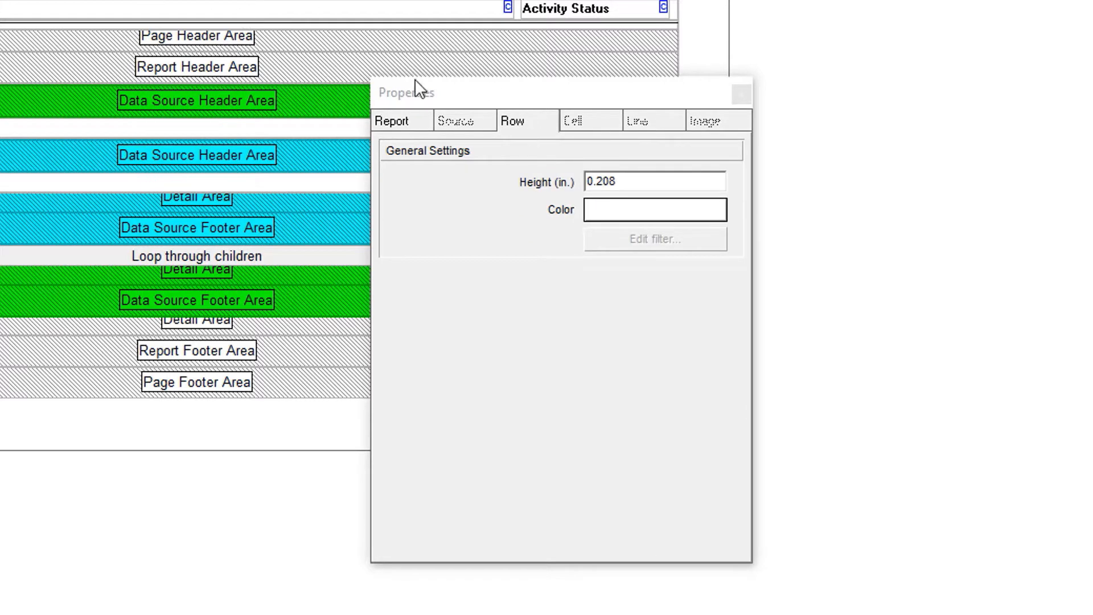
Review the report-level properties and timescale options, cancel the timescale settings, and close the properties.
{"action": "left_click", "coordinate": [411, 118]}
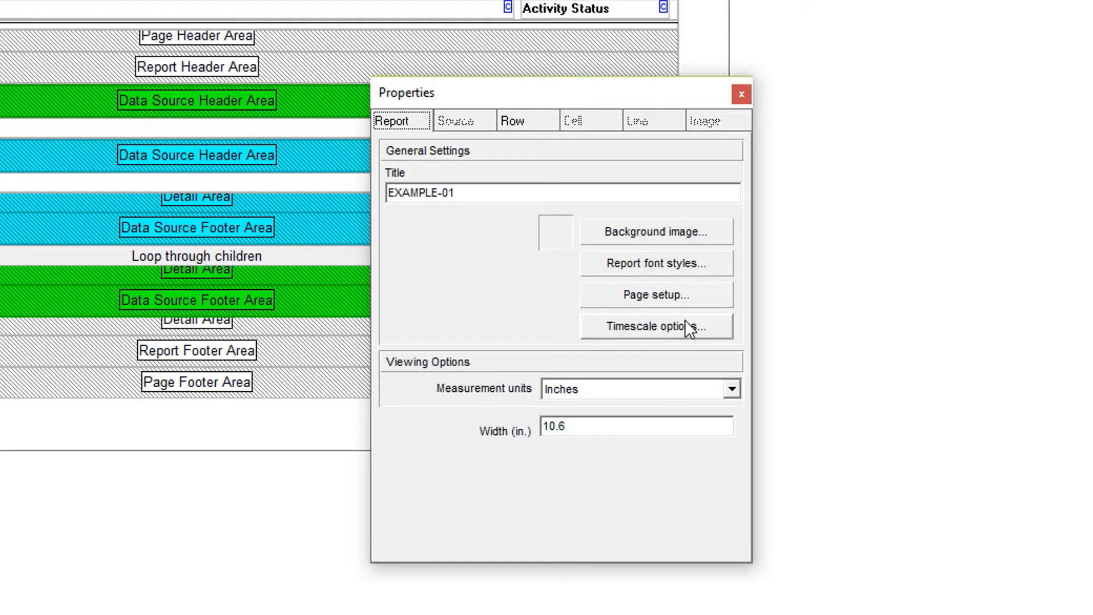
{"action": "left_click", "coordinate": [649, 328]}
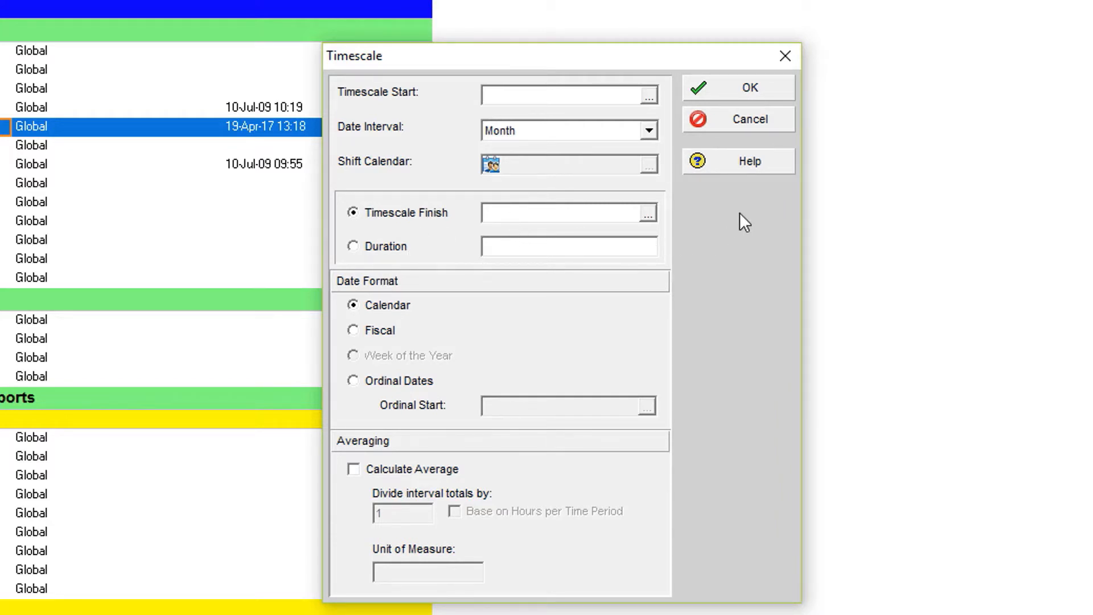
{"action": "left_click", "coordinate": [749, 121]}
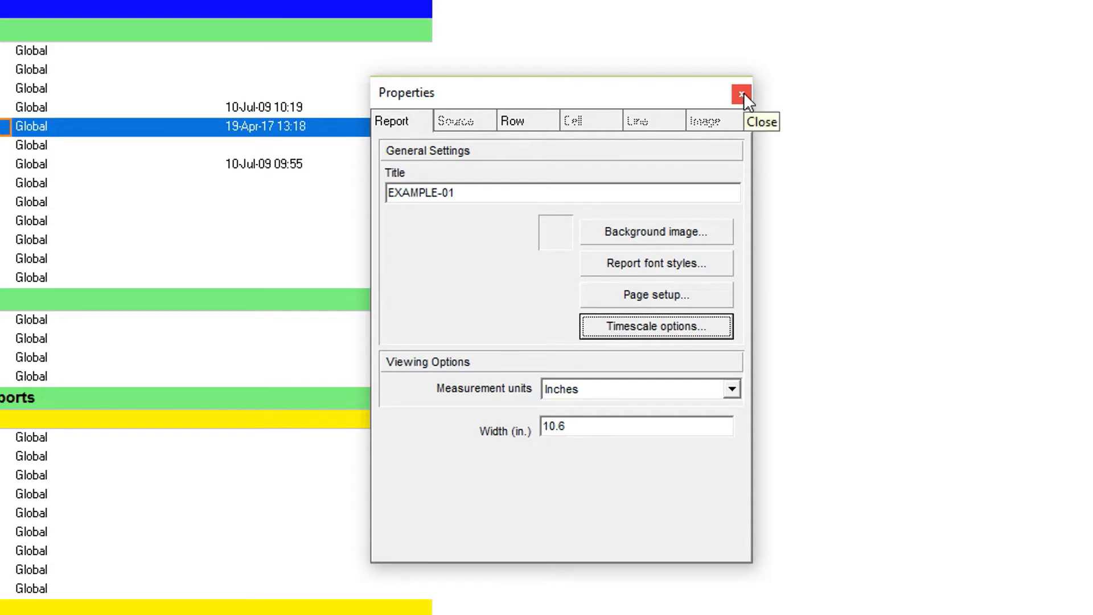
{"action": "left_click", "coordinate": [742, 95]}
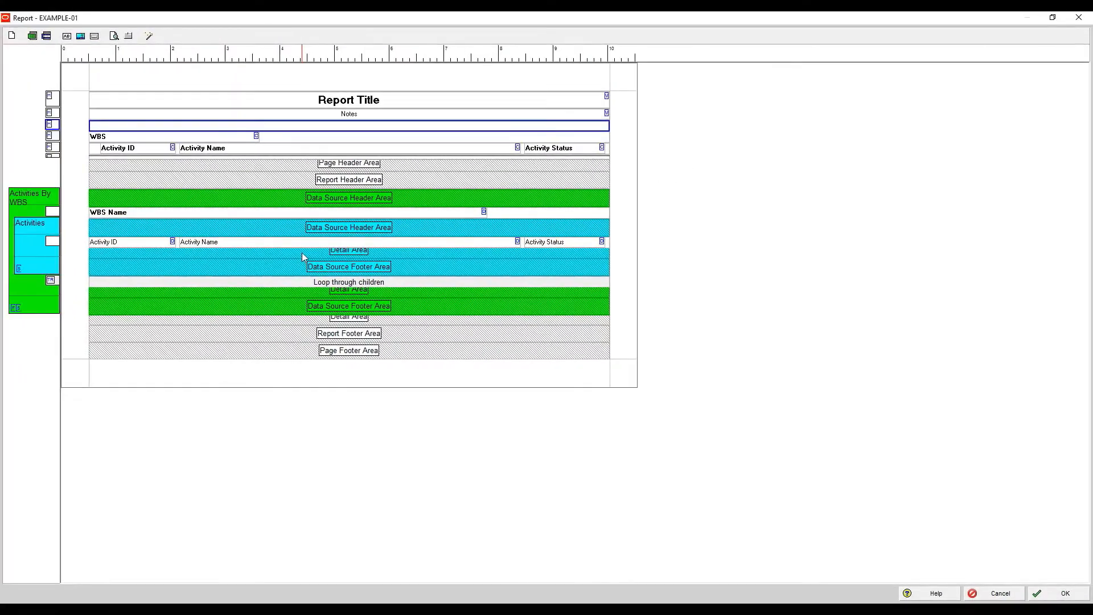
Reopen the properties from the WBS data source header area and set the report's width to 8.5 inches.
{"action": "double_click", "coordinate": [296, 197]}
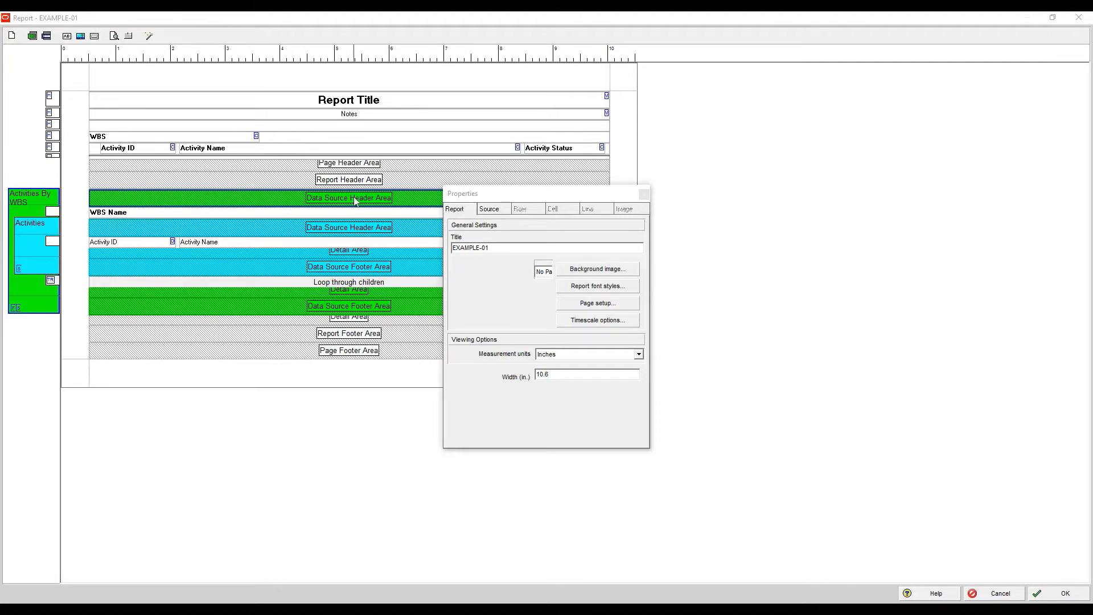
{"action": "double_click", "coordinate": [510, 249]}
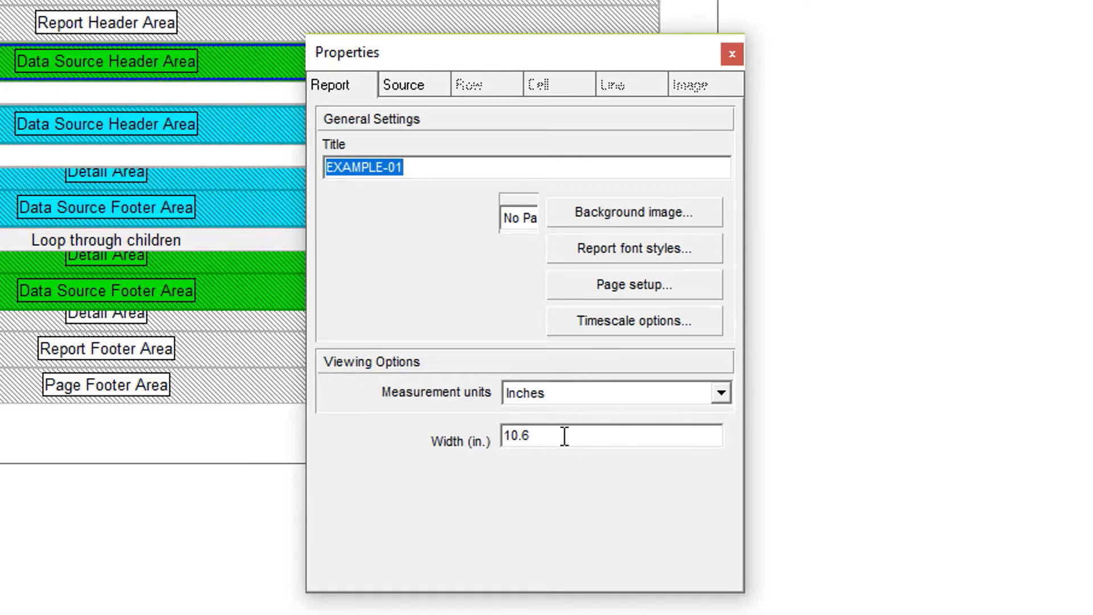
{"action": "double_click", "coordinate": [584, 442]}
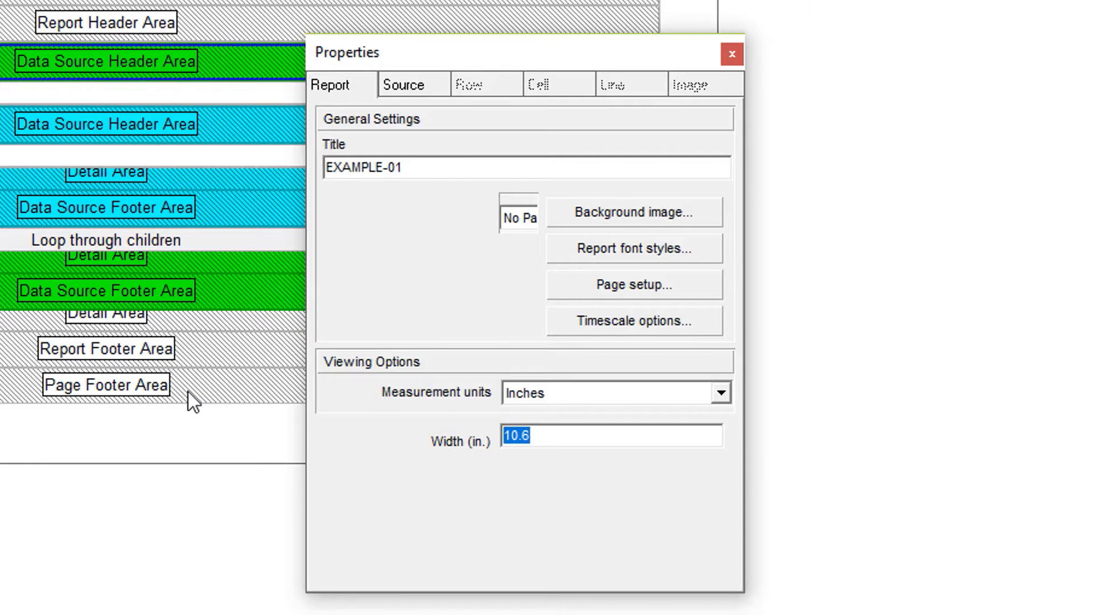
{"action": "type", "text": "8.5"}
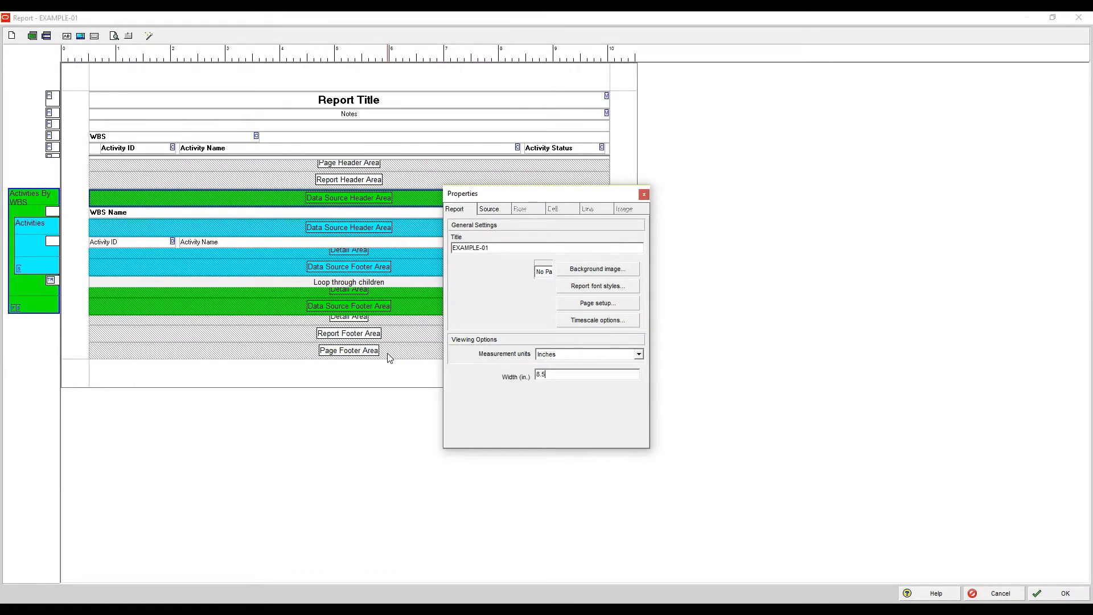
{"action": "key", "text": "Tab"}
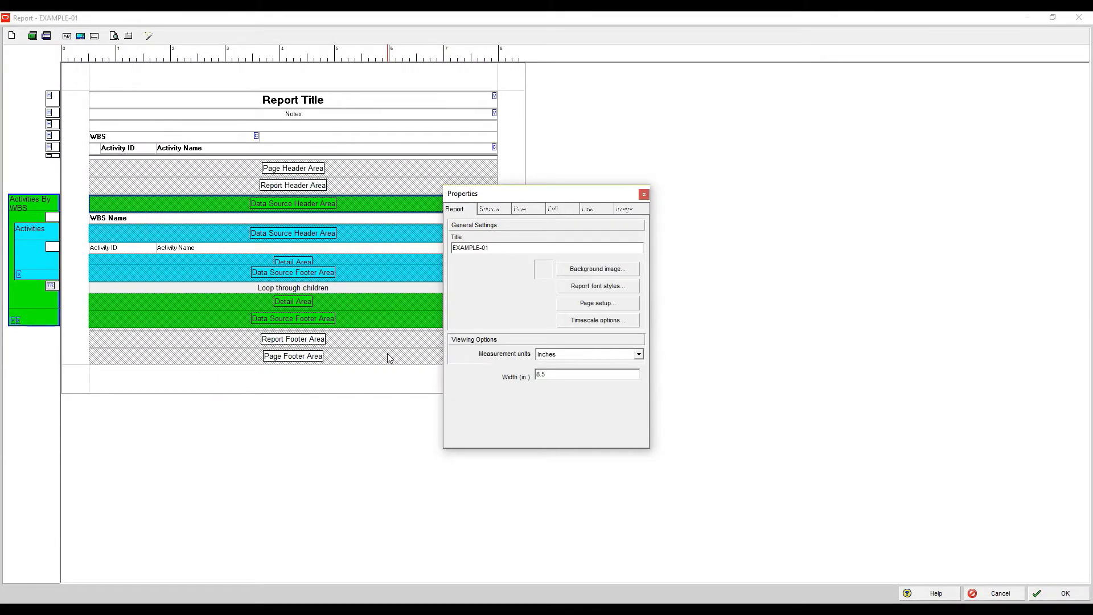
Set the report's width to 11 inches and move the Properties window clear of the report layout.
{"action": "double_click", "coordinate": [568, 377]}
{"action": "type", "text": "11"}
{"action": "key", "text": "Return"}
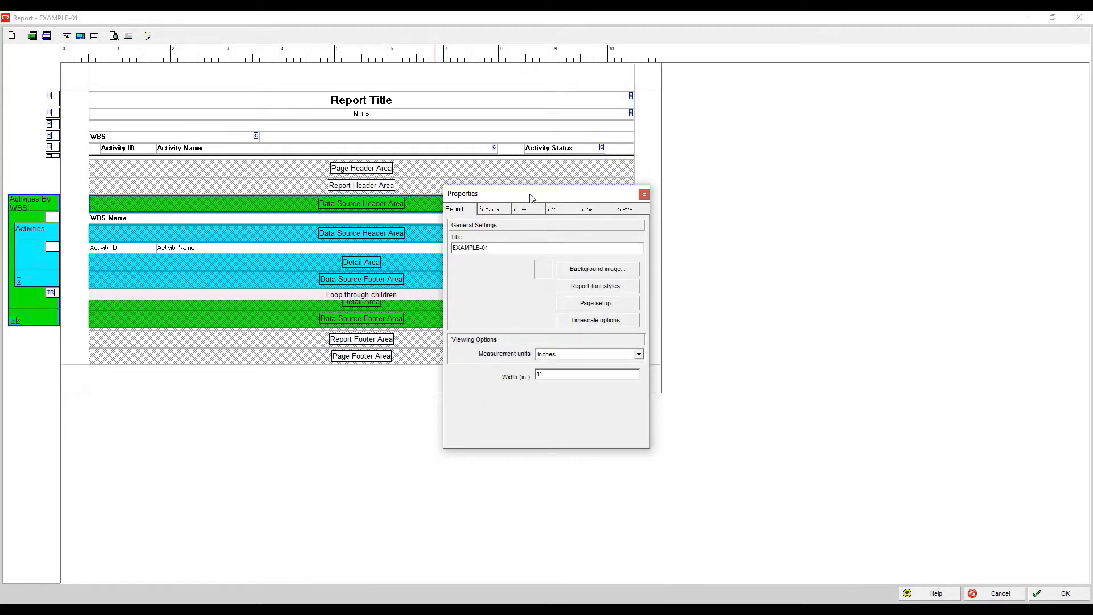
{"action": "left_click_drag", "start_coordinate": [532, 194], "coordinate": [795, 224]}
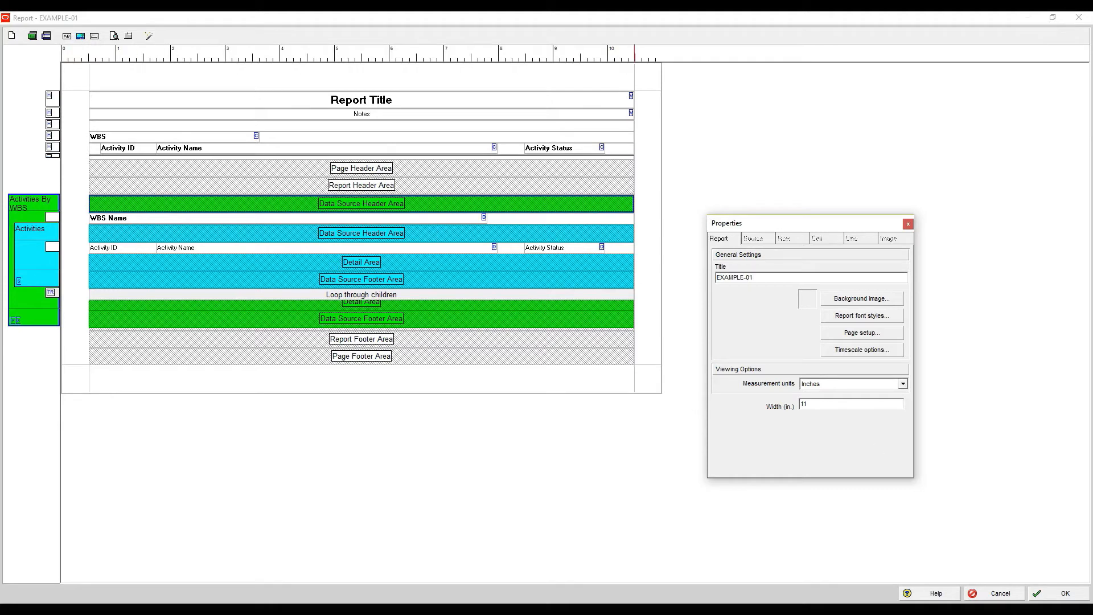
Examine the extents of the WBS Name cell, the Activity Name heading and data cells, and the Report Title cell.
{"action": "left_click", "coordinate": [175, 200]}
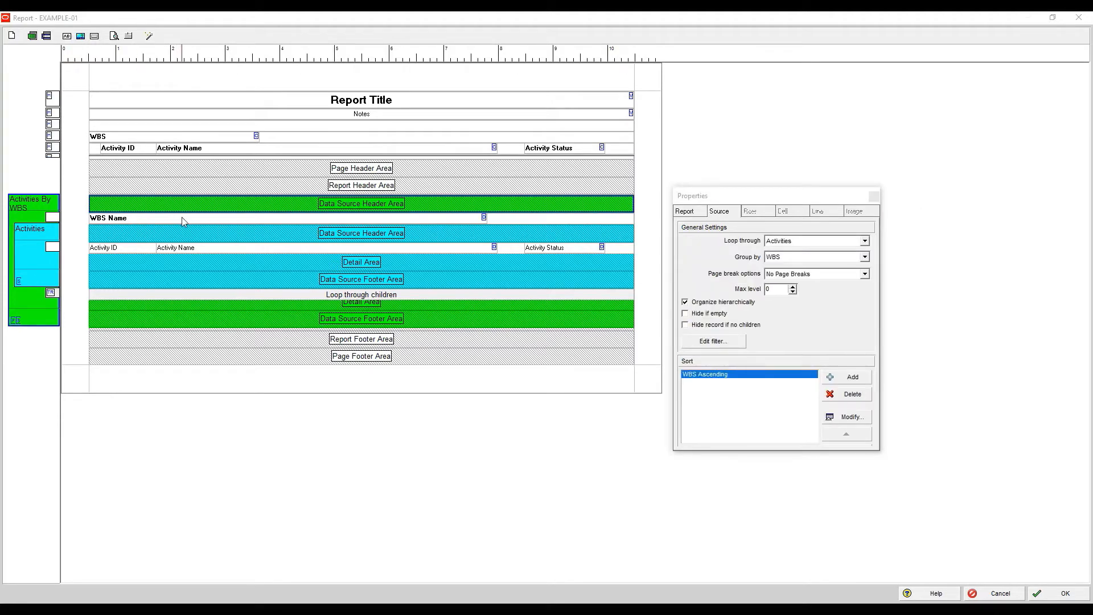
{"action": "left_click", "coordinate": [182, 217]}
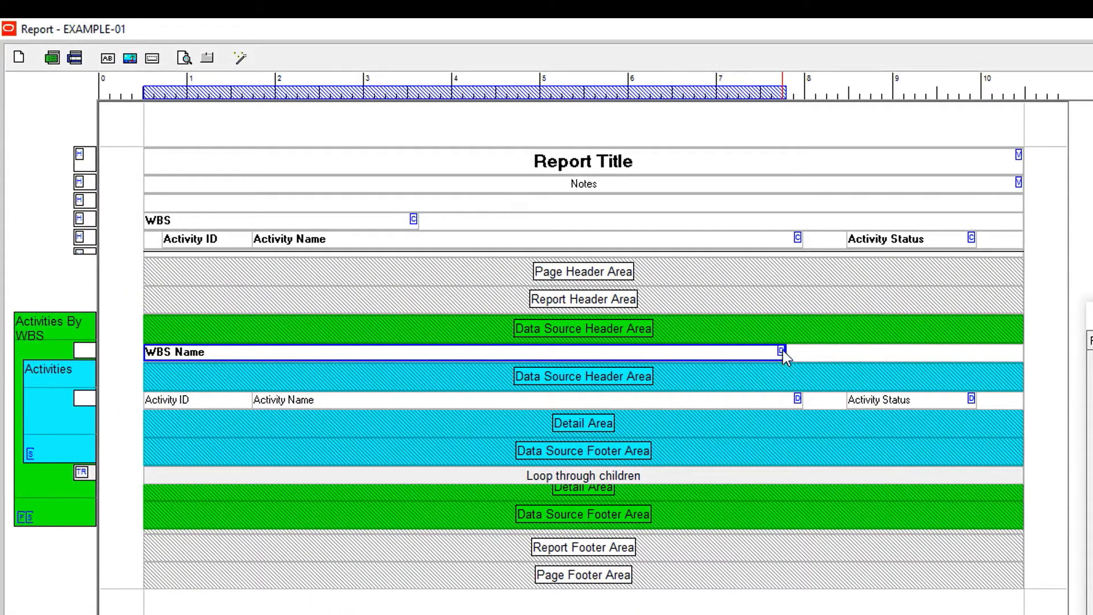
{"action": "left_click", "coordinate": [775, 243]}
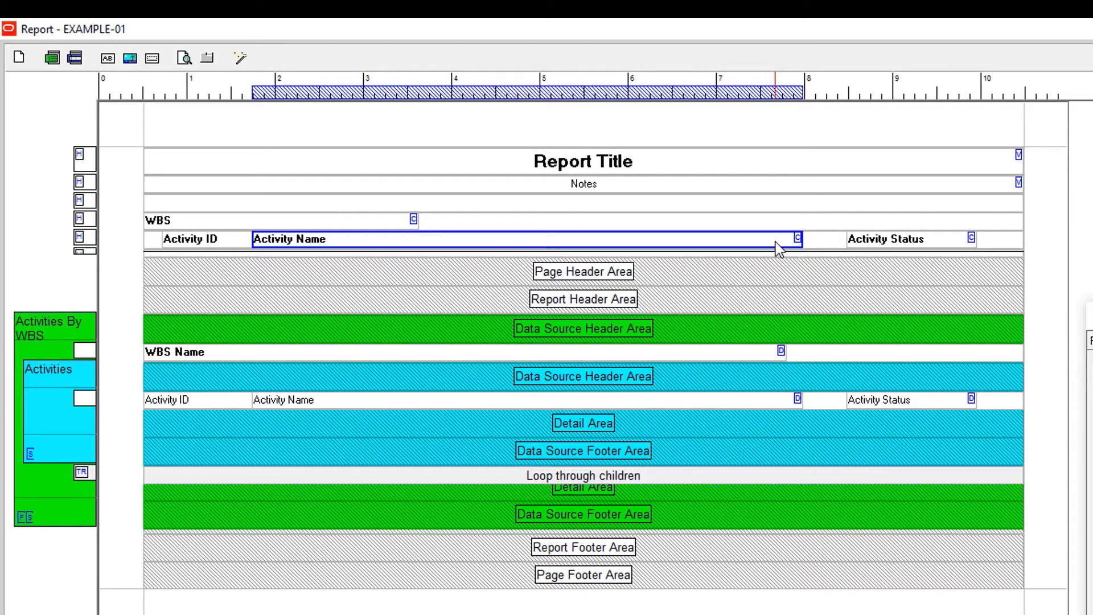
{"action": "left_click", "coordinate": [1012, 159]}
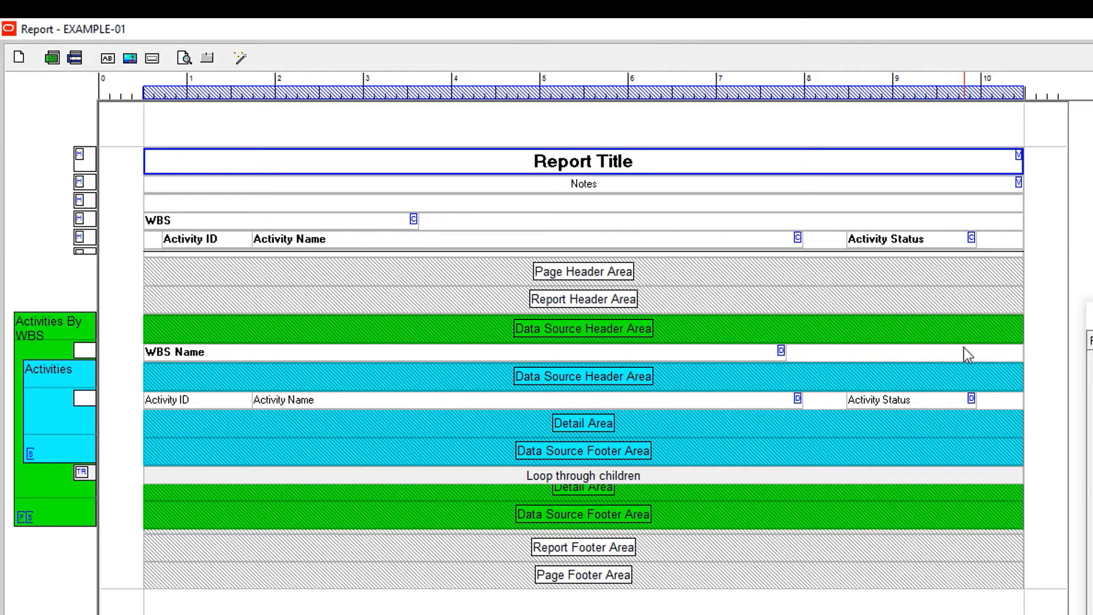
{"action": "left_click", "coordinate": [763, 400]}
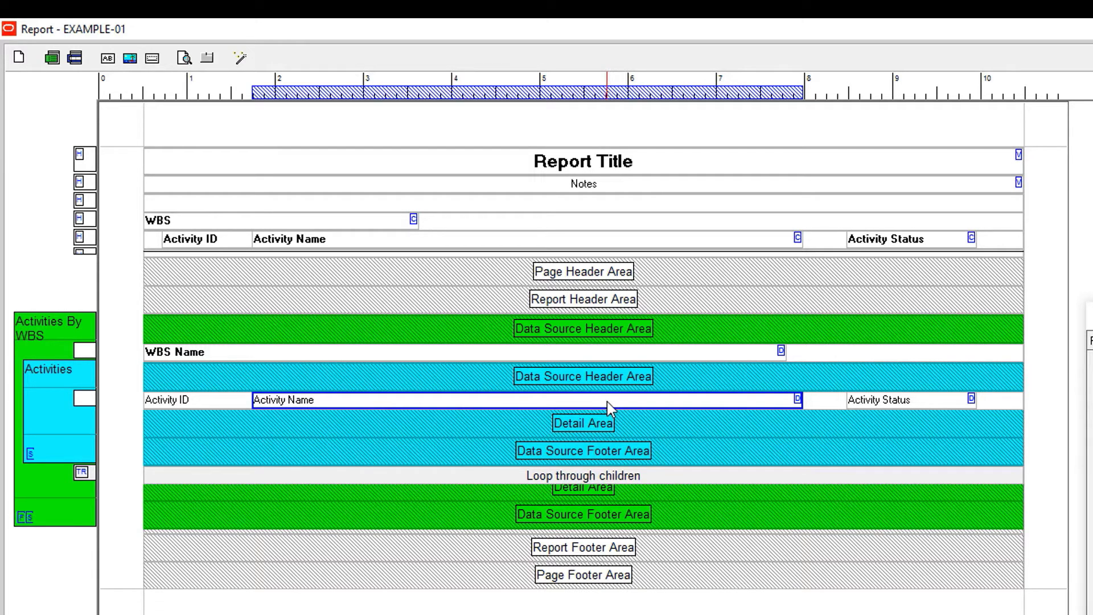
{"action": "left_click", "coordinate": [274, 354]}
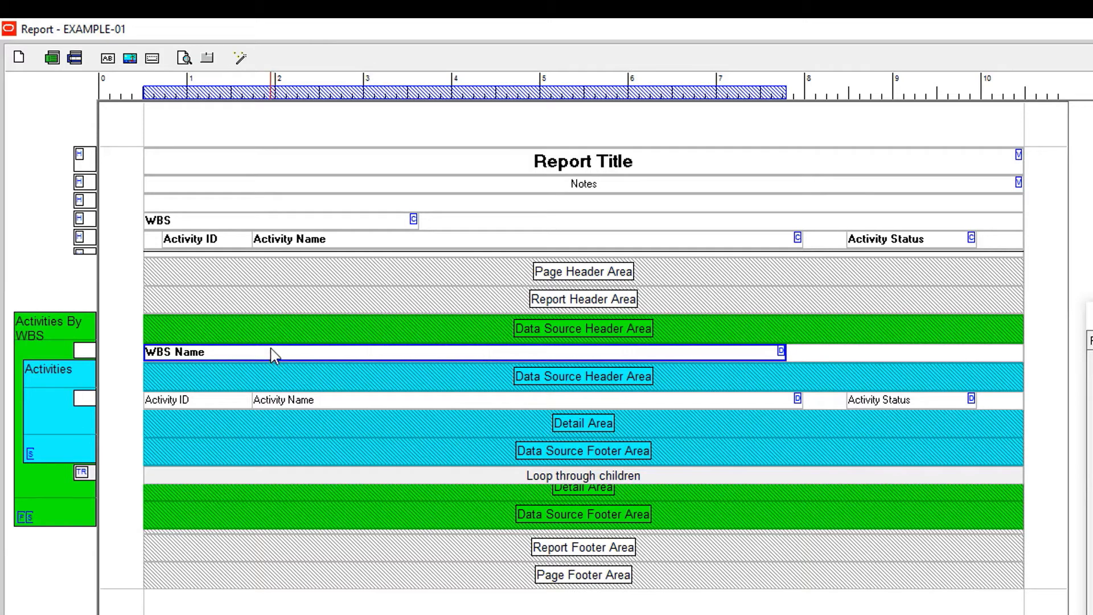
Select the WBS Name cell beneath the green header area, preview the report to inspect its WBS names, and close the preview.
{"action": "left_click", "coordinate": [264, 334]}
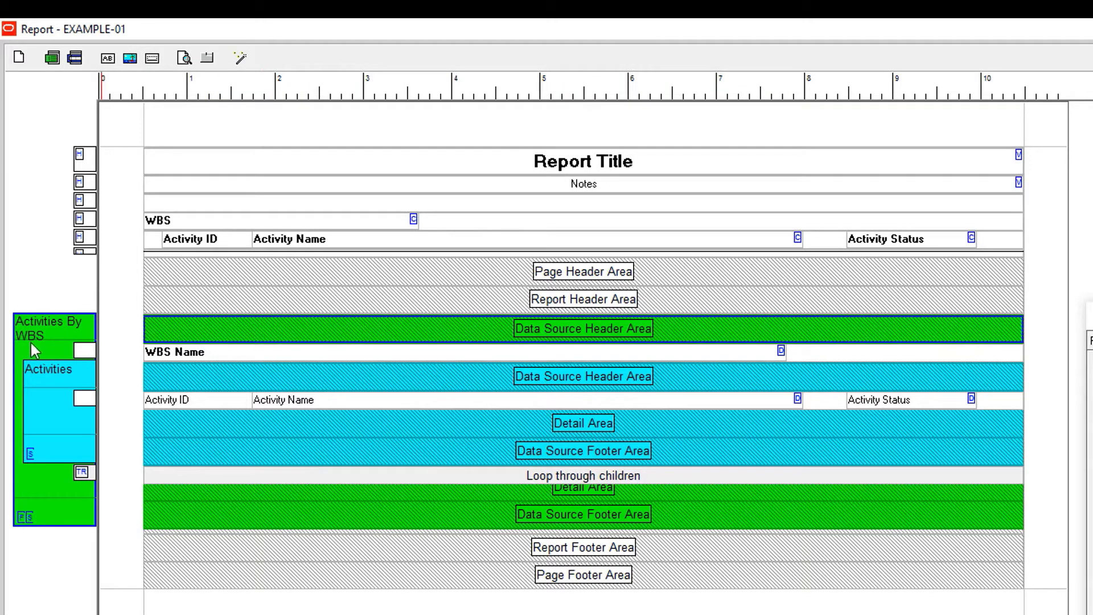
{"action": "left_click", "coordinate": [240, 354]}
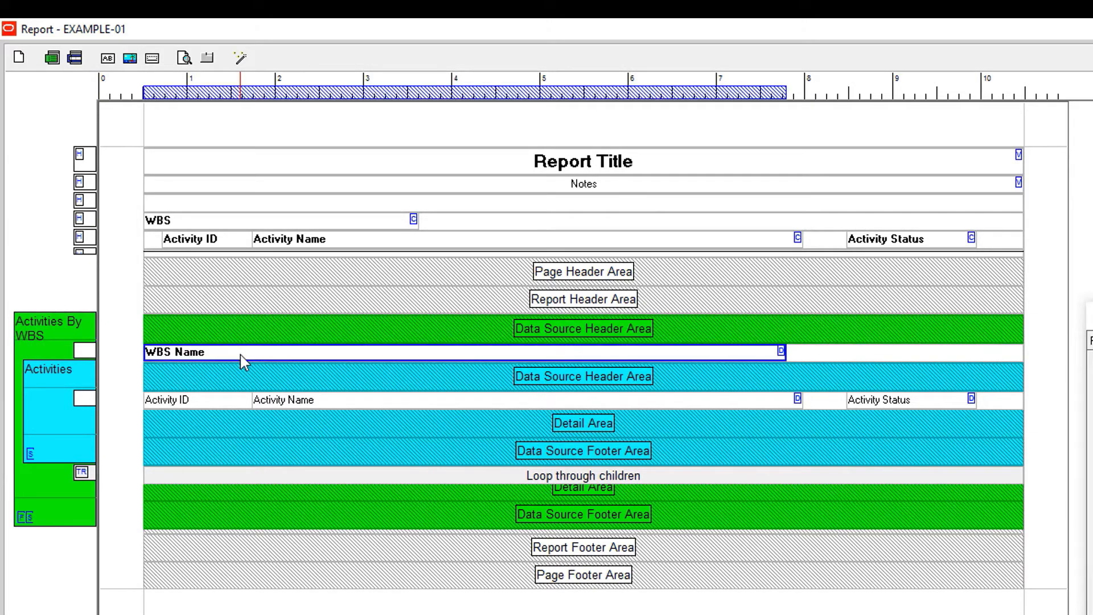
{"action": "left_click", "coordinate": [185, 58]}
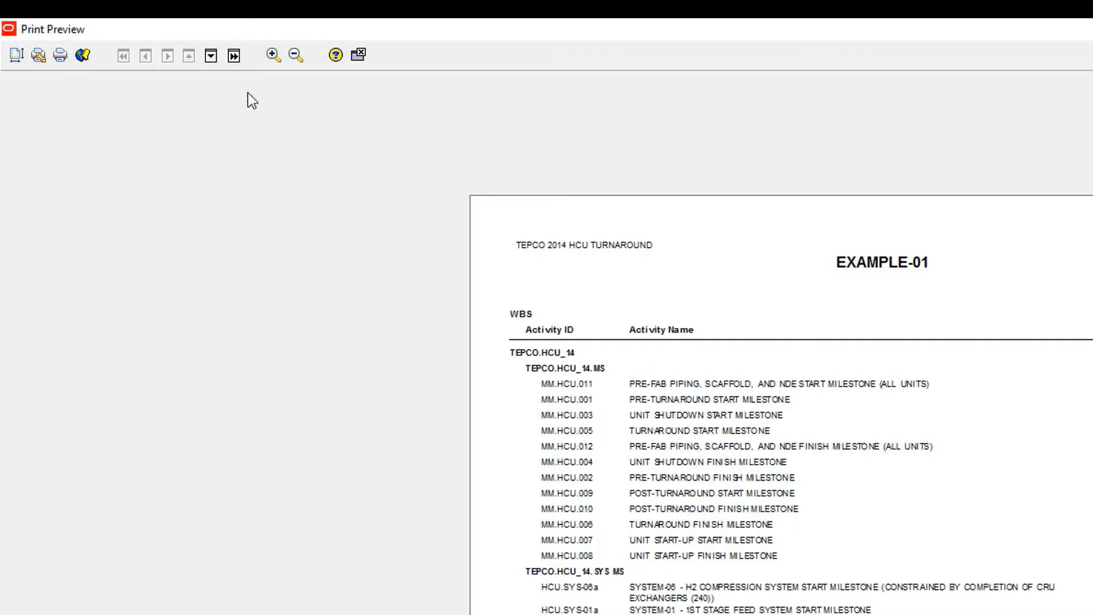
{"action": "left_click", "coordinate": [594, 312]}
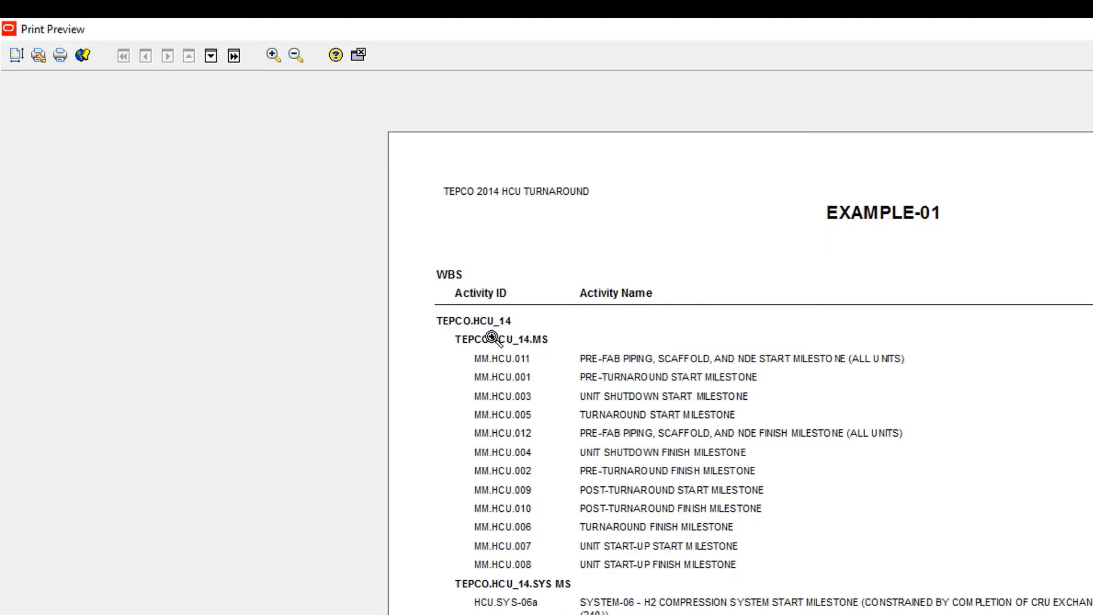
{"action": "left_click", "coordinate": [359, 57]}
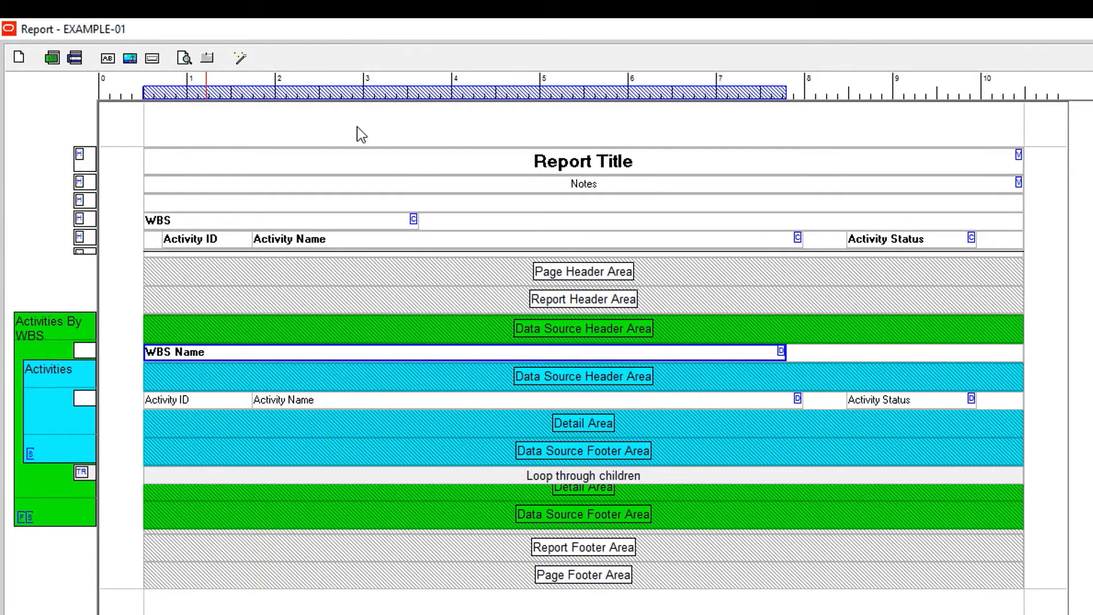
Examine the Activities data source header area and the Activity Name cell beneath it.
{"action": "left_click", "coordinate": [601, 372]}
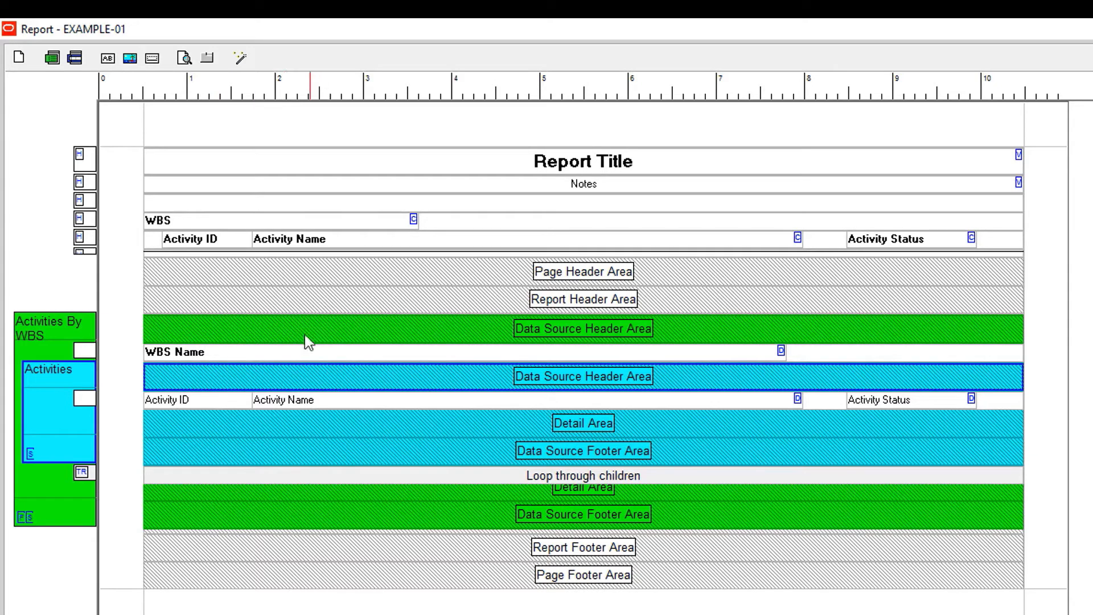
{"action": "left_click", "coordinate": [399, 402]}
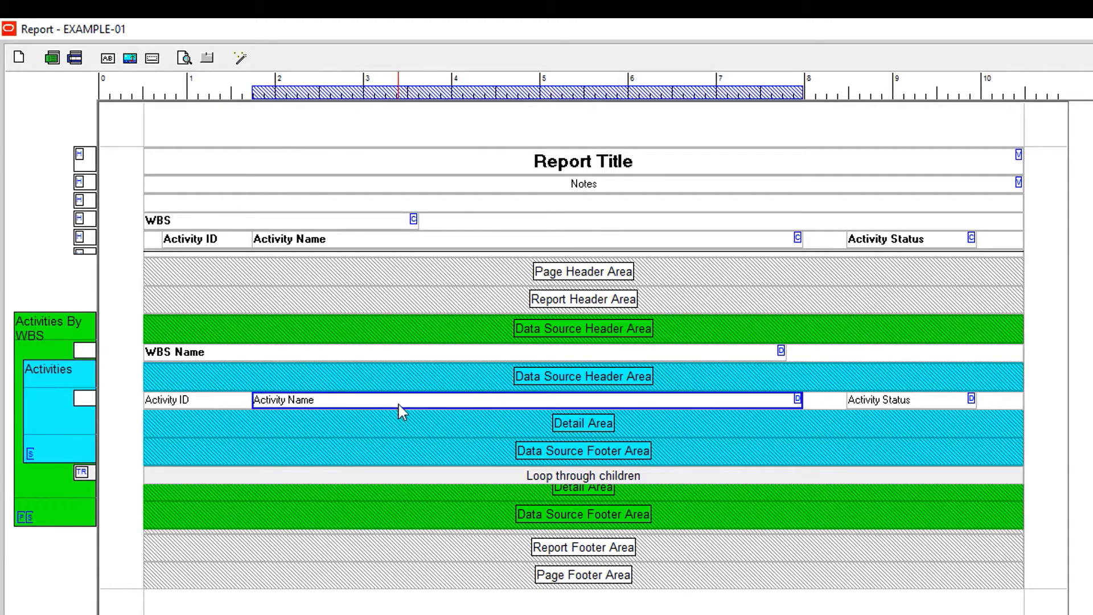
{"action": "left_click", "coordinate": [301, 380]}
Add a data source in the Activities detail area, loop it through Activity Resource Assignments, and select its detail area.
{"action": "left_click", "coordinate": [289, 422]}
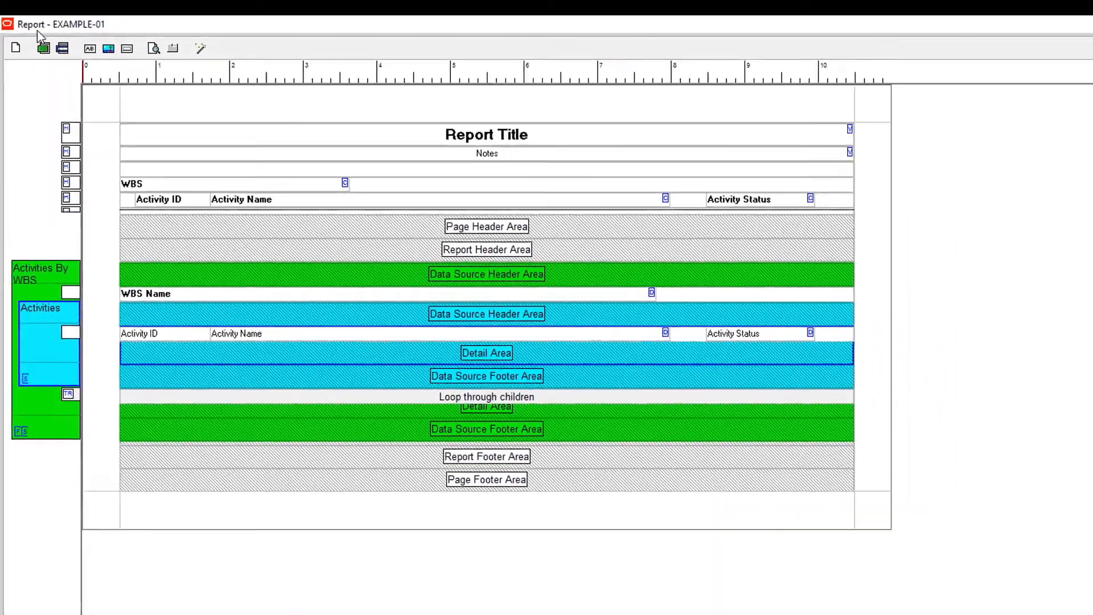
{"action": "left_click", "coordinate": [676, 431]}
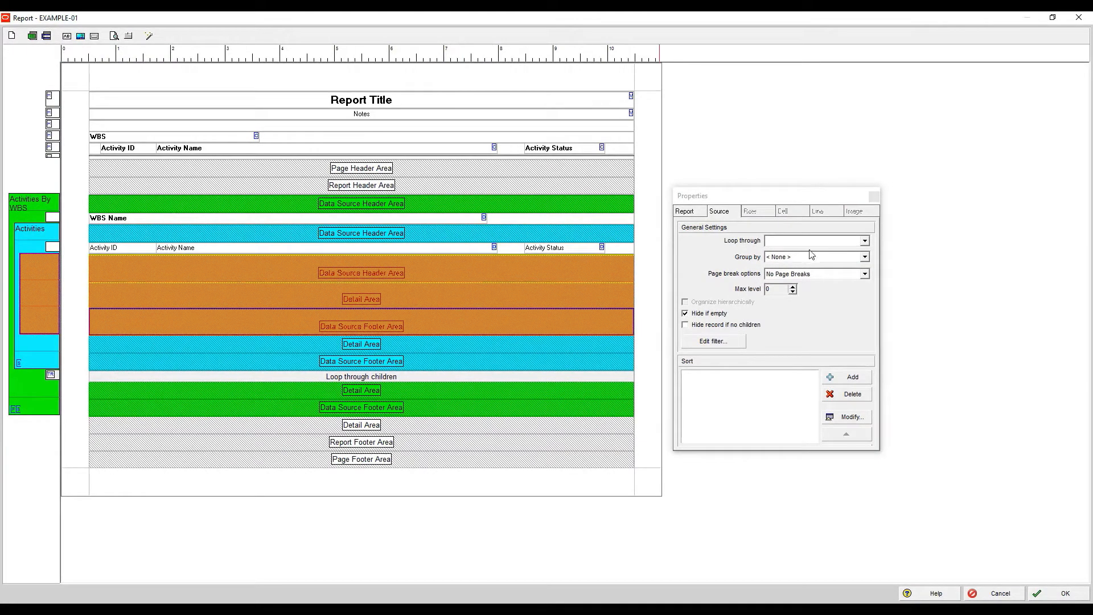
{"action": "left_click", "coordinate": [864, 242]}
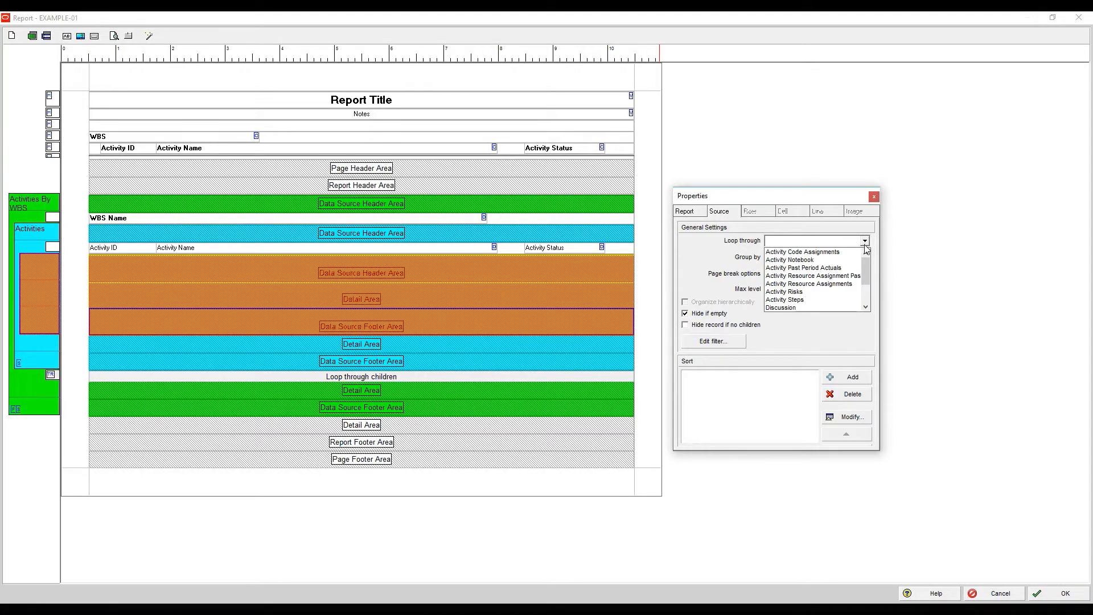
{"action": "left_click", "coordinate": [828, 283]}
{"action": "left_click", "coordinate": [197, 289]}
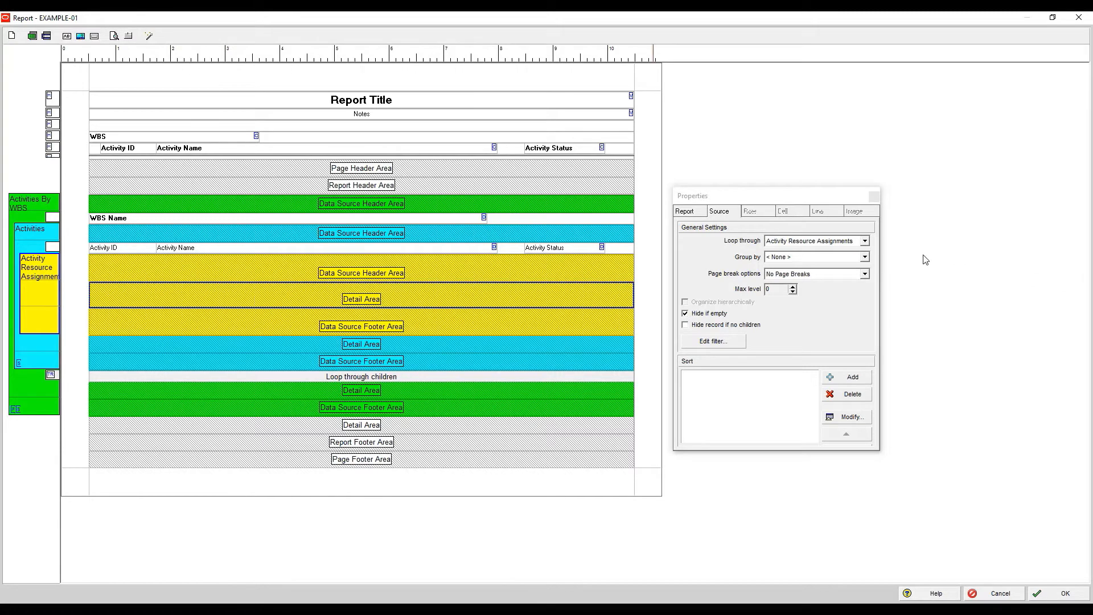
Review the other loop-through subject areas available for the nested data source without changing the selection.
{"action": "left_click", "coordinate": [865, 242]}
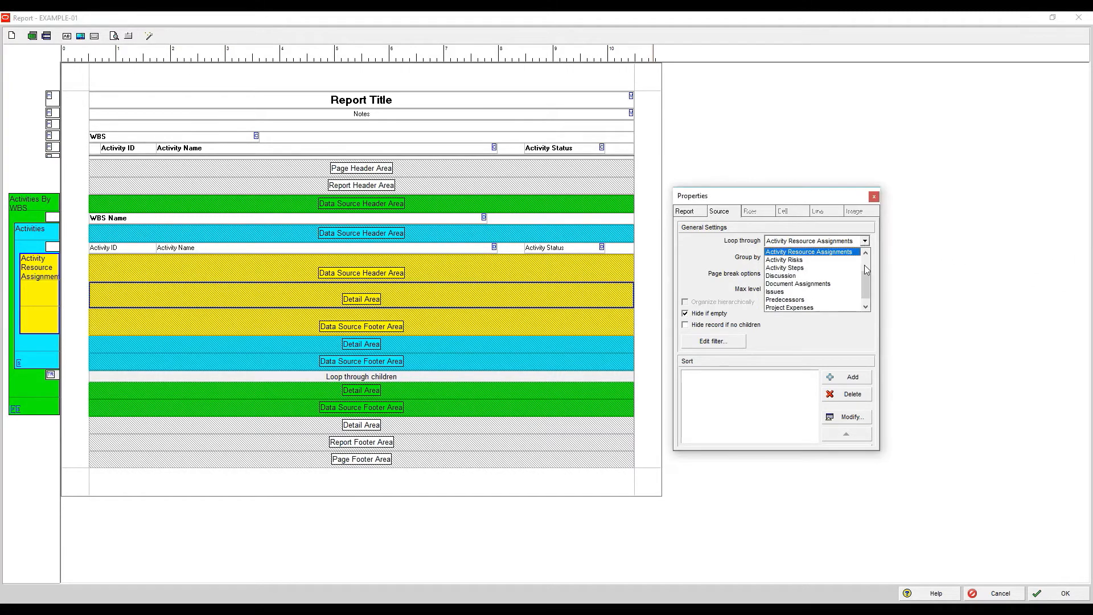
{"action": "left_click_drag", "start_coordinate": [865, 277], "coordinate": [866, 285]}
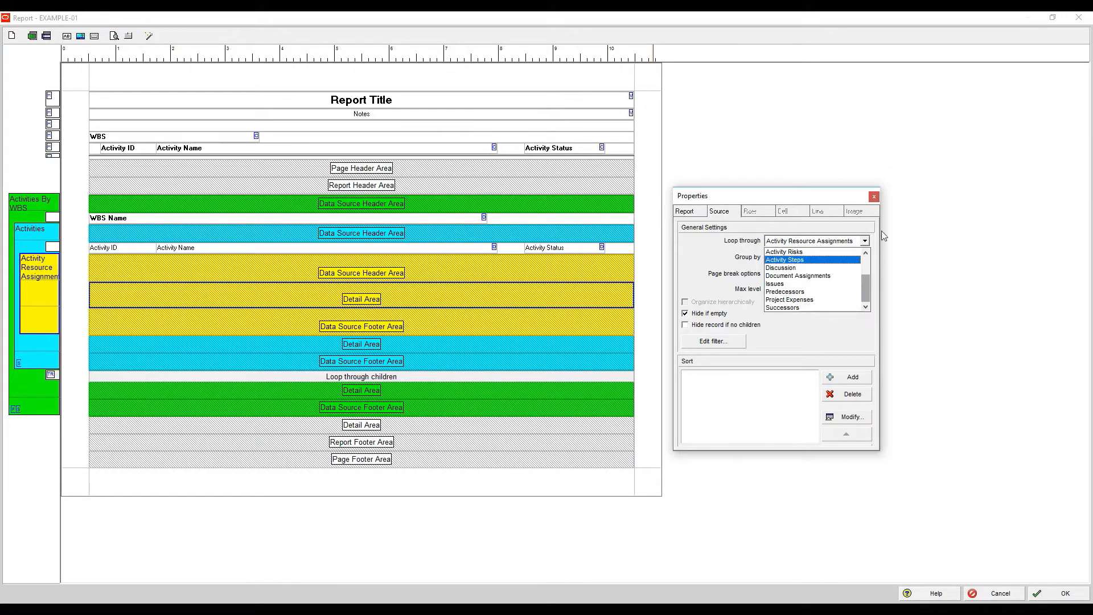
{"action": "left_click", "coordinate": [873, 197]}
Examine the header, detail and footer areas of the Activity Resource Assignments data source and the commands offered for its detail area.
{"action": "left_click", "coordinate": [245, 291]}
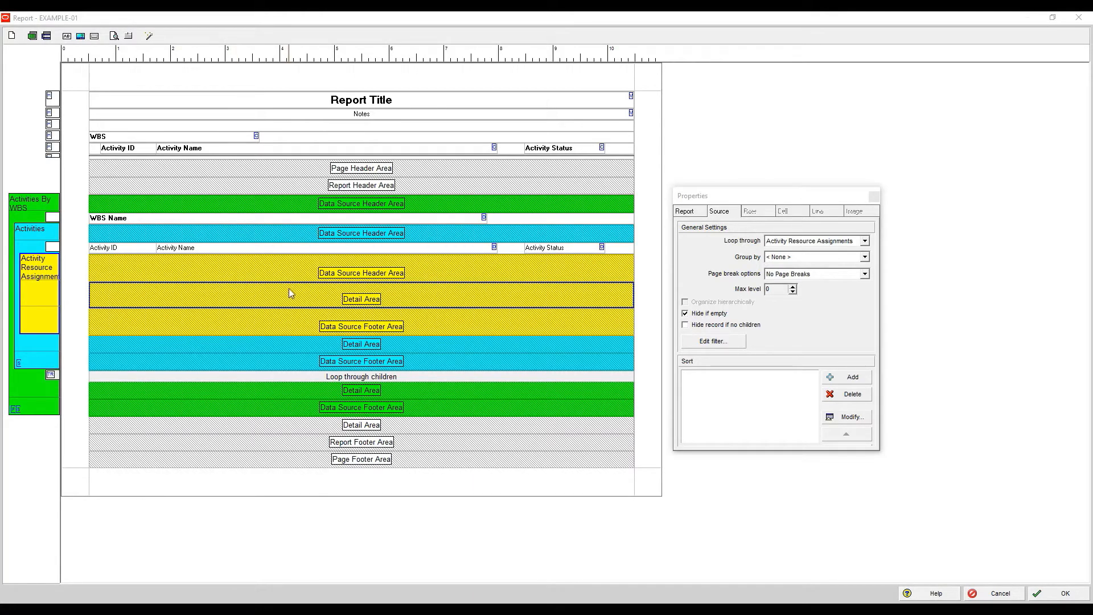
{"action": "left_click", "coordinate": [283, 274]}
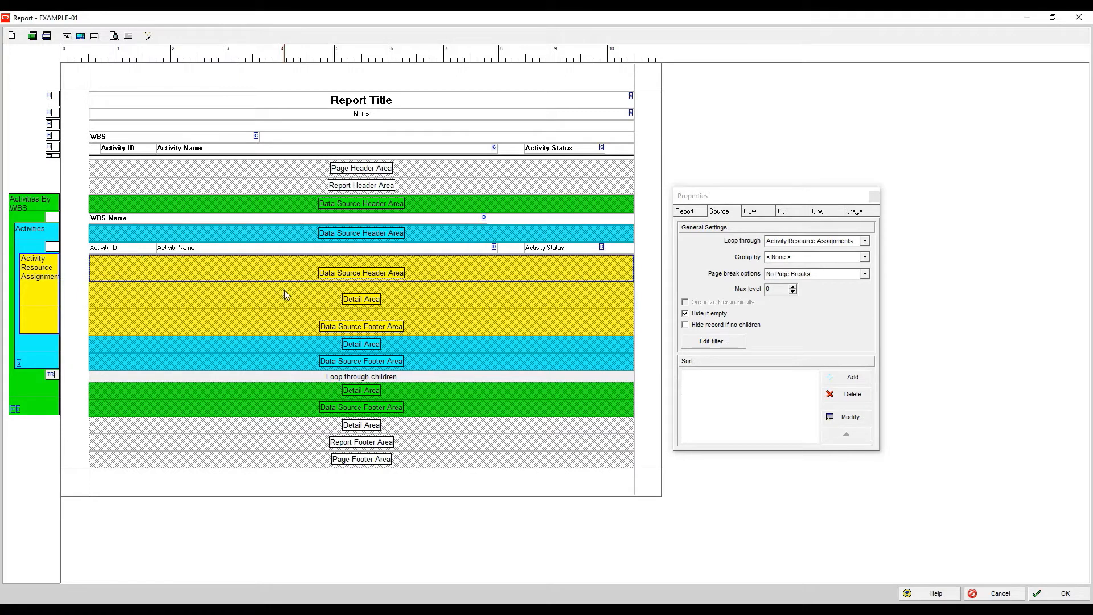
{"action": "left_click", "coordinate": [285, 291]}
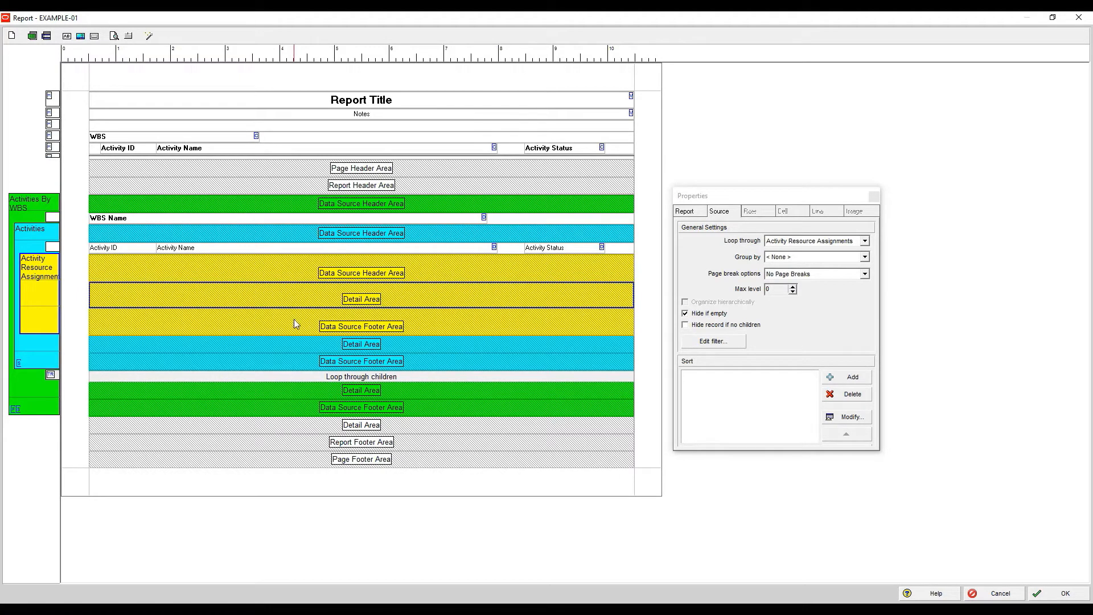
{"action": "left_click", "coordinate": [293, 319]}
{"action": "left_click", "coordinate": [278, 289]}
{"action": "left_click", "coordinate": [214, 270]}
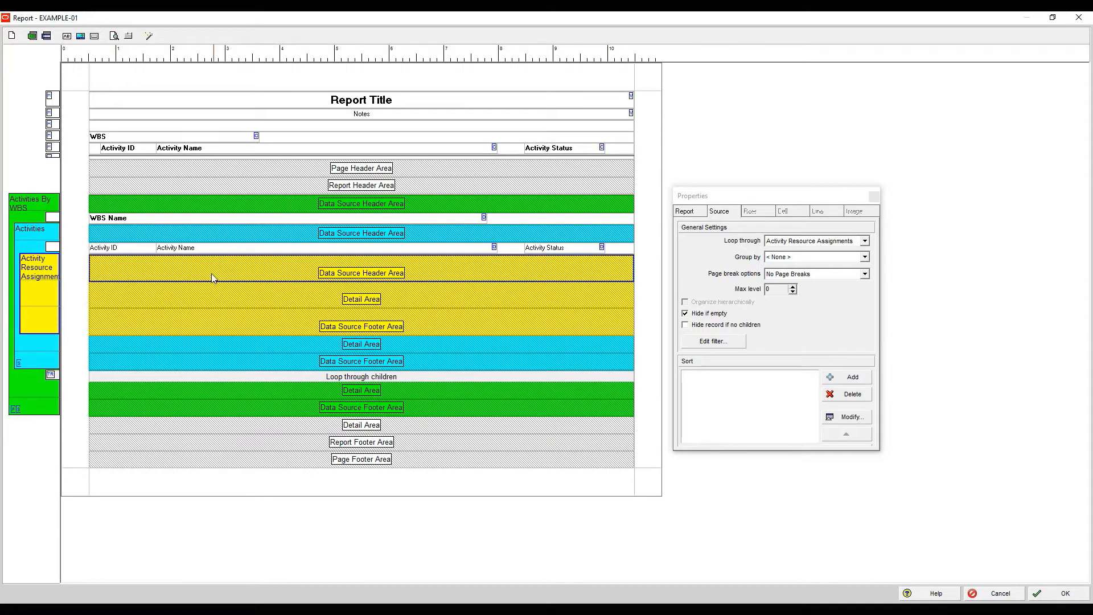
{"action": "left_click", "coordinate": [197, 299]}
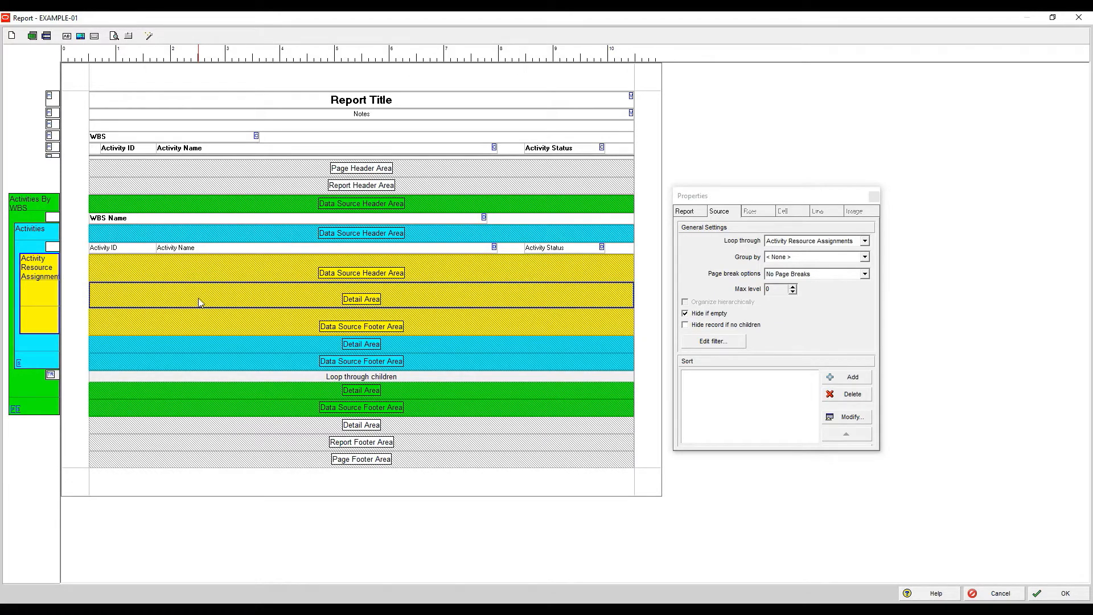
{"action": "right_click", "coordinate": [200, 303]}
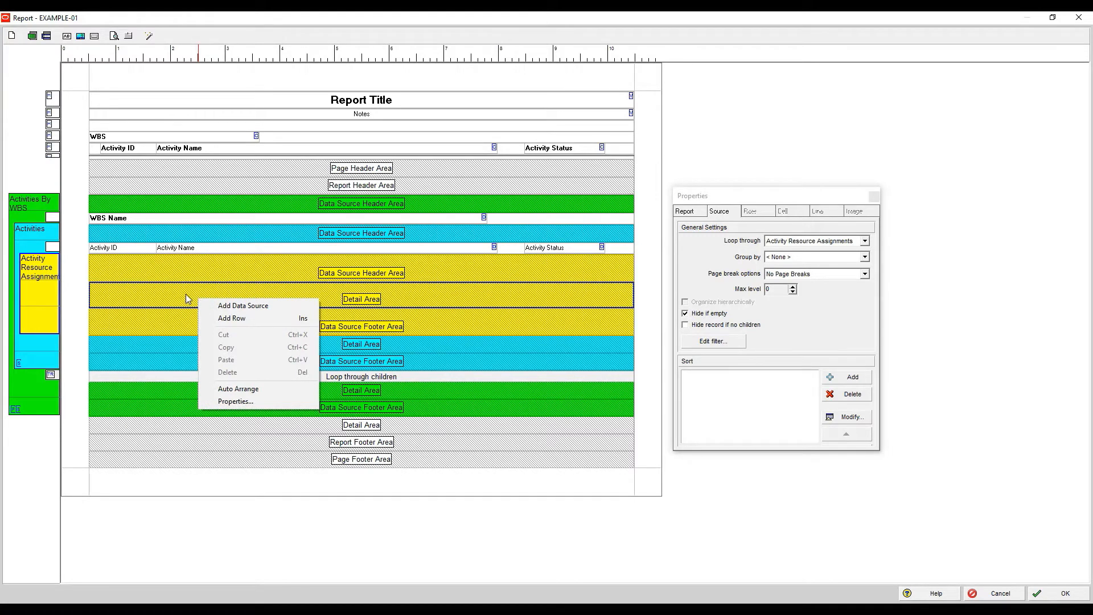
{"action": "left_click", "coordinate": [185, 295]}
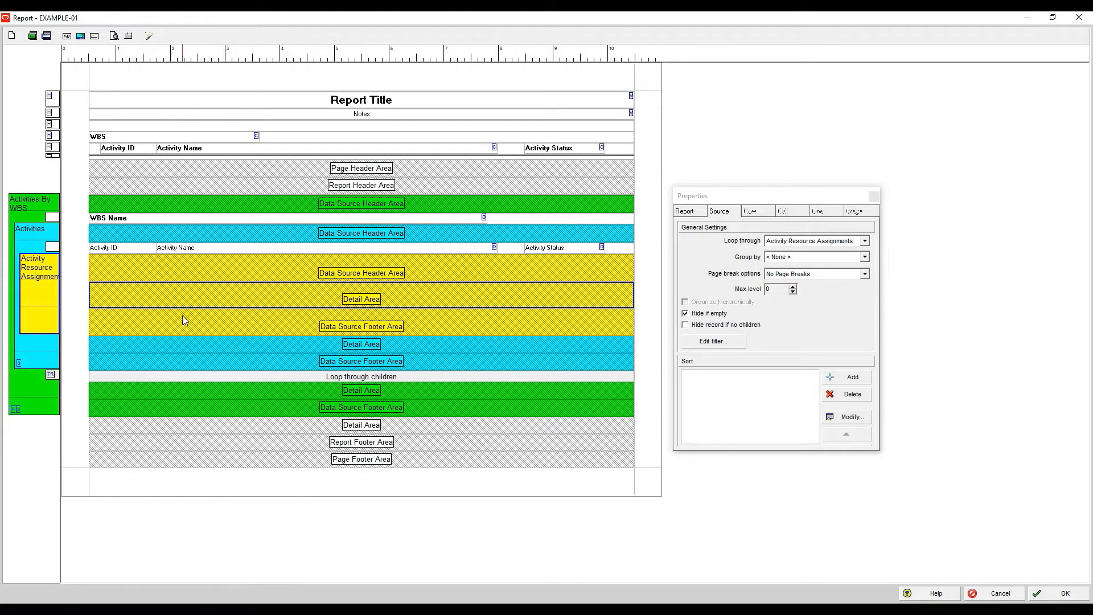
{"action": "left_click", "coordinate": [165, 267]}
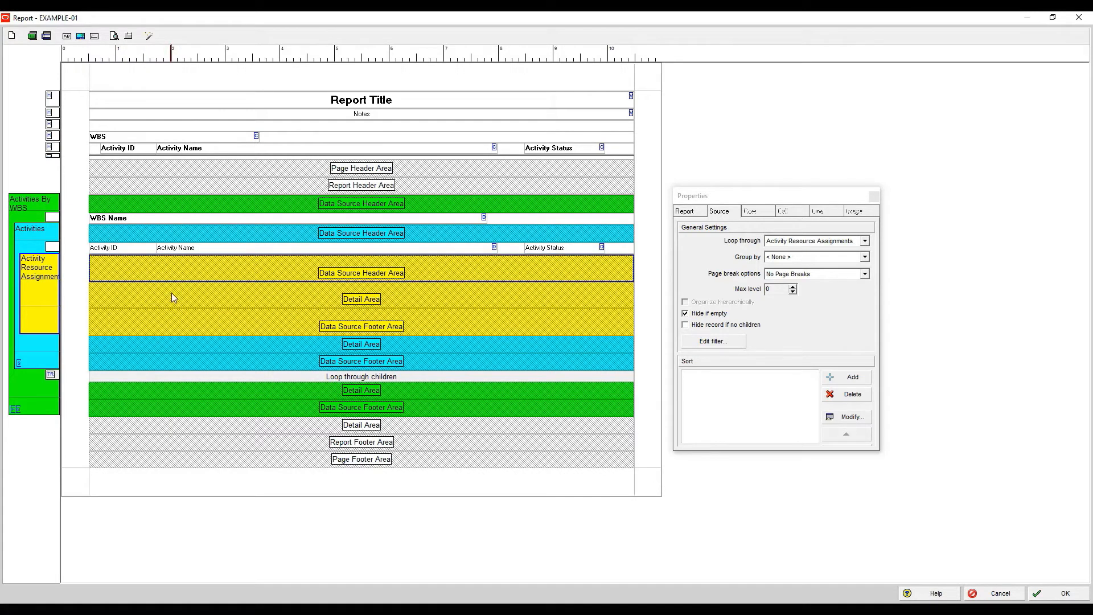
{"action": "left_click", "coordinate": [172, 295]}
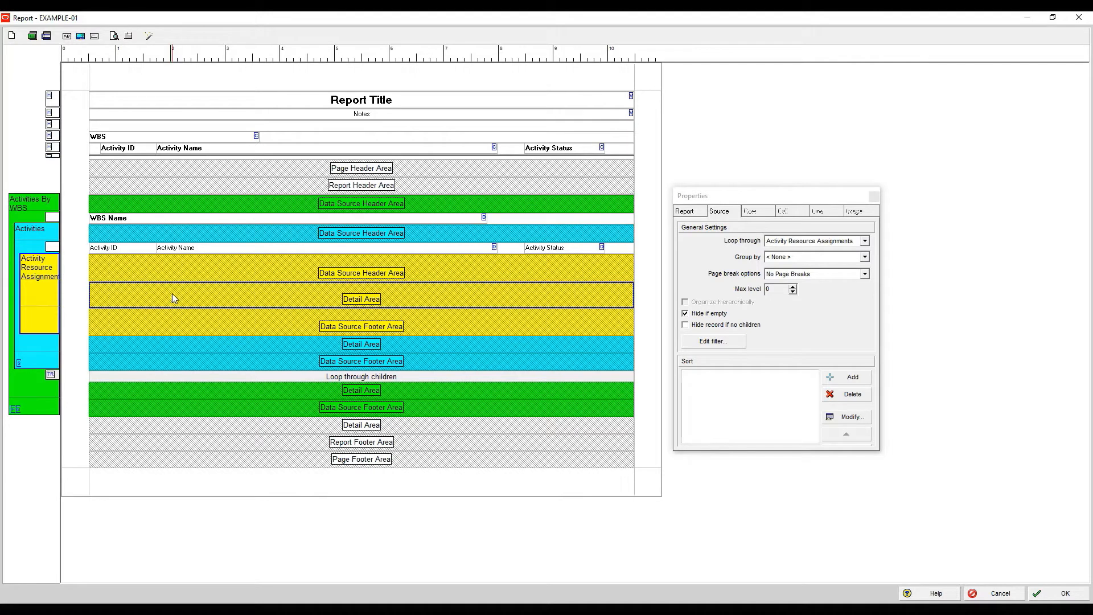
{"action": "left_click", "coordinate": [173, 276]}
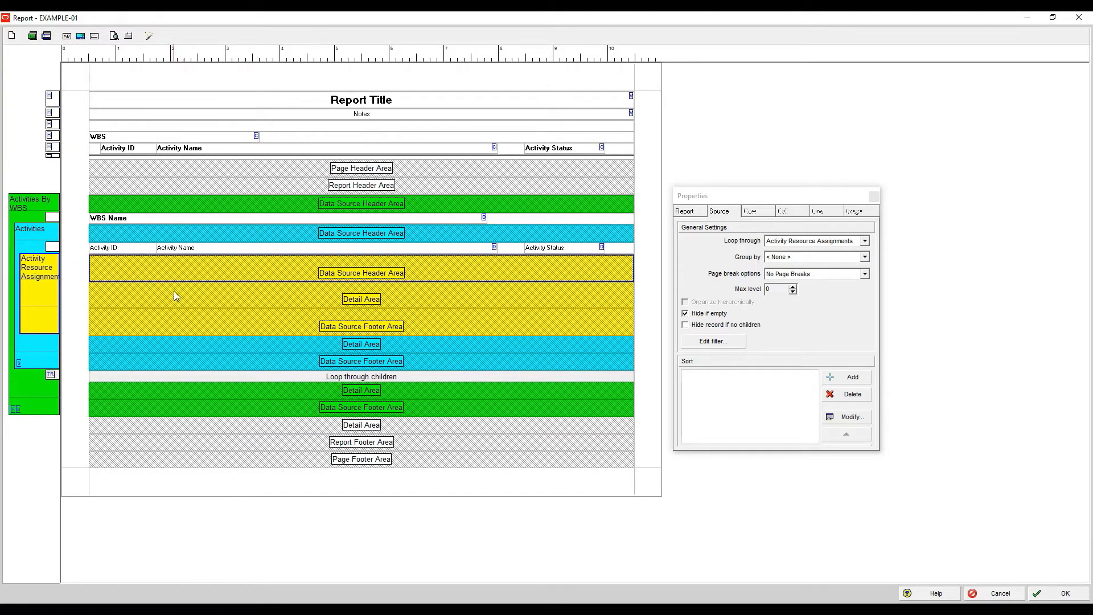
{"action": "left_click", "coordinate": [176, 301]}
{"action": "left_click", "coordinate": [179, 319]}
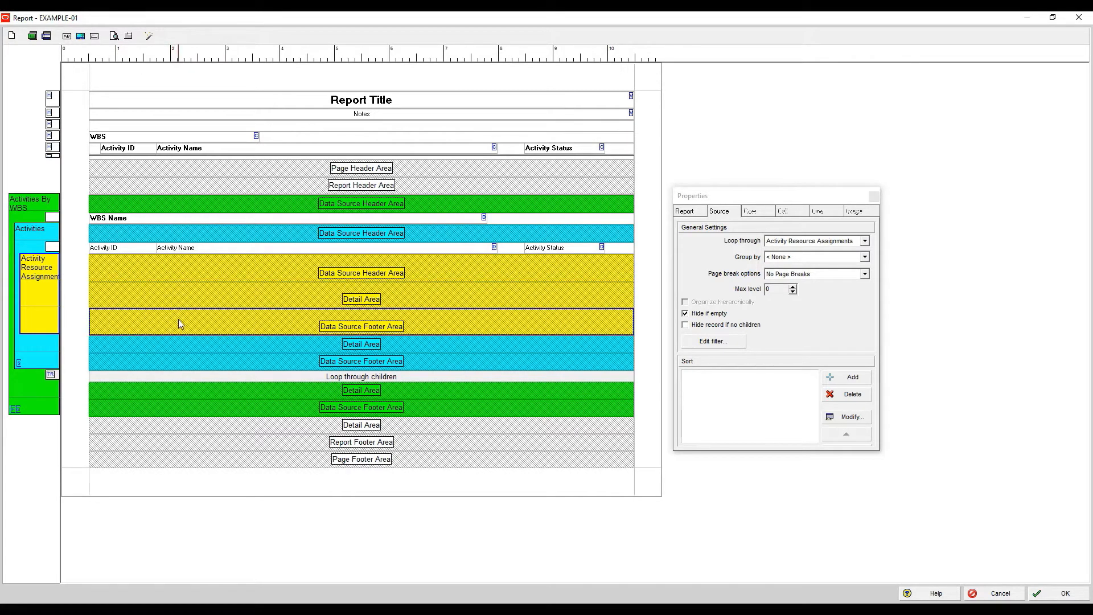
{"action": "left_click", "coordinate": [177, 296]}
{"action": "left_click", "coordinate": [207, 276]}
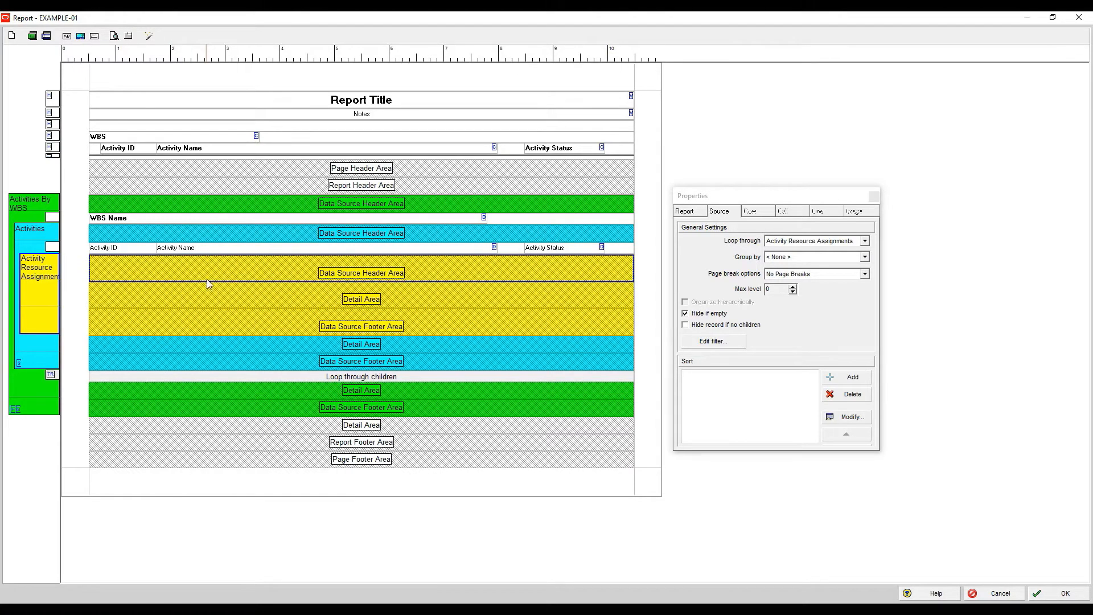
{"action": "left_click", "coordinate": [209, 294]}
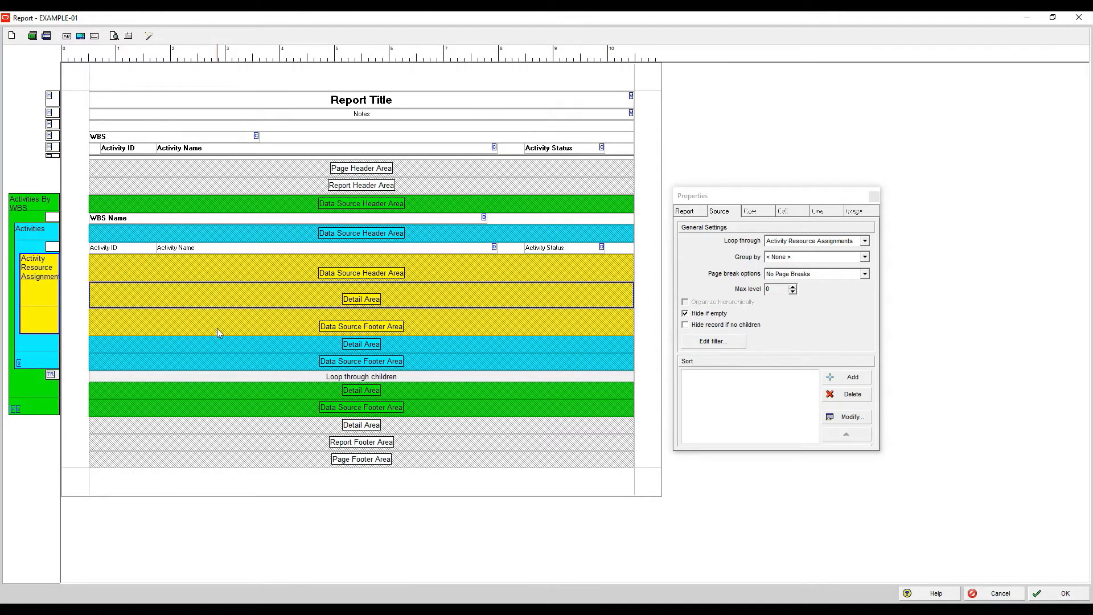
{"action": "left_click", "coordinate": [216, 326]}
{"action": "left_click", "coordinate": [211, 302]}
Delete the nested Activity Resource Assignments data source from the report.
{"action": "left_click", "coordinate": [211, 303]}
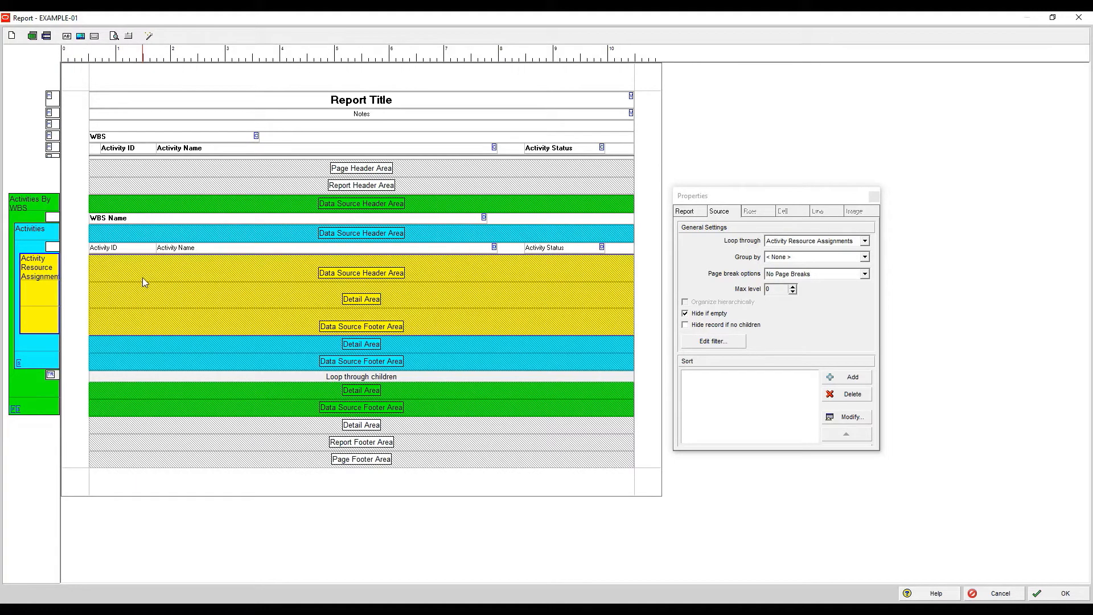
{"action": "key", "text": "Delete"}
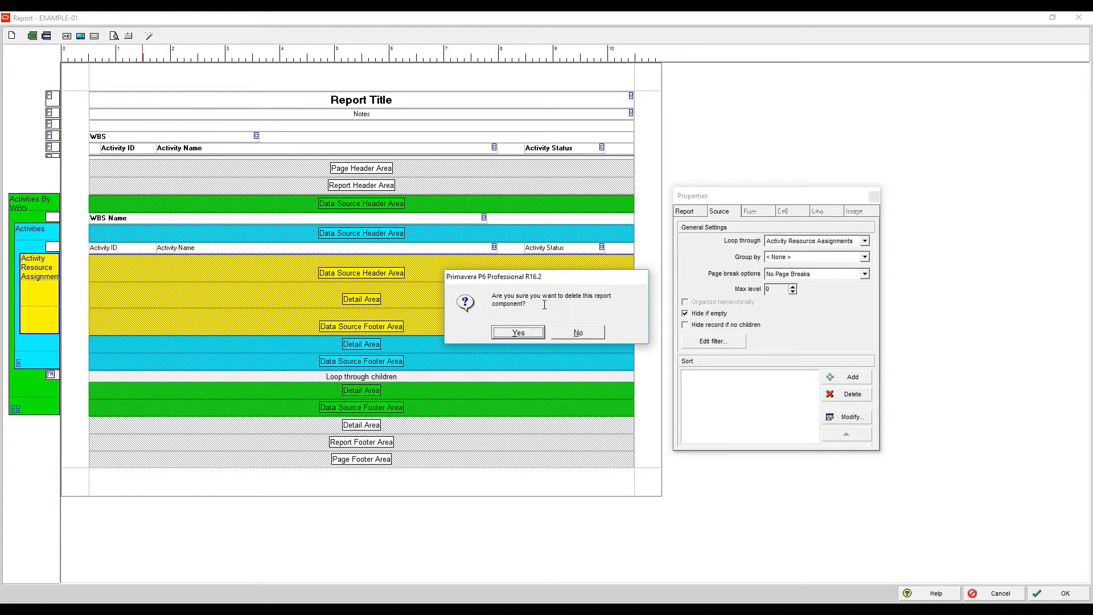
{"action": "left_click", "coordinate": [518, 333]}
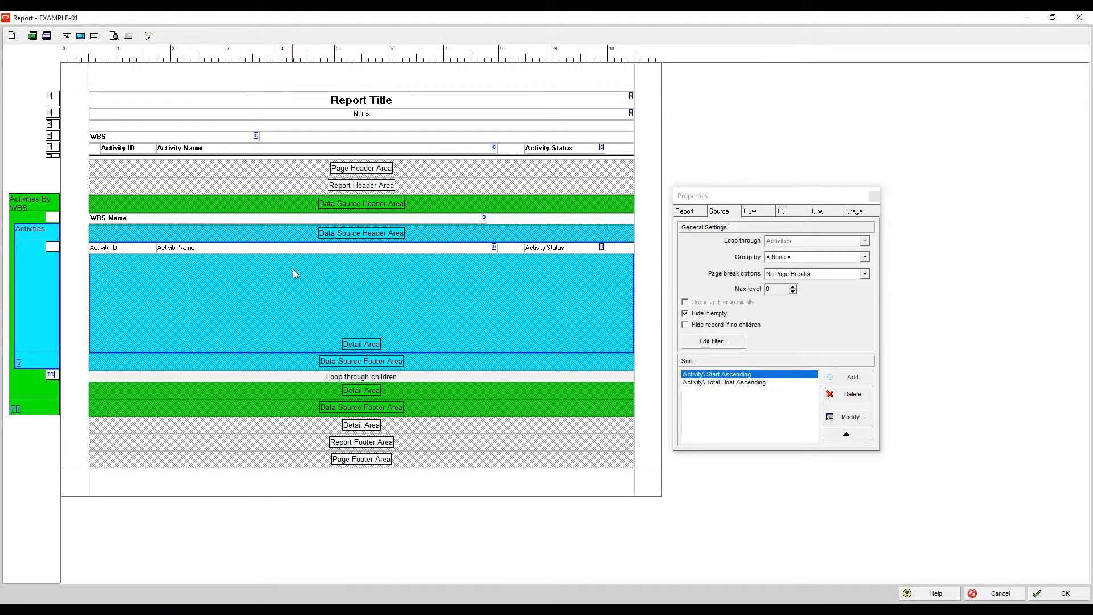
Auto-arrange the report layout to remove the empty space in the Activities detail area.
{"action": "right_click", "coordinate": [248, 301]}
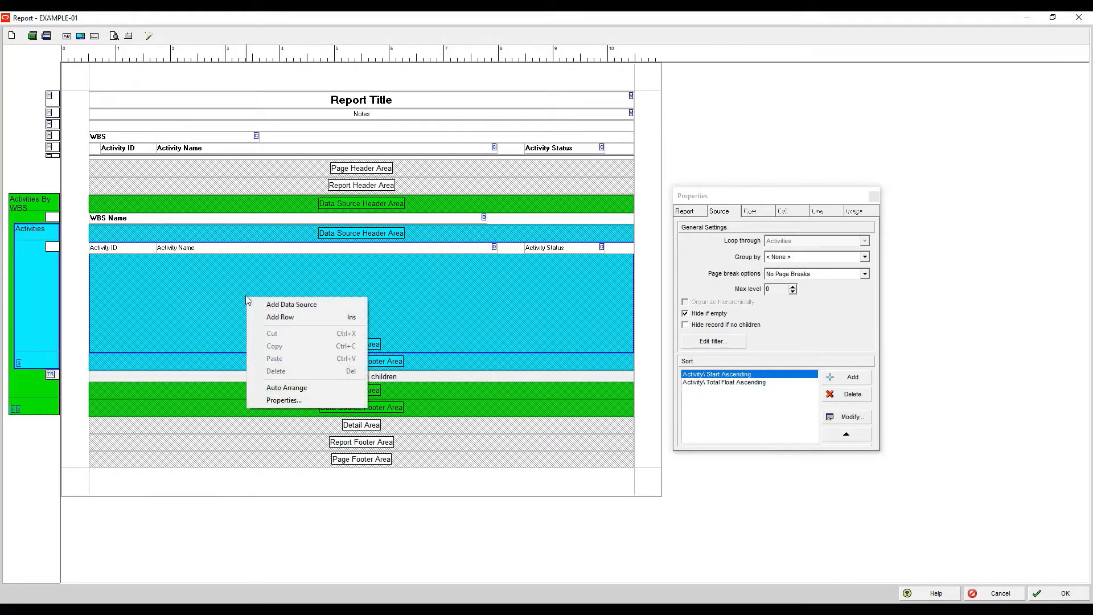
{"action": "left_click", "coordinate": [289, 389]}
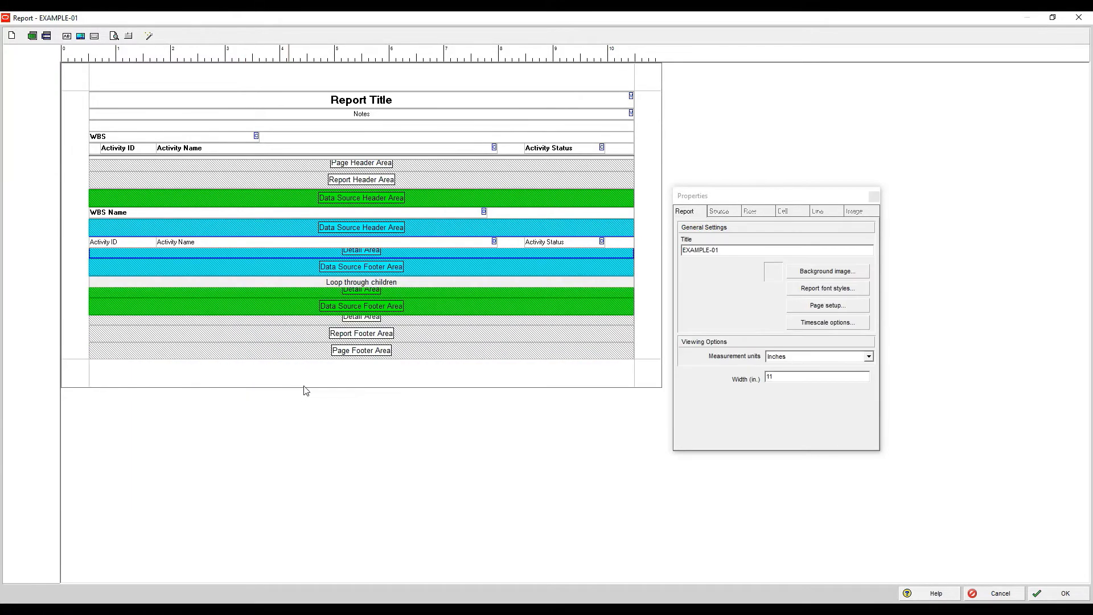
Review the properties of the Activities data source areas, the Activity Name data cell and its row.
{"action": "left_click", "coordinate": [233, 229]}
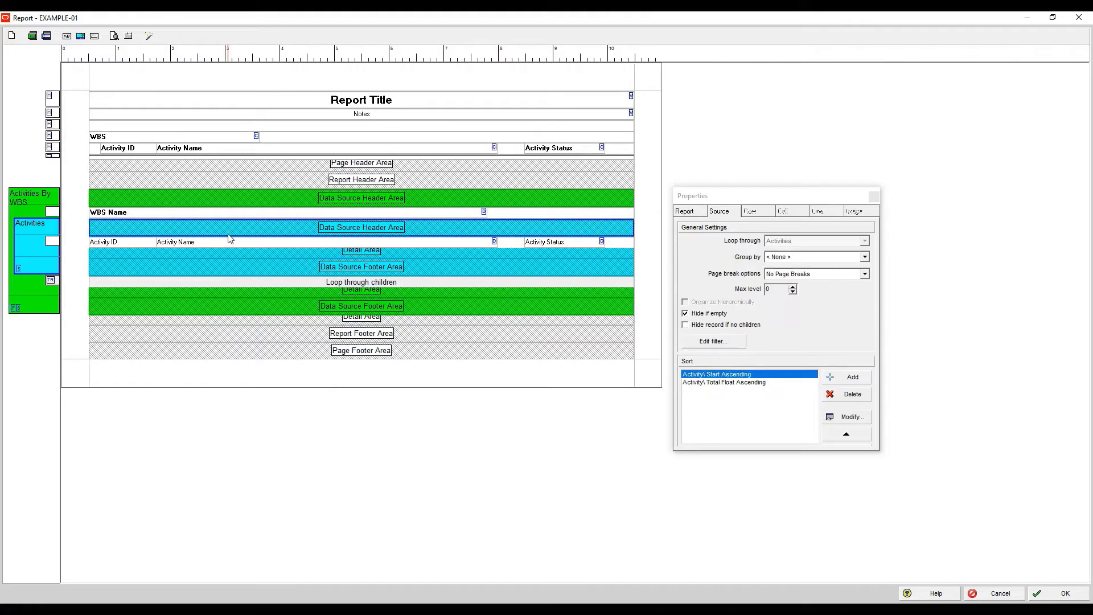
{"action": "left_click", "coordinate": [239, 257]}
{"action": "left_click", "coordinate": [245, 241]}
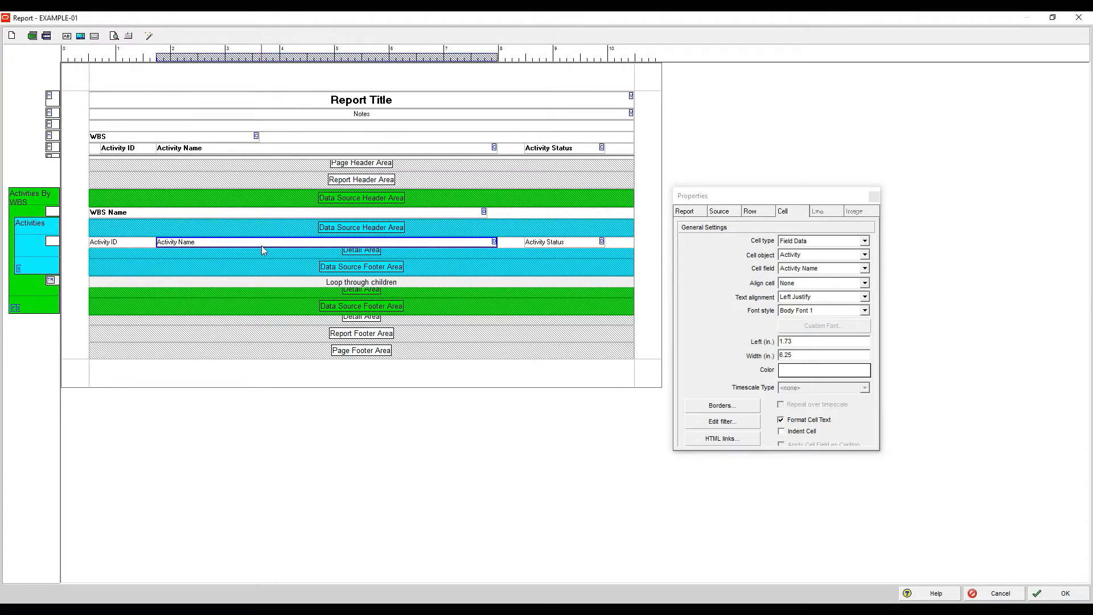
{"action": "left_click", "coordinate": [262, 245]}
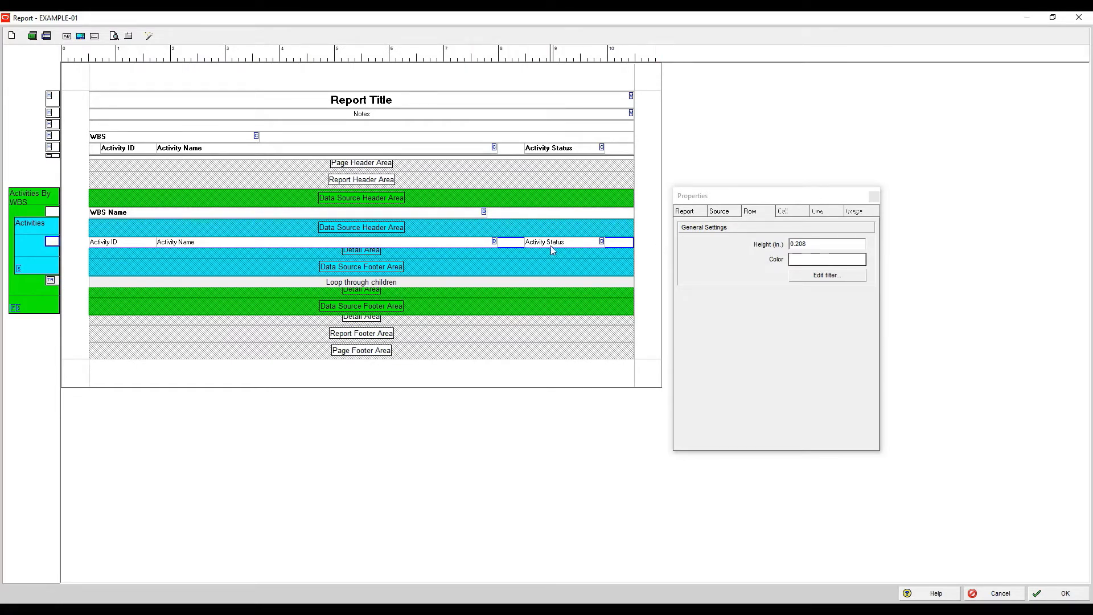
{"action": "left_click", "coordinate": [229, 240]}
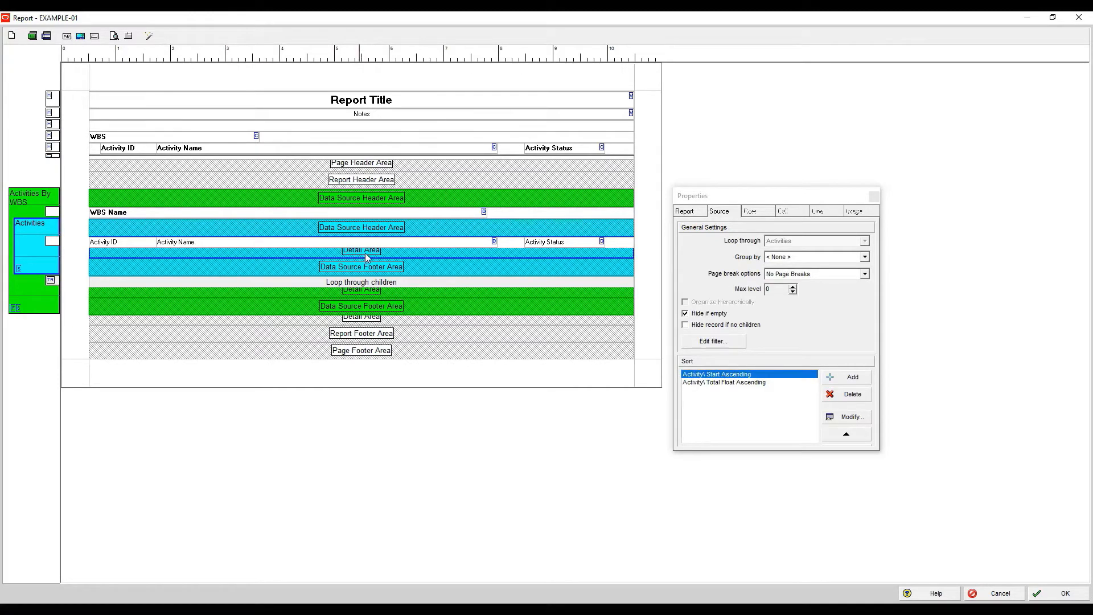
Review the properties of the Activities and Activities By WBS data sources and the Notes cell, and accept the report changes.
{"action": "left_click", "coordinate": [332, 259]}
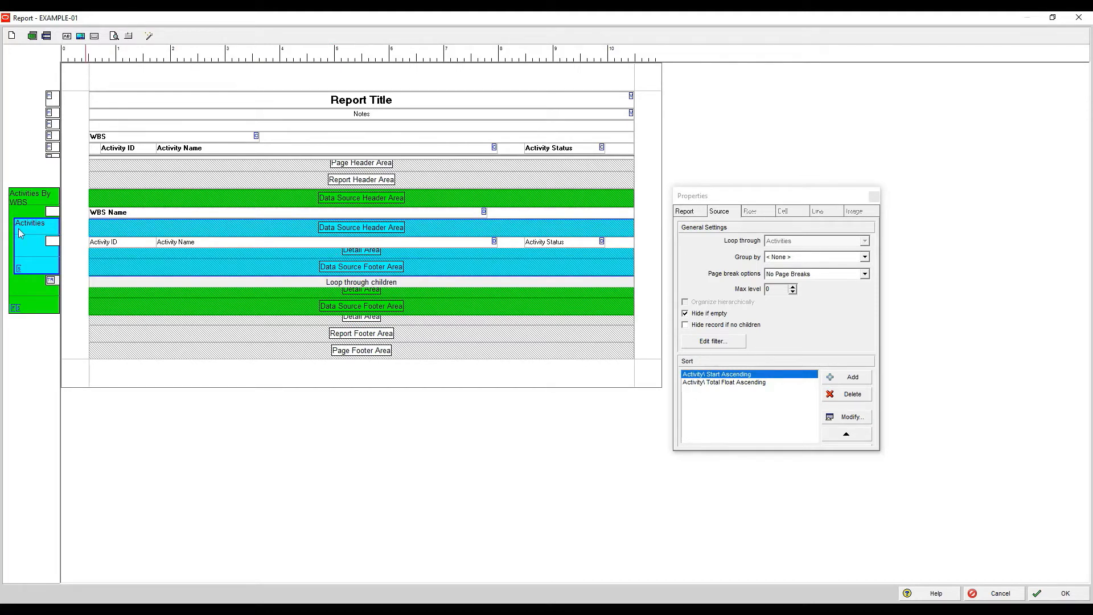
{"action": "left_click", "coordinate": [127, 226]}
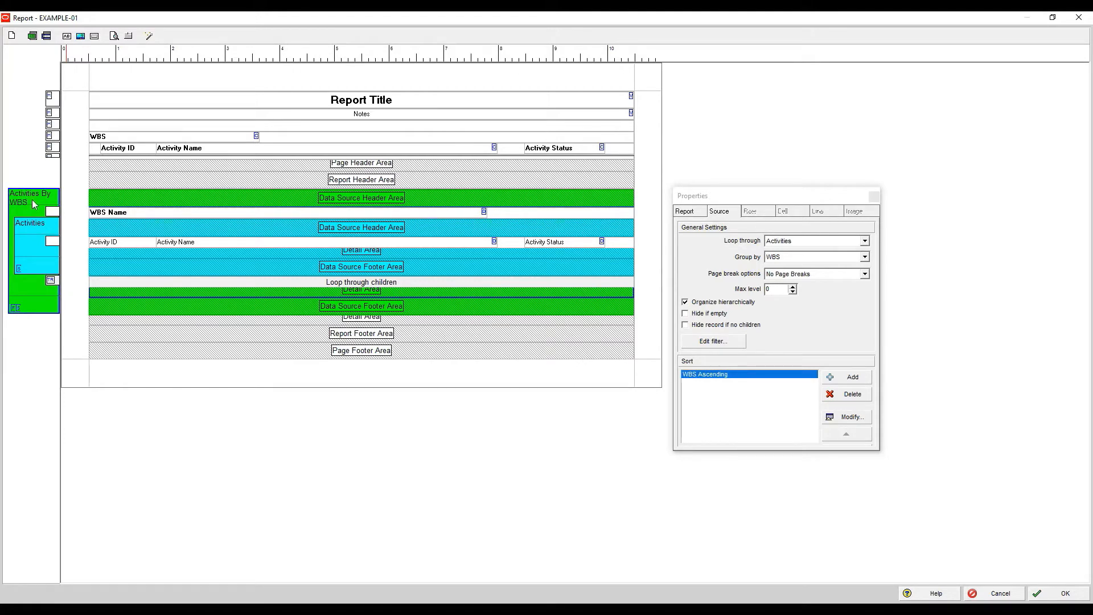
{"action": "left_click", "coordinate": [177, 292]}
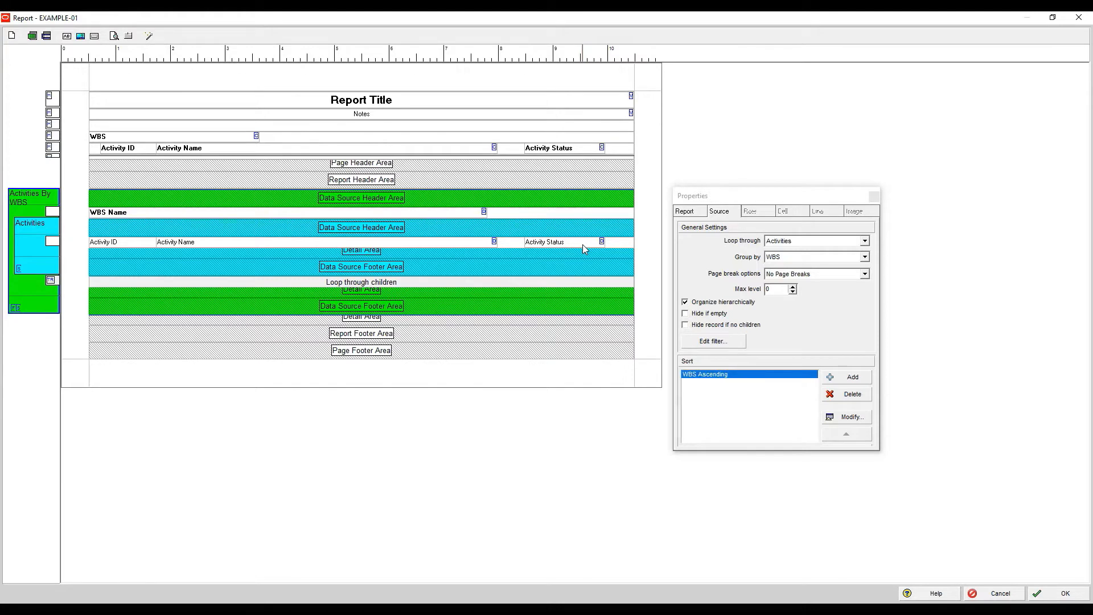
{"action": "left_click", "coordinate": [356, 234]}
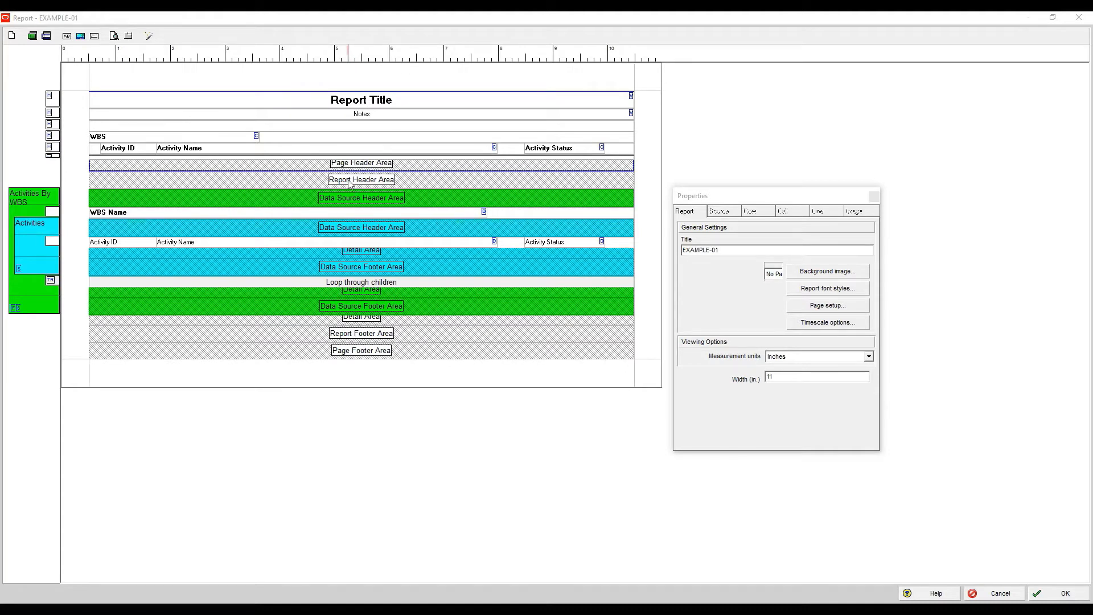
{"action": "left_click", "coordinate": [402, 117]}
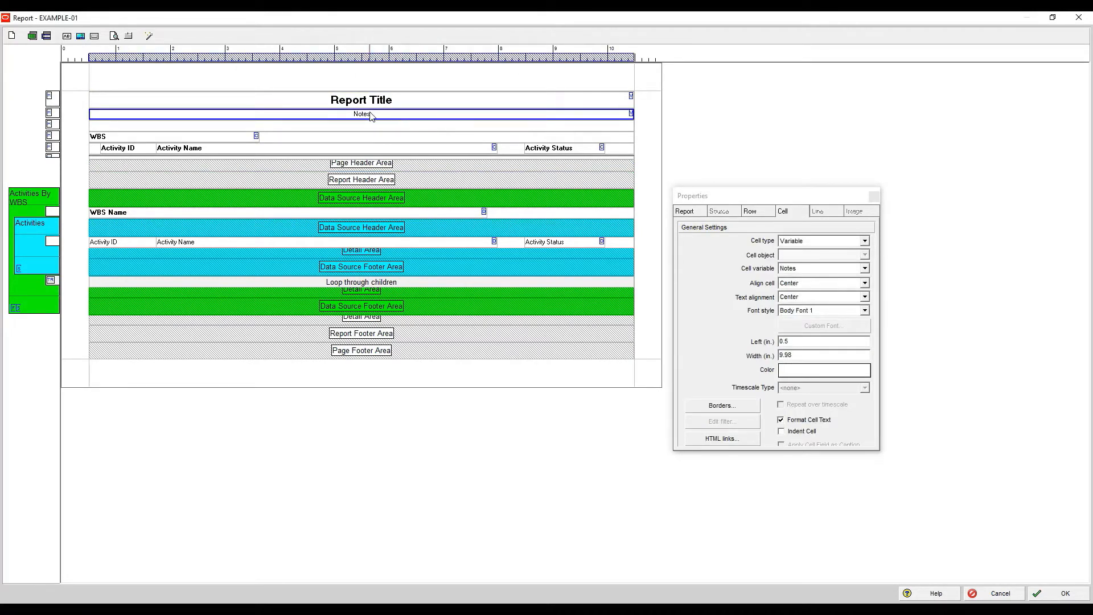
{"action": "left_click", "coordinate": [1053, 599]}
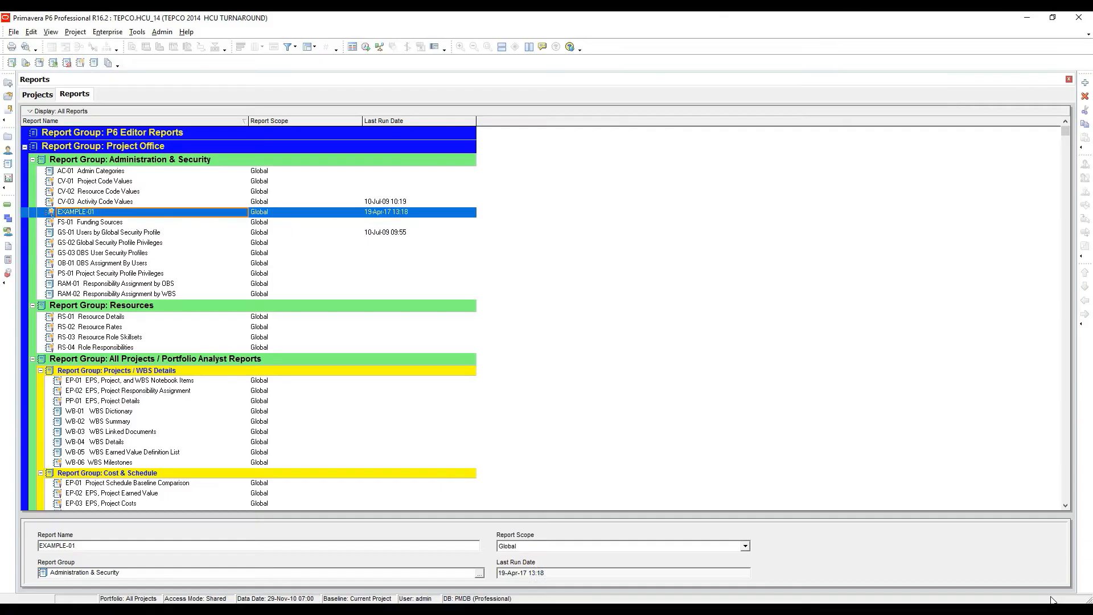
Check the Notes field in the run options of report EXAMPLE-01 and cancel without running it.
{"action": "right_click", "coordinate": [192, 213]}
{"action": "mouse_move", "coordinate": [220, 218]}
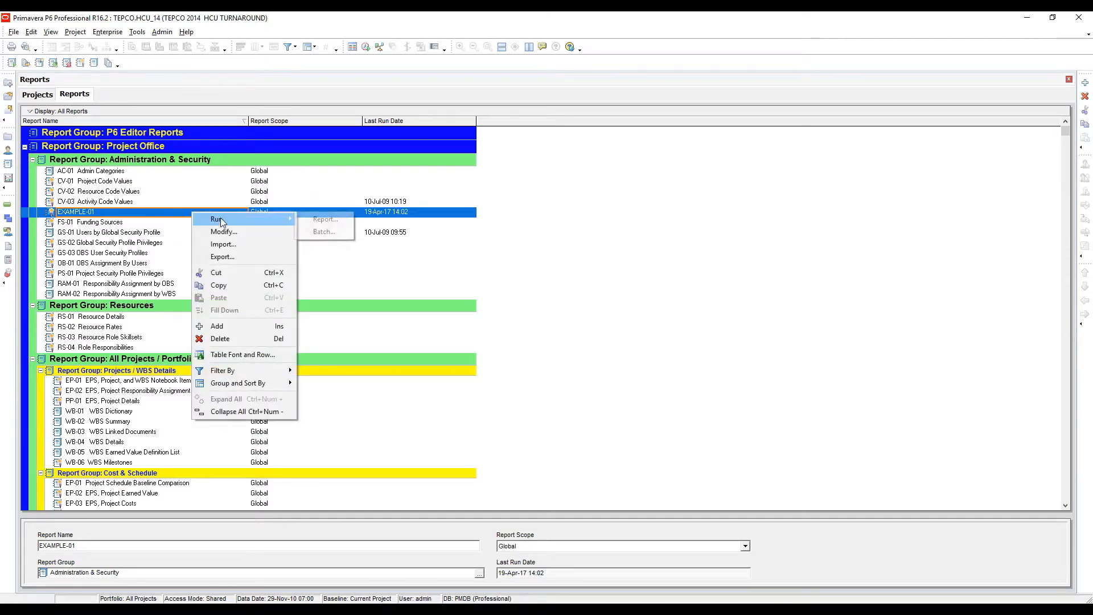
{"action": "left_click", "coordinate": [318, 221]}
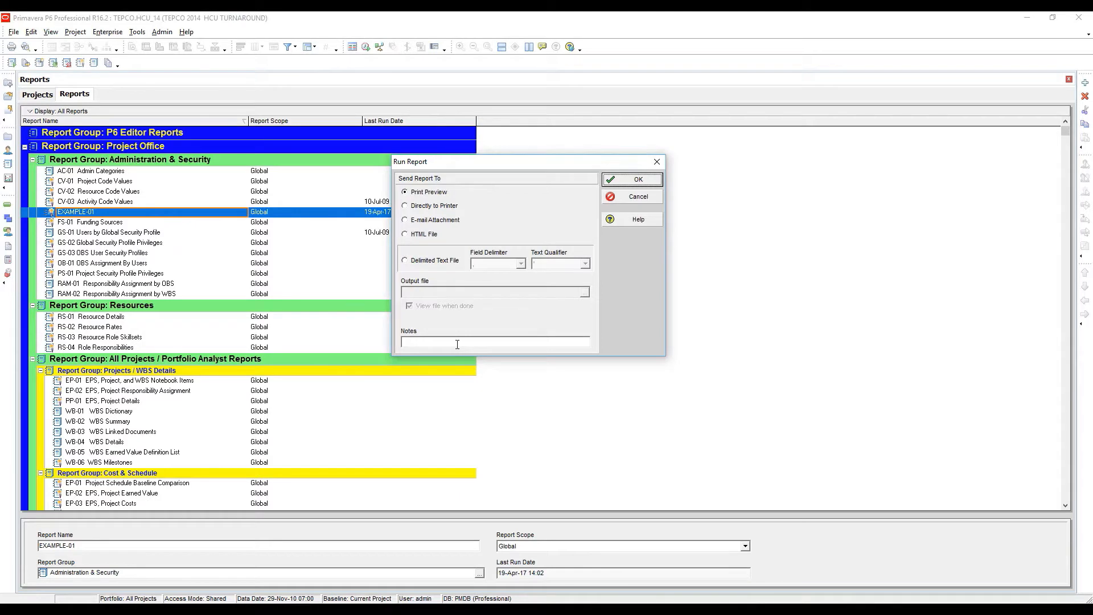
{"action": "left_click", "coordinate": [457, 343]}
{"action": "left_click", "coordinate": [655, 197]}
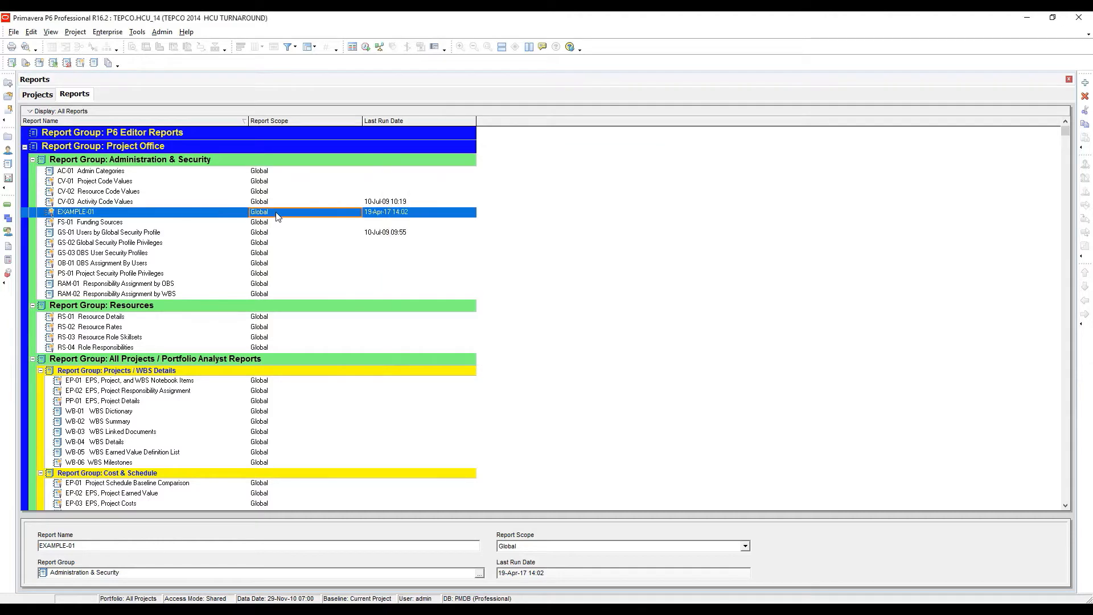
Reopen EXAMPLE-01 for modification, delete only the Notes cell from its header row, and close the report without saving.
{"action": "right_click", "coordinate": [278, 216]}
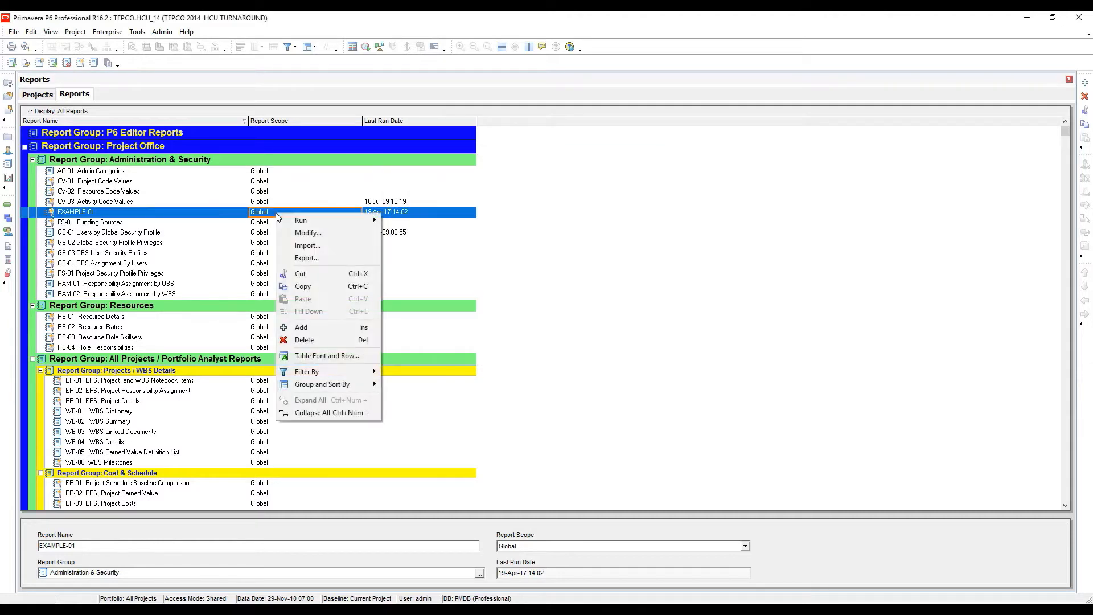
{"action": "left_click", "coordinate": [335, 235]}
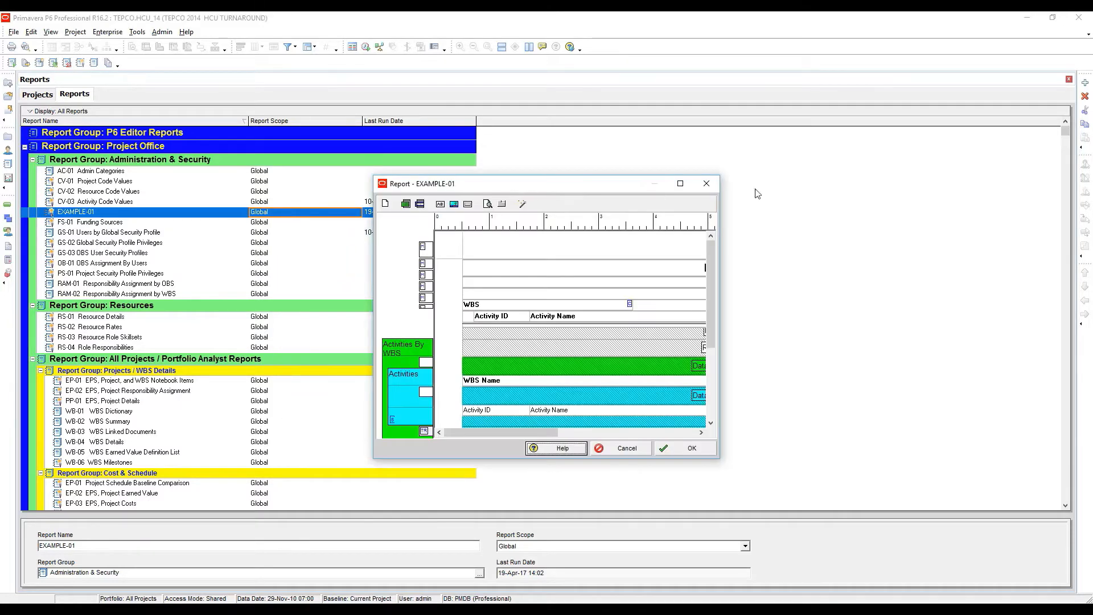
{"action": "left_click", "coordinate": [680, 183]}
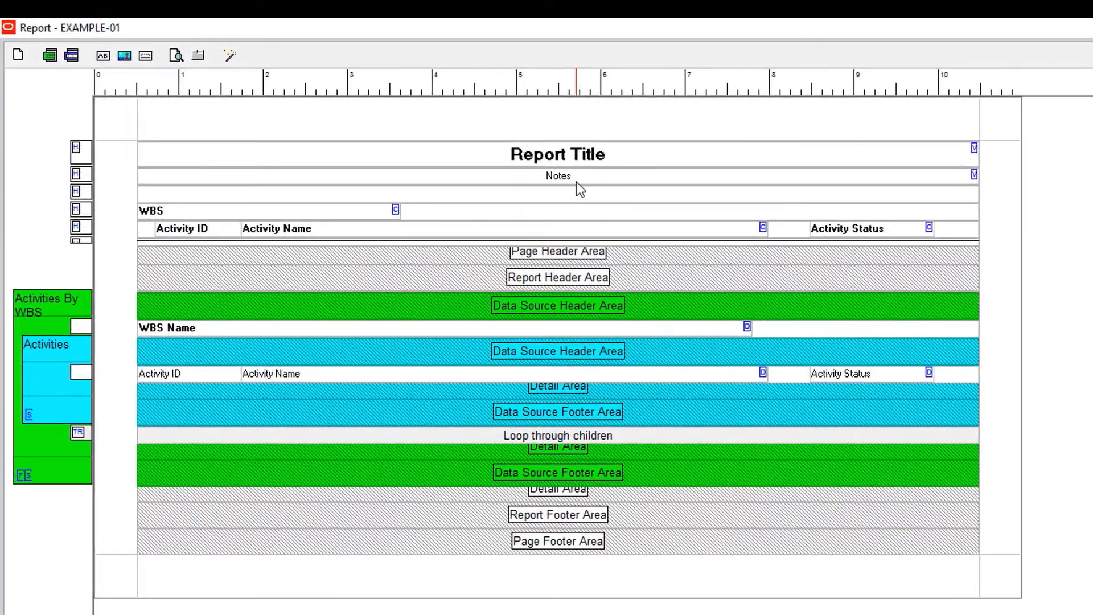
{"action": "left_click", "coordinate": [425, 129]}
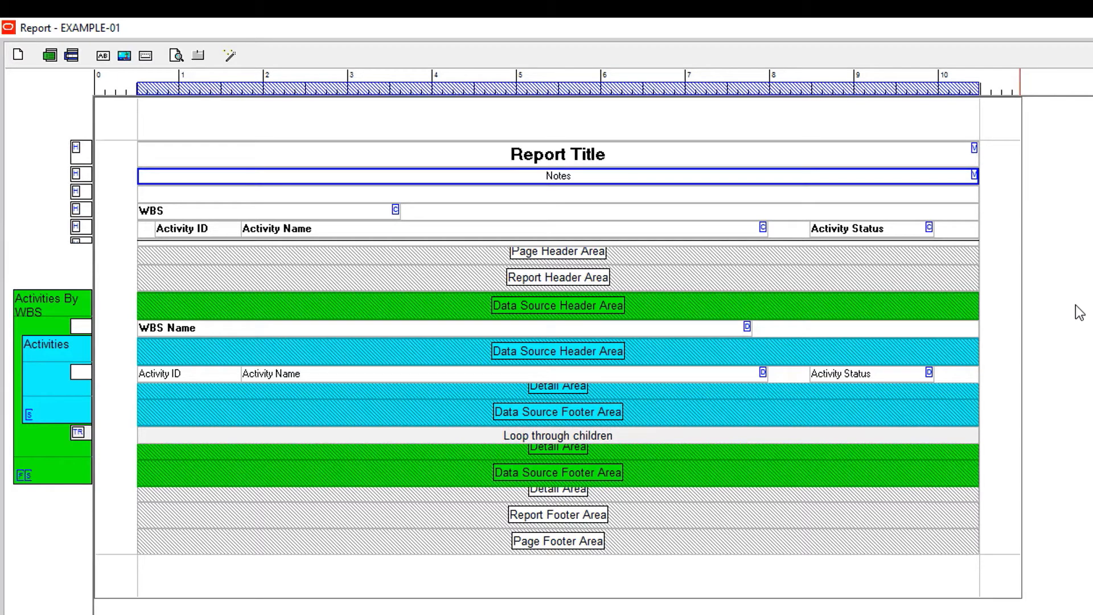
{"action": "key", "text": "Delete"}
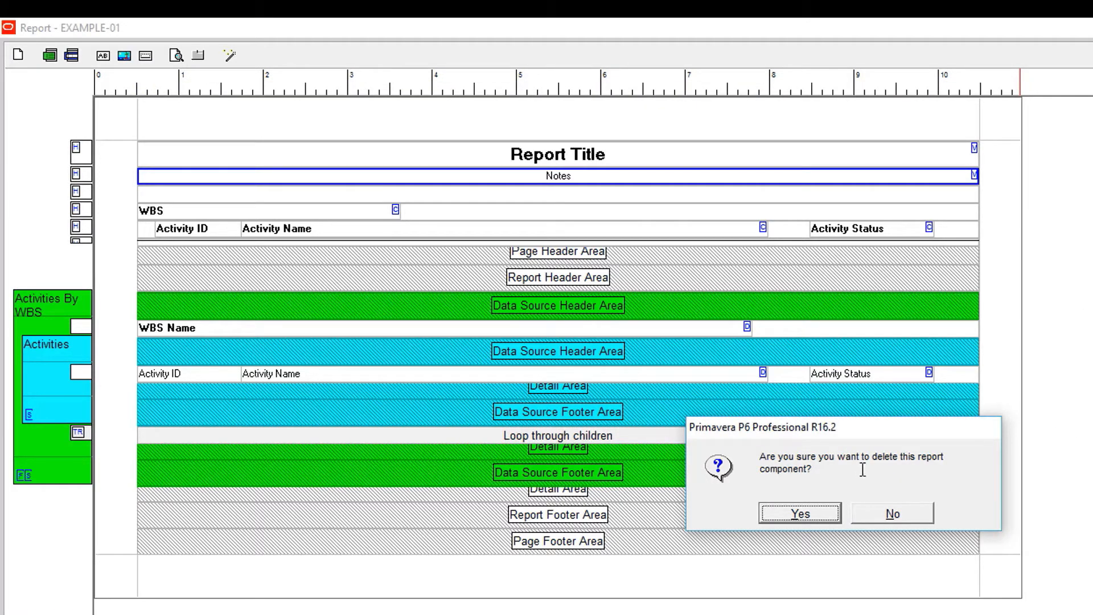
{"action": "left_click", "coordinate": [807, 514]}
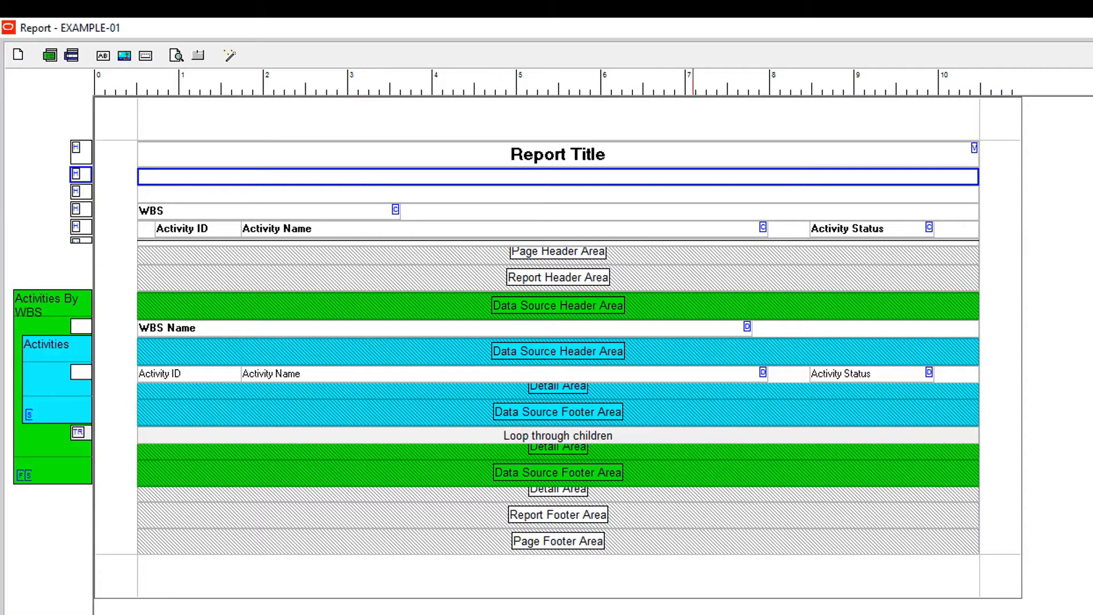
{"action": "key", "text": "alt+F4"}
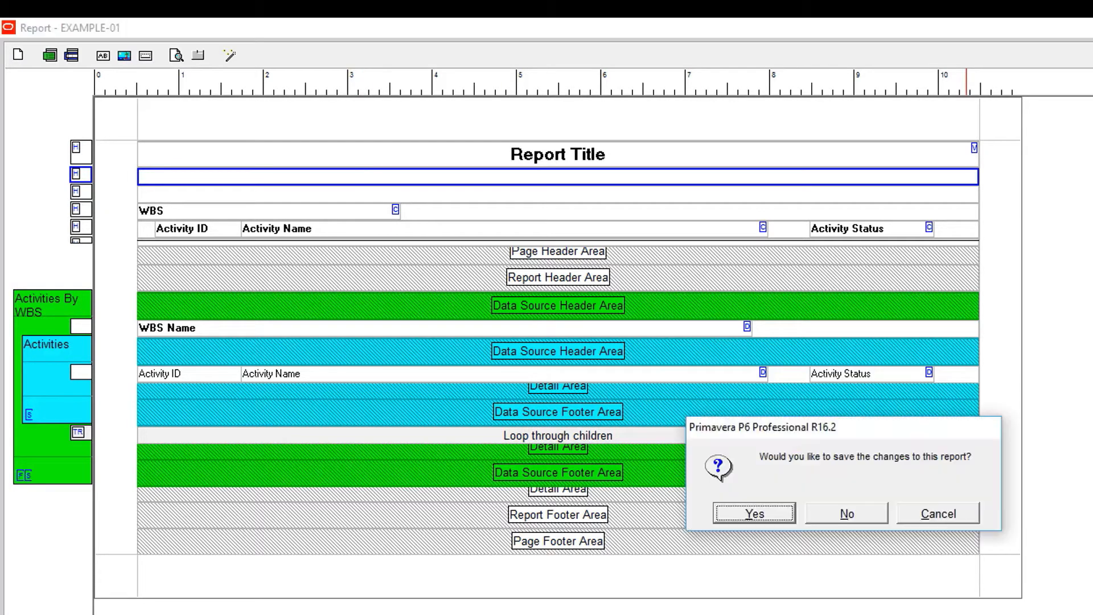
{"action": "left_click", "coordinate": [845, 515]}
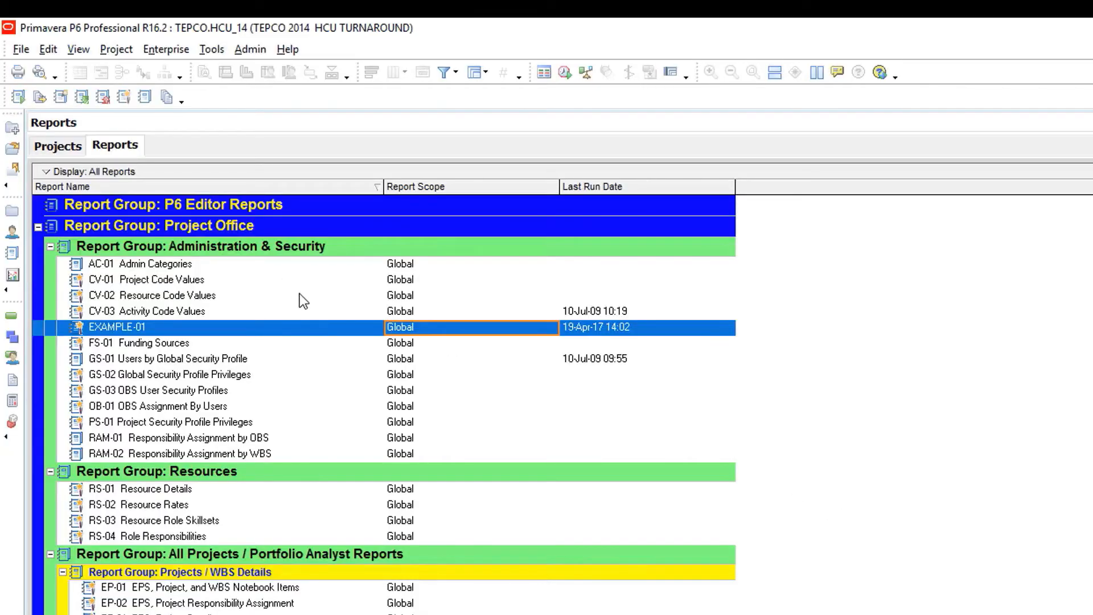
Reopen EXAMPLE-01 in the maximized Report Editor and delete the entire Notes row from the page header.
{"action": "left_click", "coordinate": [303, 327]}
{"action": "right_click", "coordinate": [309, 338]}
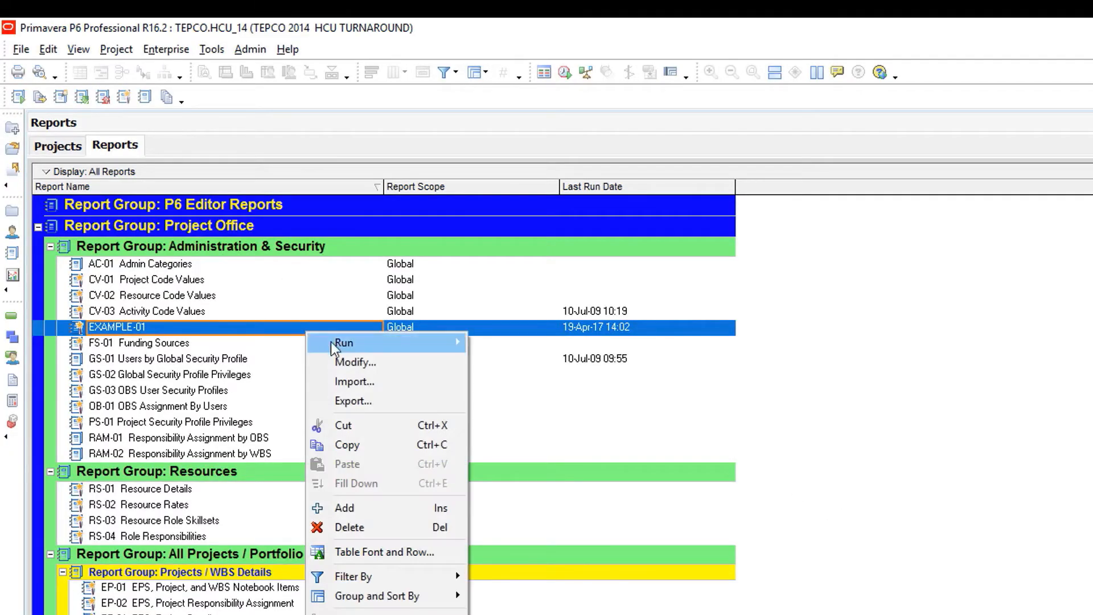
{"action": "left_click", "coordinate": [354, 358]}
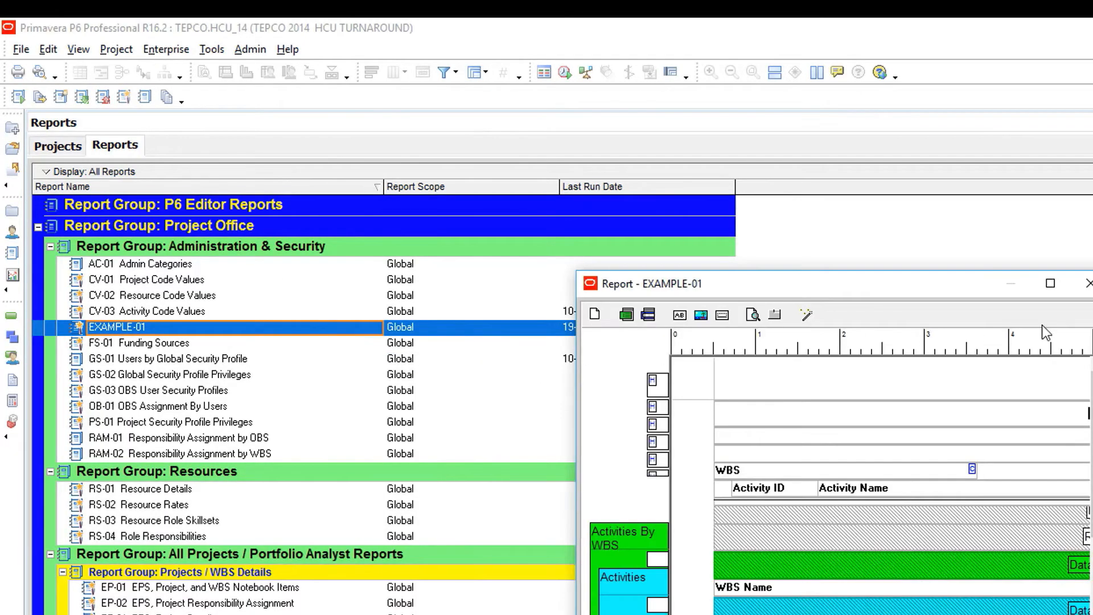
{"action": "left_click", "coordinate": [1050, 283]}
{"action": "left_click", "coordinate": [514, 180]}
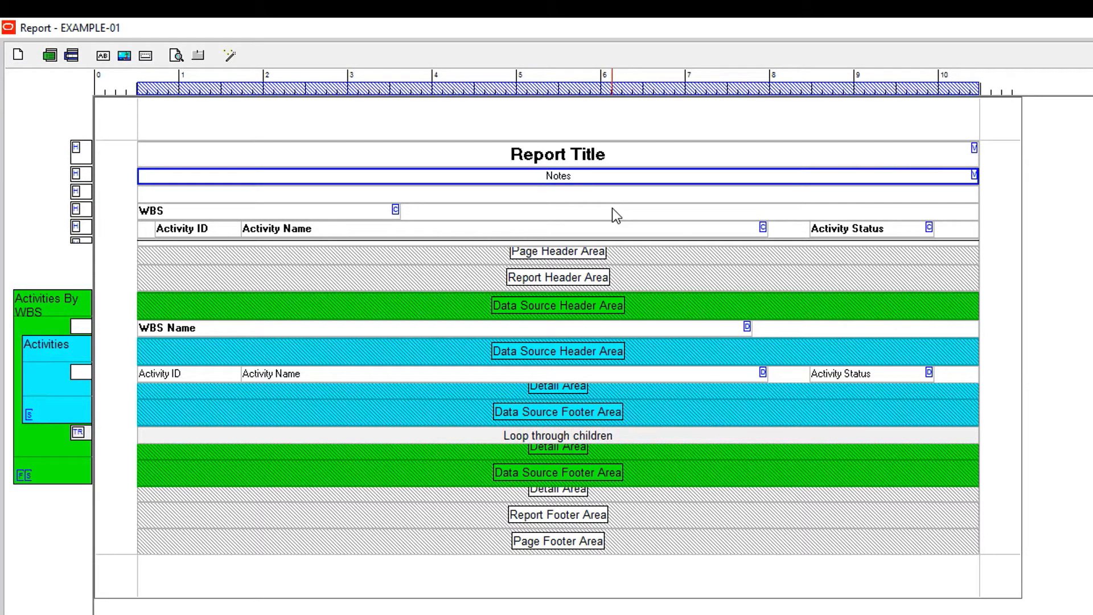
{"action": "key", "text": "Up"}
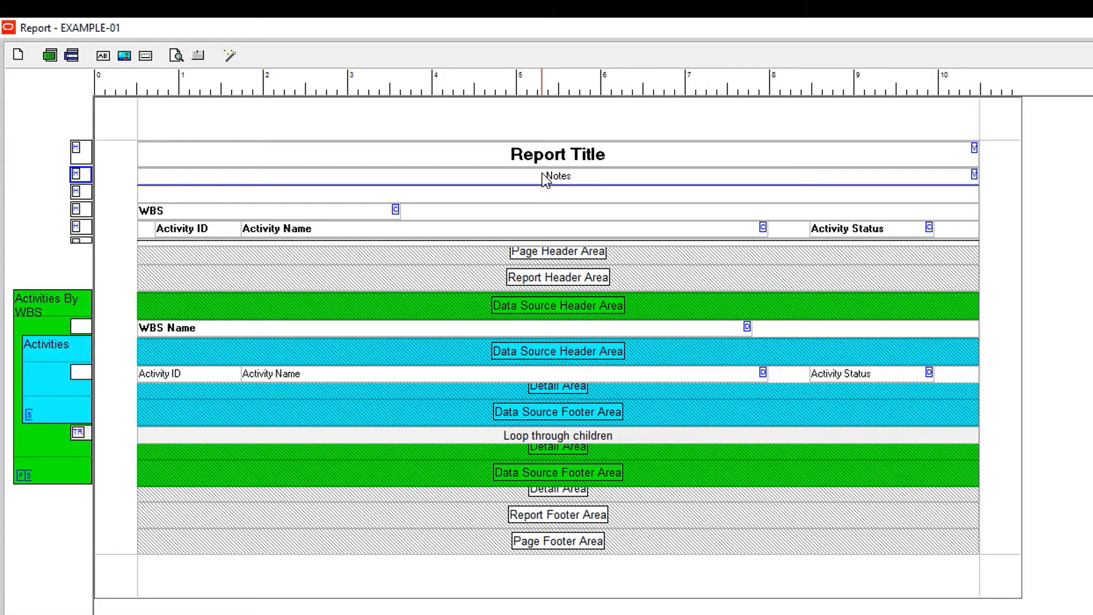
{"action": "key", "text": "Delete"}
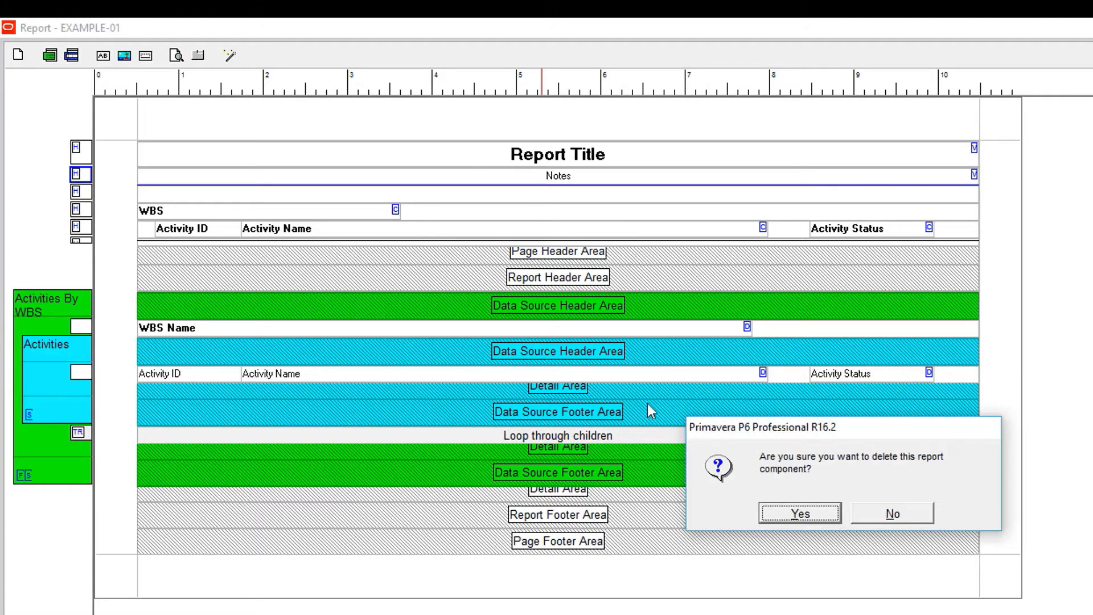
{"action": "left_click", "coordinate": [794, 519]}
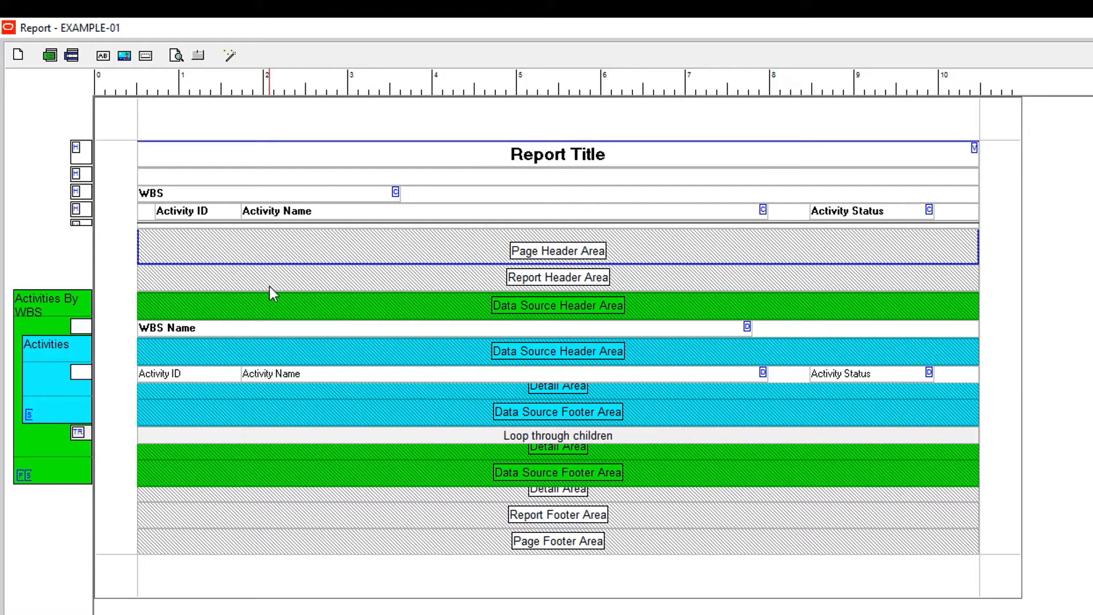
Delete the empty row directly below the Report Title row.
{"action": "left_click", "coordinate": [539, 177]}
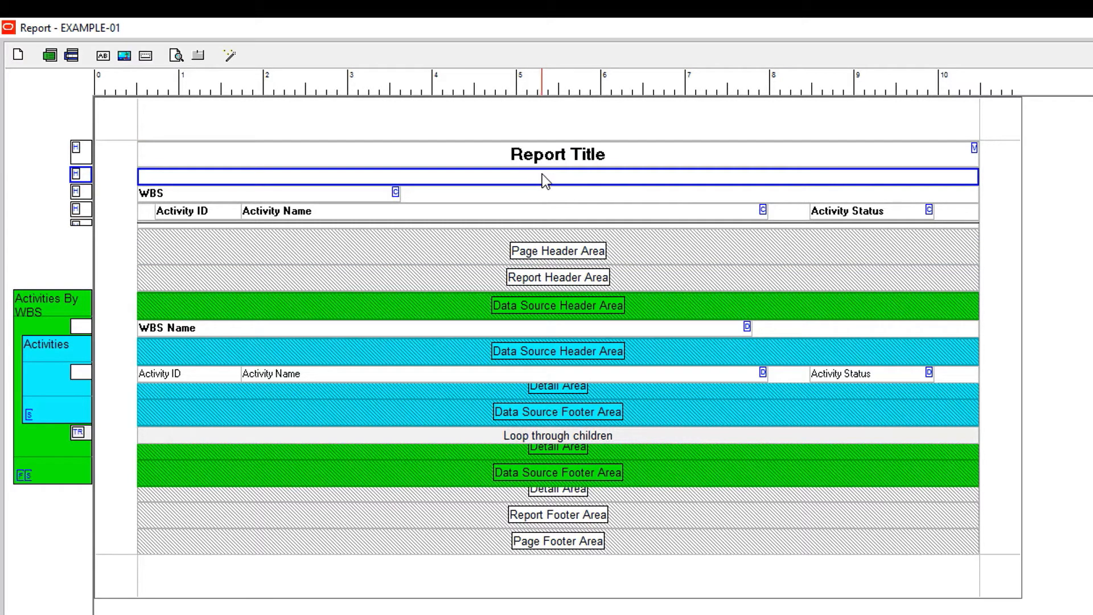
{"action": "key", "text": "Delete"}
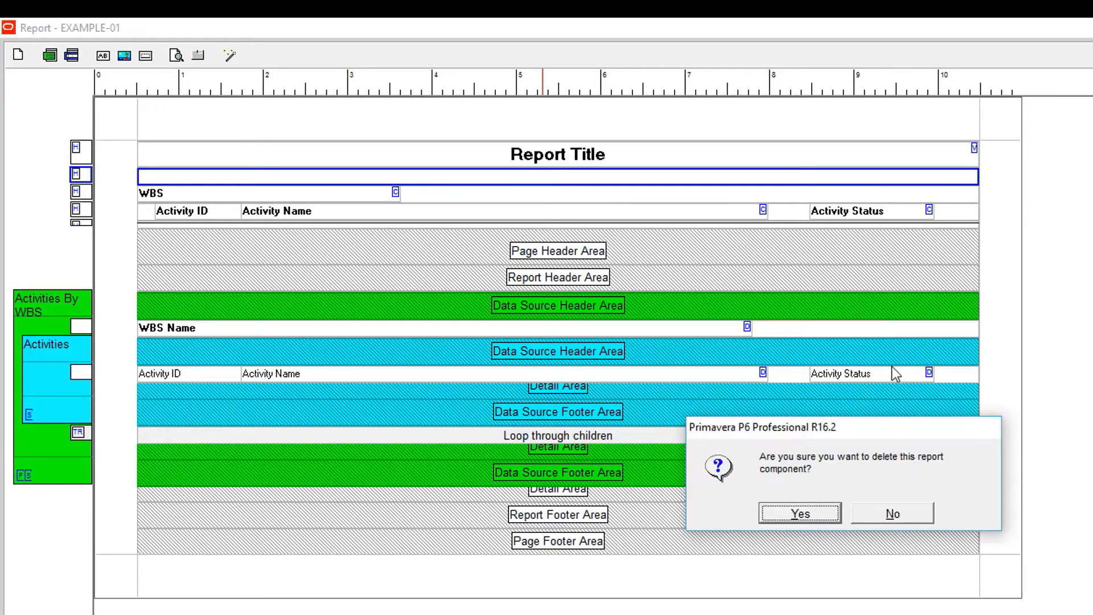
{"action": "left_click", "coordinate": [818, 510]}
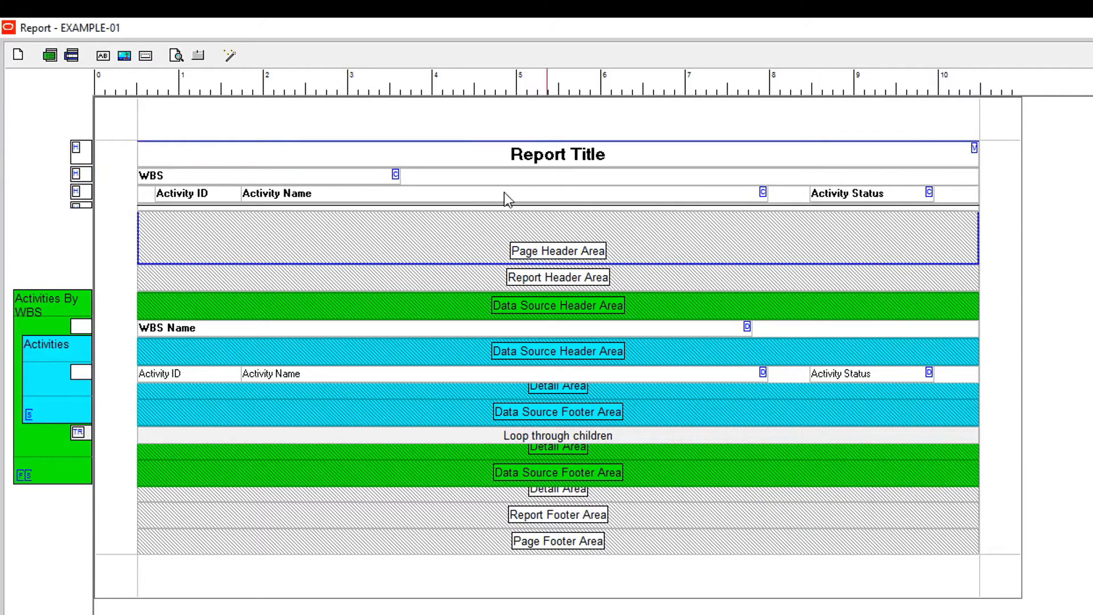
Compare selecting the WBS header cell with selecting its row, and widen the cell to about the 4.7-inch ruler mark.
{"action": "left_click", "coordinate": [319, 181]}
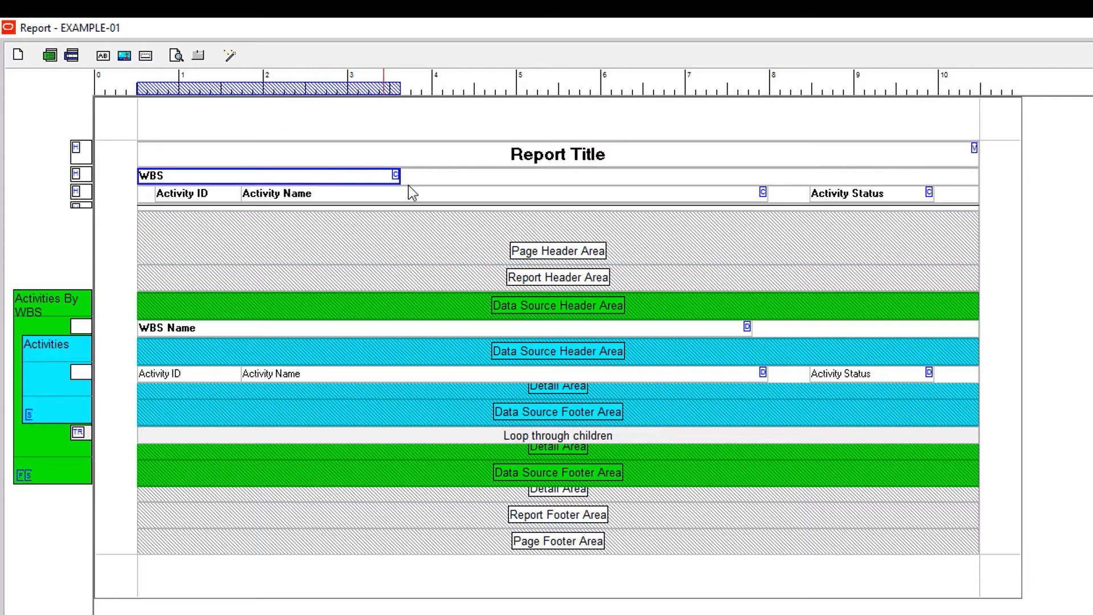
{"action": "left_click", "coordinate": [419, 179]}
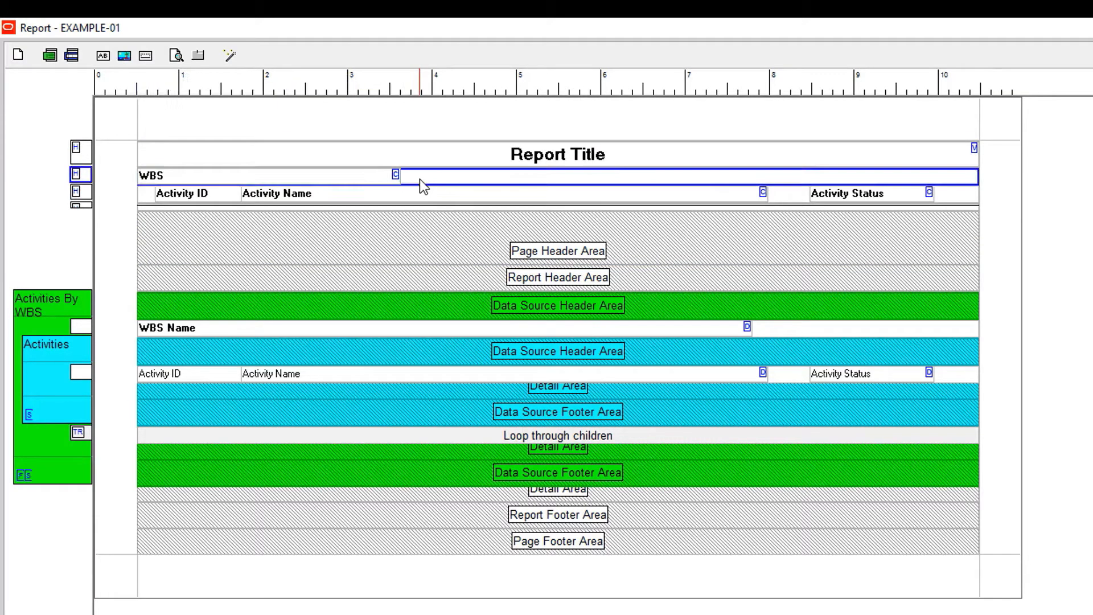
{"action": "left_click", "coordinate": [218, 174]}
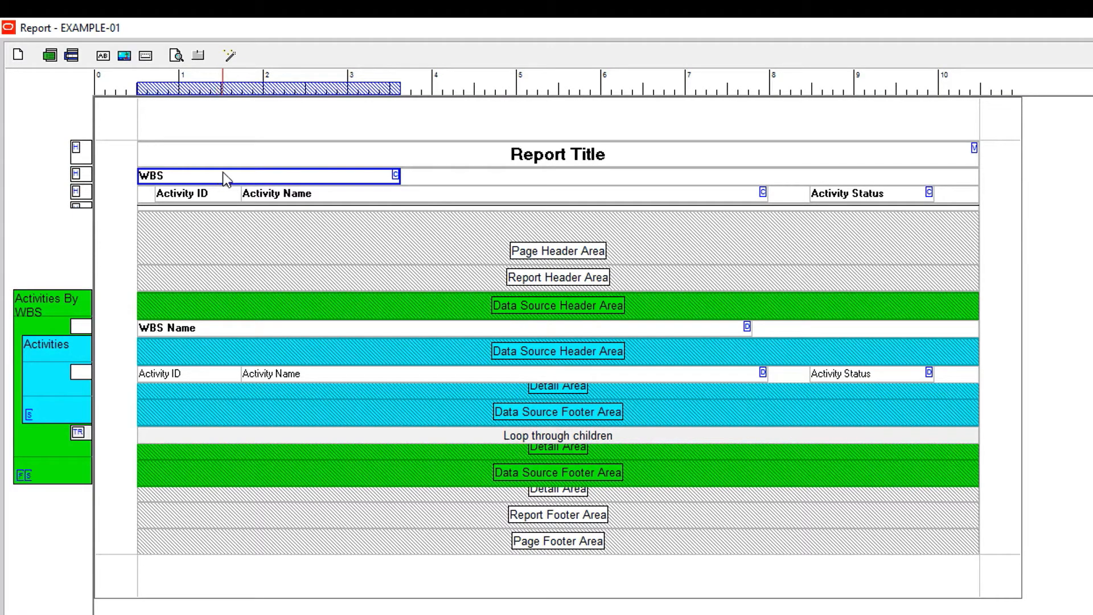
{"action": "left_click", "coordinate": [440, 183]}
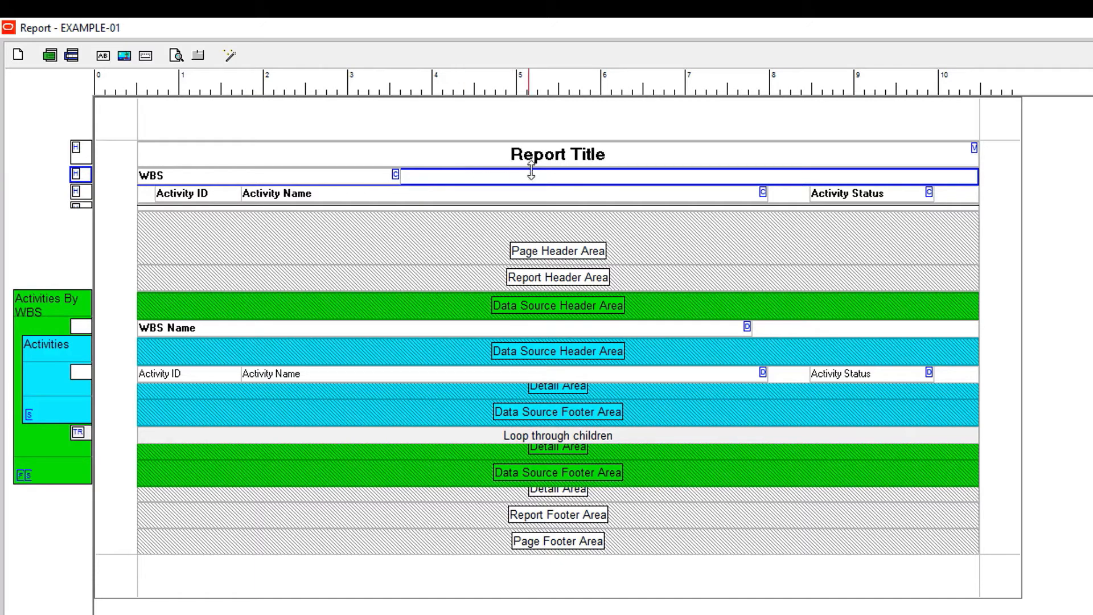
{"action": "left_click", "coordinate": [360, 183]}
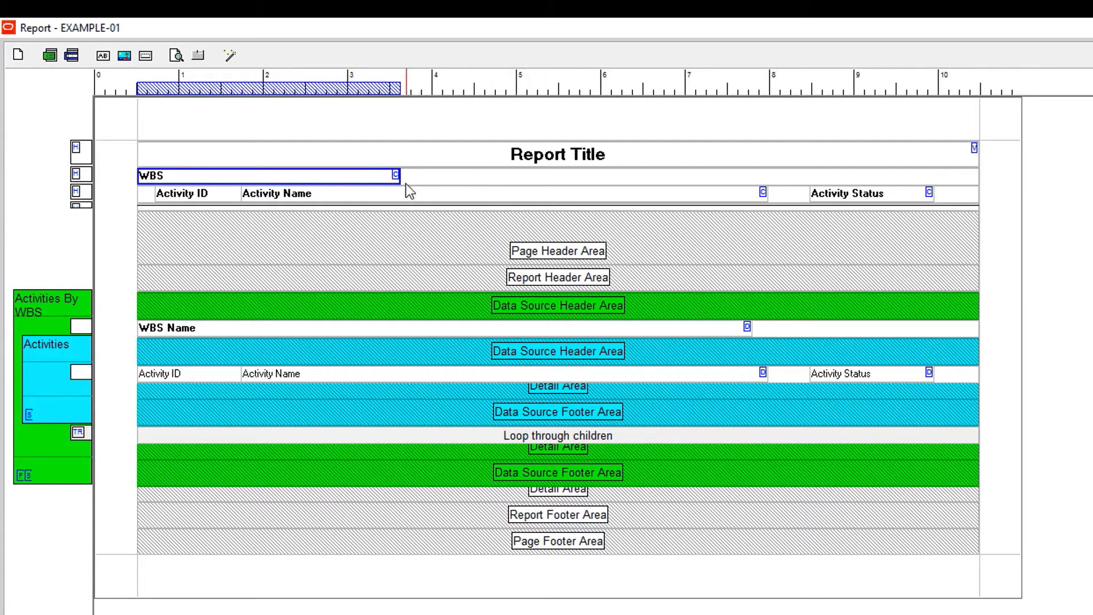
{"action": "mouse_move", "coordinate": [400, 172]}
{"action": "left_mouse_down"}
{"action": "mouse_move", "coordinate": [978, 174]}
{"action": "mouse_move", "coordinate": [489, 180]}
{"action": "left_mouse_up"}
Delete the row holding the WBS cell from the page header and open a print preview of the report.
{"action": "left_click", "coordinate": [548, 178]}
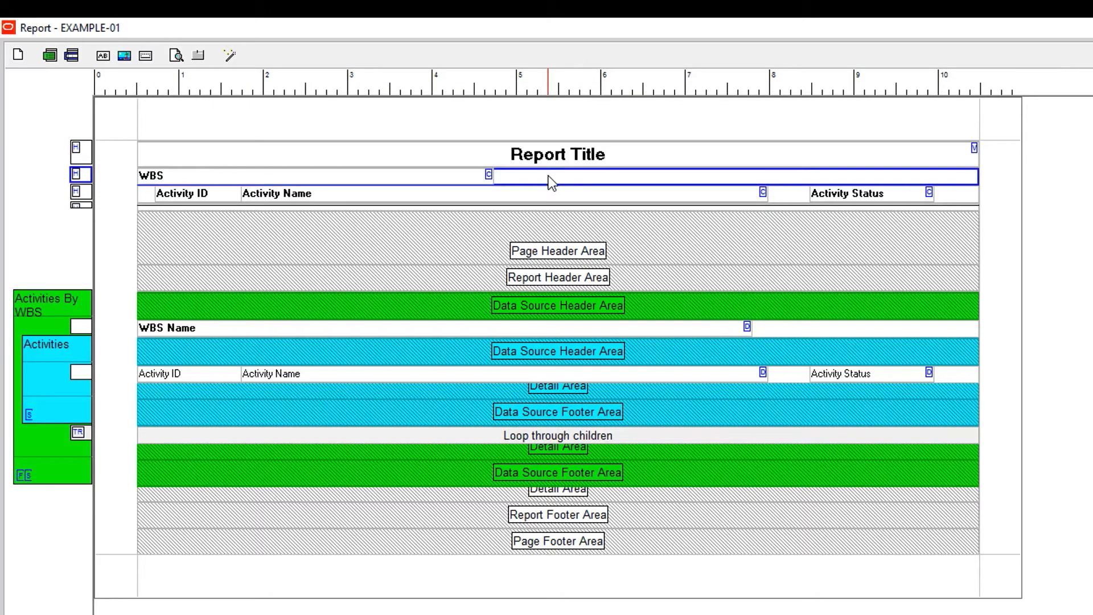
{"action": "key", "text": "Delete"}
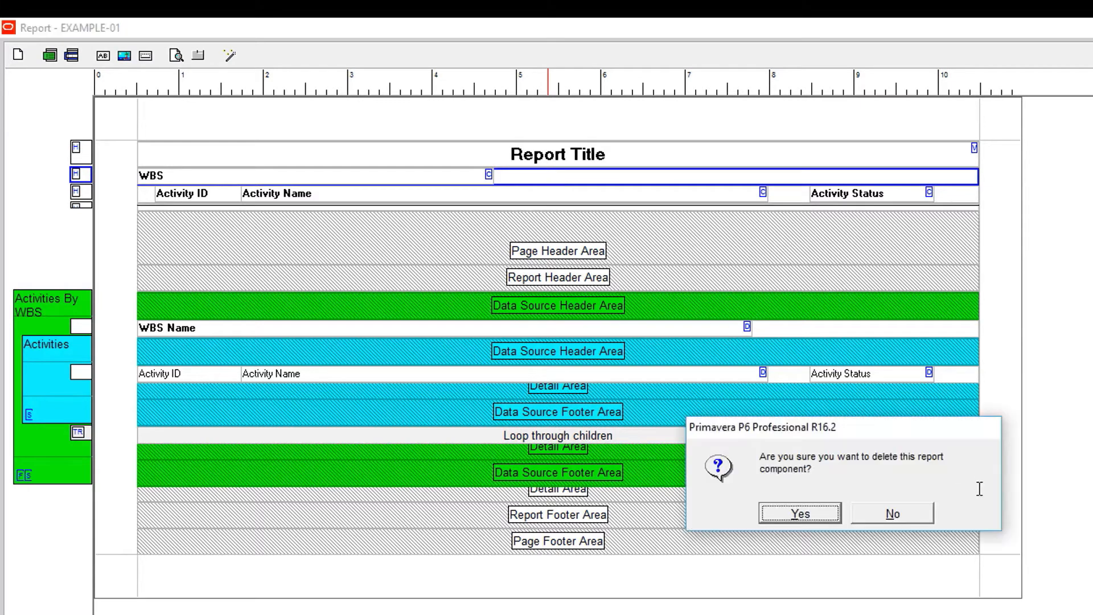
{"action": "left_click", "coordinate": [803, 515]}
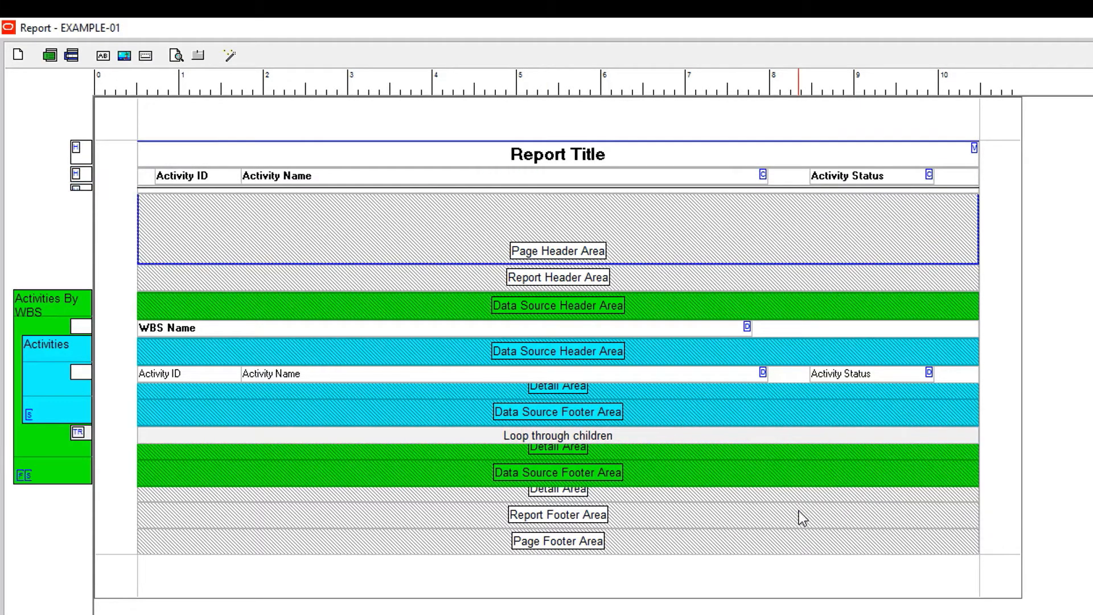
{"action": "left_click", "coordinate": [177, 55]}
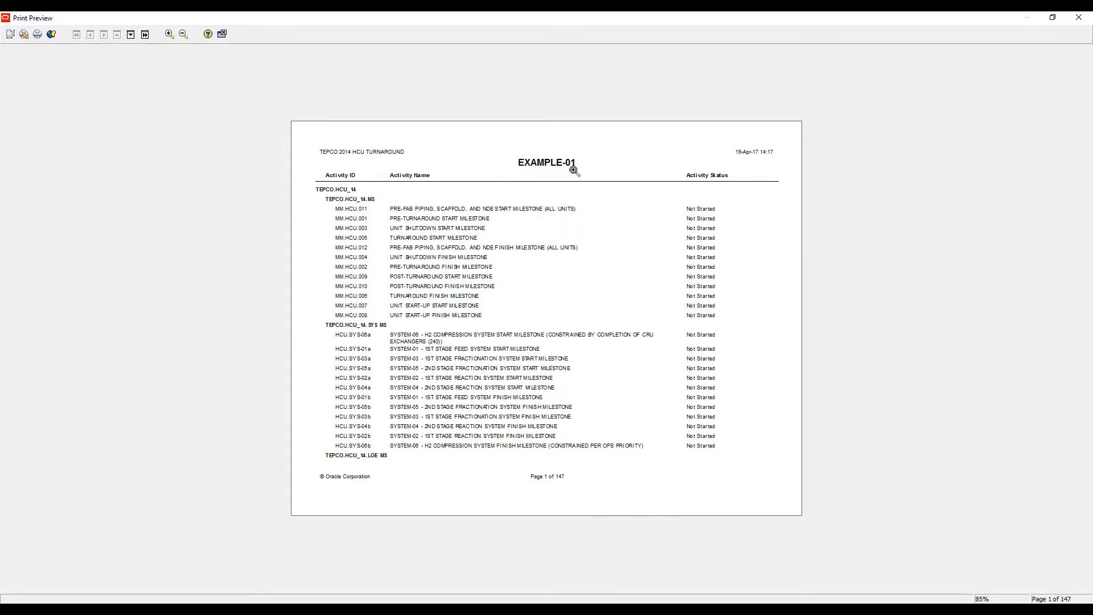
Close the print preview and move the Activity Name header cell to start at about 2.28 inches.
{"action": "left_click", "coordinate": [222, 33]}
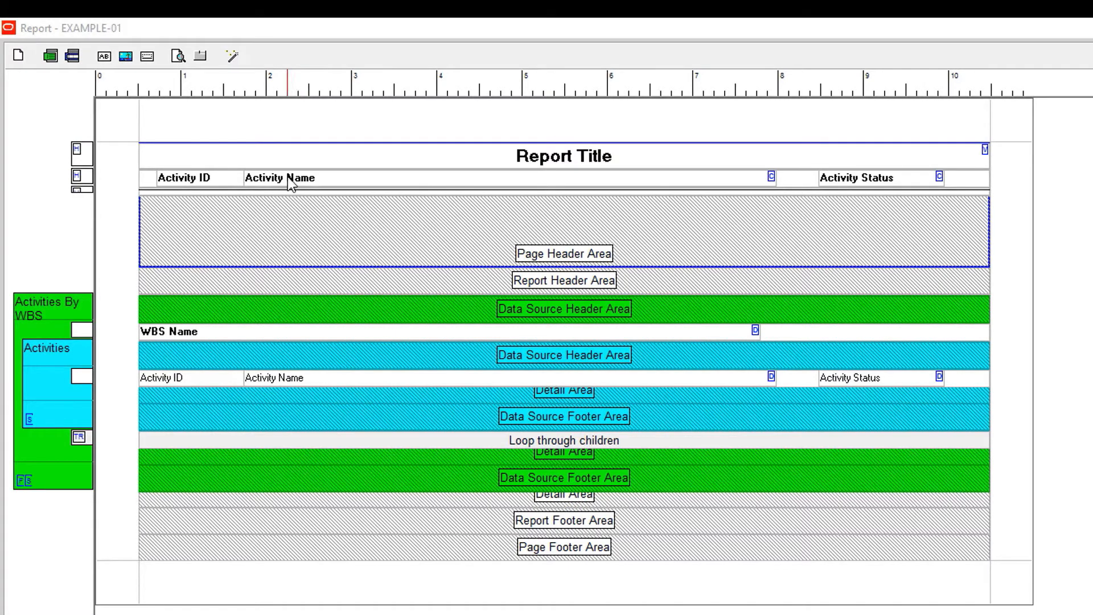
{"action": "left_click", "coordinate": [288, 177]}
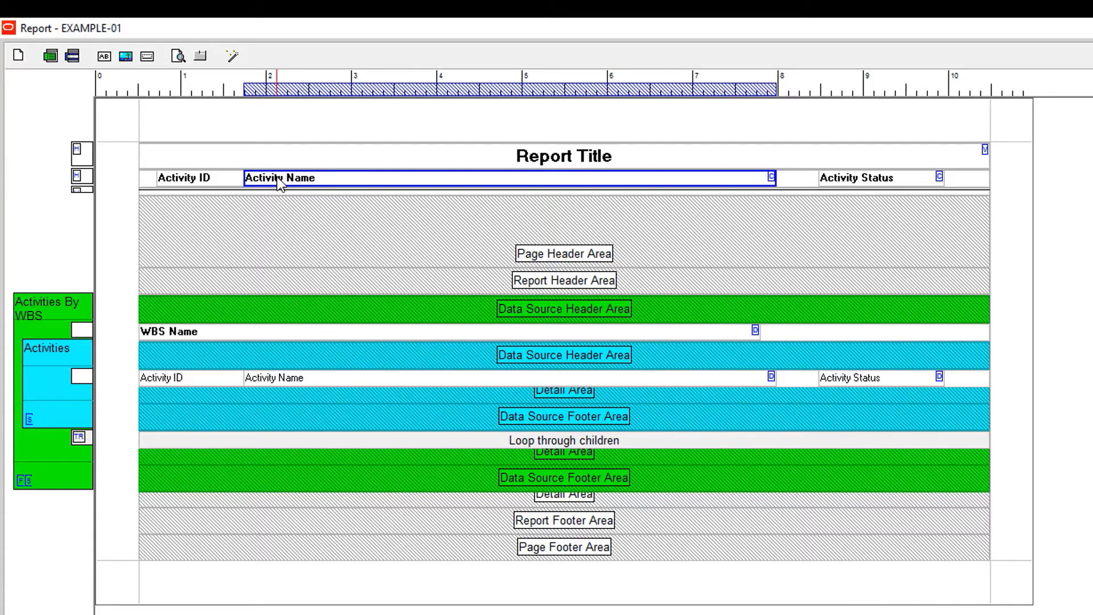
{"action": "left_click_drag", "start_coordinate": [278, 176], "coordinate": [323, 178]}
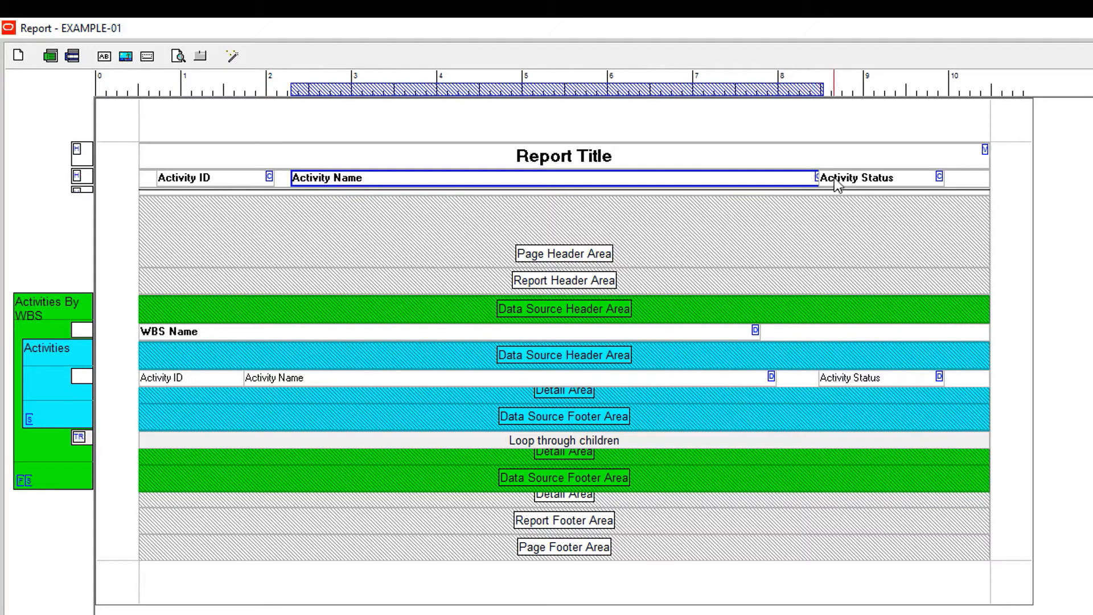
Open the properties of the Activity Name header cell and review its Align cell options.
{"action": "double_click", "coordinate": [691, 177]}
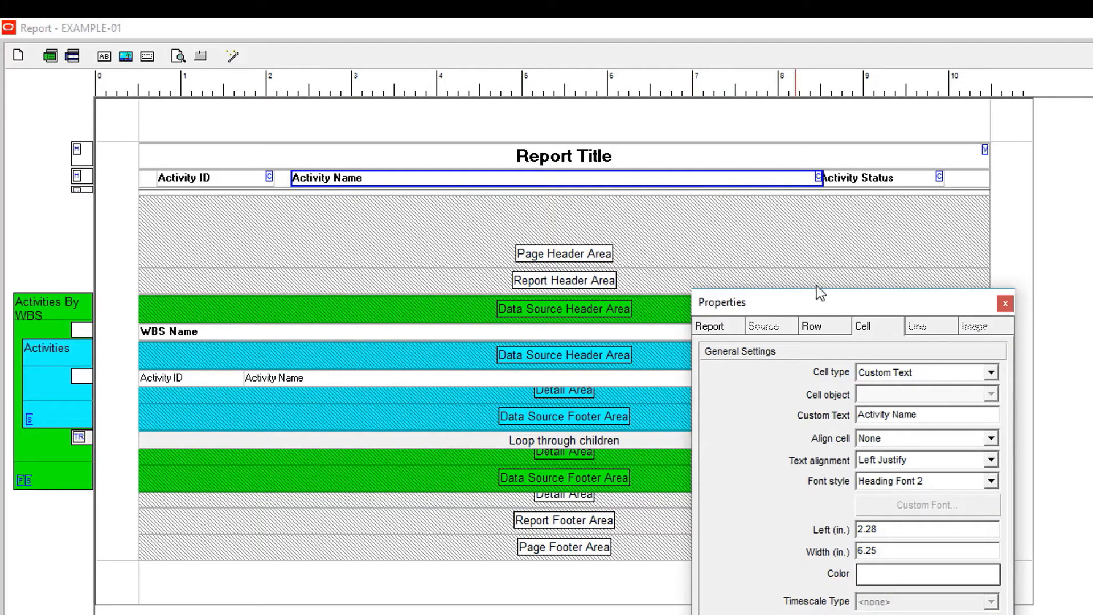
{"action": "left_click_drag", "start_coordinate": [817, 288], "coordinate": [839, 199]}
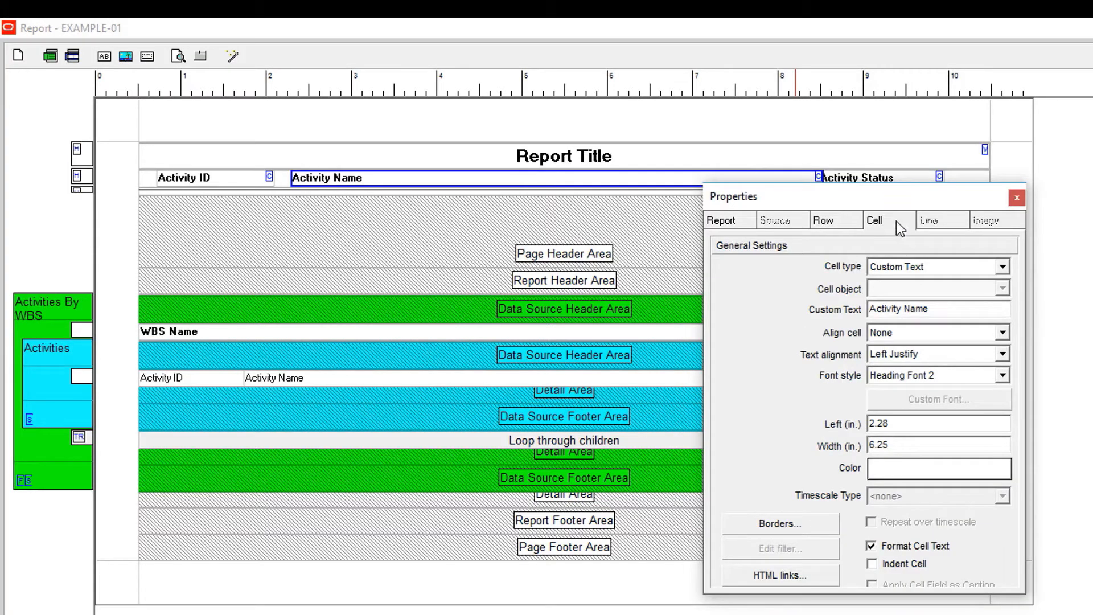
{"action": "left_click", "coordinate": [1002, 332]}
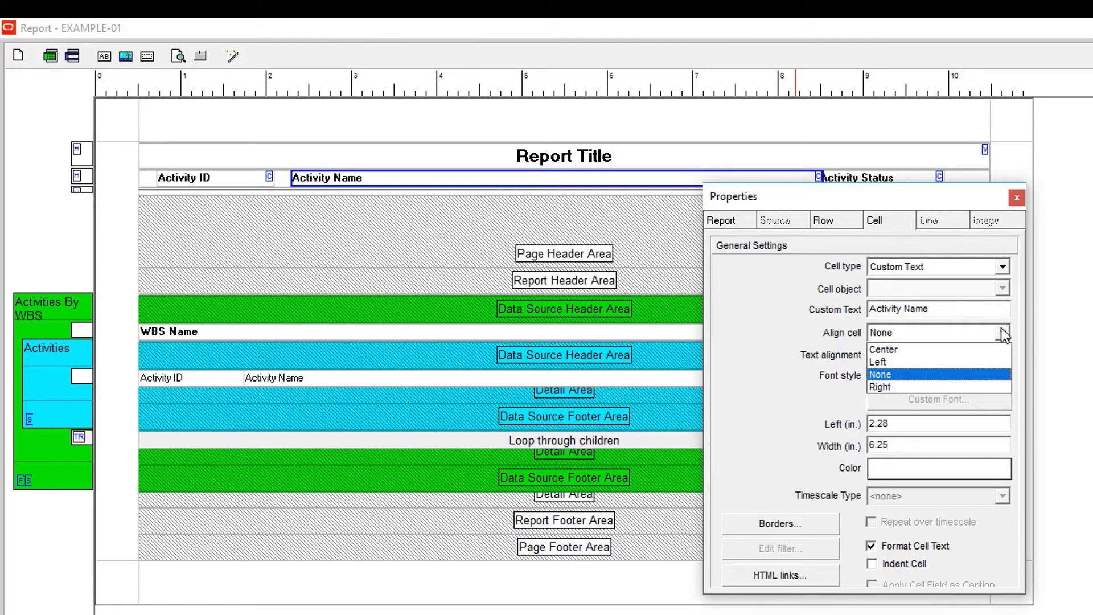
{"action": "left_click", "coordinate": [1014, 199]}
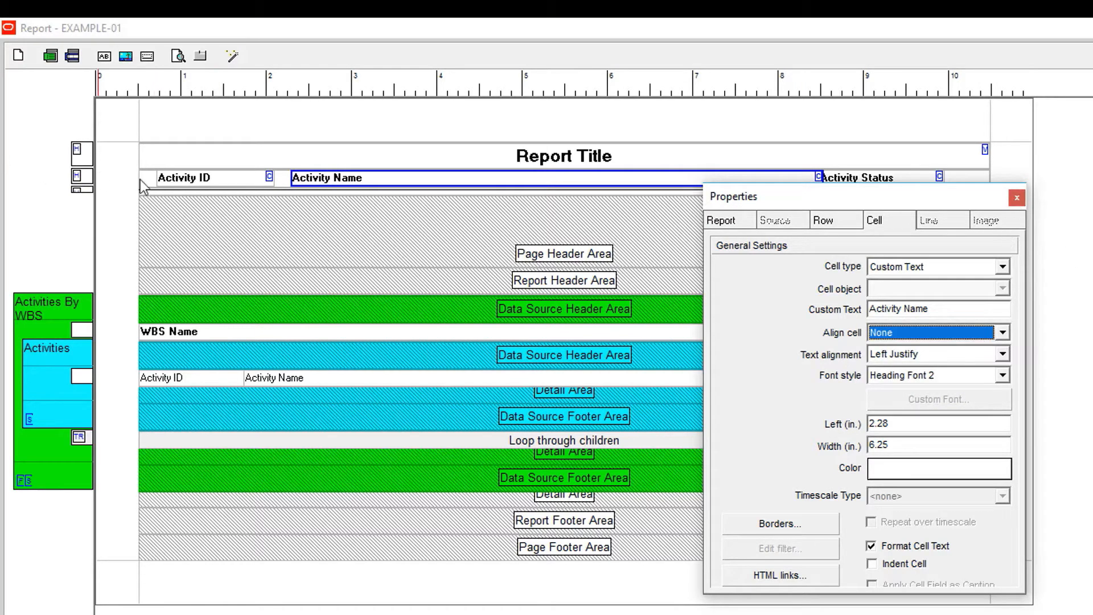
Set Align cell to Left for the Activity ID header cell and the Activity Name header cell.
{"action": "left_click", "coordinate": [206, 181]}
{"action": "left_click", "coordinate": [206, 181]}
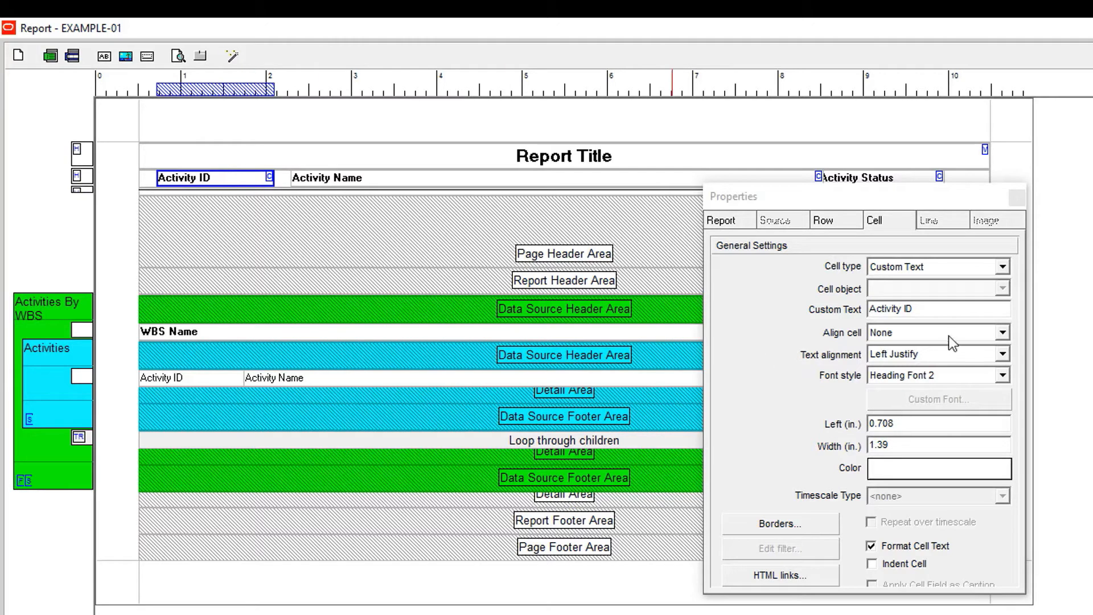
{"action": "left_click", "coordinate": [923, 333]}
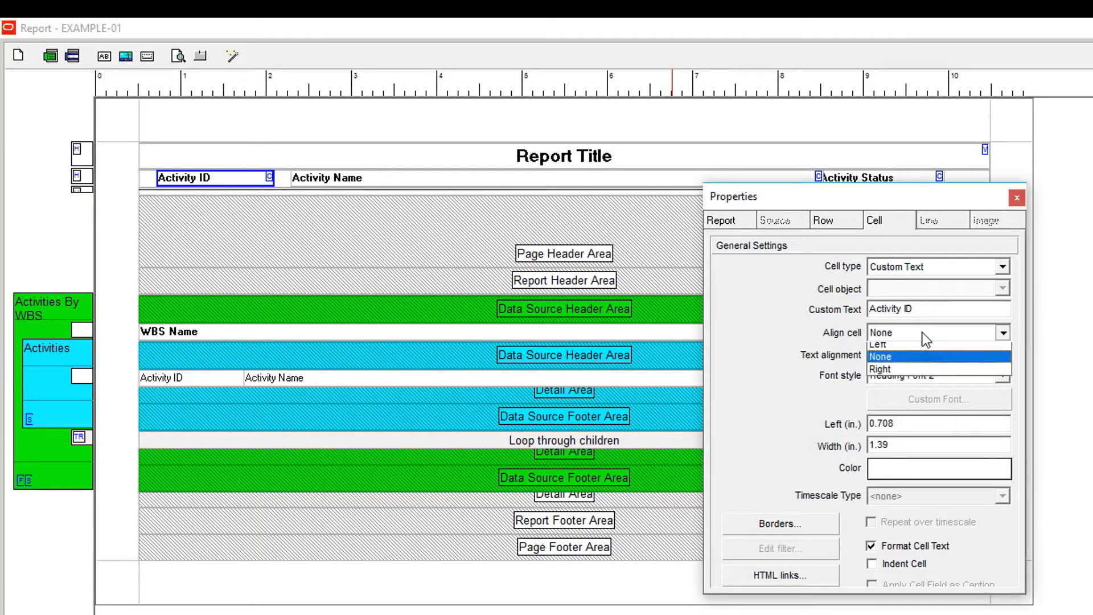
{"action": "left_click", "coordinate": [910, 362]}
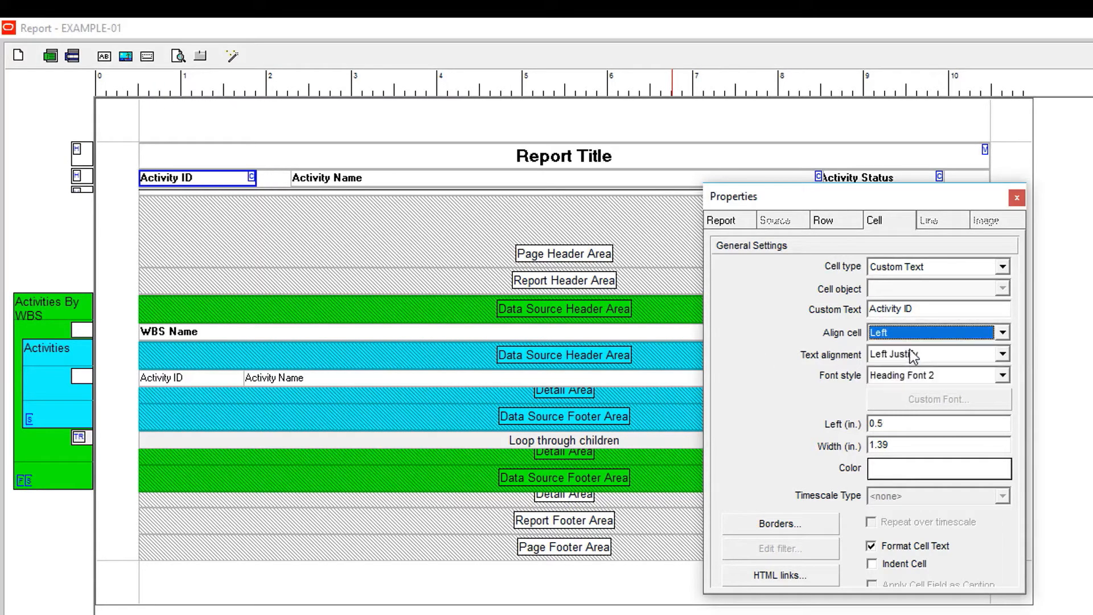
{"action": "left_click_drag", "start_coordinate": [856, 200], "coordinate": [800, 325]}
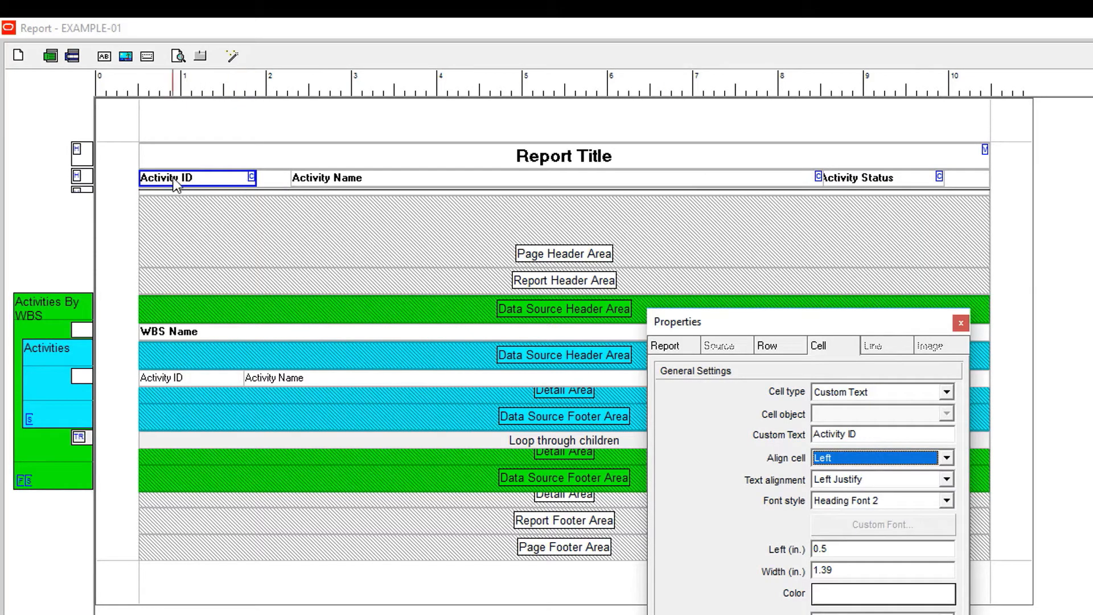
{"action": "left_click", "coordinate": [328, 181]}
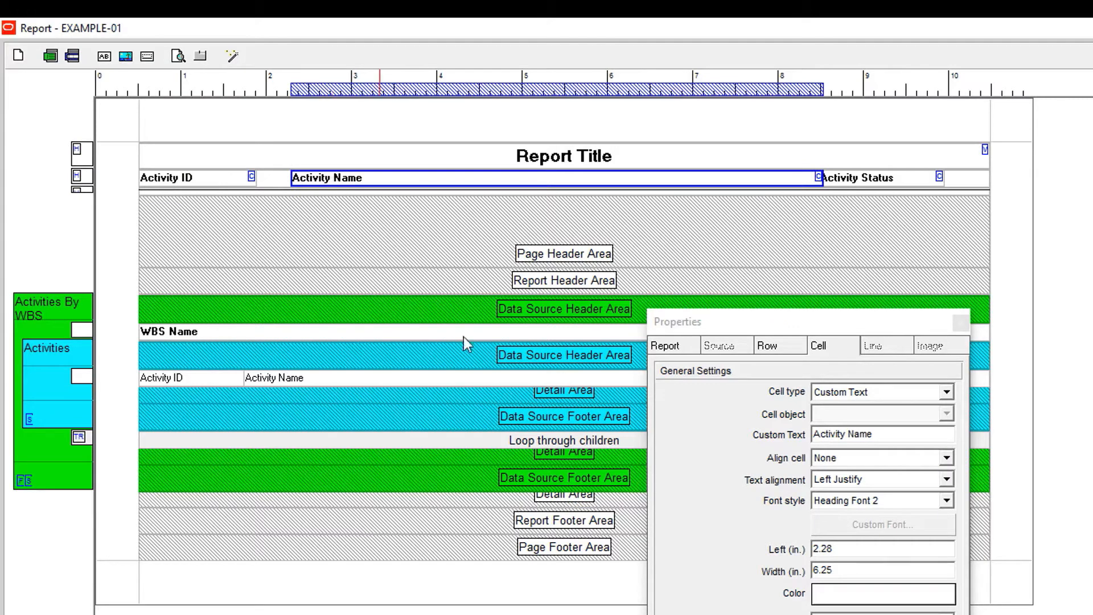
{"action": "left_click", "coordinate": [883, 460]}
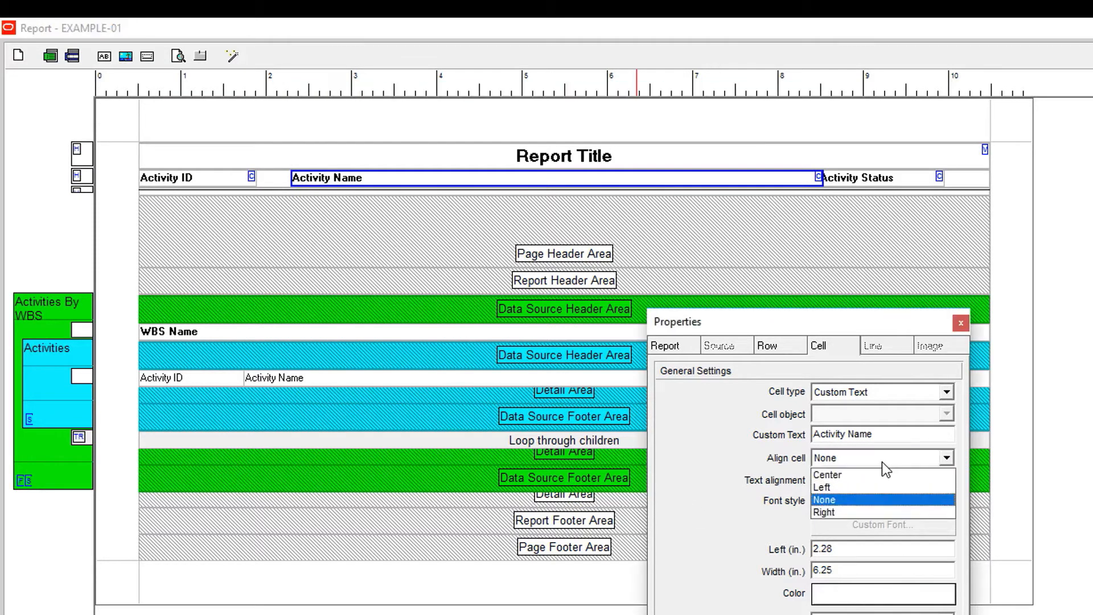
{"action": "left_click", "coordinate": [849, 486]}
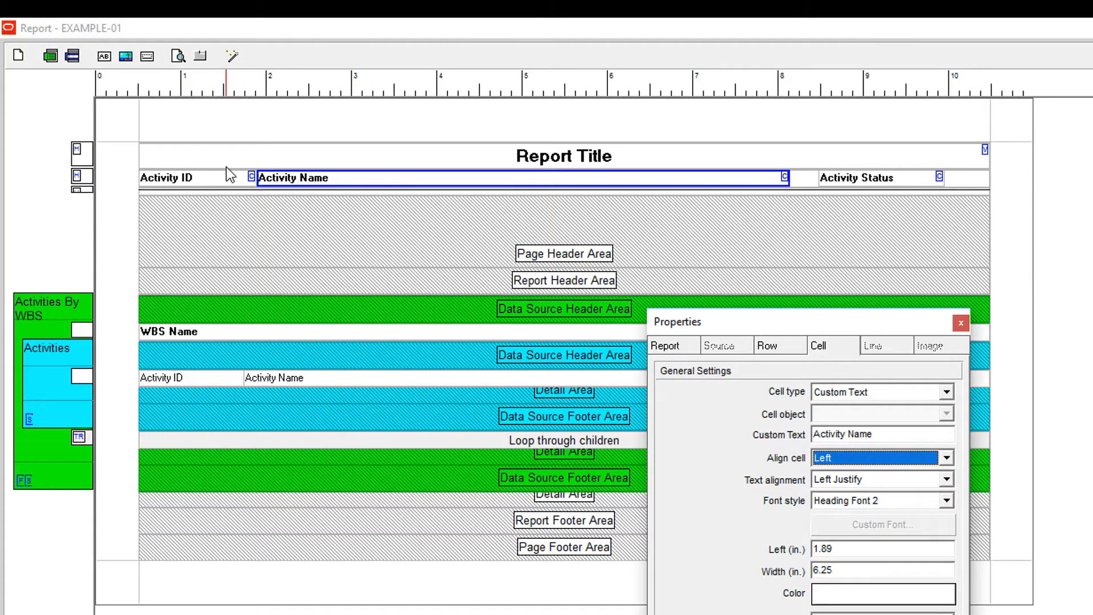
Compare the properties of the Activity ID header cell with those of the Activities detail row.
{"action": "left_click", "coordinate": [190, 181]}
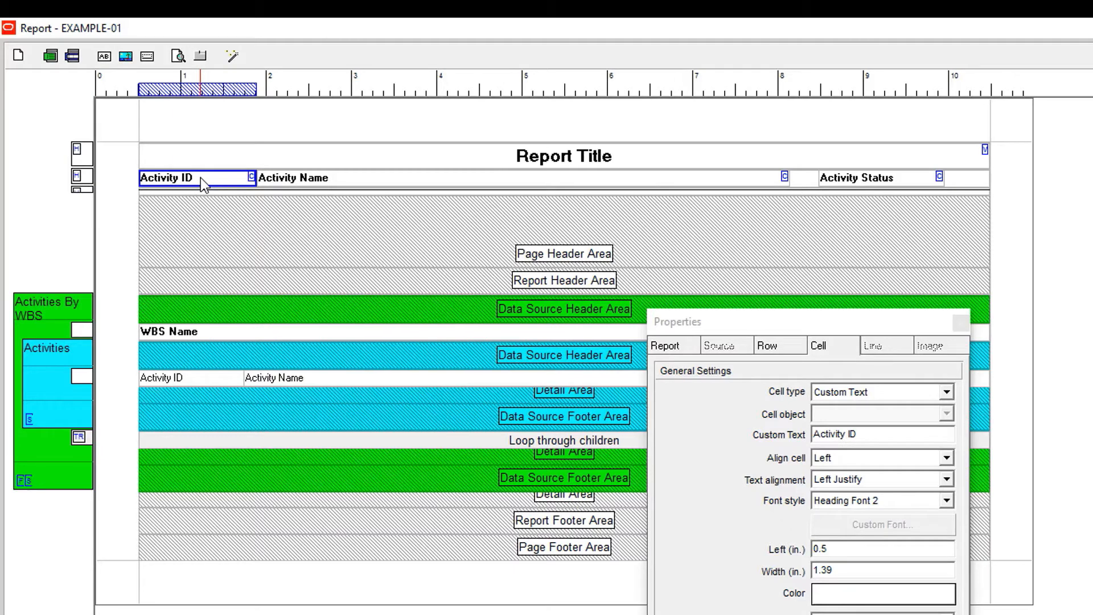
{"action": "left_click", "coordinate": [823, 324]}
{"action": "left_click_drag", "start_coordinate": [823, 325], "coordinate": [715, 467]}
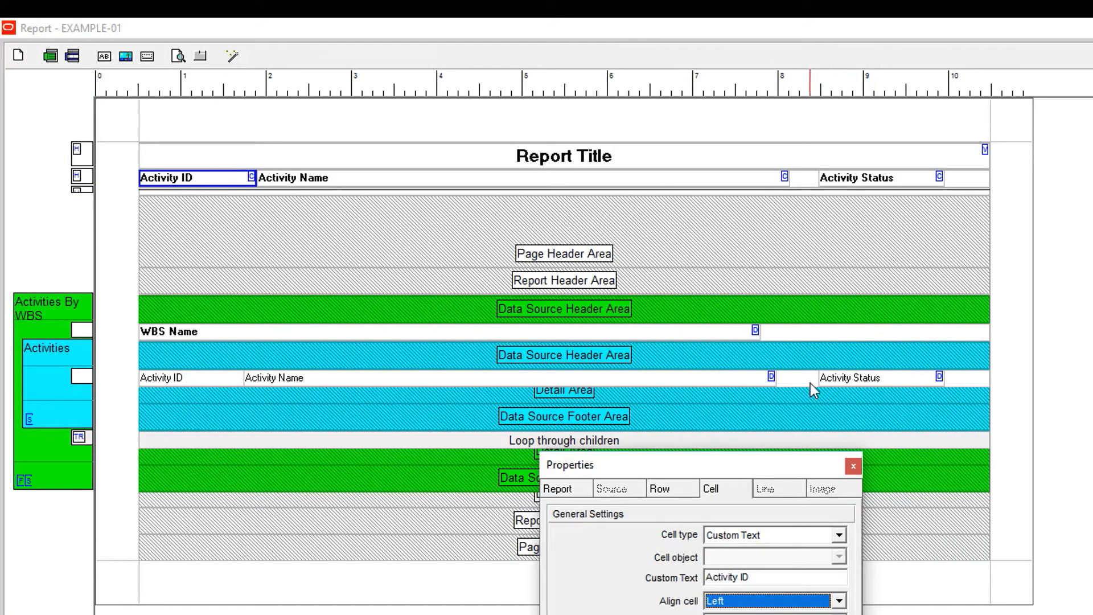
{"action": "left_click", "coordinate": [787, 381]}
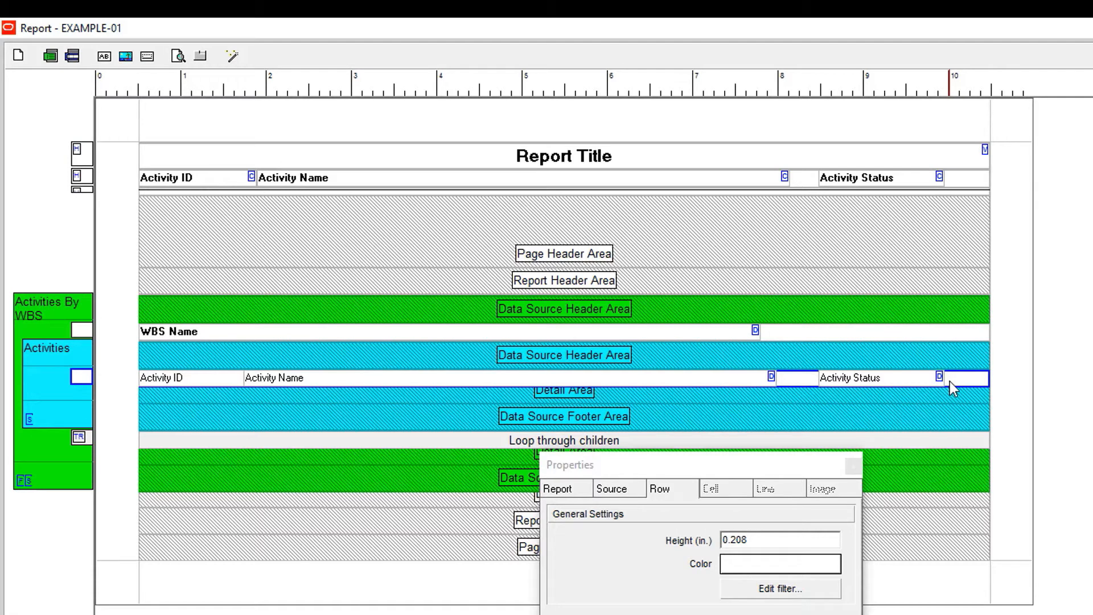
Set Align cell to Right for the Activity Status header cell.
{"action": "left_click", "coordinate": [179, 180]}
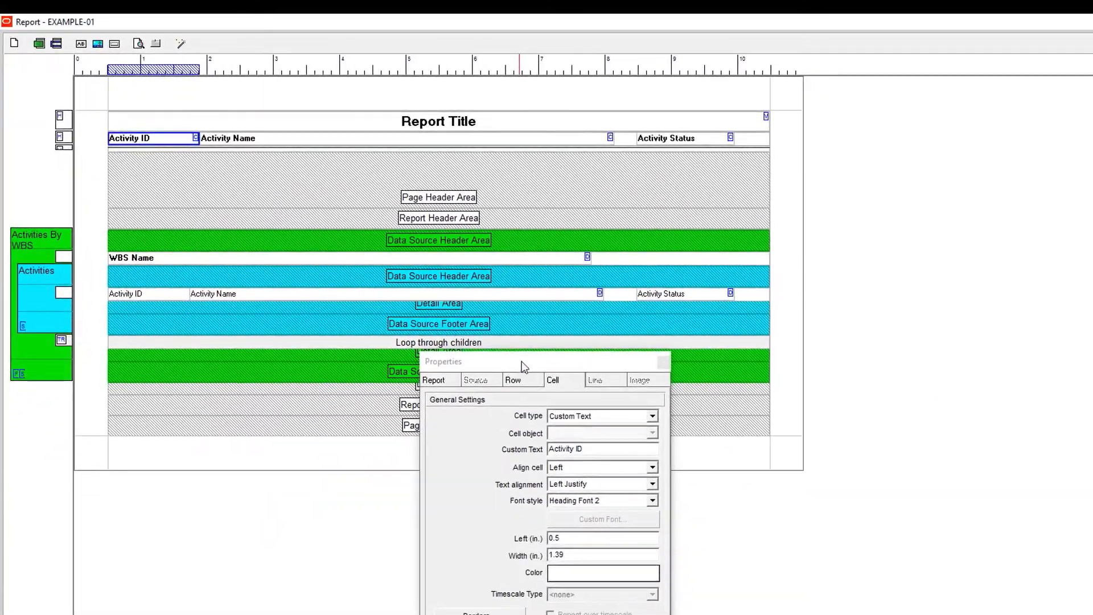
{"action": "left_click_drag", "start_coordinate": [676, 463], "coordinate": [1057, 247]}
{"action": "left_click_drag", "start_coordinate": [829, 194], "coordinate": [829, 194]}
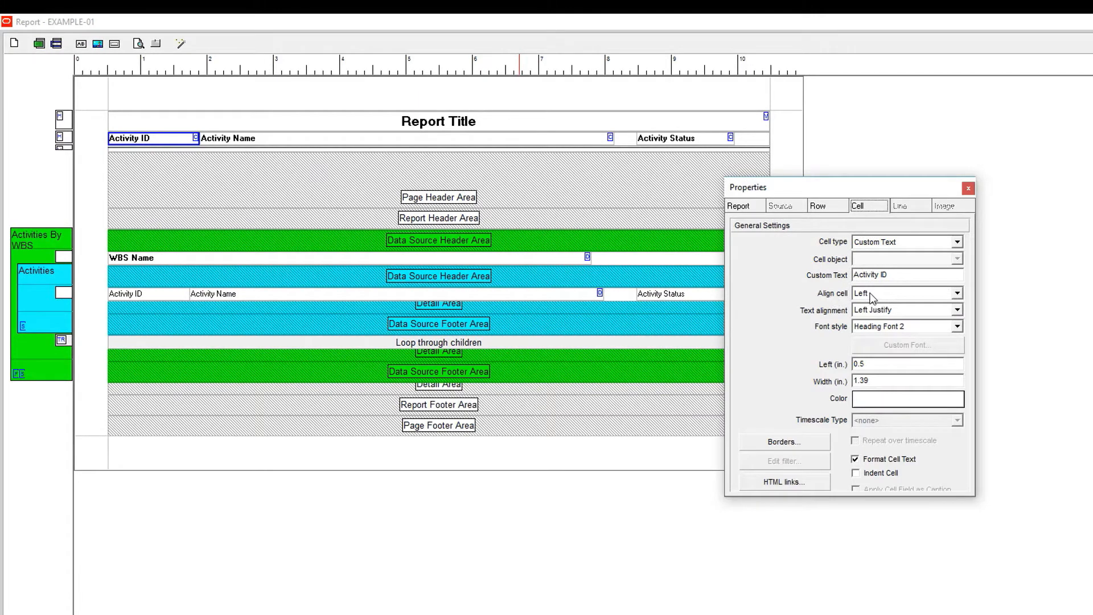
{"action": "left_click", "coordinate": [690, 141]}
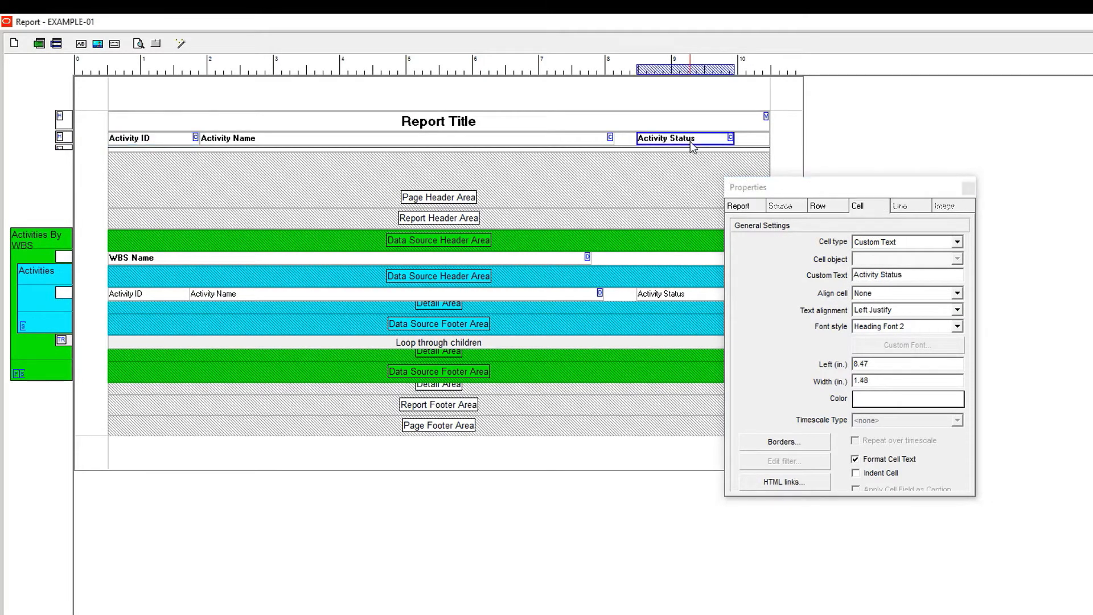
{"action": "left_click", "coordinate": [893, 296]}
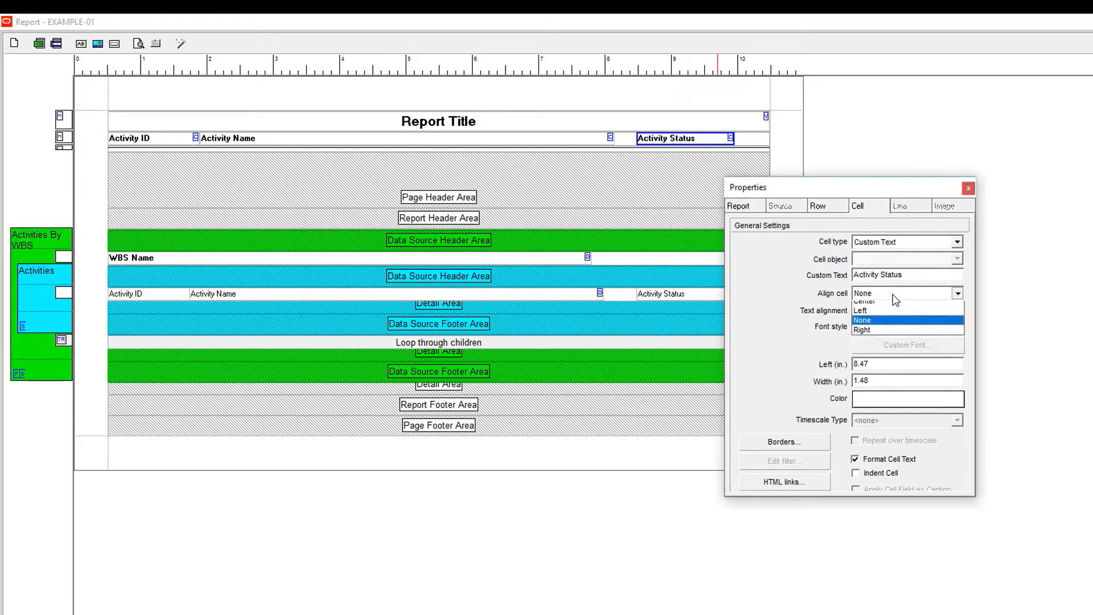
{"action": "left_click", "coordinate": [875, 335]}
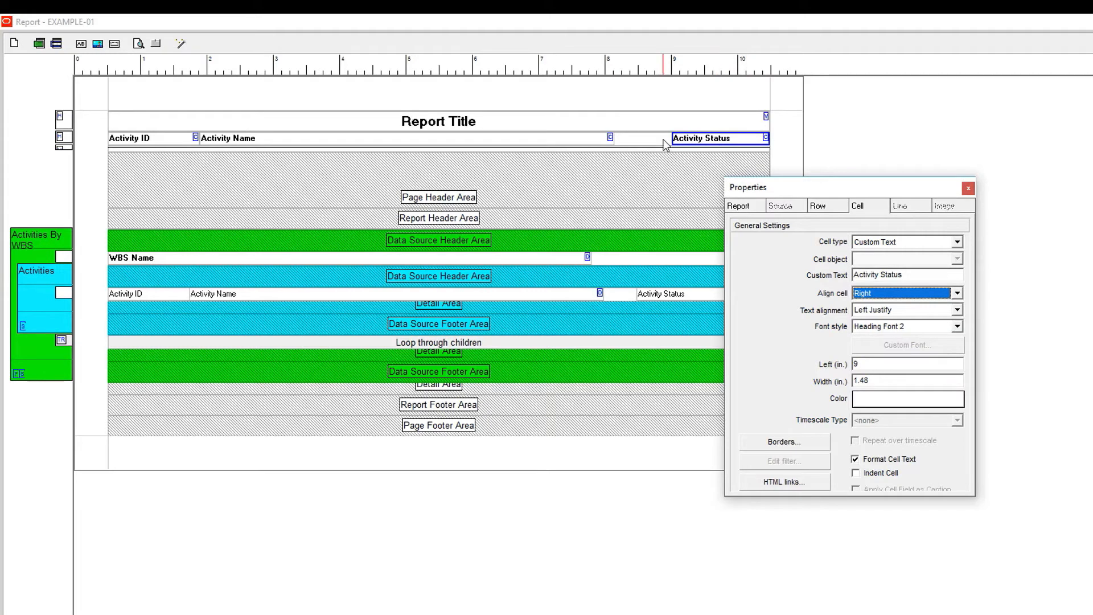
Widen the Activity Name header cell to about 6.9 inches and select its width value.
{"action": "left_click", "coordinate": [271, 141]}
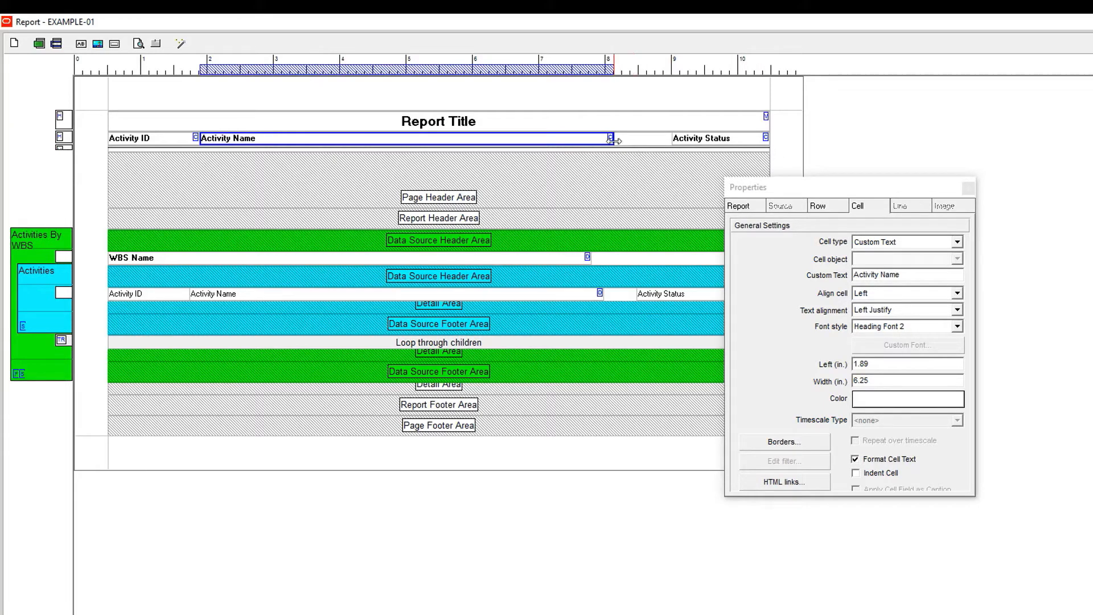
{"action": "left_click_drag", "start_coordinate": [615, 140], "coordinate": [656, 140]}
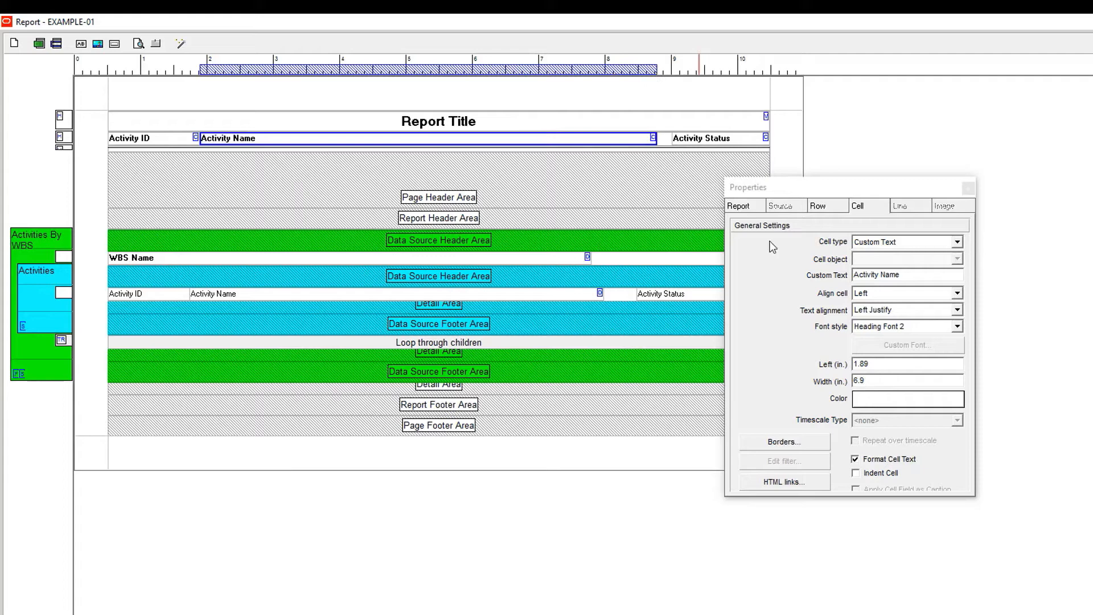
{"action": "left_click", "coordinate": [880, 382]}
{"action": "left_click_drag", "start_coordinate": [880, 382], "coordinate": [824, 382]}
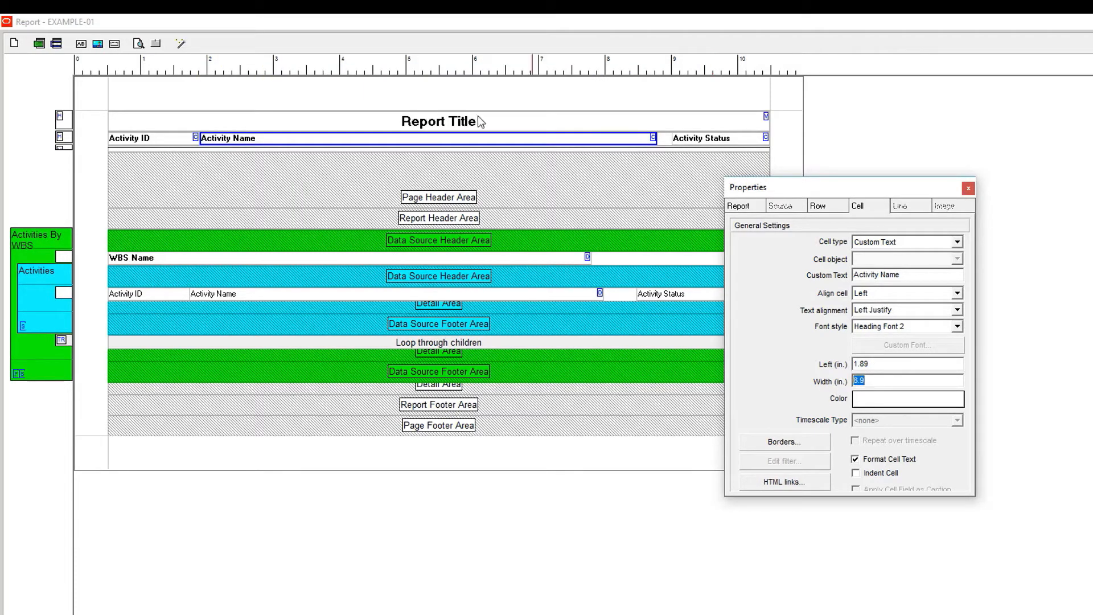
Set Align cell to Center for the Activity Name header cell and check the neighbouring header cells.
{"action": "left_click", "coordinate": [182, 139]}
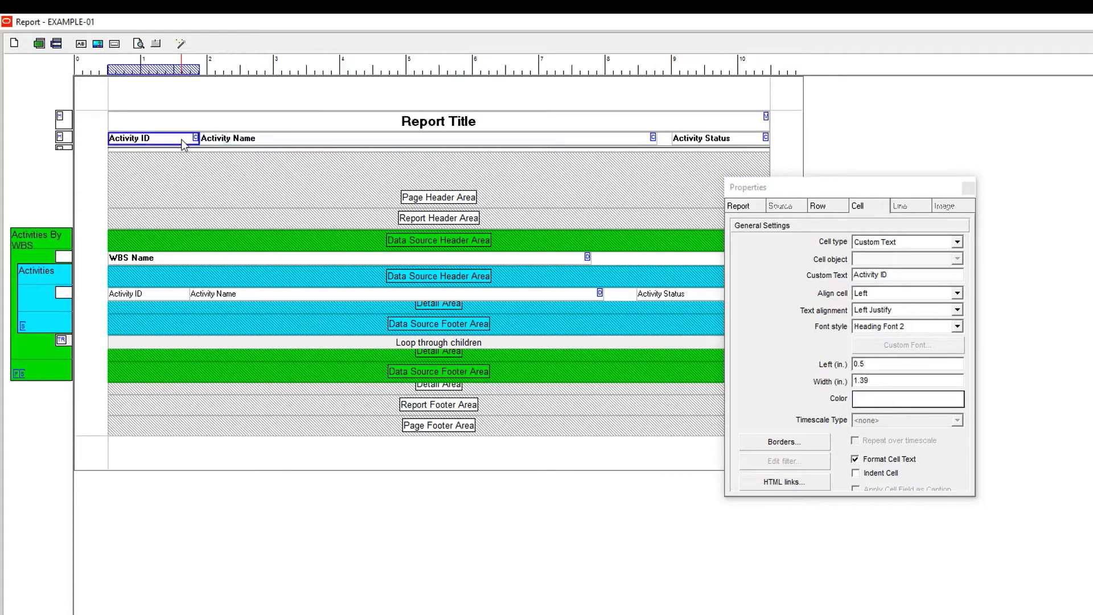
{"action": "left_click", "coordinate": [222, 140]}
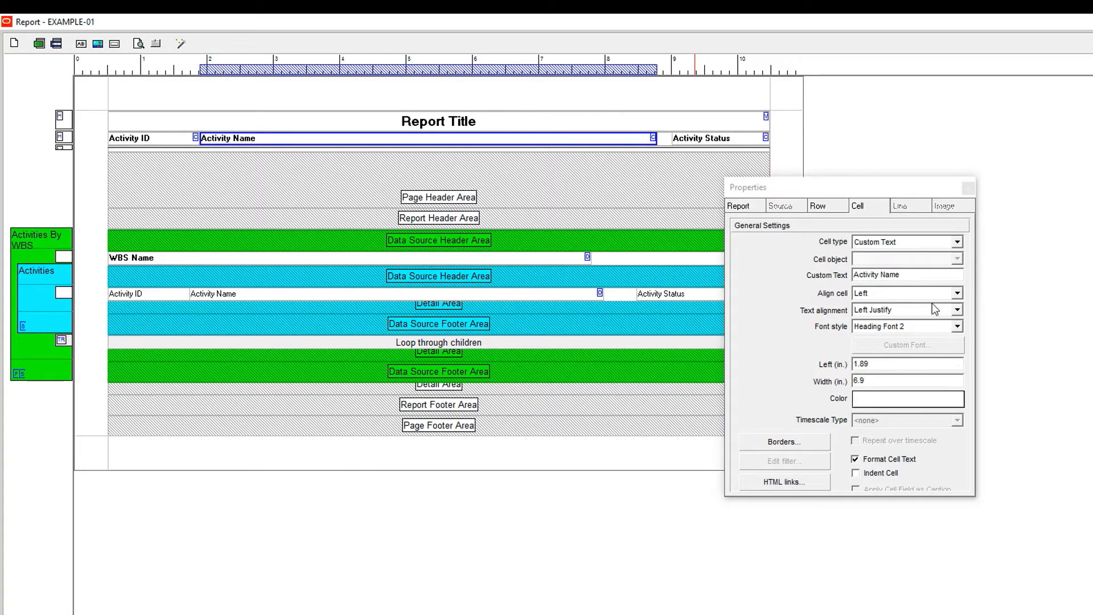
{"action": "left_click", "coordinate": [897, 293]}
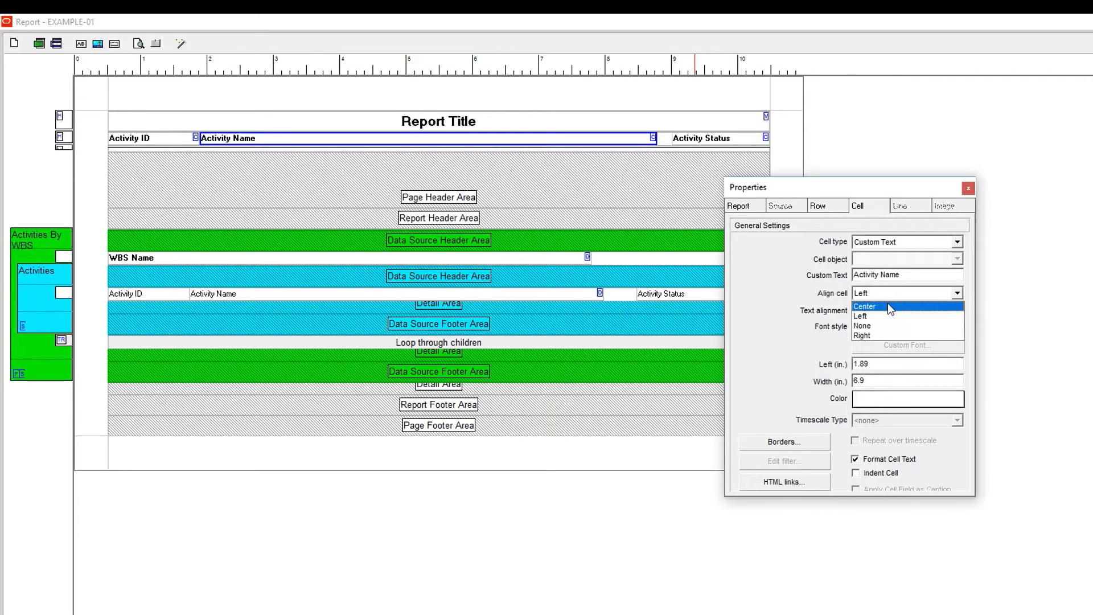
{"action": "left_click", "coordinate": [889, 305]}
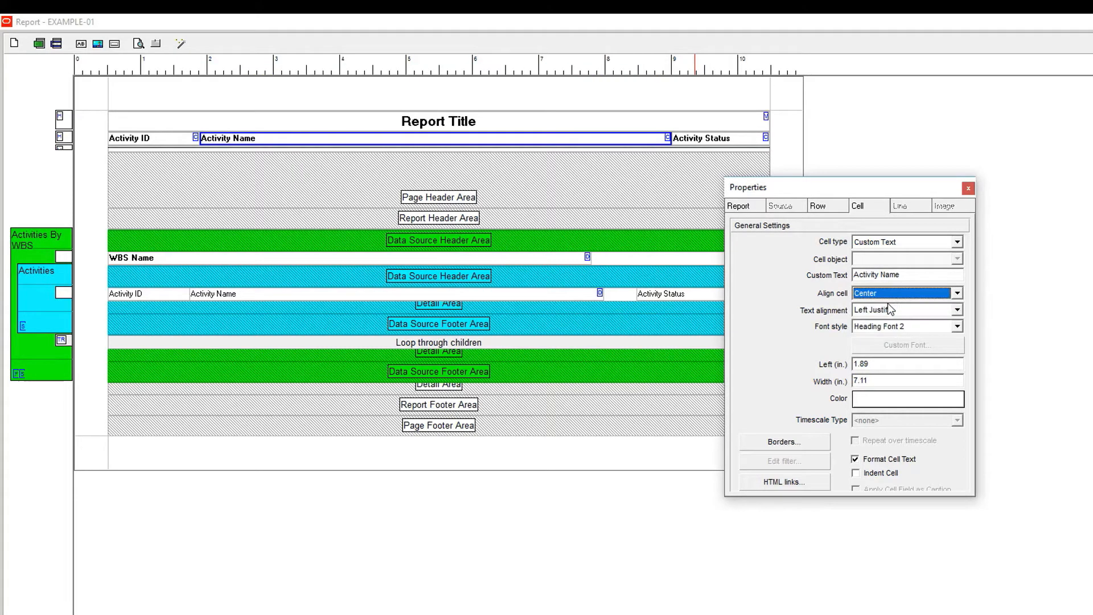
{"action": "left_click", "coordinate": [163, 138]}
{"action": "left_click", "coordinate": [491, 138]}
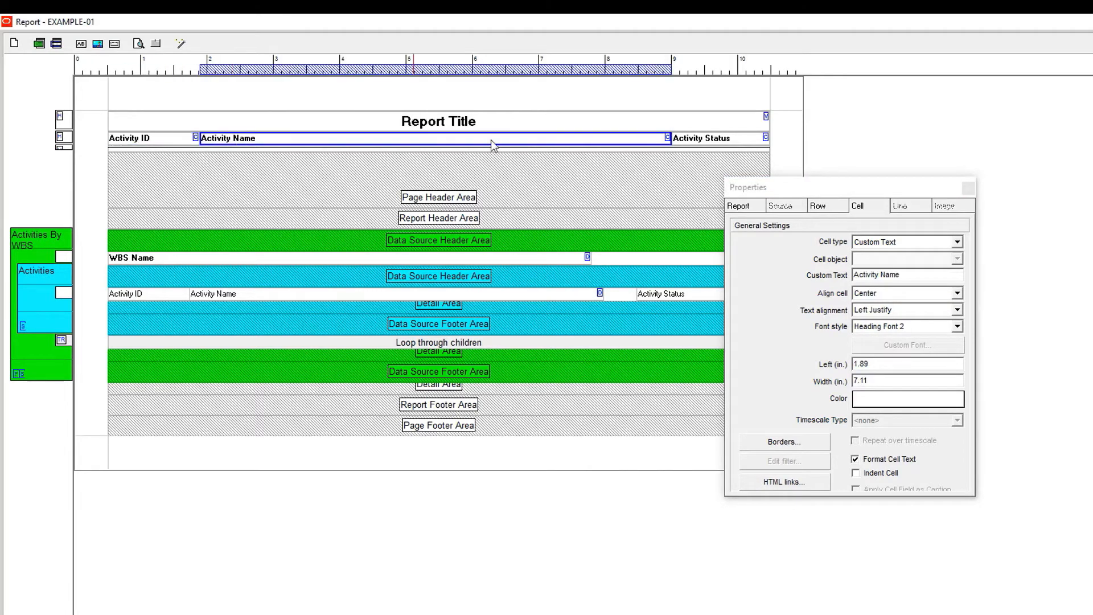
{"action": "left_click", "coordinate": [687, 142]}
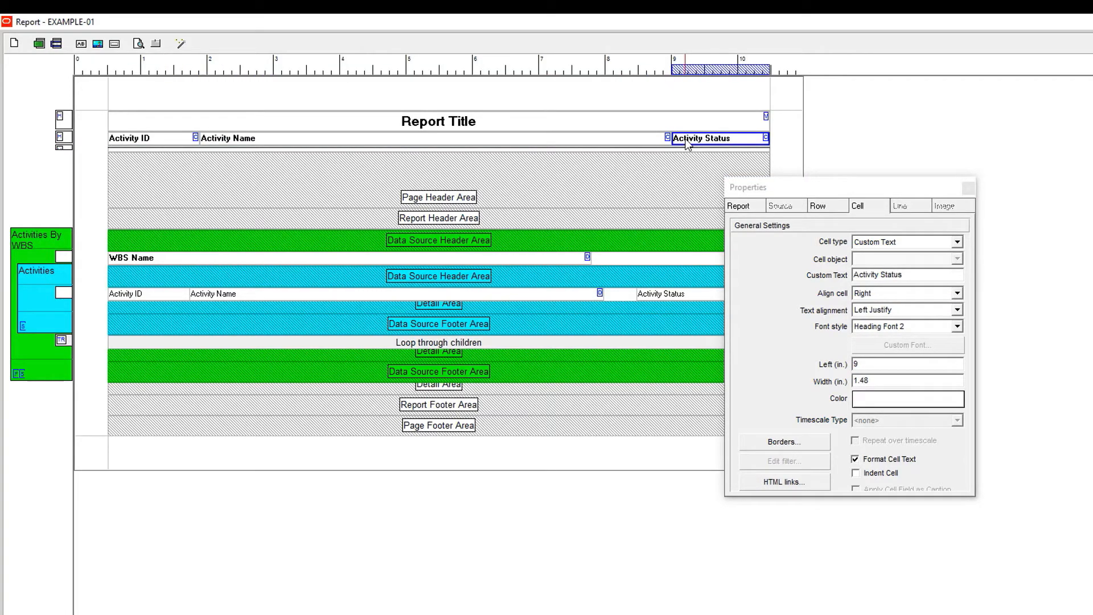
Duplicate the Activity Status cell within the header row by copying and pasting it, and inspect the Activity Name cell.
{"action": "right_click", "coordinate": [727, 141]}
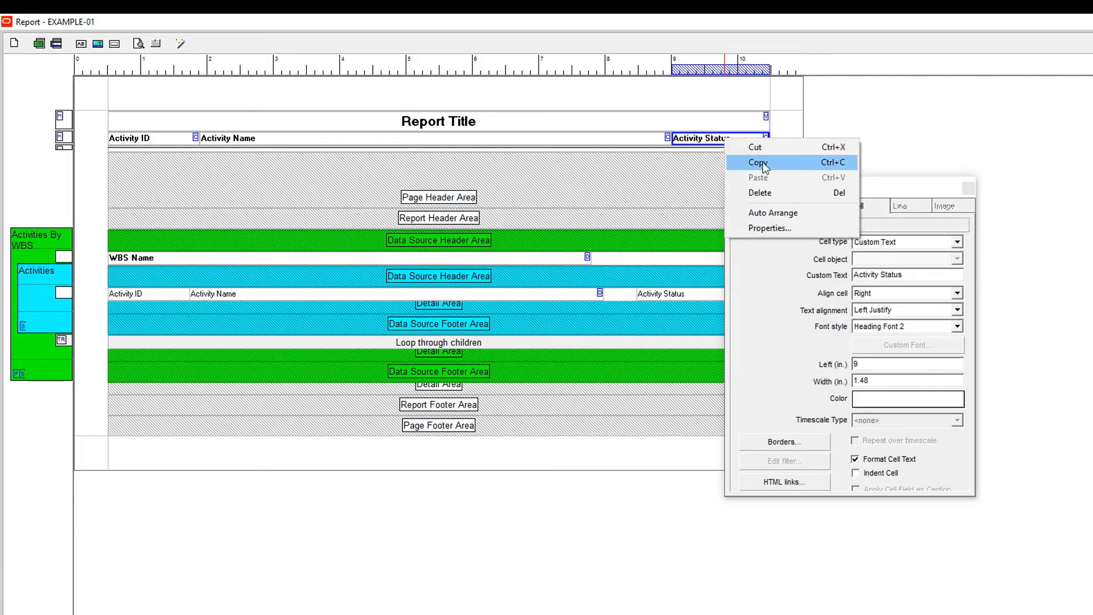
{"action": "left_click", "coordinate": [762, 162]}
{"action": "right_click", "coordinate": [739, 146]}
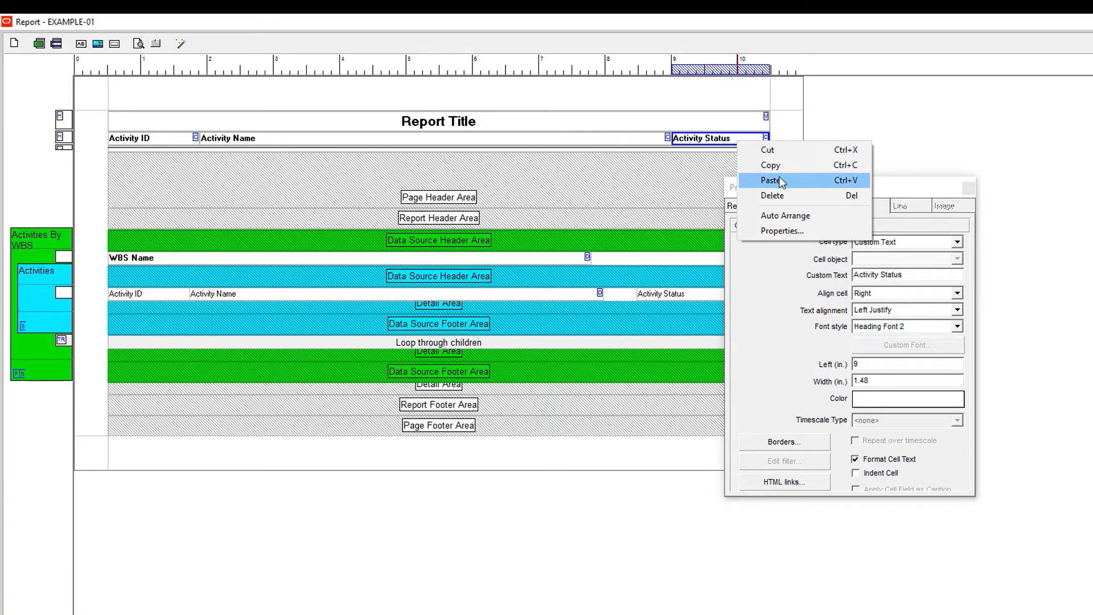
{"action": "left_click", "coordinate": [781, 181]}
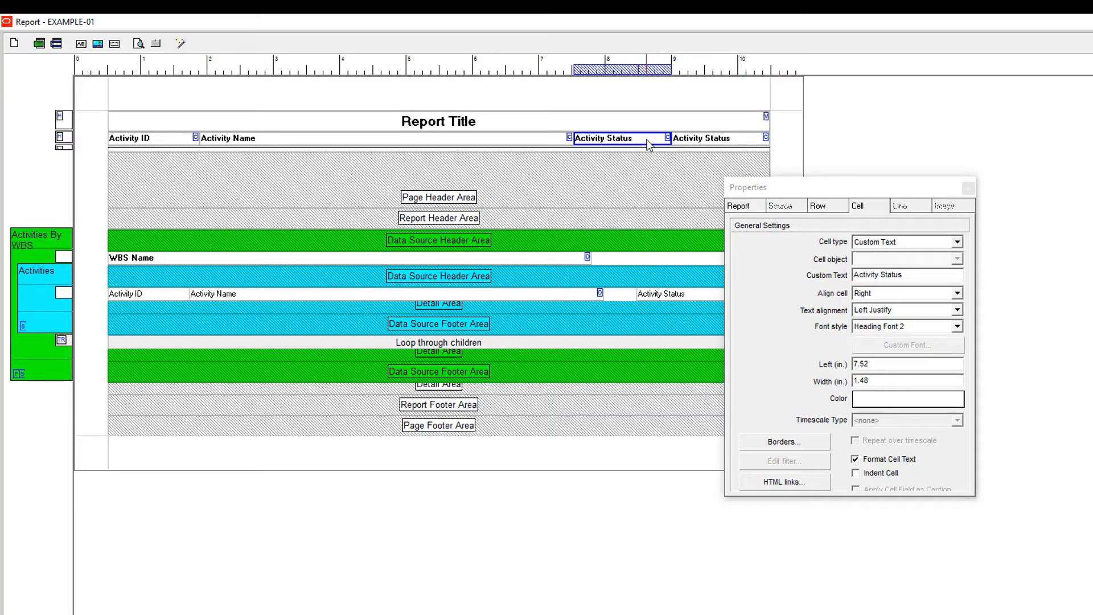
{"action": "left_click", "coordinate": [289, 140]}
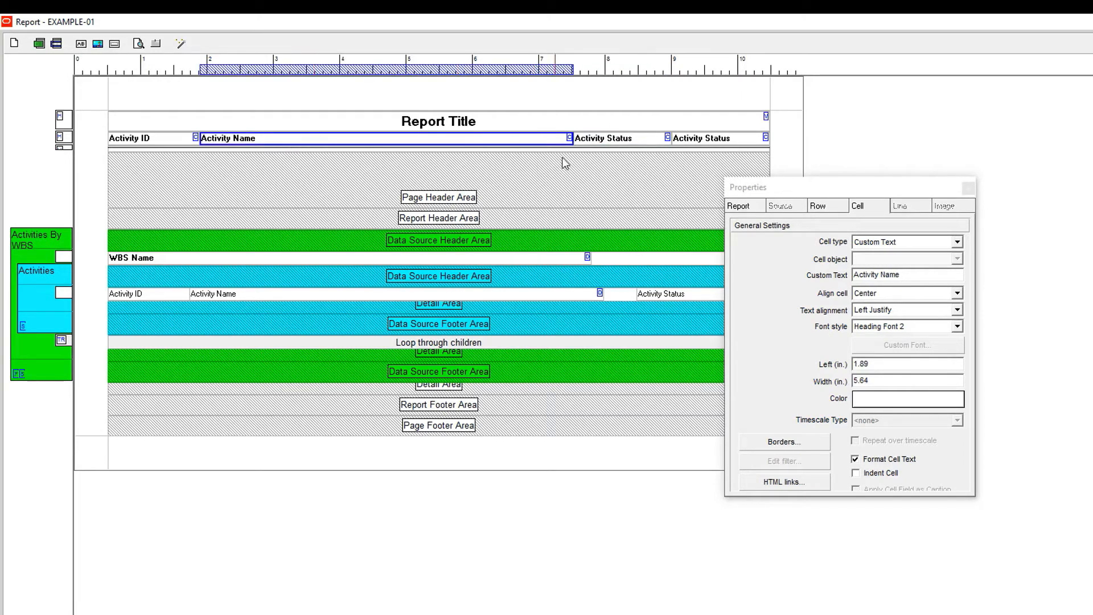
Set the custom text of the Activity Status header cell next to Activity Name to "Finish Date".
{"action": "left_click", "coordinate": [622, 141]}
{"action": "left_click", "coordinate": [555, 139]}
{"action": "left_click", "coordinate": [613, 141]}
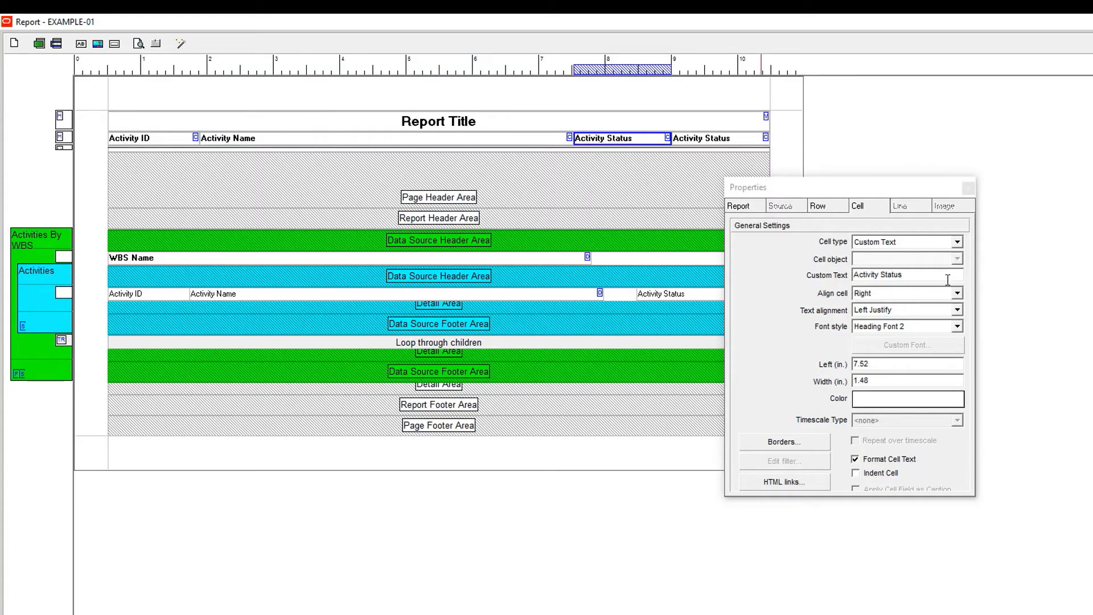
{"action": "left_click", "coordinate": [750, 275]}
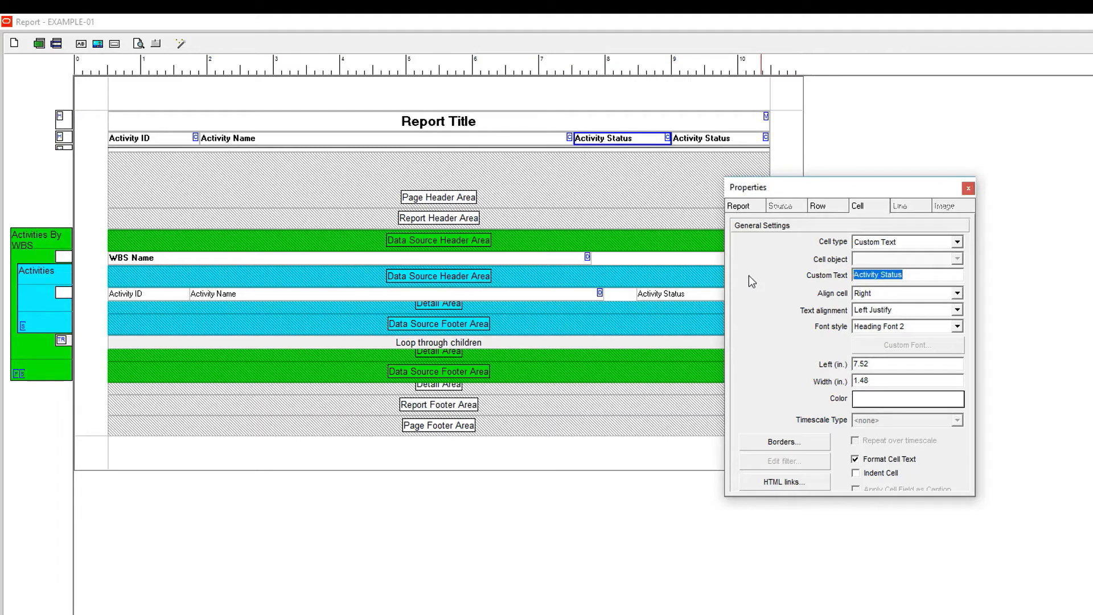
{"action": "type", "text": "Finish "}
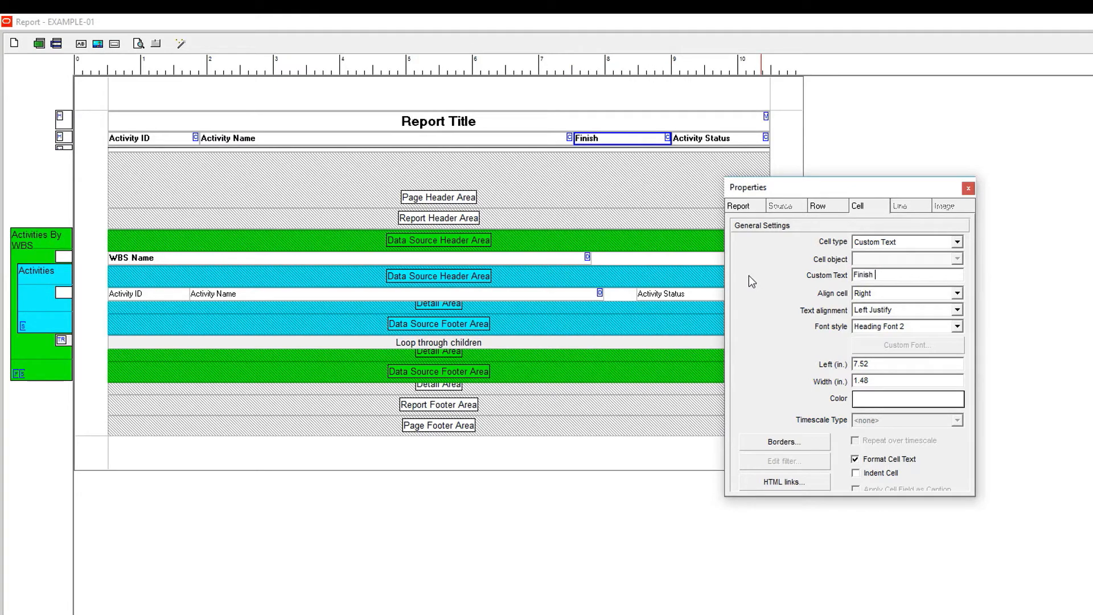
{"action": "type", "text": "Date"}
{"action": "left_click", "coordinate": [535, 139]}
Delete the Finish Date cell from the header row and select the Activity Name header cell.
{"action": "left_click", "coordinate": [602, 138]}
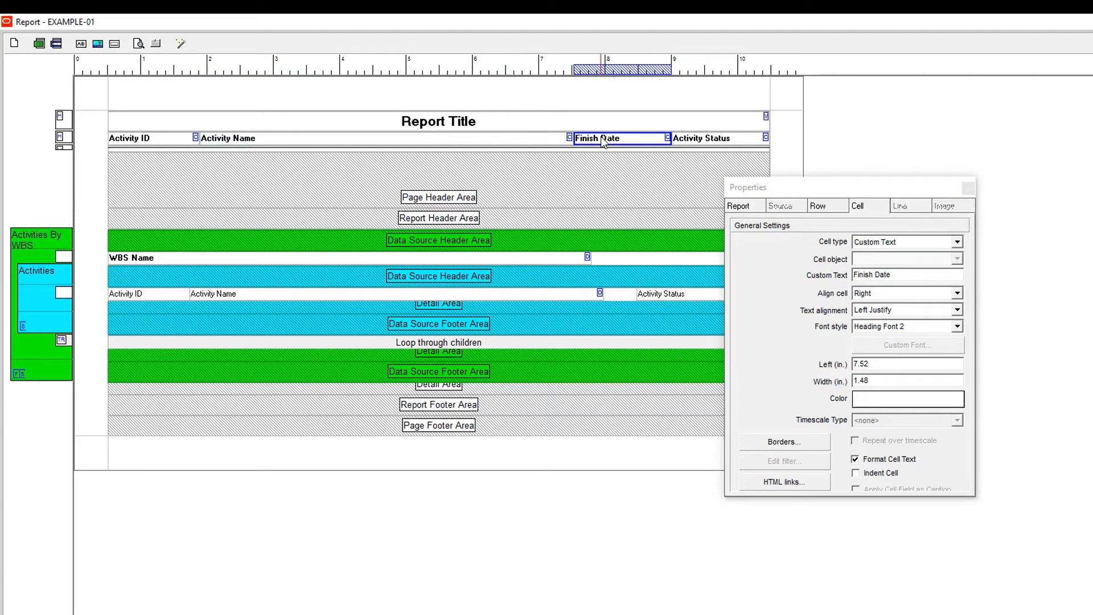
{"action": "key", "text": "Delete"}
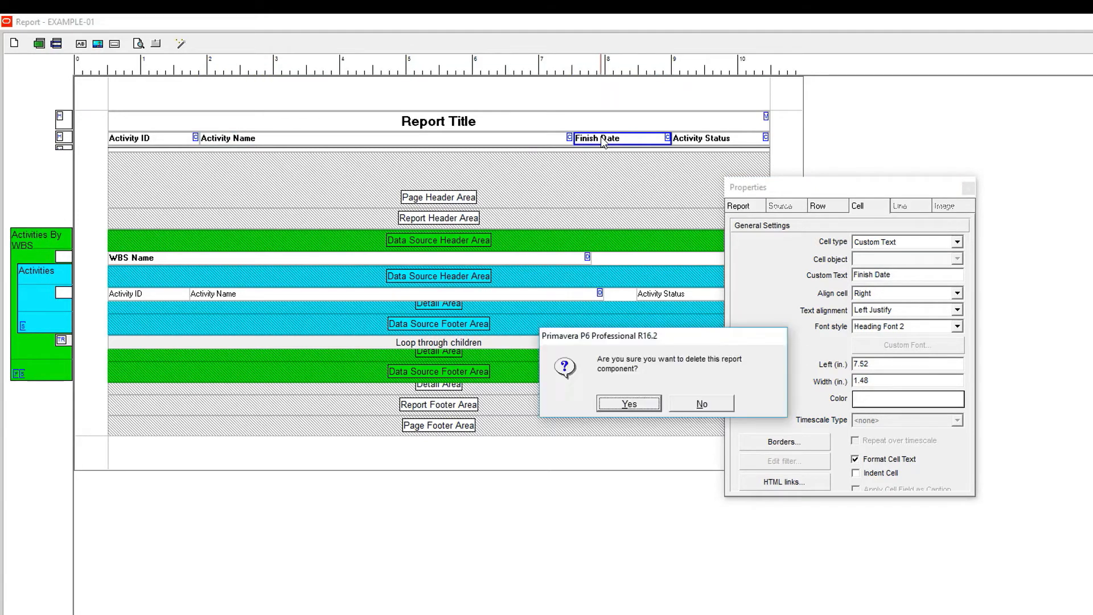
{"action": "left_click", "coordinate": [647, 406]}
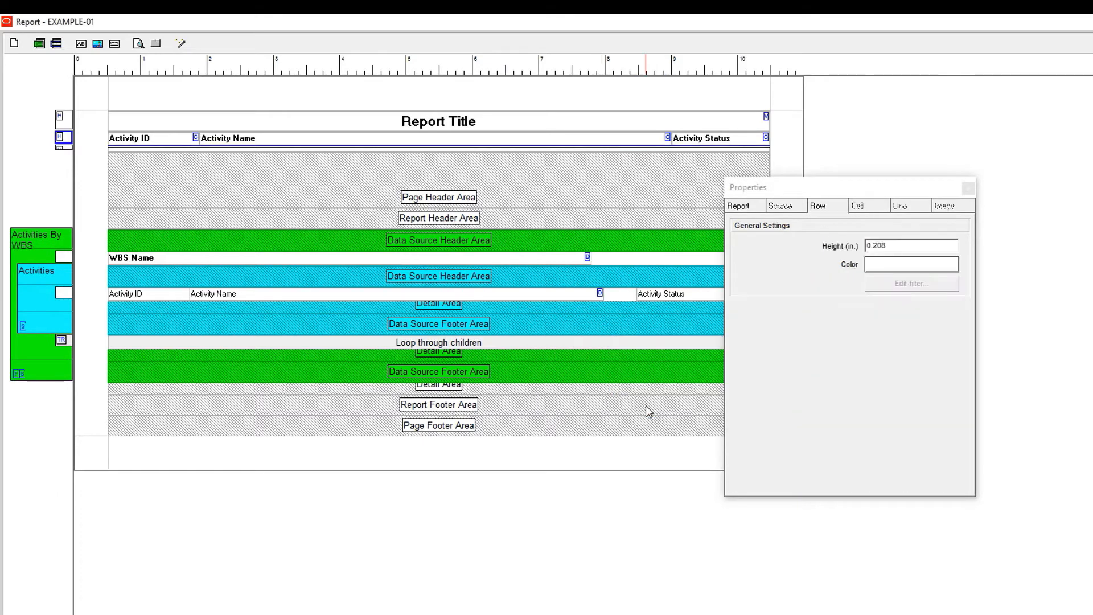
{"action": "left_click", "coordinate": [660, 140]}
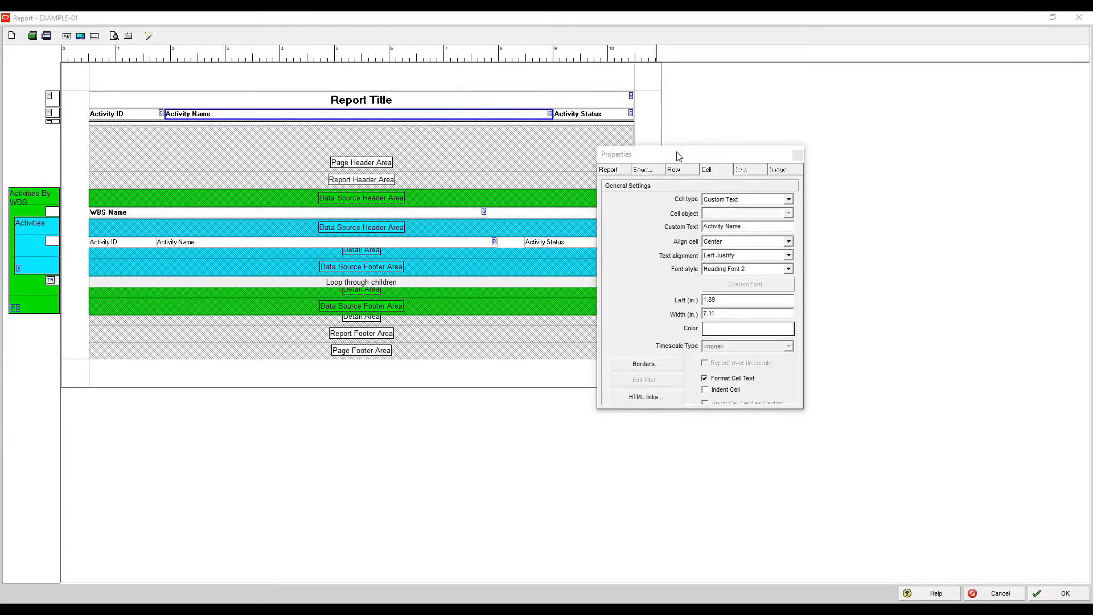
Compare the header cells with the Activities row's field cells and set Align cell to Left for the Activity ID field cell.
{"action": "left_click_drag", "start_coordinate": [677, 156], "coordinate": [729, 138]}
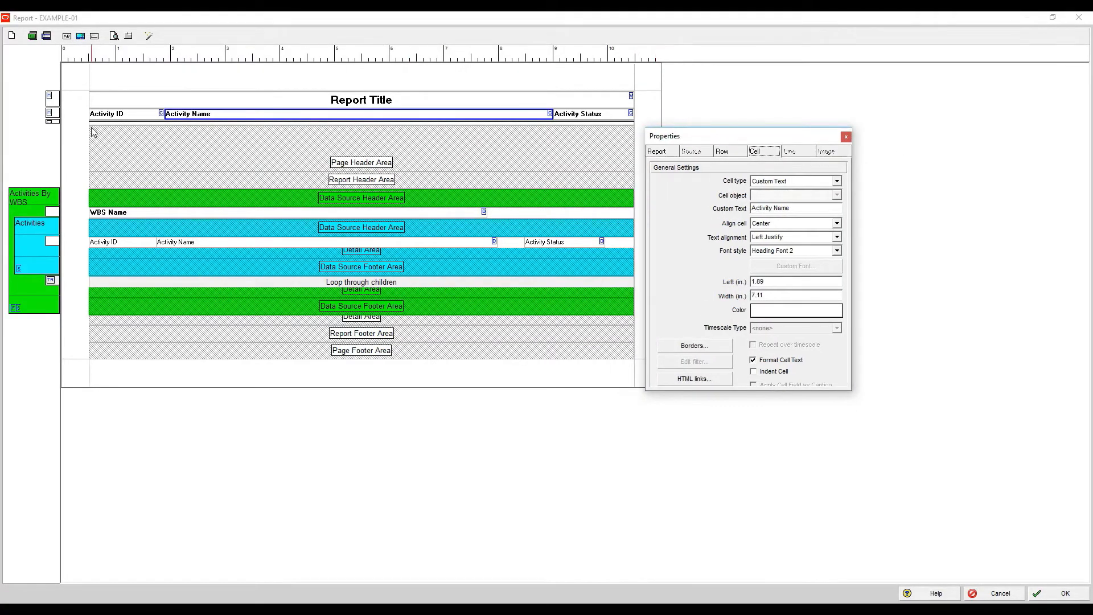
{"action": "left_click", "coordinate": [118, 117]}
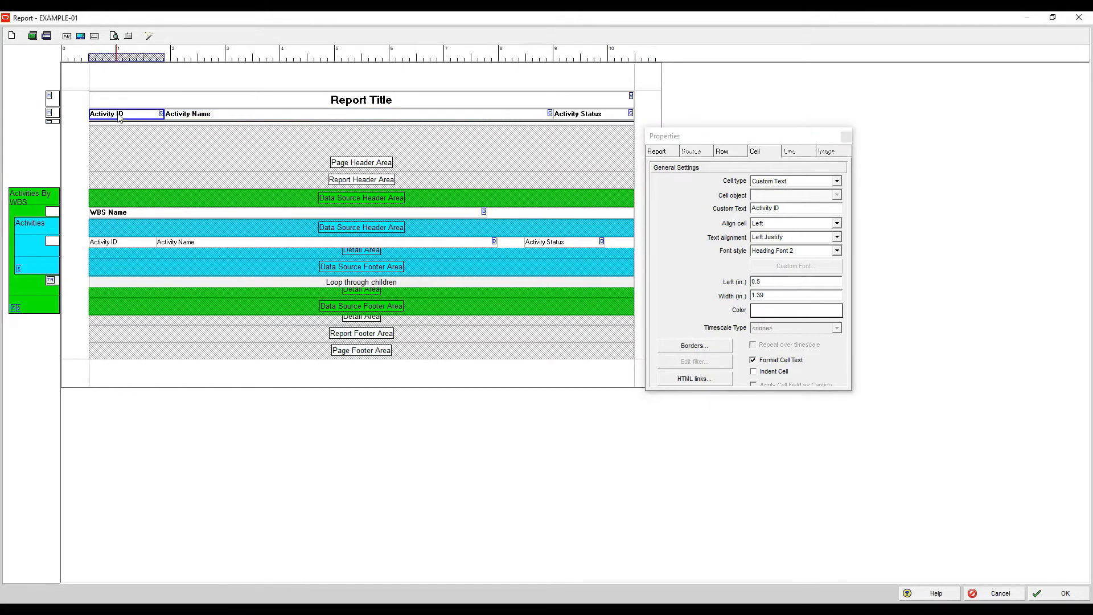
{"action": "left_click", "coordinate": [133, 245]}
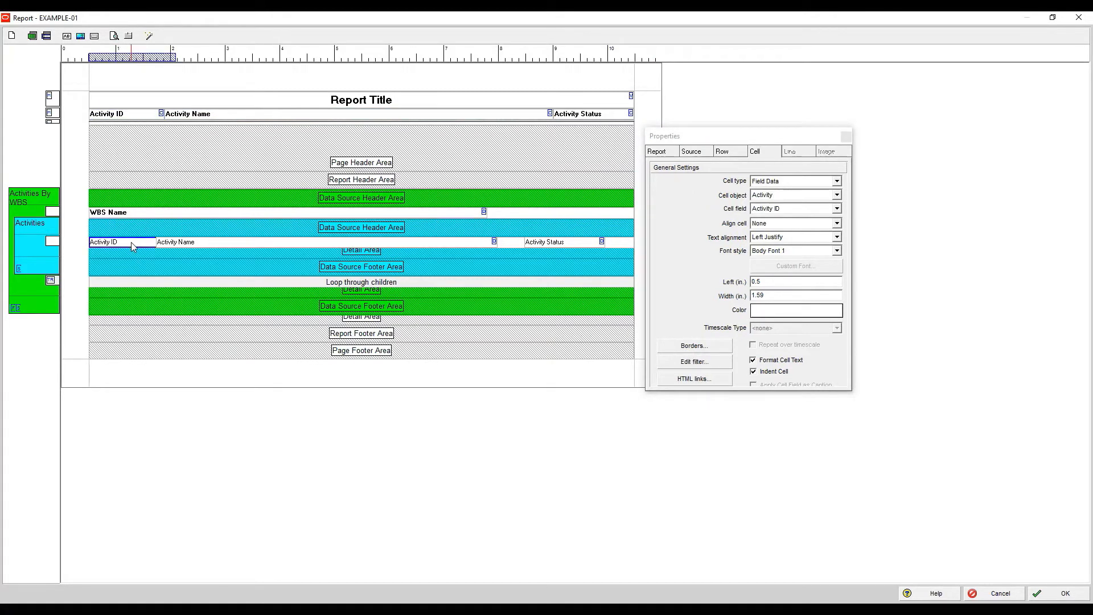
{"action": "left_click", "coordinate": [180, 245]}
{"action": "left_click", "coordinate": [587, 116]}
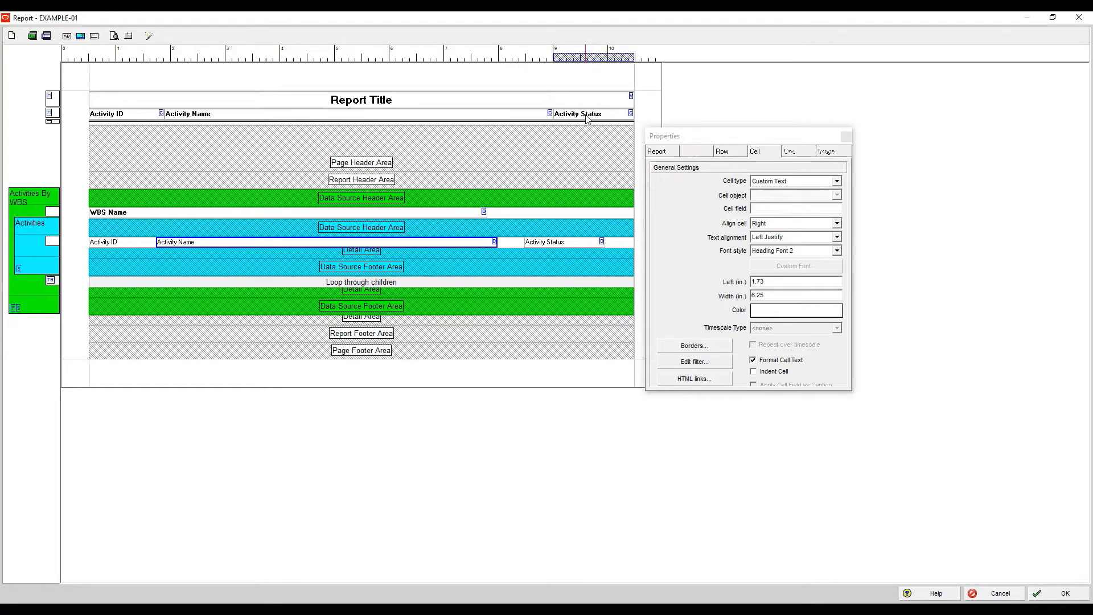
{"action": "left_click", "coordinate": [572, 242]}
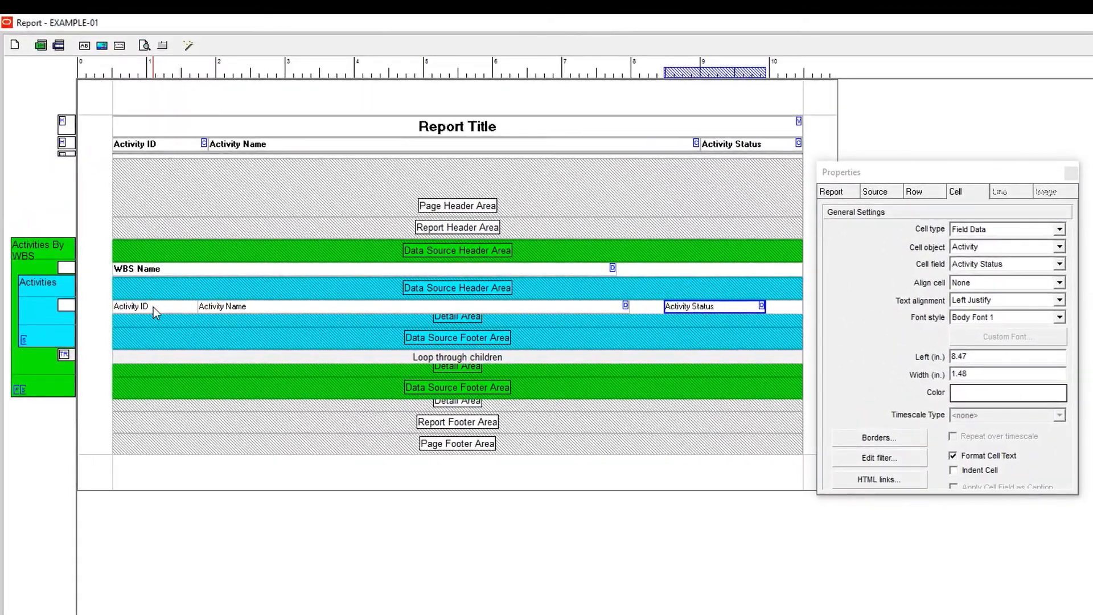
{"action": "left_click", "coordinate": [120, 242]}
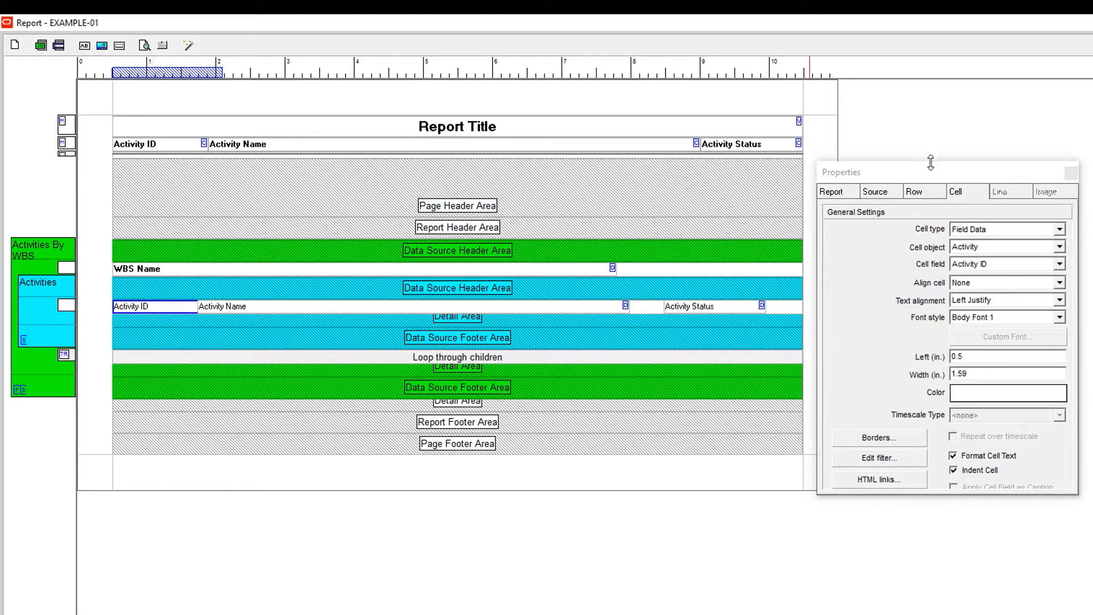
{"action": "left_click", "coordinate": [1012, 284]}
{"action": "left_click", "coordinate": [984, 309]}
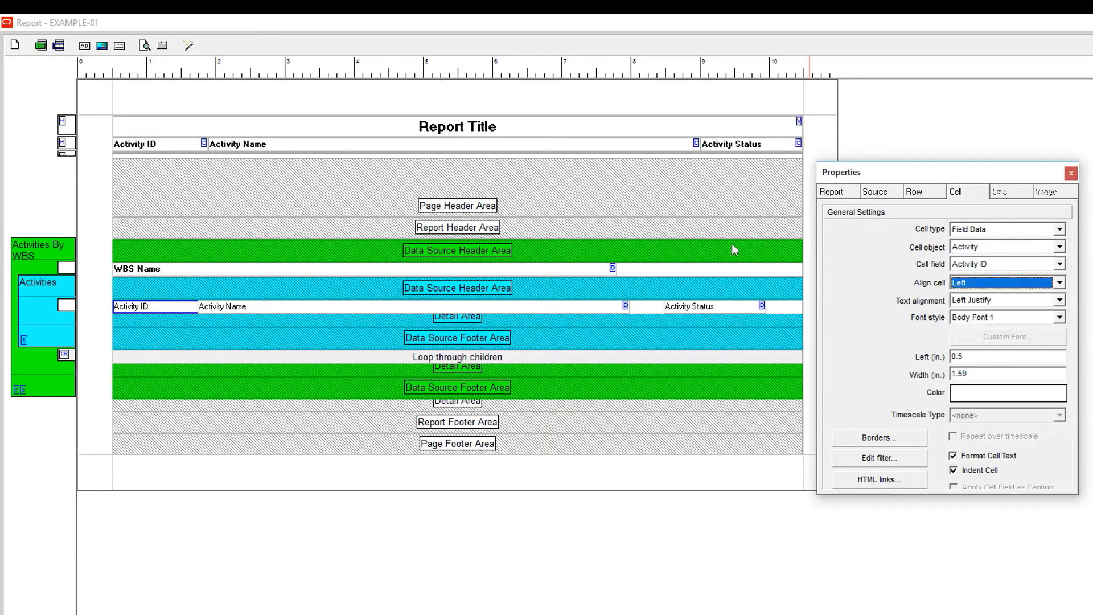
Set Align cell to Right for the Activity Status field cell in the Activities row.
{"action": "left_click", "coordinate": [705, 310]}
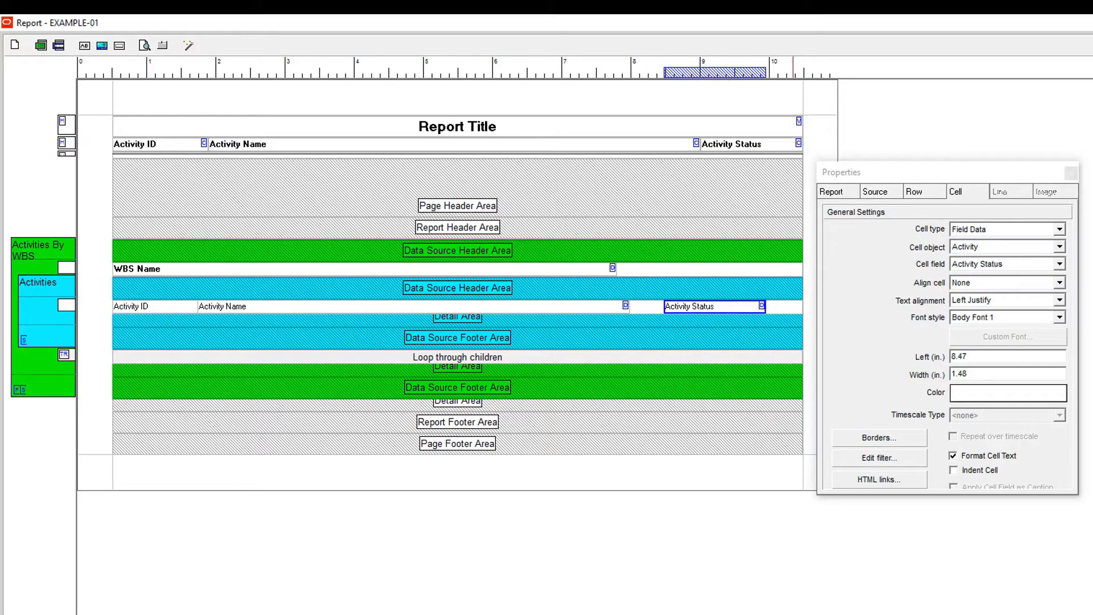
{"action": "left_click", "coordinate": [1051, 283]}
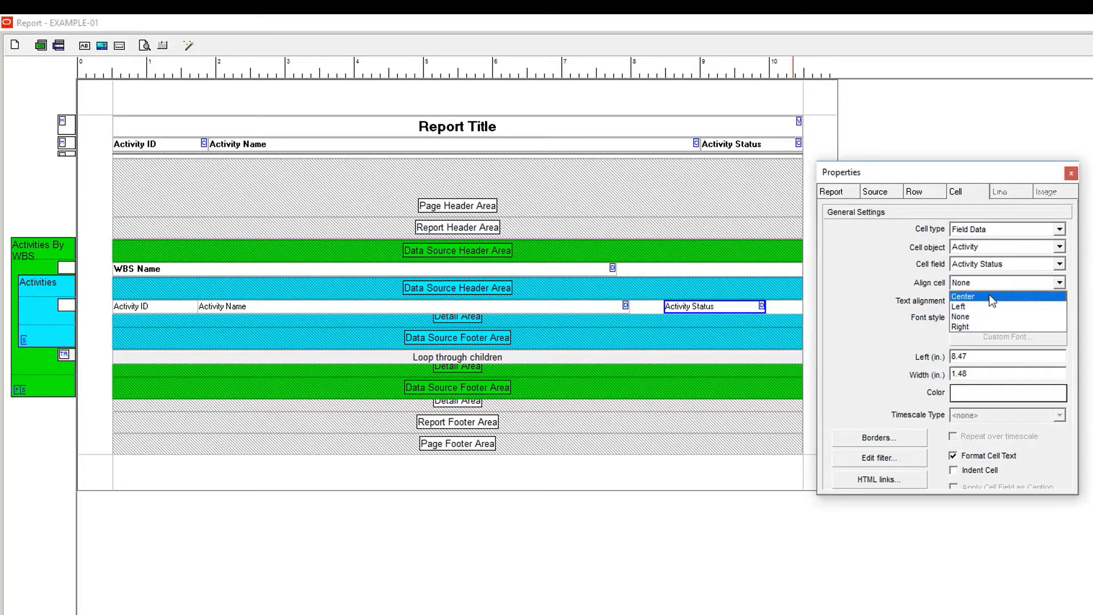
{"action": "left_click", "coordinate": [969, 328]}
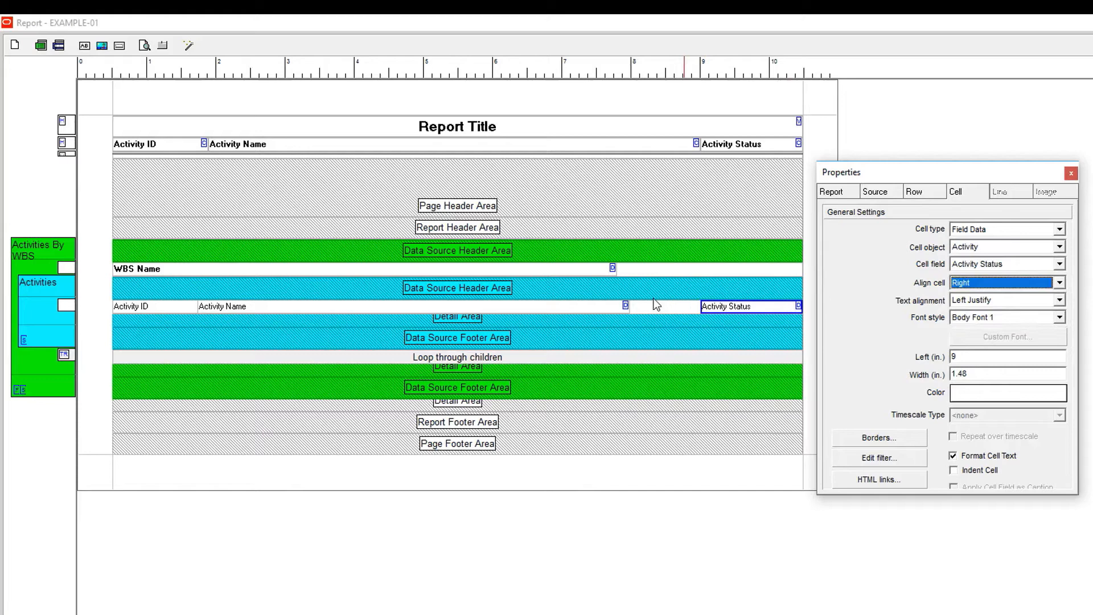
Set Align cell to Center for the Activity Name field cell in the Activities row and check the neighbouring field cells.
{"action": "left_click", "coordinate": [545, 306]}
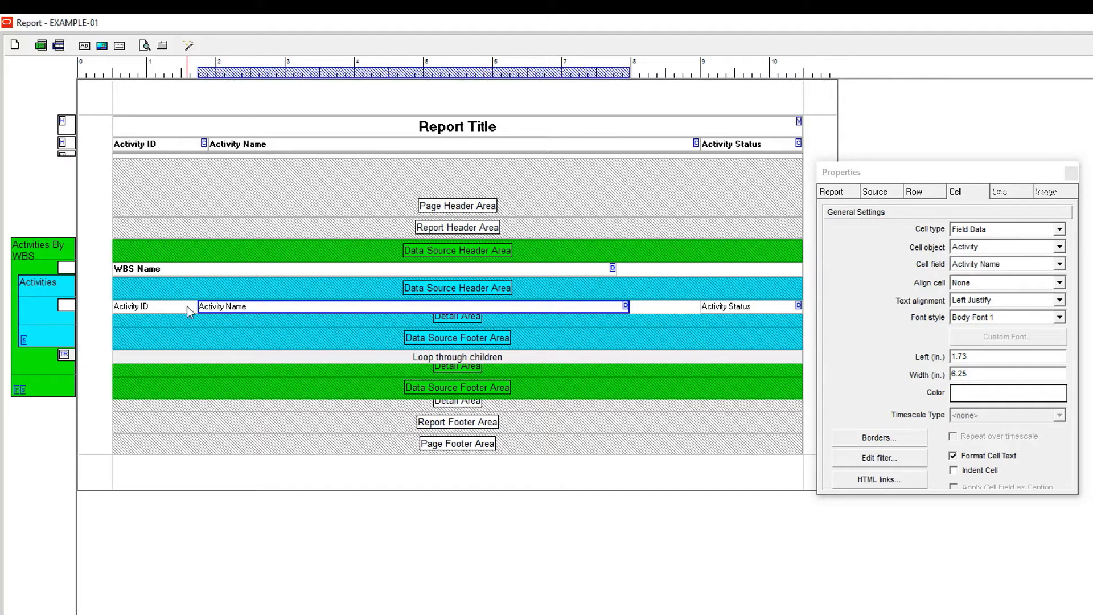
{"action": "left_click_drag", "start_coordinate": [216, 307], "coordinate": [291, 306]}
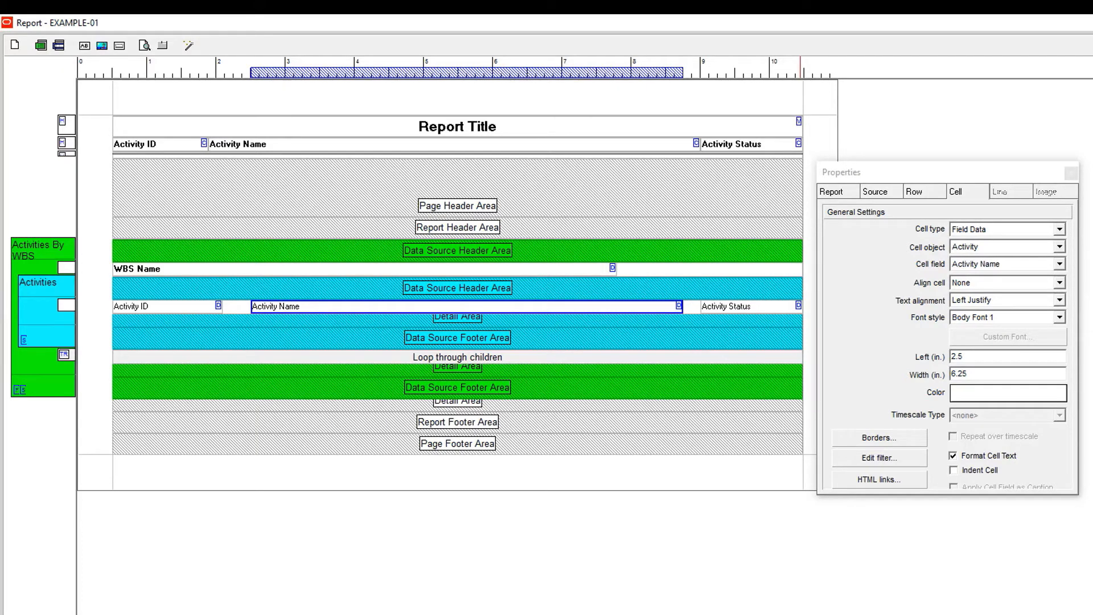
{"action": "left_click", "coordinate": [1059, 283]}
{"action": "left_click", "coordinate": [979, 296]}
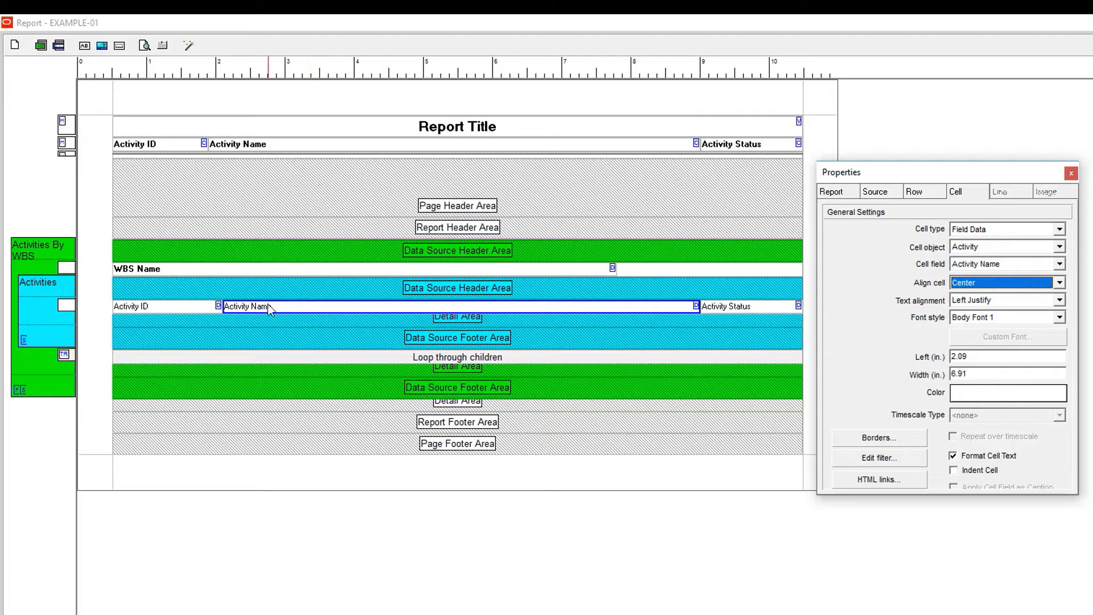
{"action": "left_click", "coordinate": [178, 308]}
{"action": "left_click", "coordinate": [178, 307]}
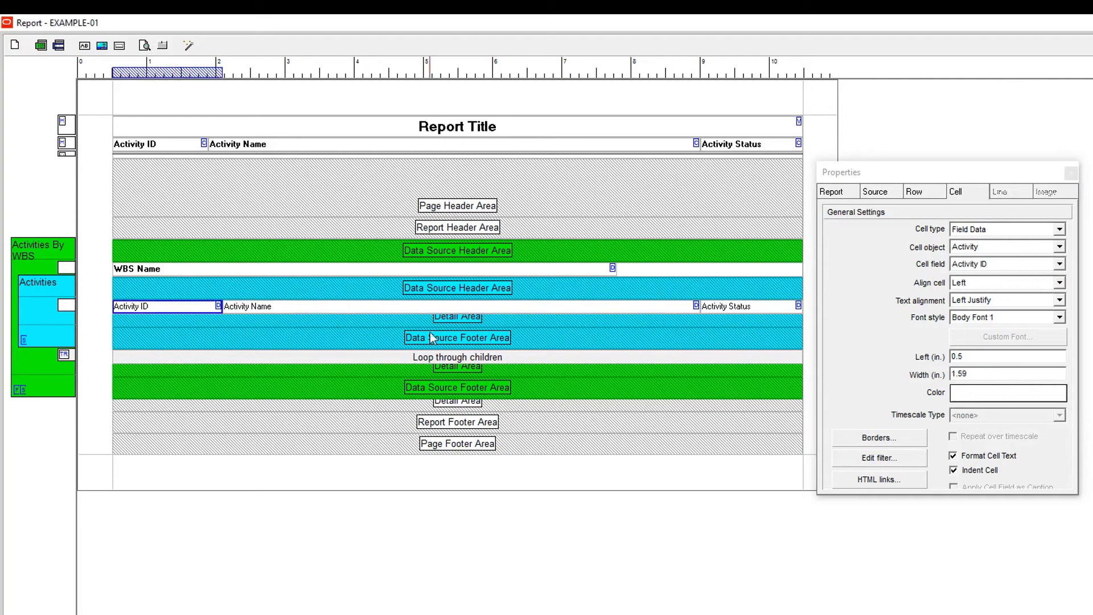
{"action": "left_click", "coordinate": [779, 310]}
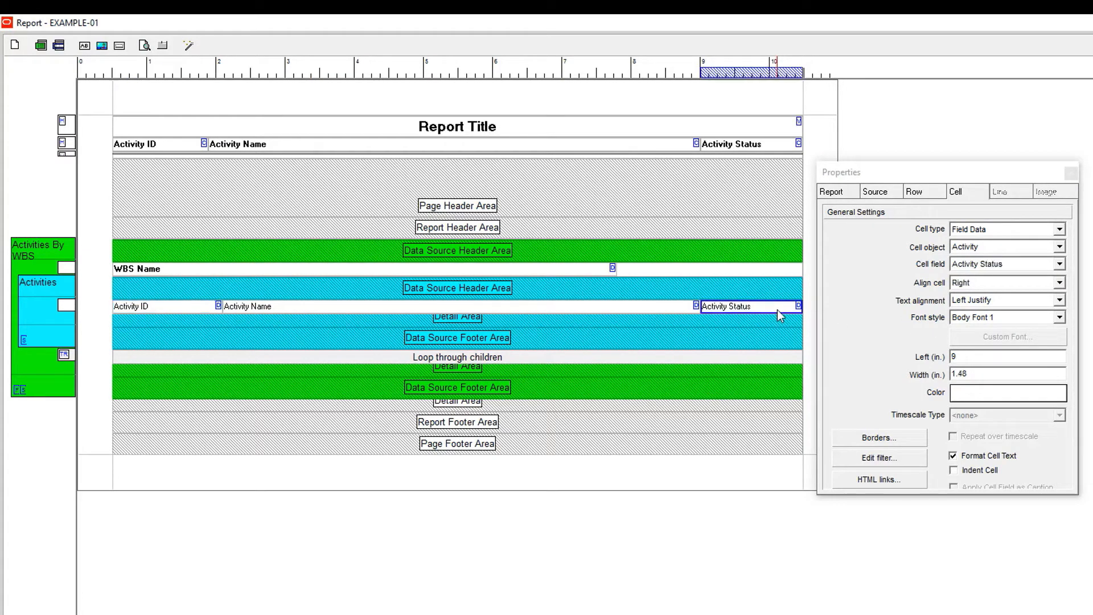
{"action": "left_click", "coordinate": [303, 306]}
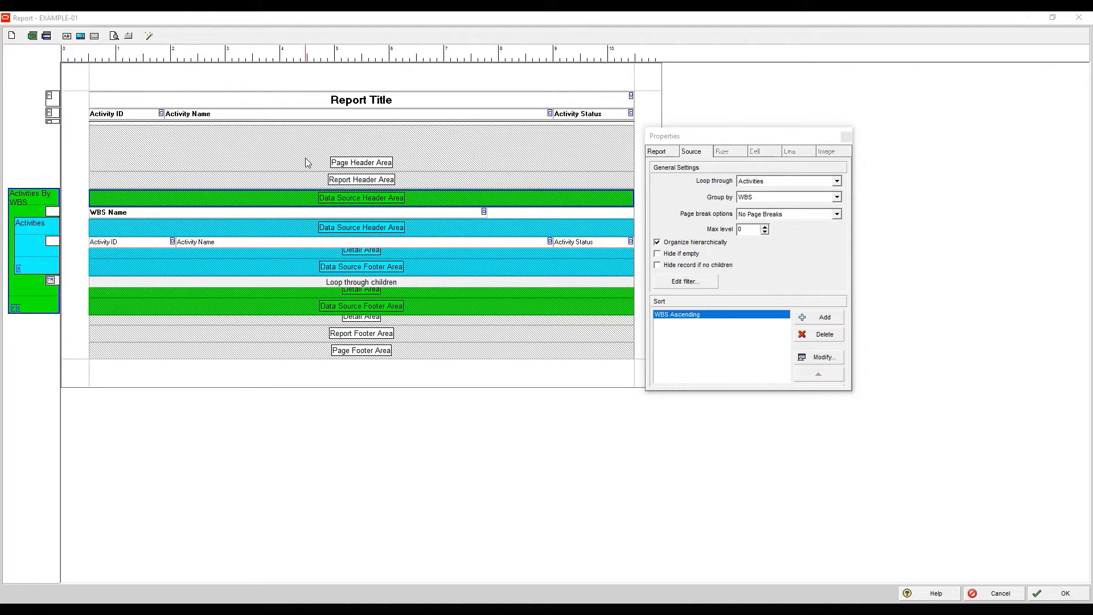
Set the width of the Activity ID header cell to 1.2 inches after checking the matching field cell's width.
{"action": "left_click", "coordinate": [142, 120]}
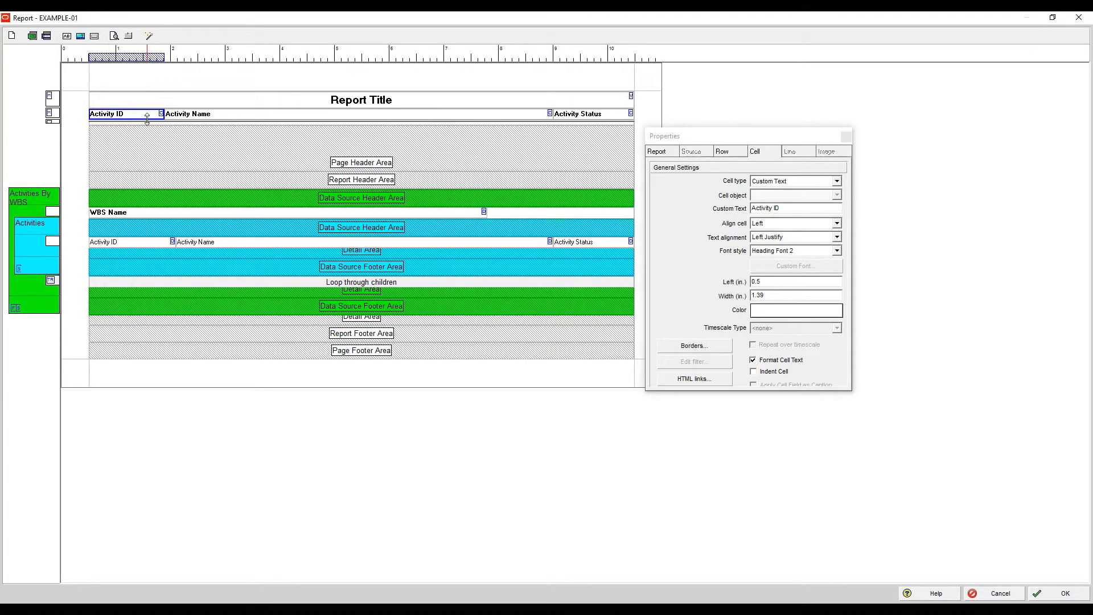
{"action": "left_click", "coordinate": [775, 296]}
{"action": "double_click", "coordinate": [775, 296]}
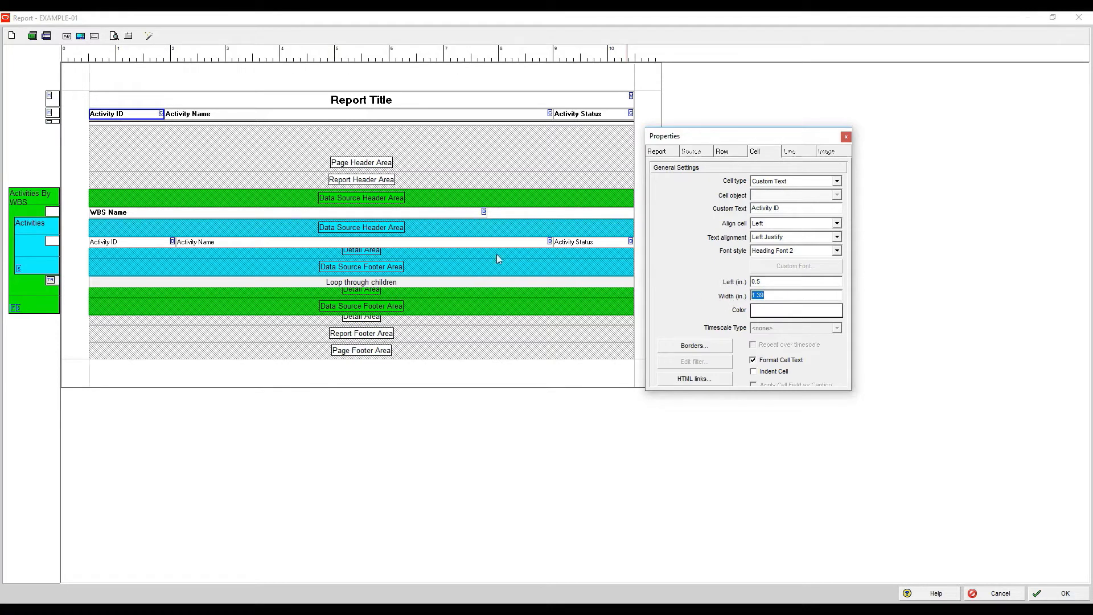
{"action": "left_click", "coordinate": [104, 246]}
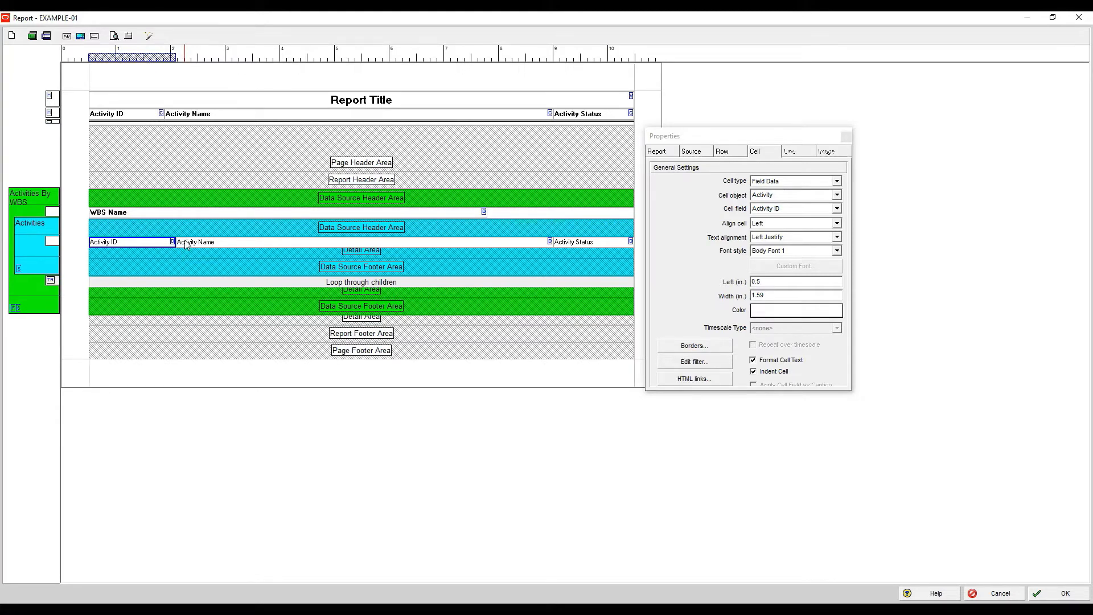
{"action": "left_click", "coordinate": [141, 116]}
{"action": "left_click_drag", "start_coordinate": [800, 296], "coordinate": [712, 292]}
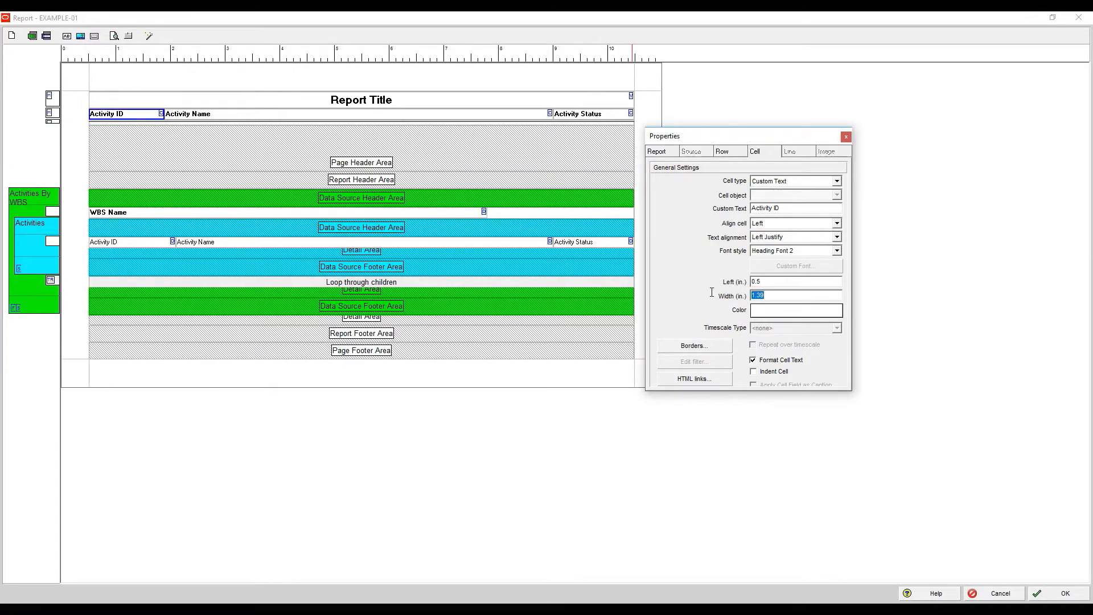
{"action": "left_click", "coordinate": [146, 116]}
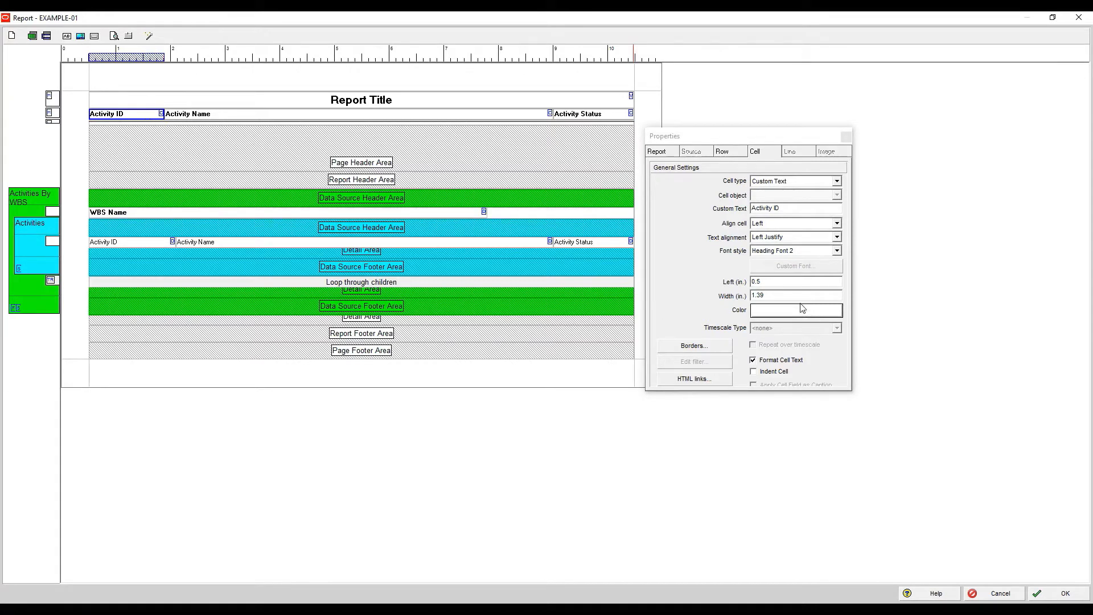
{"action": "left_click_drag", "start_coordinate": [797, 296], "coordinate": [684, 292]}
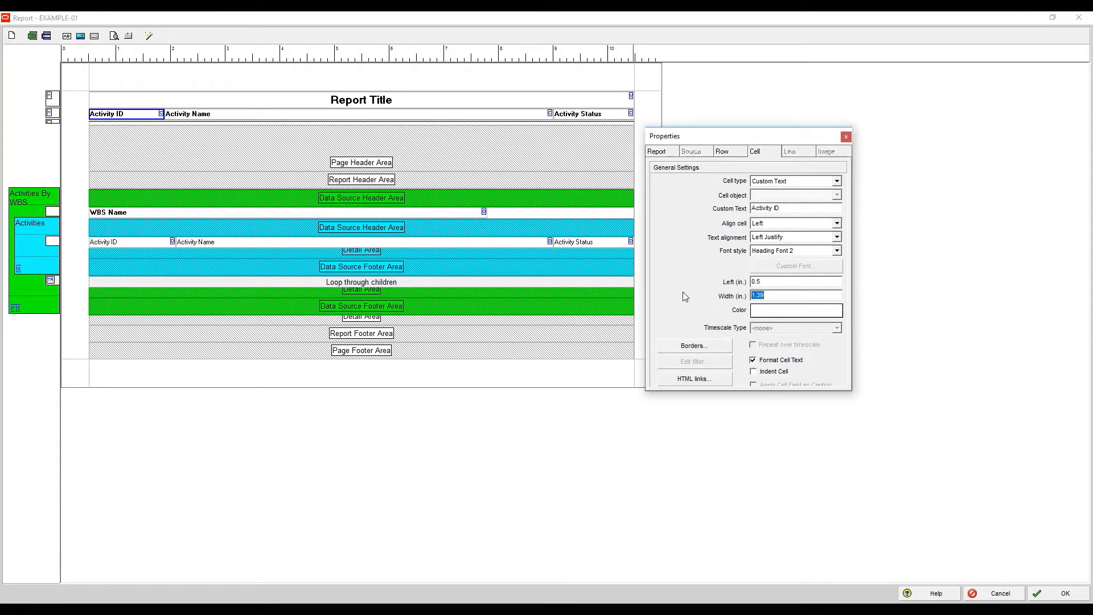
{"action": "type", "text": "1.2"}
{"action": "key", "text": "Return"}
Set the width of the Activity ID field cell to 1.2 inches and compare the Activity Status field and header cells.
{"action": "left_click", "coordinate": [162, 243]}
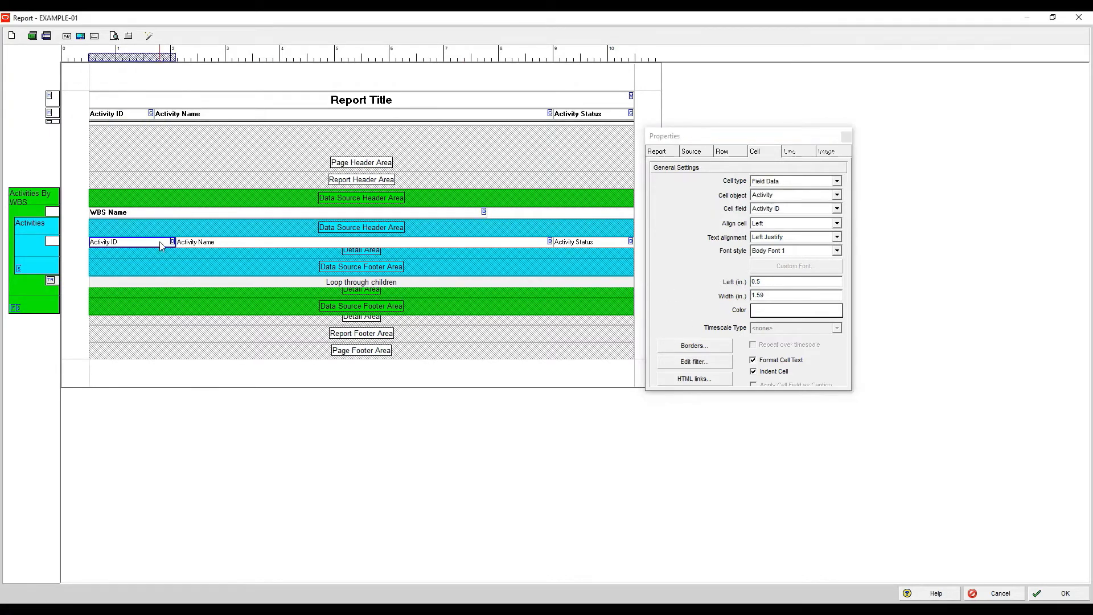
{"action": "left_click", "coordinate": [243, 244]}
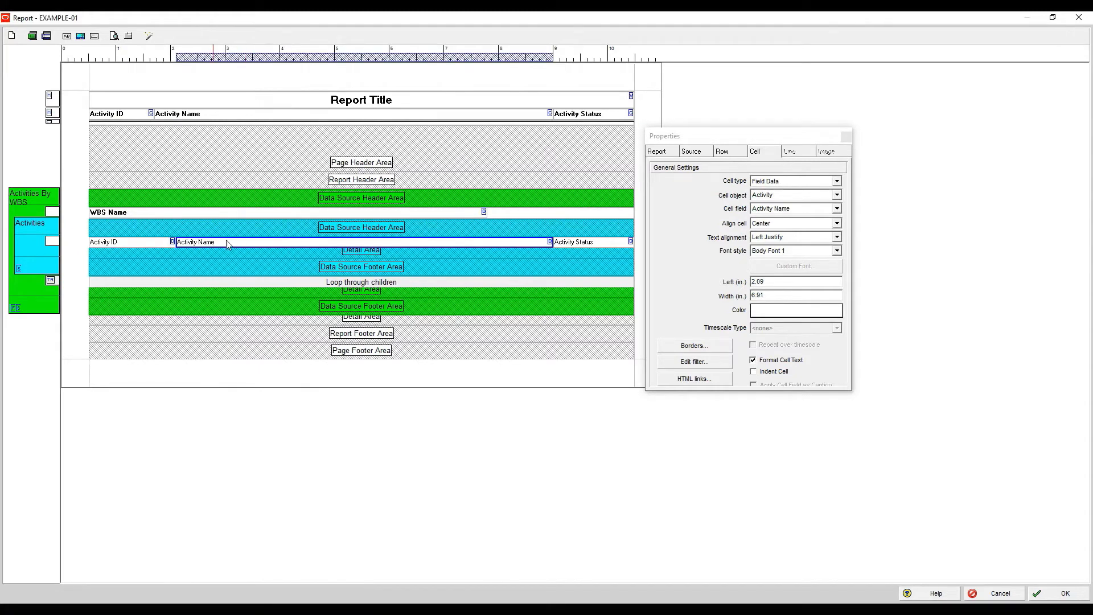
{"action": "left_click", "coordinate": [168, 244]}
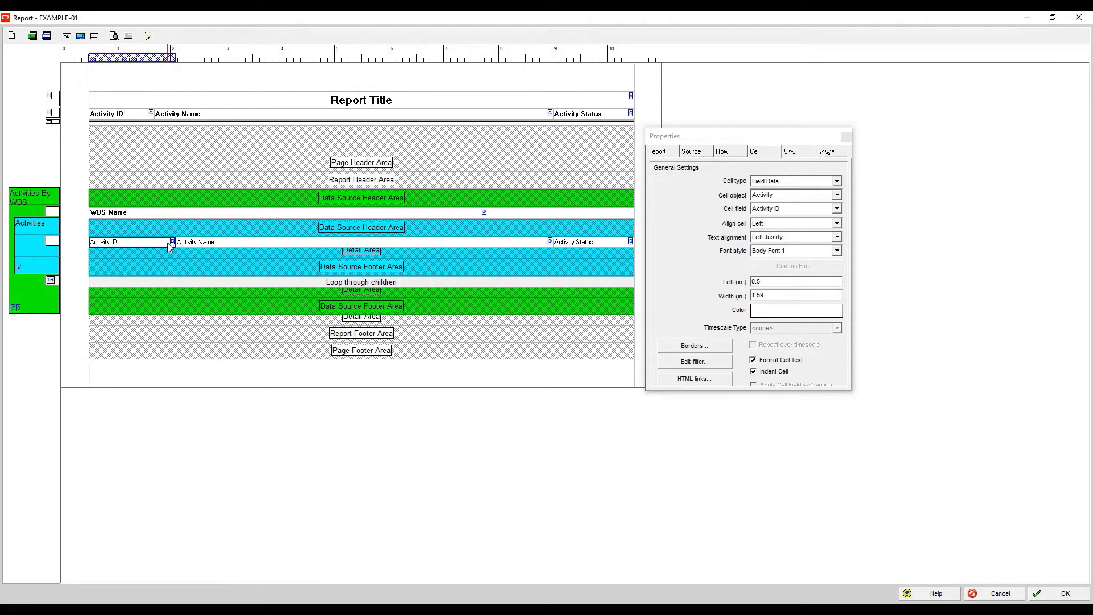
{"action": "double_click", "coordinate": [788, 295]}
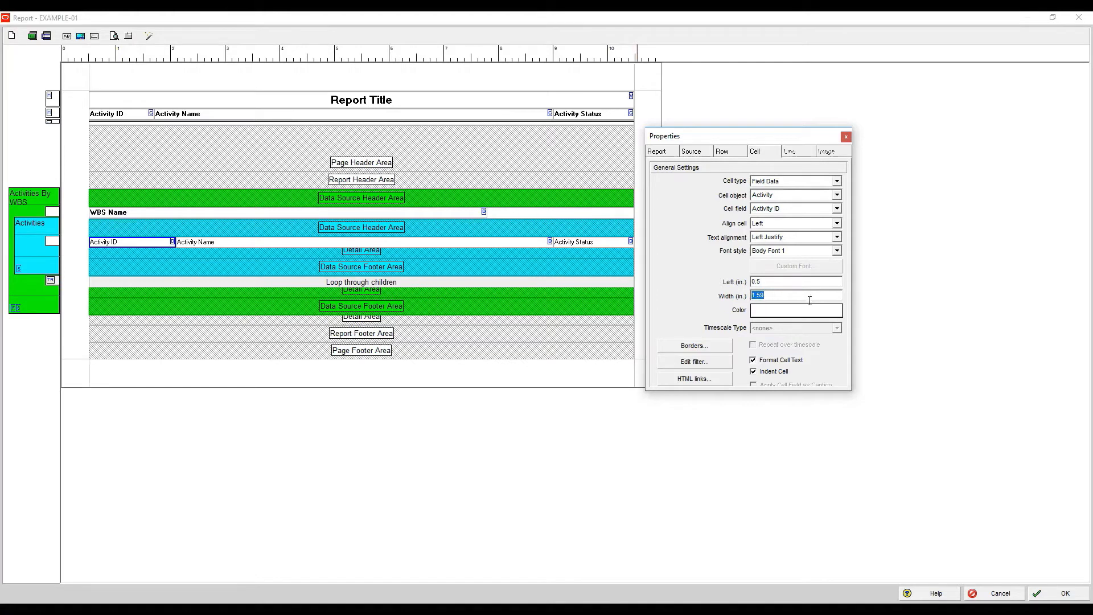
{"action": "type", "text": "1.2"}
{"action": "key", "text": "Return"}
{"action": "left_click", "coordinate": [608, 119]}
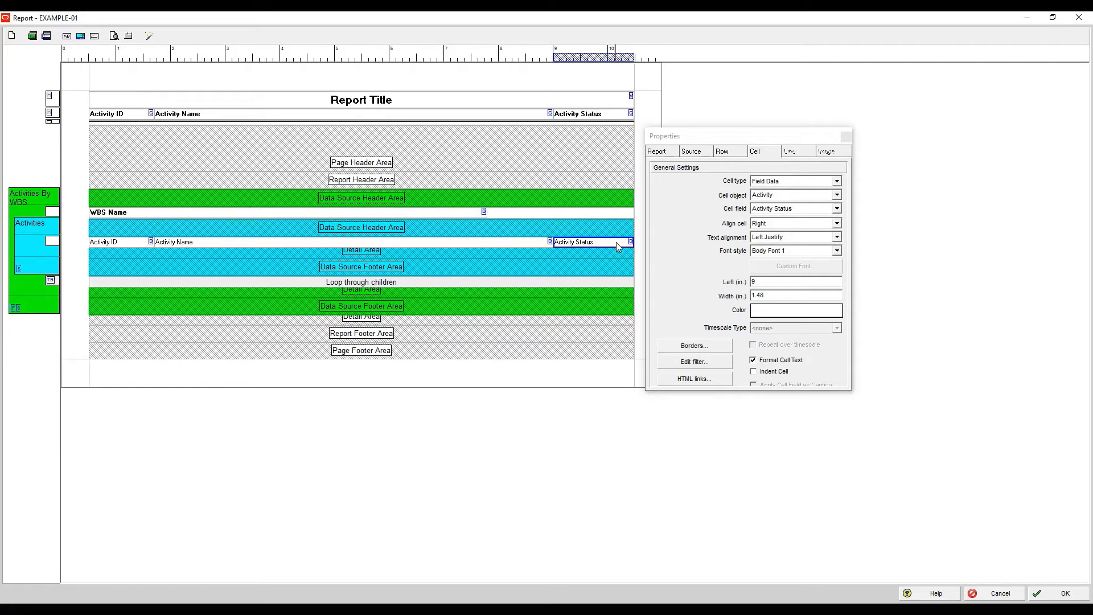
{"action": "left_click", "coordinate": [585, 115]}
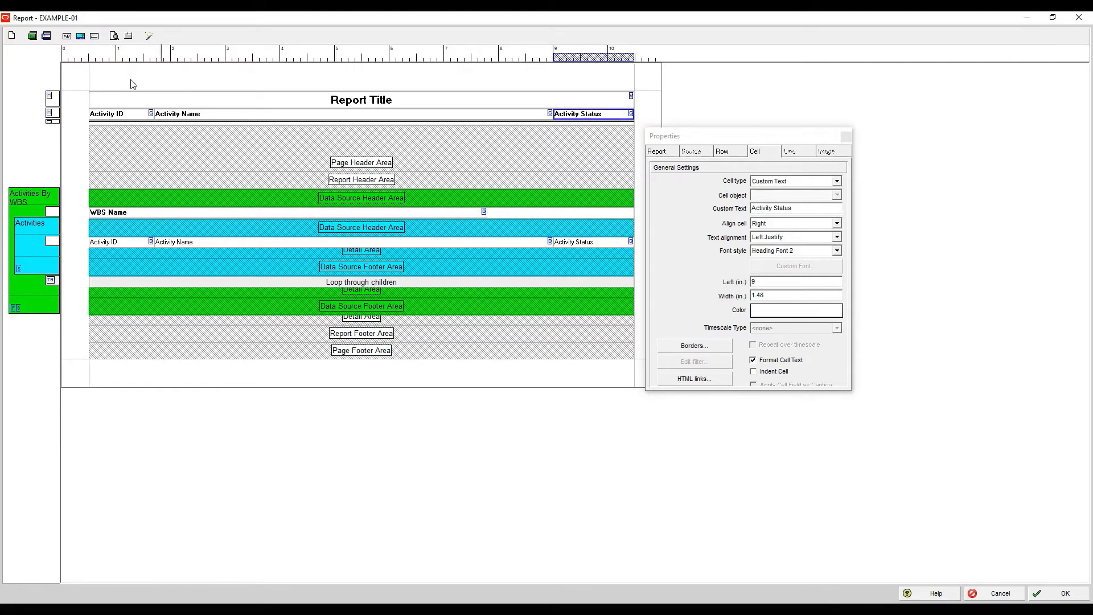
Compare the Activity ID header cell with its field cell and check the report layout in print preview.
{"action": "left_click", "coordinate": [110, 117]}
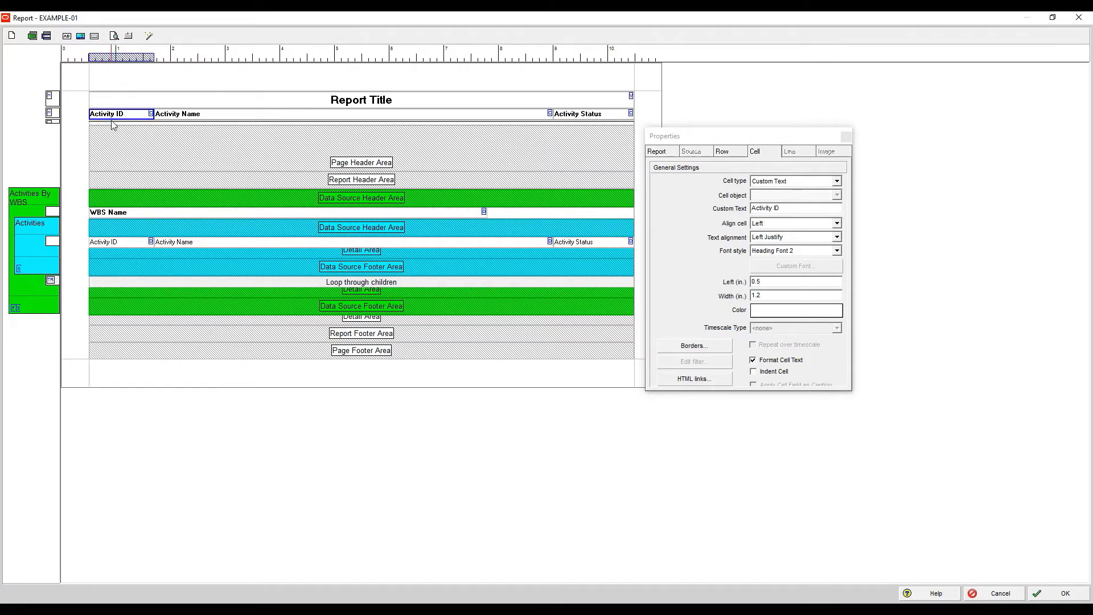
{"action": "left_click", "coordinate": [136, 244]}
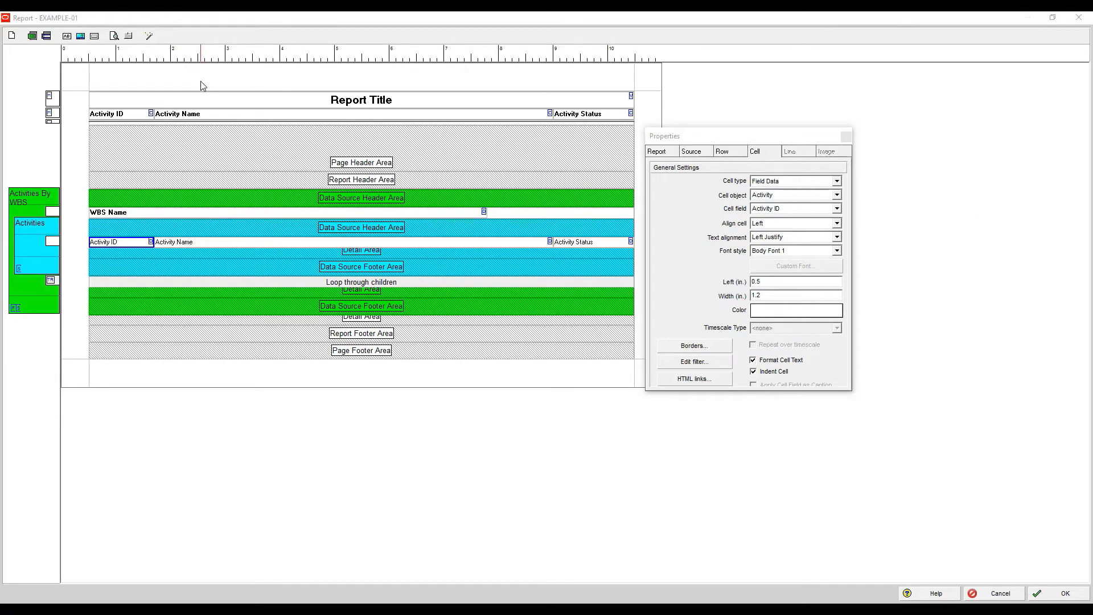
{"action": "left_click", "coordinate": [115, 36]}
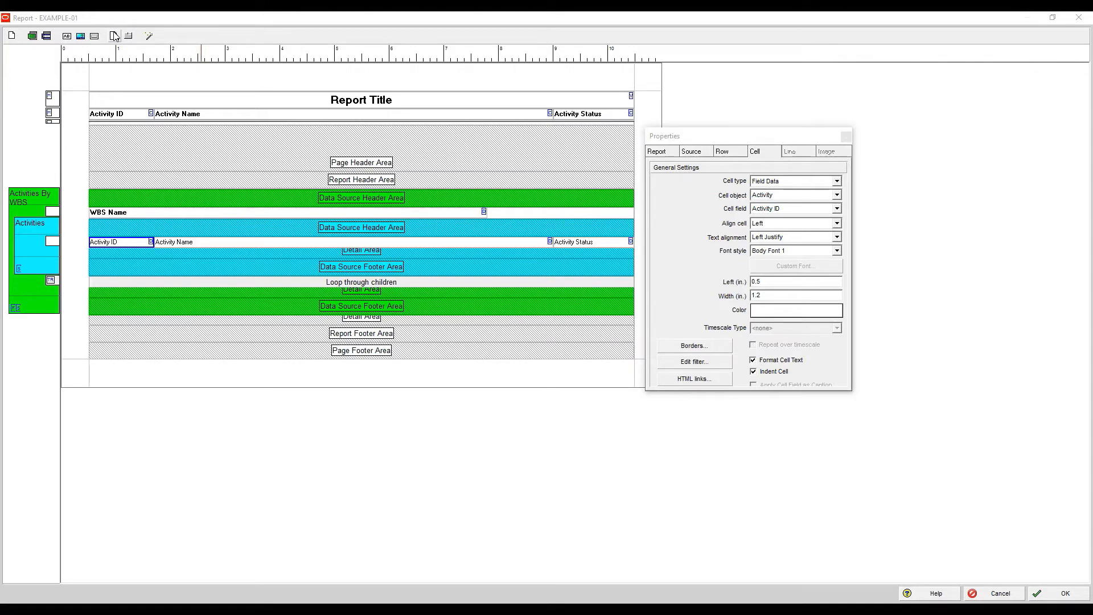
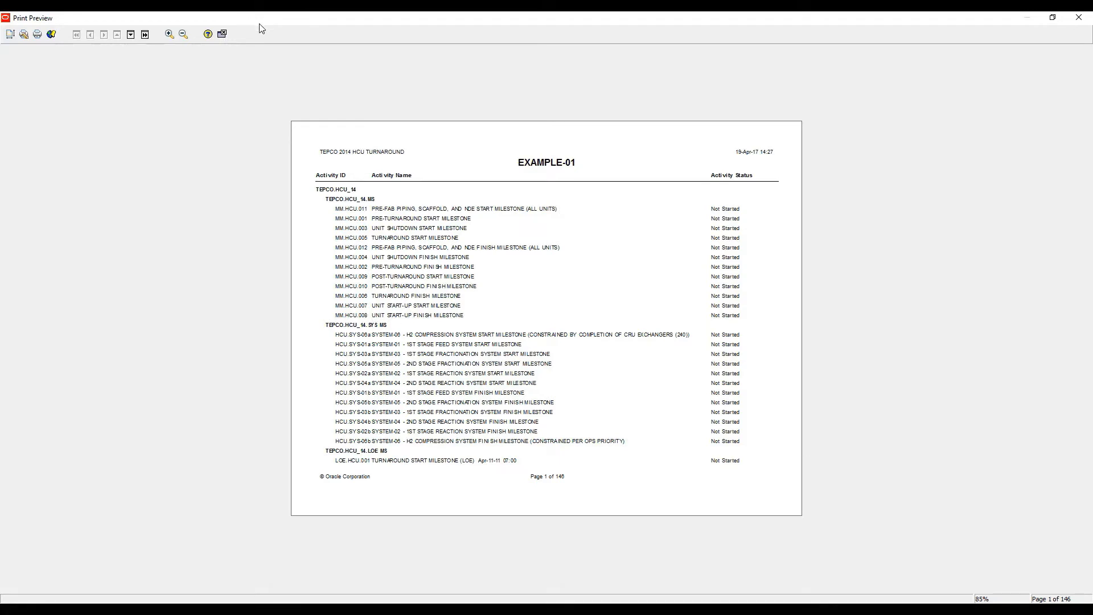
{"action": "left_click", "coordinate": [222, 34]}
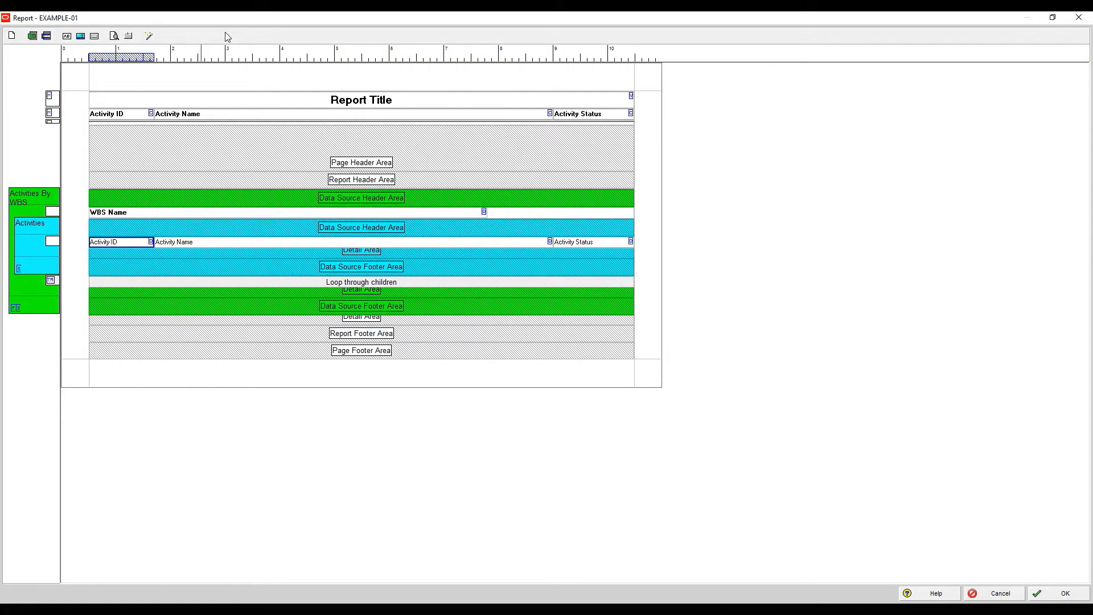
Save the changes to report EXAMPLE-01, reopen it for modification and maximize the Report Editor.
{"action": "left_click", "coordinate": [1060, 593]}
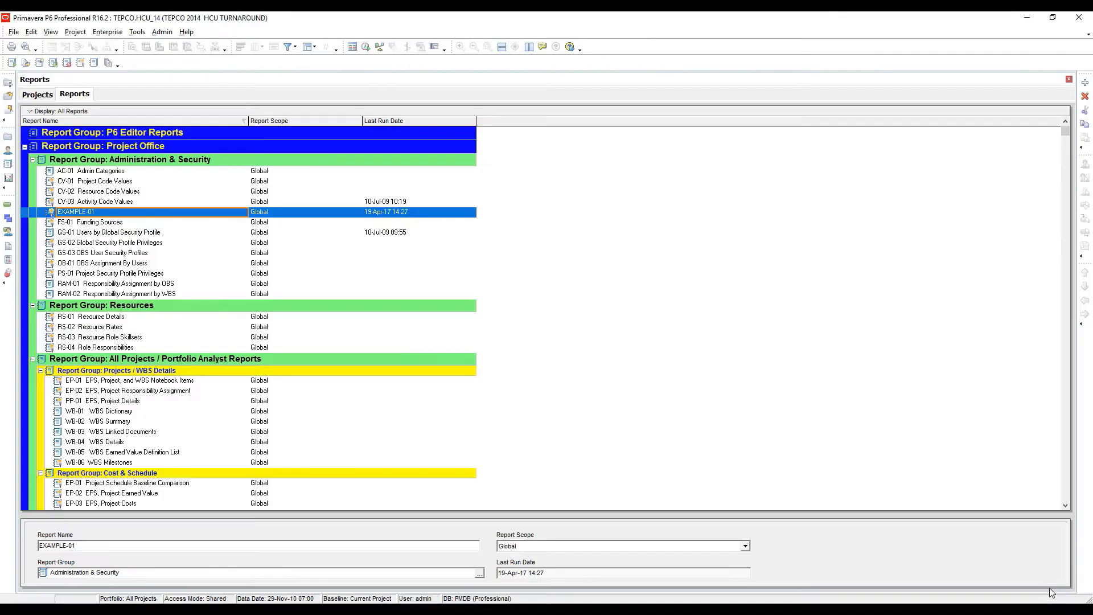
{"action": "right_click", "coordinate": [179, 221]}
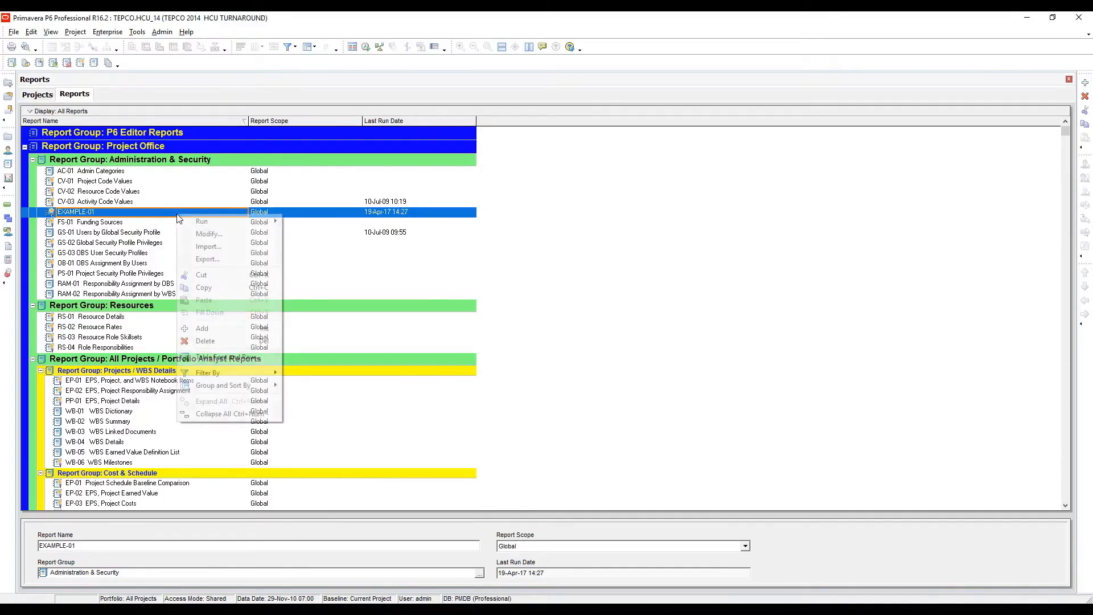
{"action": "left_click", "coordinate": [207, 234]}
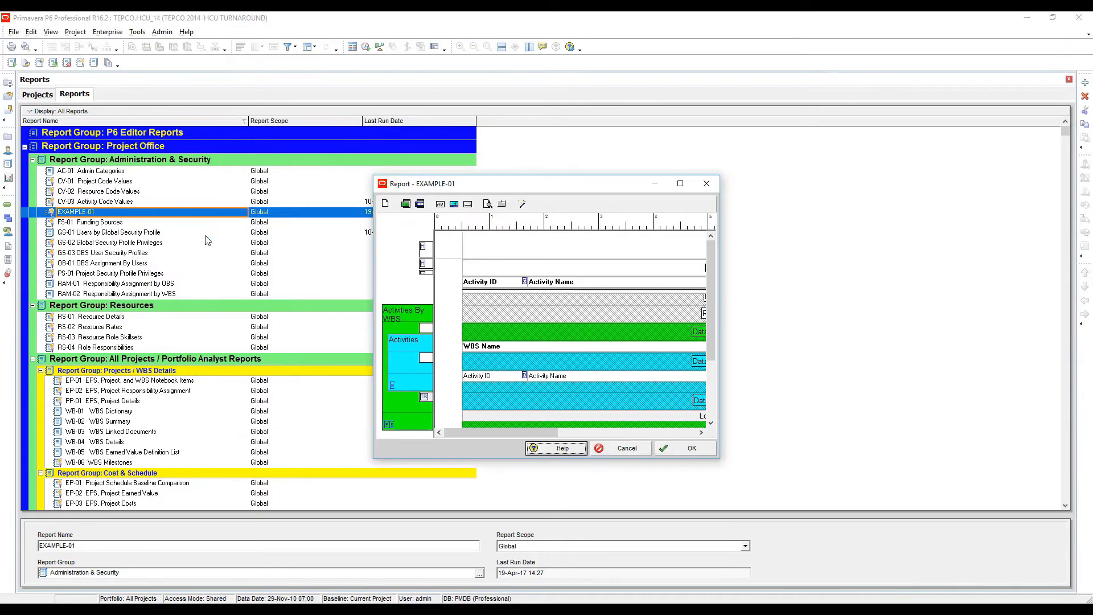
{"action": "left_click", "coordinate": [681, 184]}
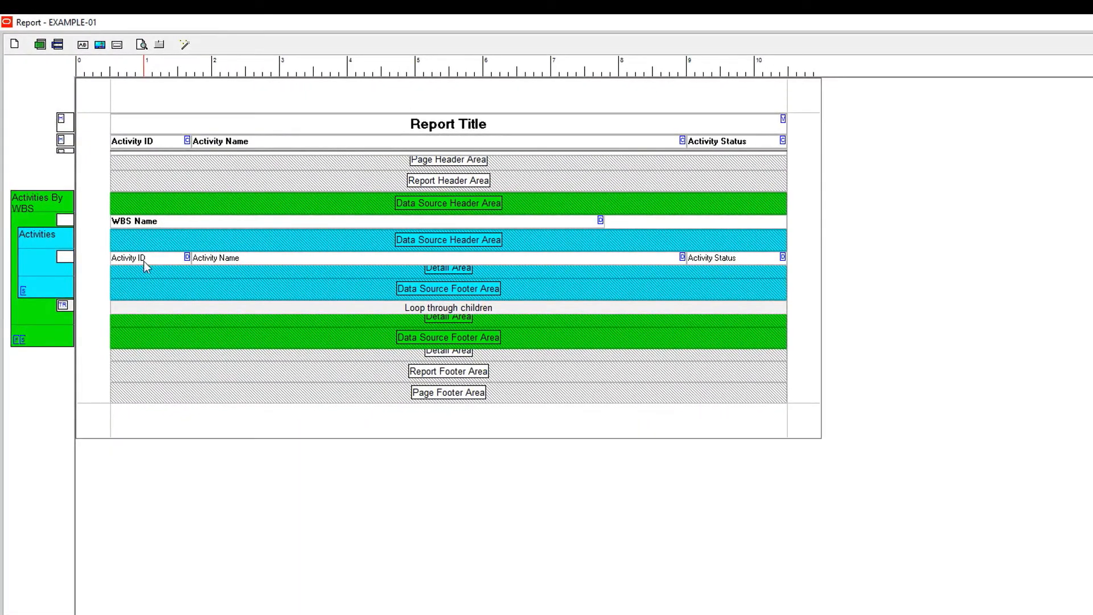
Turn off Indent Cell for the Activity ID field cell in the Activities row and check the print preview.
{"action": "left_click", "coordinate": [144, 261]}
{"action": "double_click", "coordinate": [144, 261]}
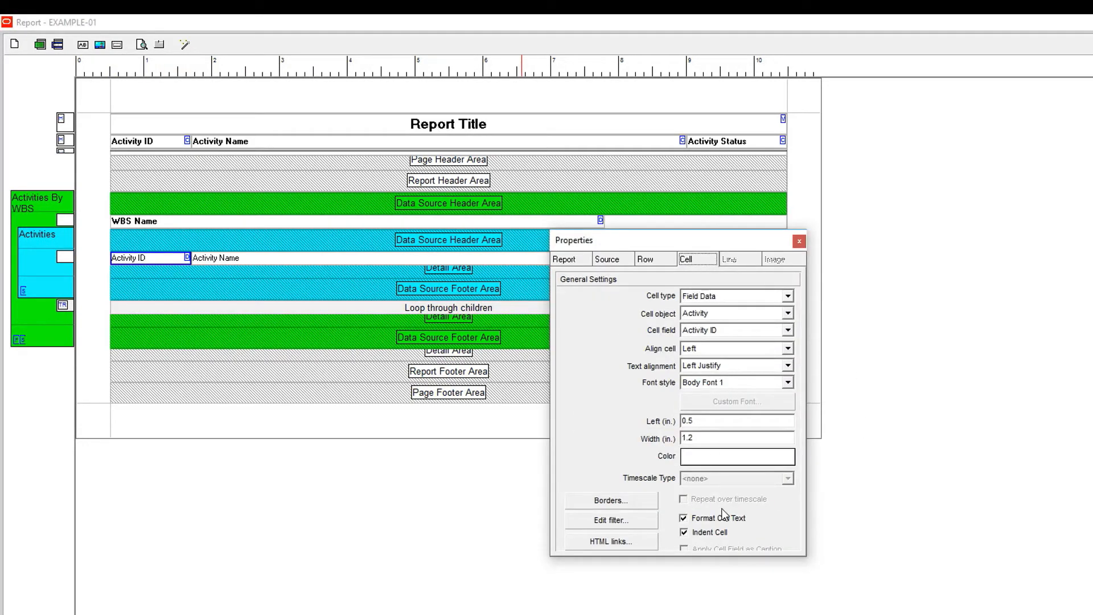
{"action": "left_click_drag", "start_coordinate": [721, 559], "coordinate": [719, 571]}
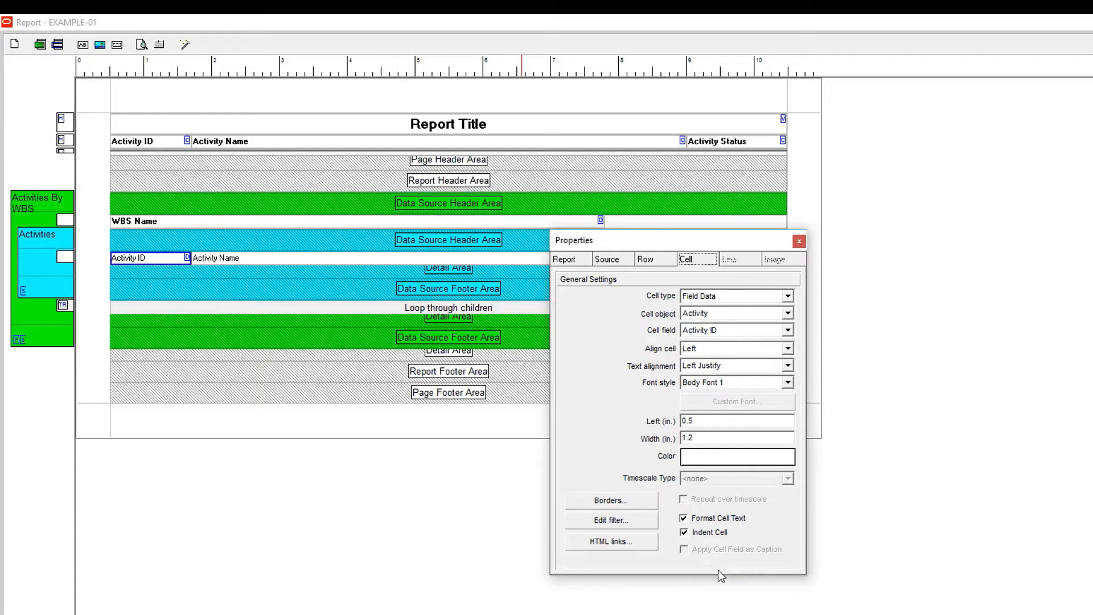
{"action": "left_click", "coordinate": [685, 533]}
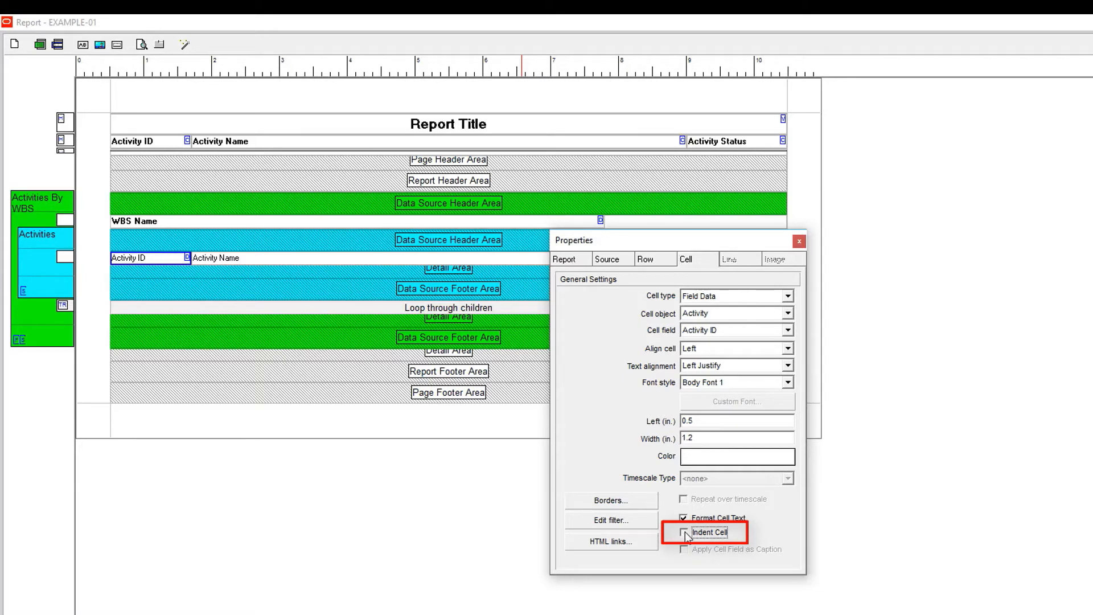
{"action": "left_click", "coordinate": [142, 44]}
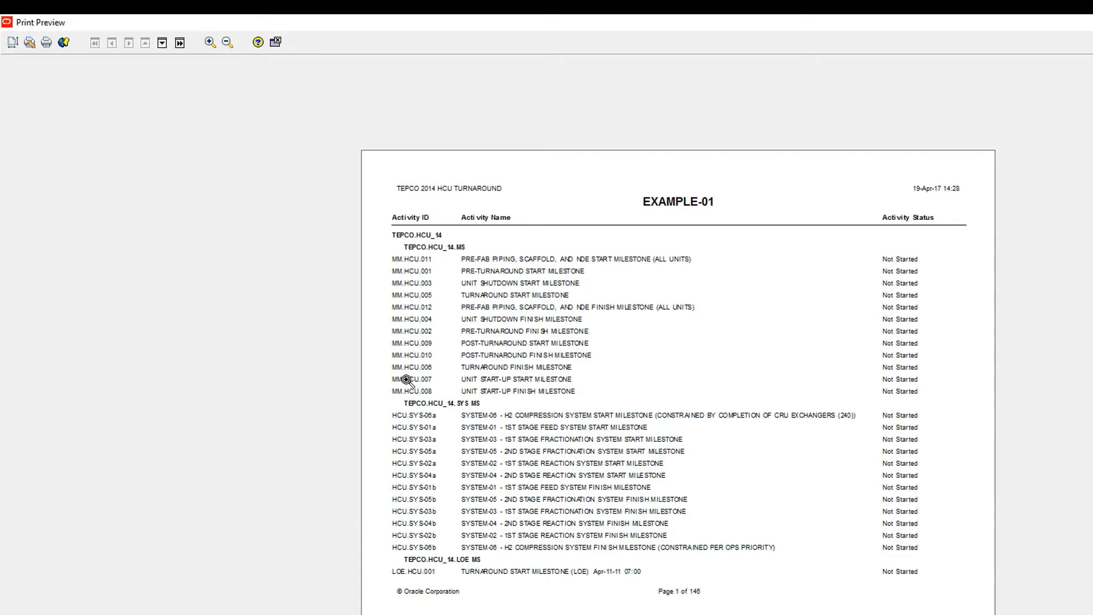
{"action": "left_click", "coordinate": [276, 42]}
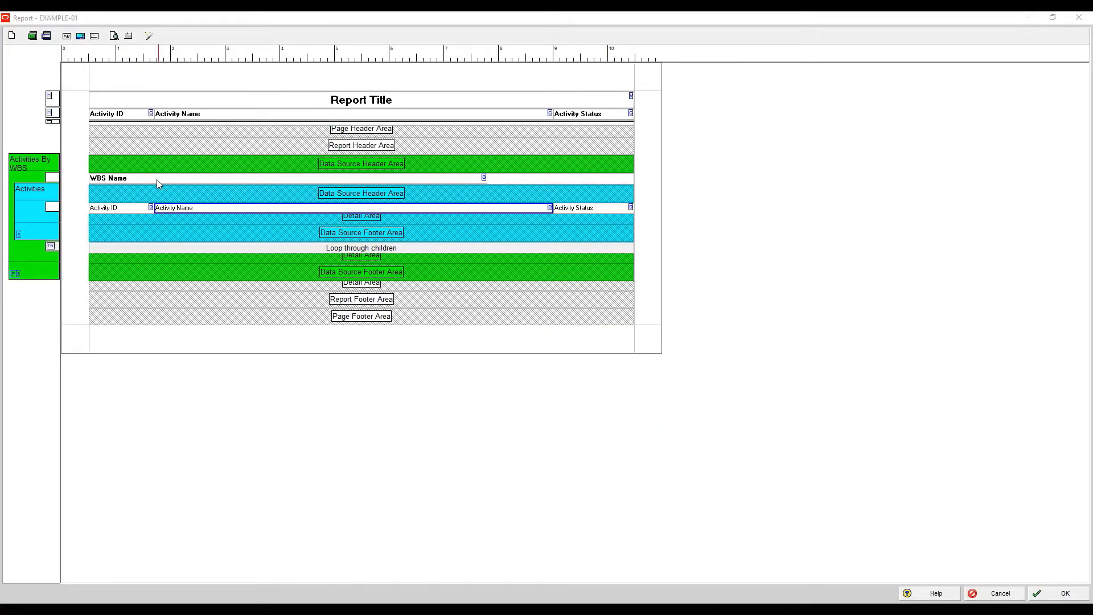
Turn off Organize hierarchically for the Activities By WBS data source and check the result in print preview.
{"action": "left_click", "coordinate": [156, 179]}
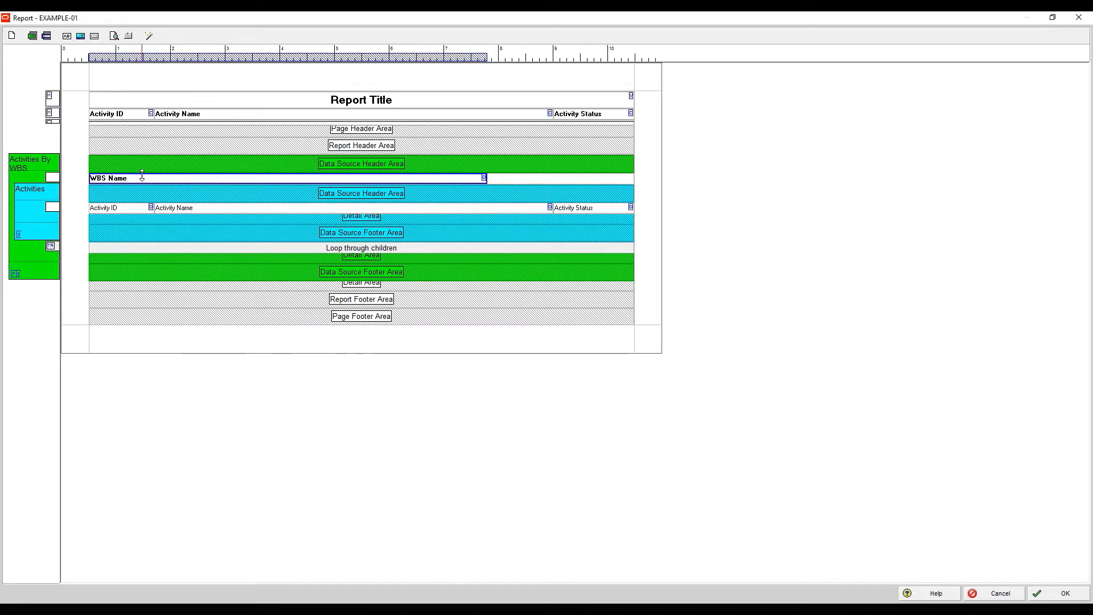
{"action": "double_click", "coordinate": [144, 178]}
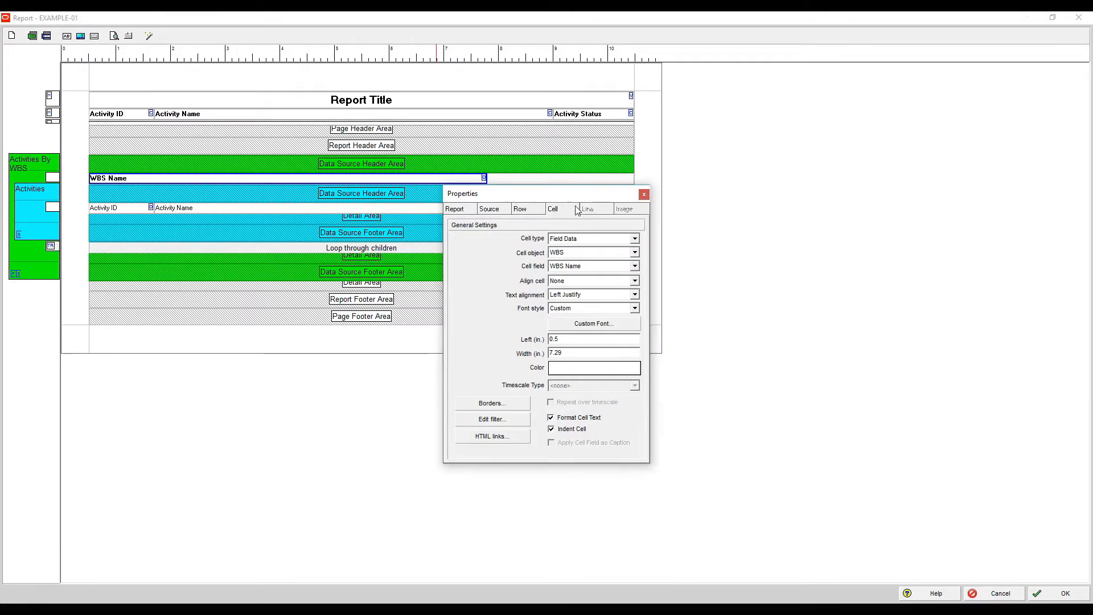
{"action": "left_click", "coordinate": [187, 169]}
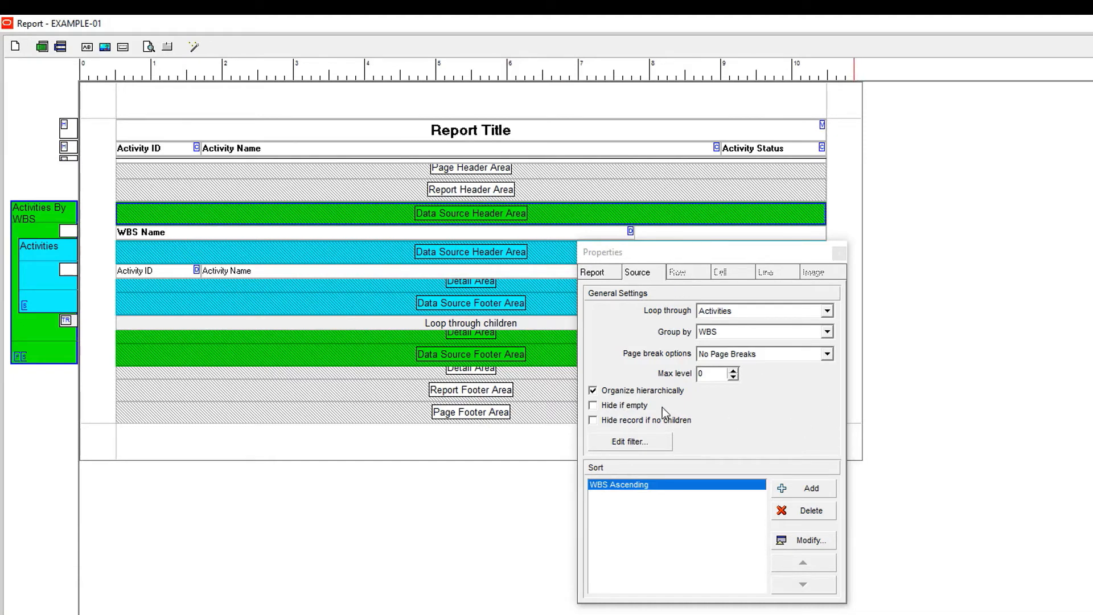
{"action": "left_click", "coordinate": [594, 390]}
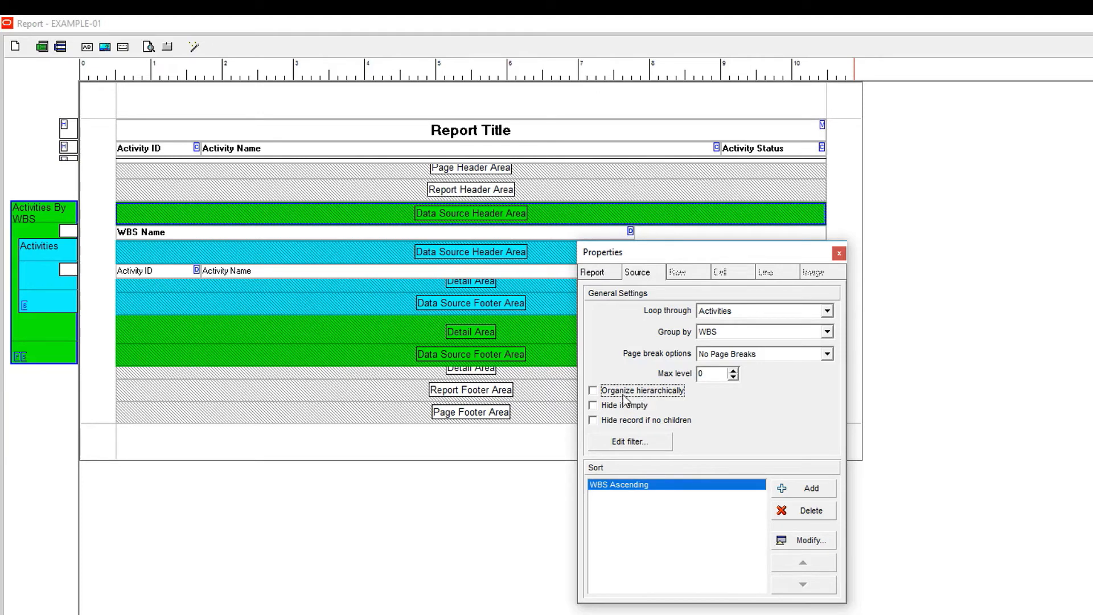
{"action": "left_click", "coordinate": [150, 48]}
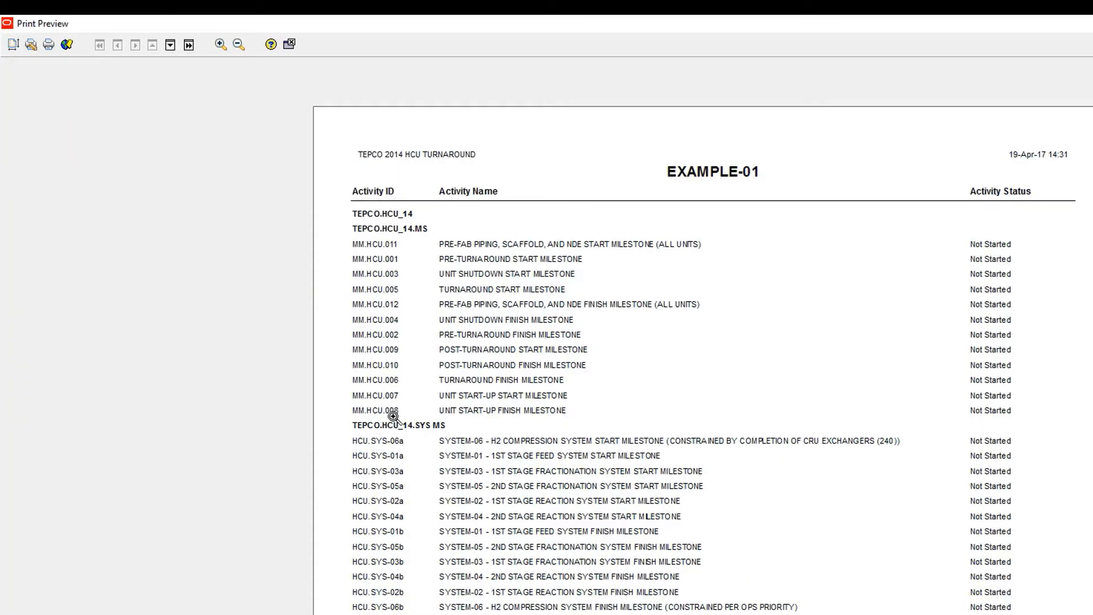
{"action": "left_click", "coordinate": [289, 43]}
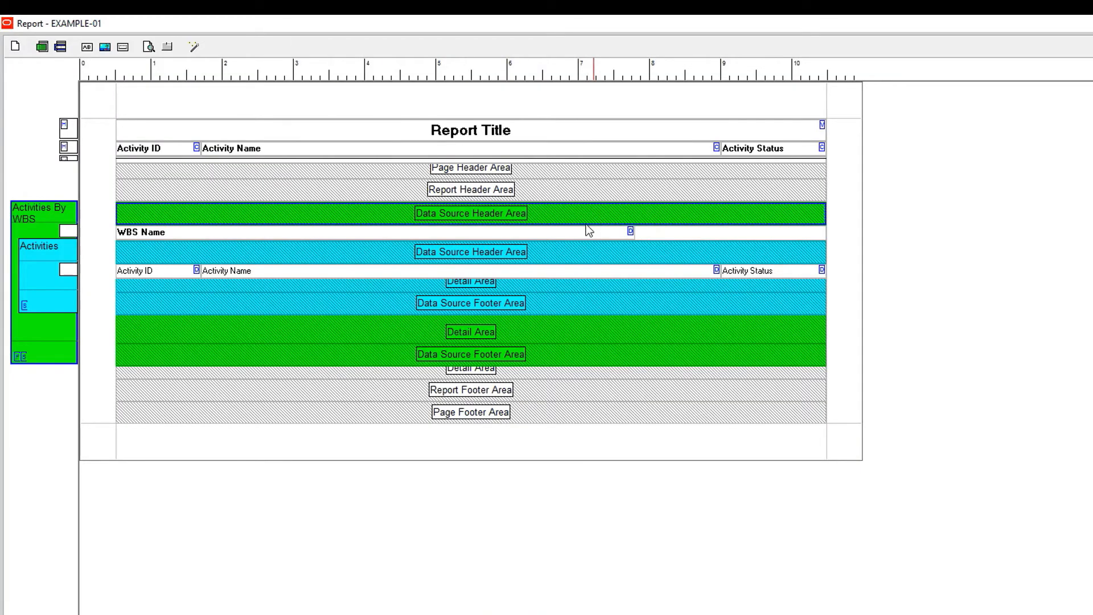
Add left, right, top and bottom borders to the WBS Name cell and check them in print preview.
{"action": "double_click", "coordinate": [552, 238]}
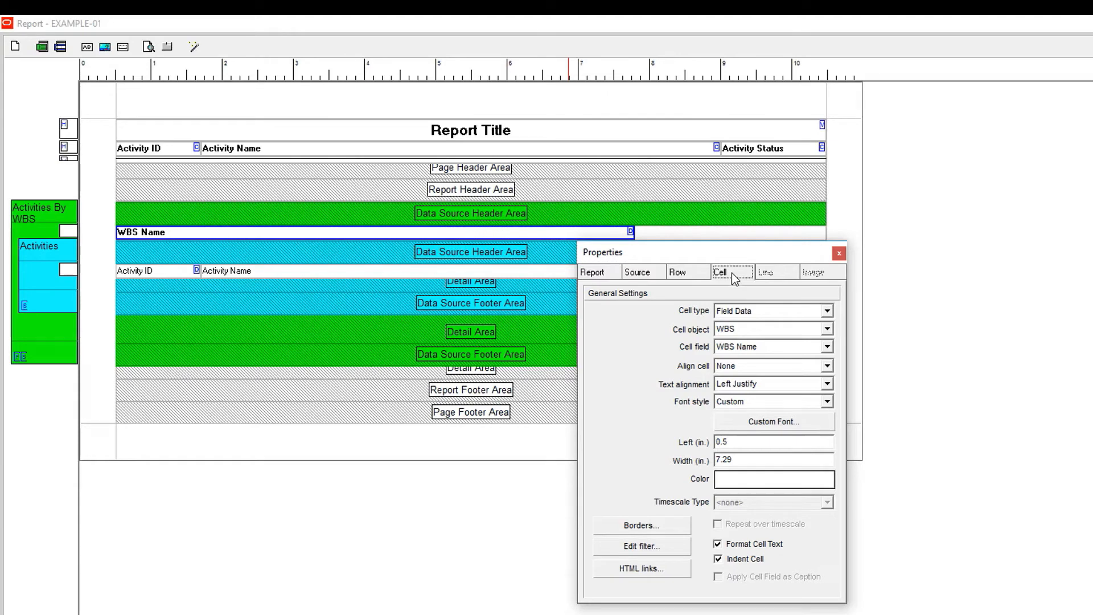
{"action": "left_click_drag", "start_coordinate": [697, 250], "coordinate": [675, 330]}
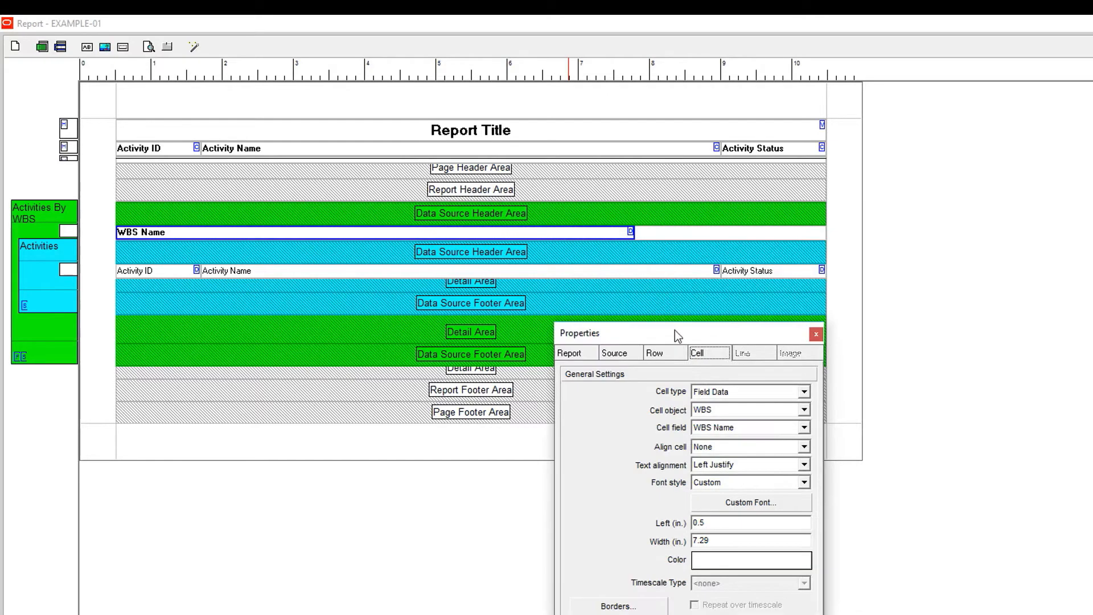
{"action": "left_click", "coordinate": [582, 231]}
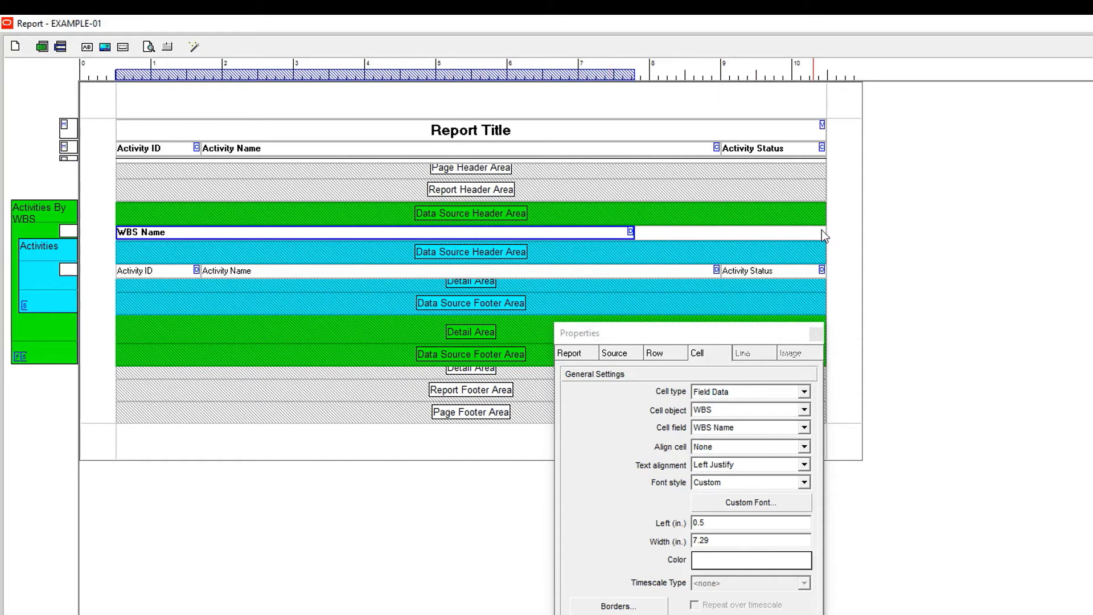
{"action": "left_click", "coordinate": [681, 235]}
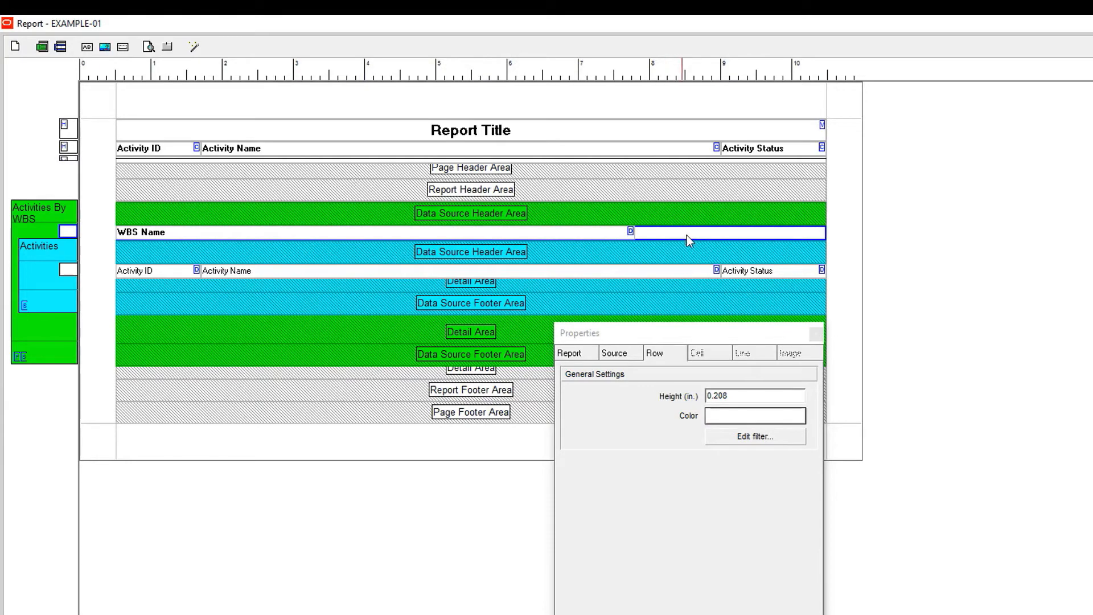
{"action": "left_click", "coordinate": [590, 235]}
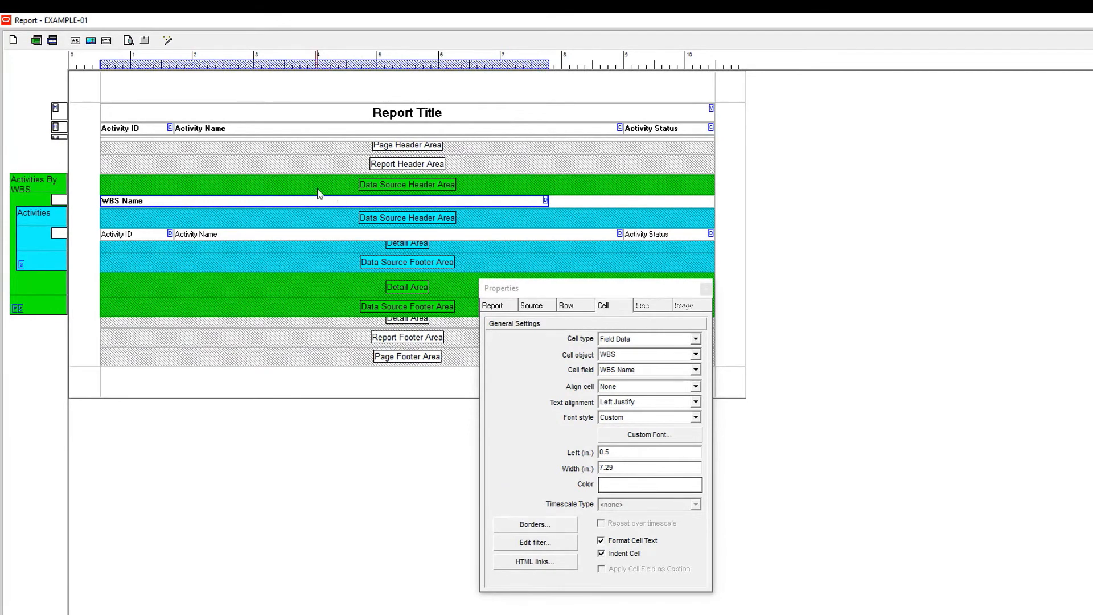
{"action": "left_click", "coordinate": [534, 525]}
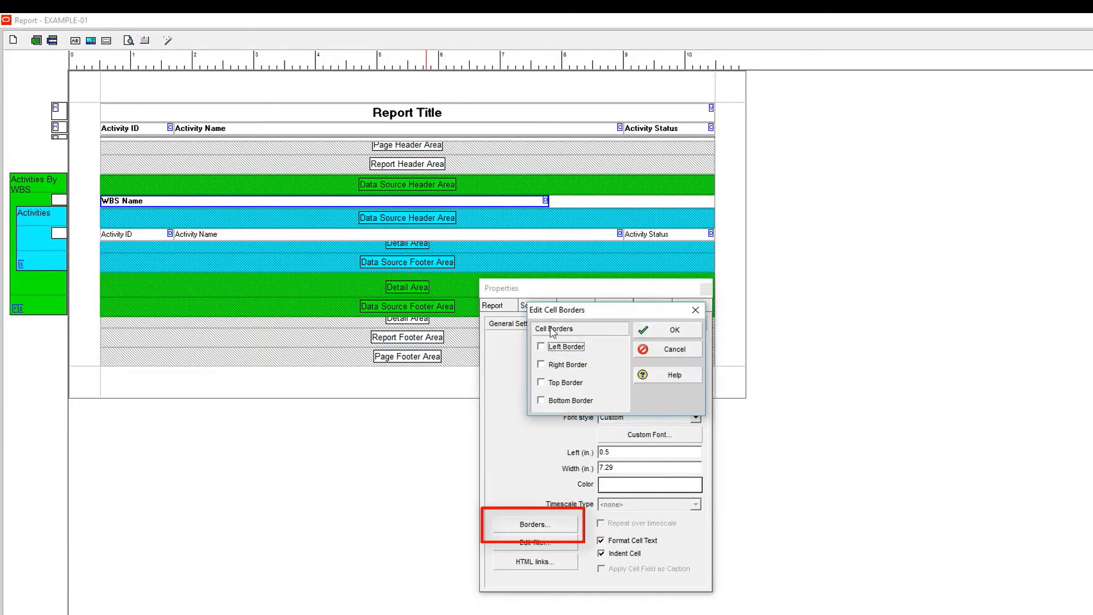
{"action": "left_click", "coordinate": [542, 365]}
{"action": "left_click", "coordinate": [542, 384]}
{"action": "left_click", "coordinate": [542, 400]}
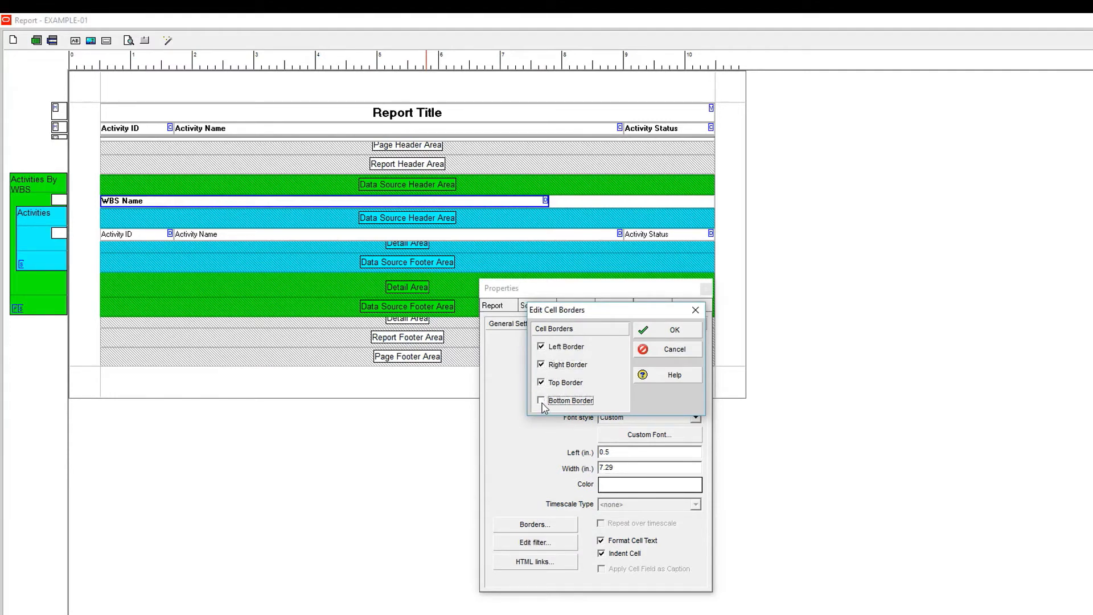
{"action": "left_click", "coordinate": [680, 332]}
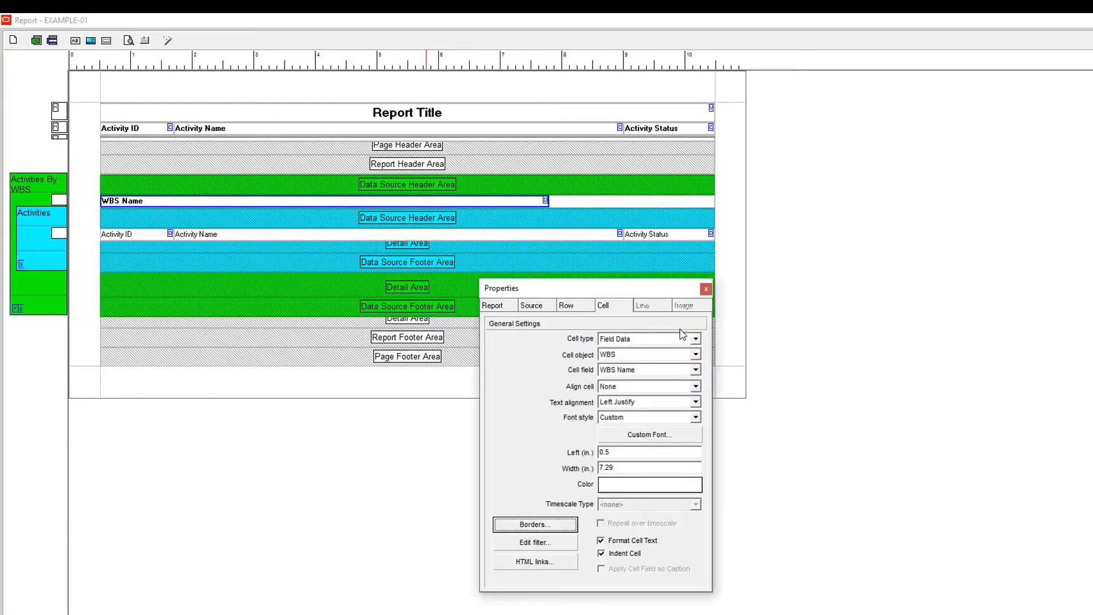
{"action": "left_click", "coordinate": [135, 39]}
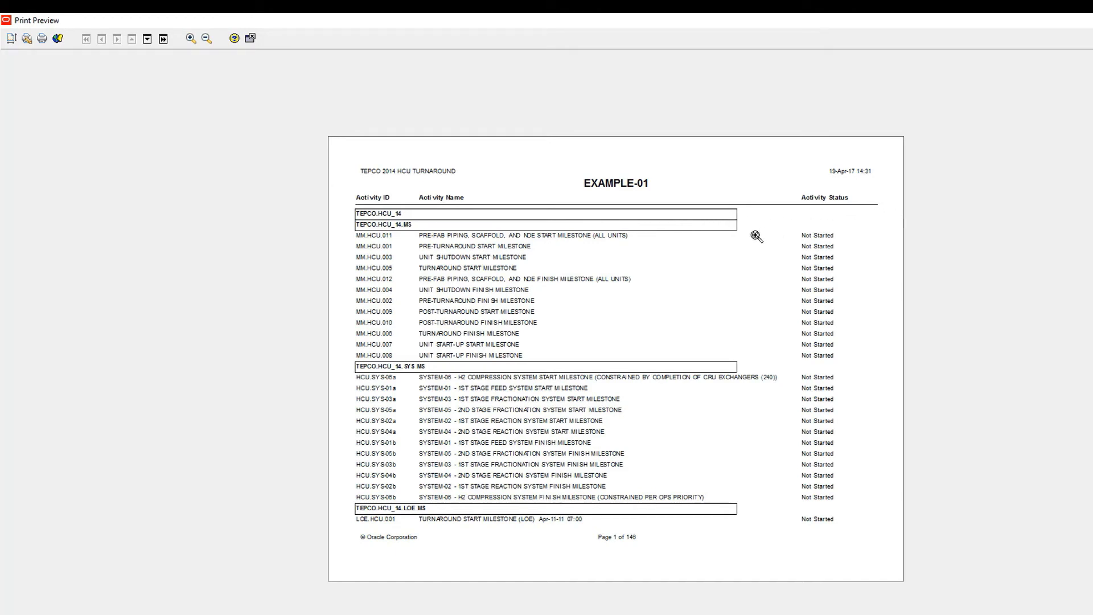
{"action": "left_click", "coordinate": [250, 39]}
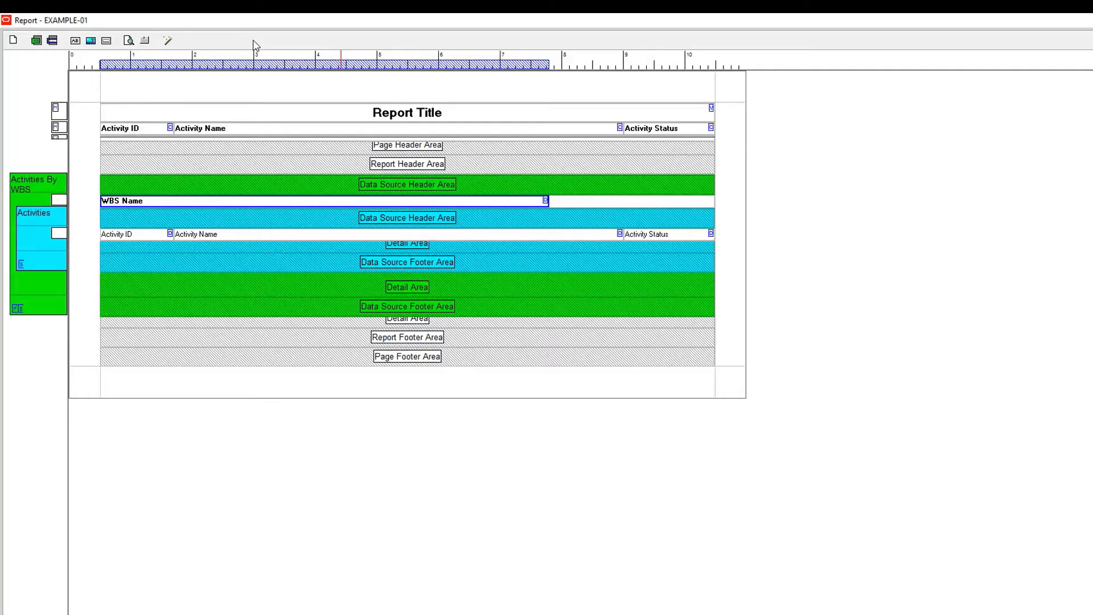
Set Align cell to Center for the WBS Name cell and preview the report.
{"action": "double_click", "coordinate": [333, 200]}
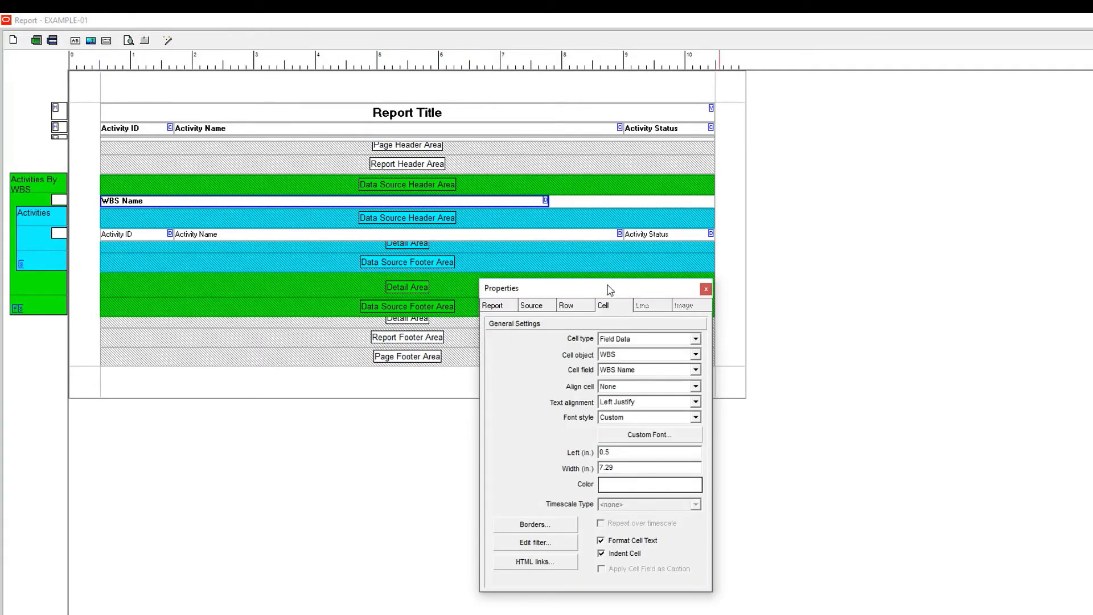
{"action": "left_click", "coordinate": [618, 307]}
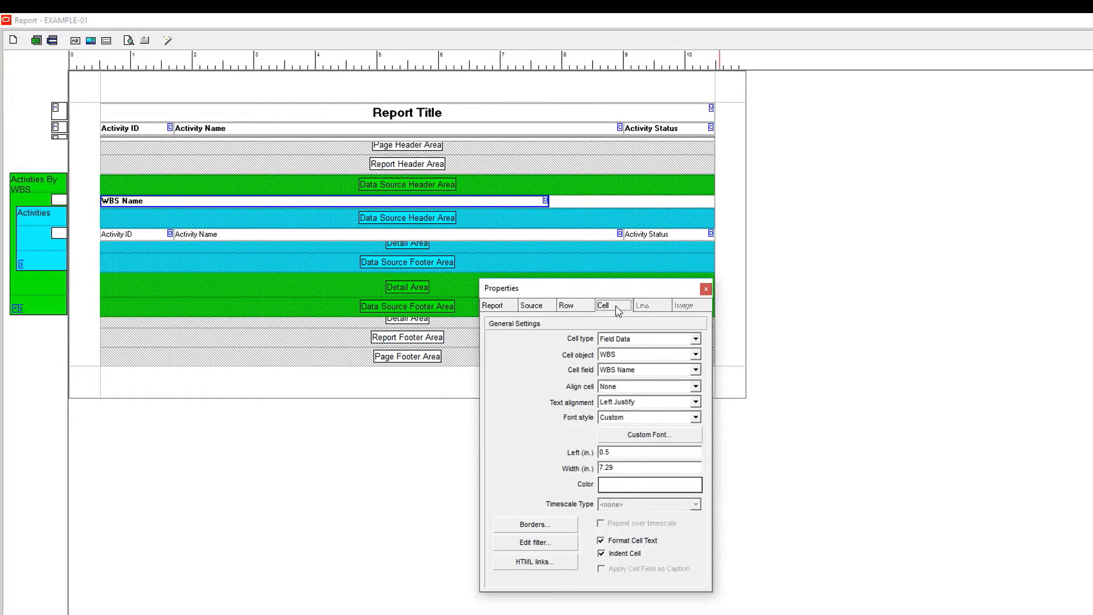
{"action": "left_click", "coordinate": [630, 391]}
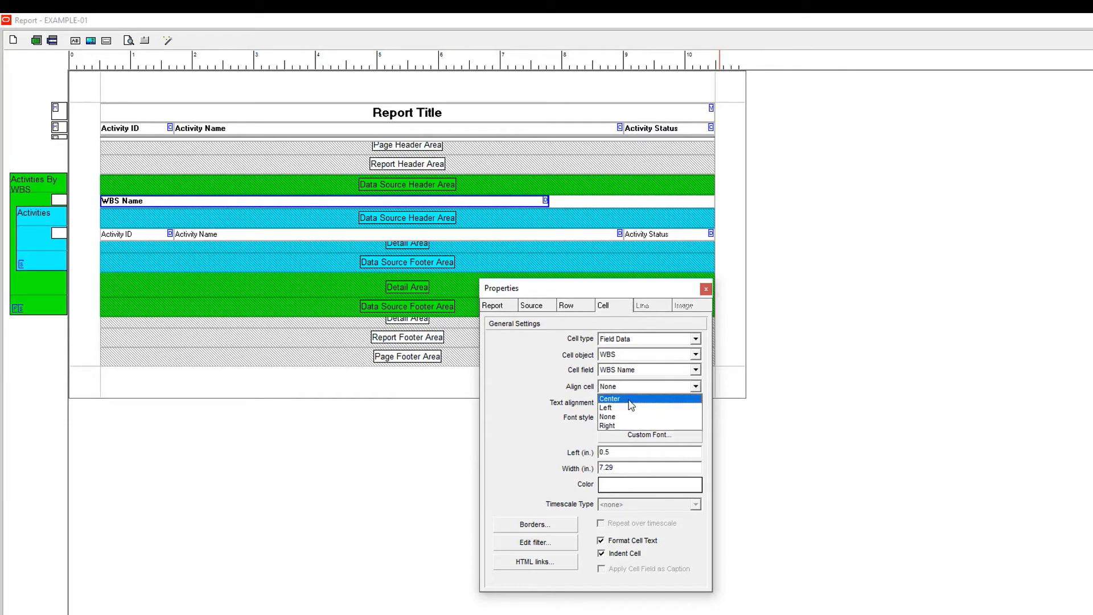
{"action": "left_click", "coordinate": [629, 401]}
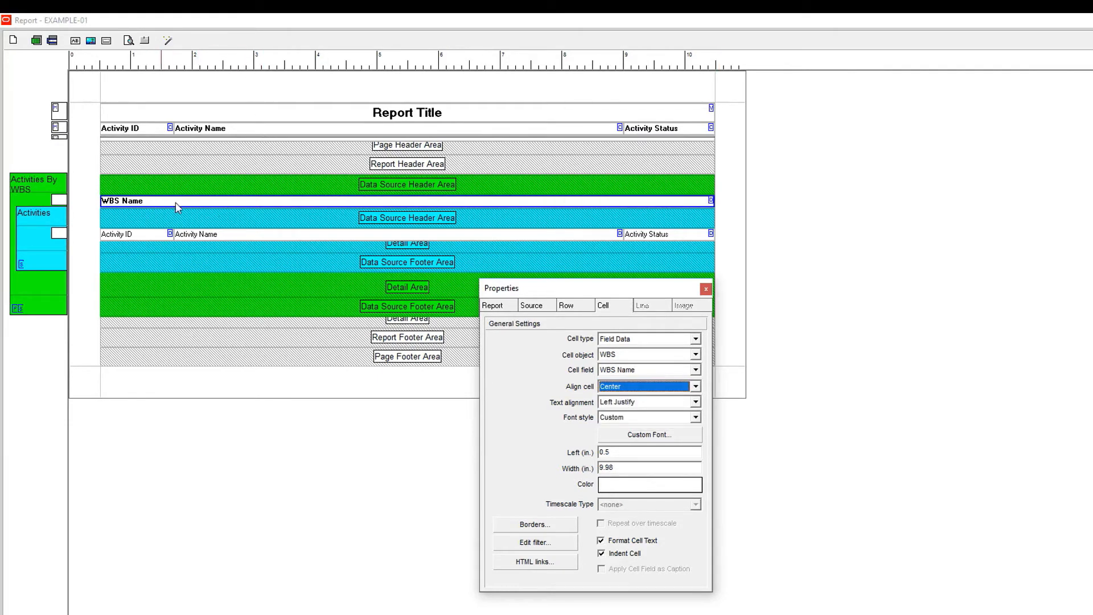
{"action": "left_click", "coordinate": [130, 43]}
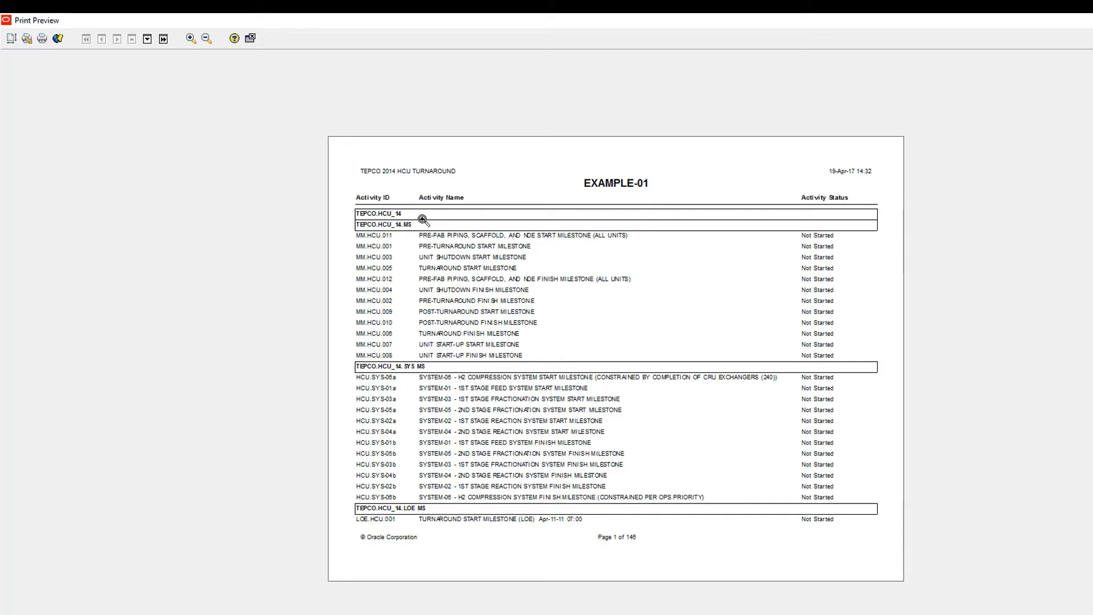
Page through the print preview to check the WBS Name rows and return to the report editor.
{"action": "key", "text": "Page_Down"}
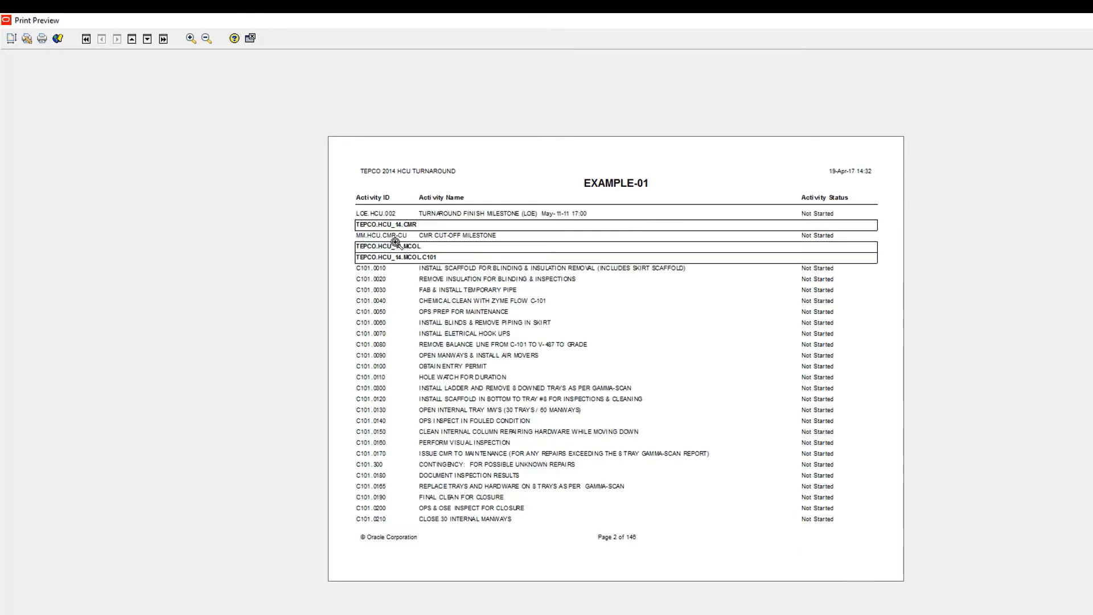
{"action": "key", "text": "Page_Down"}
{"action": "key", "text": "Page_Up"}
{"action": "key", "text": "Page_Up"}
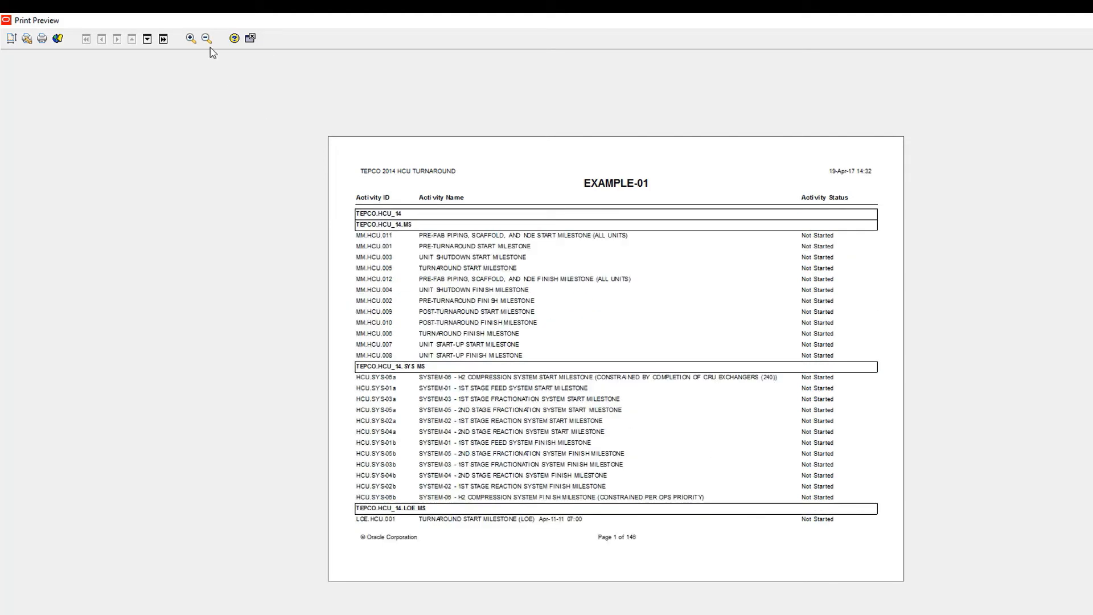
{"action": "left_click", "coordinate": [250, 38]}
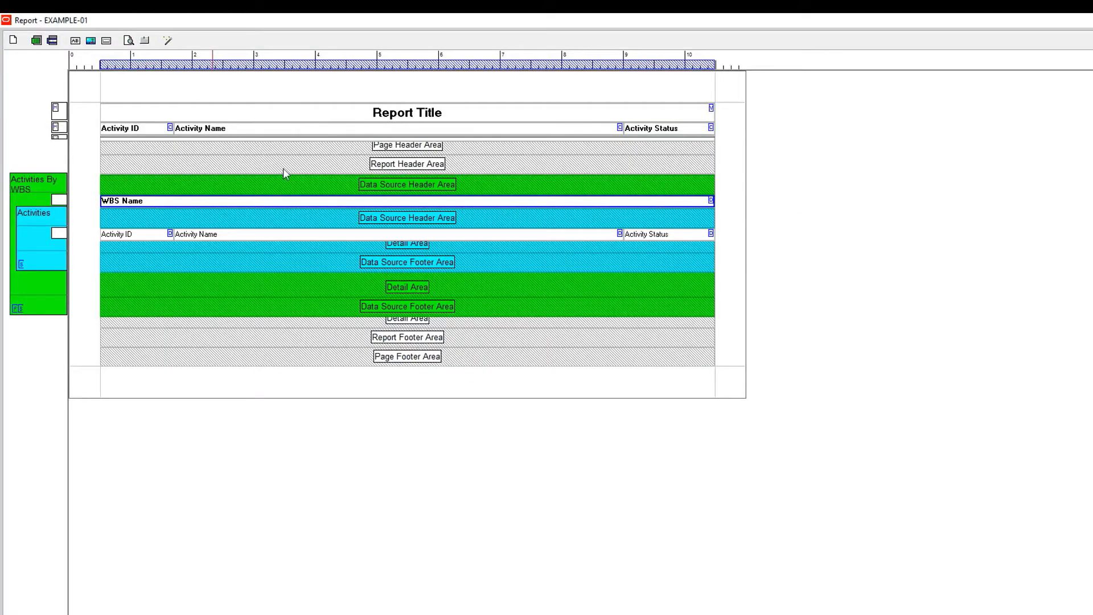
Turn on Hide if empty for the Activities By WBS data source and open the print preview.
{"action": "double_click", "coordinate": [196, 190]}
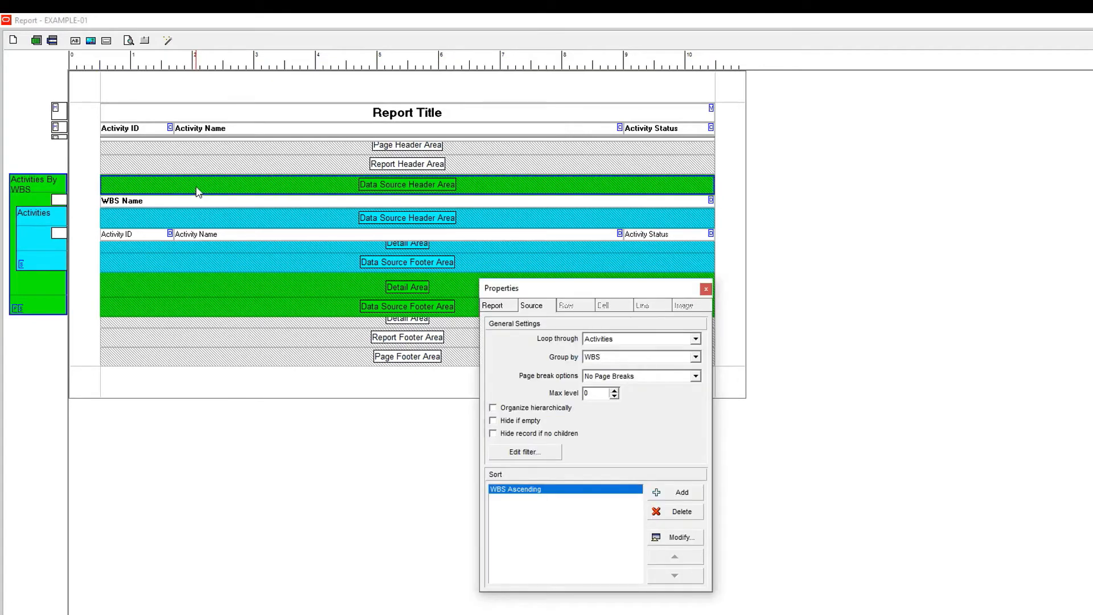
{"action": "left_click", "coordinate": [532, 306]}
{"action": "left_click", "coordinate": [493, 422]}
{"action": "left_click", "coordinate": [126, 41]}
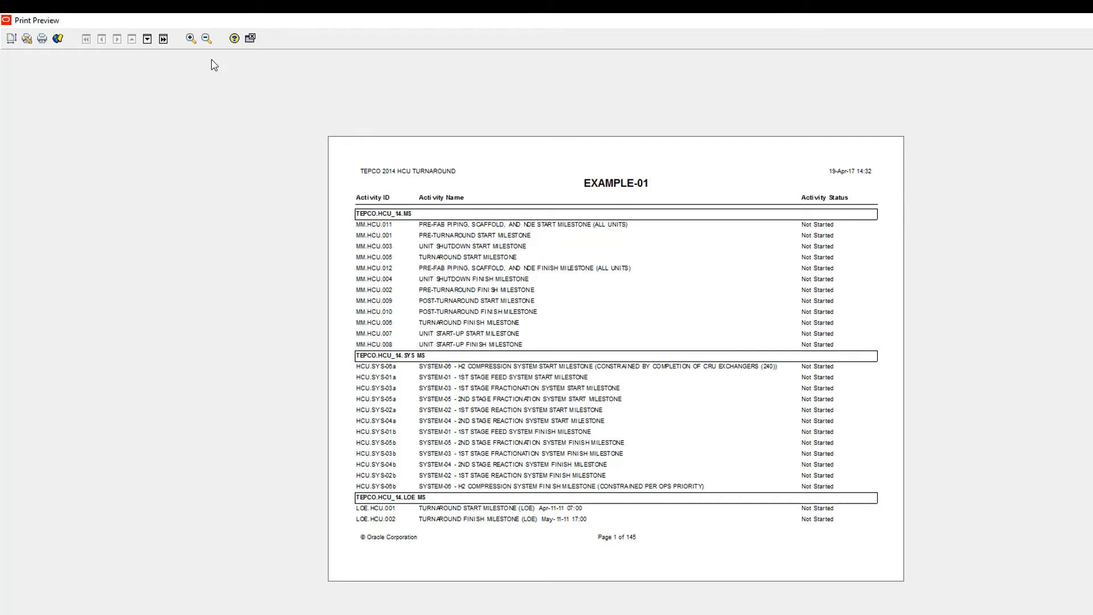
Browse the first pages of the print preview for empty WBS groups and return to the report editor.
{"action": "left_click", "coordinate": [147, 40]}
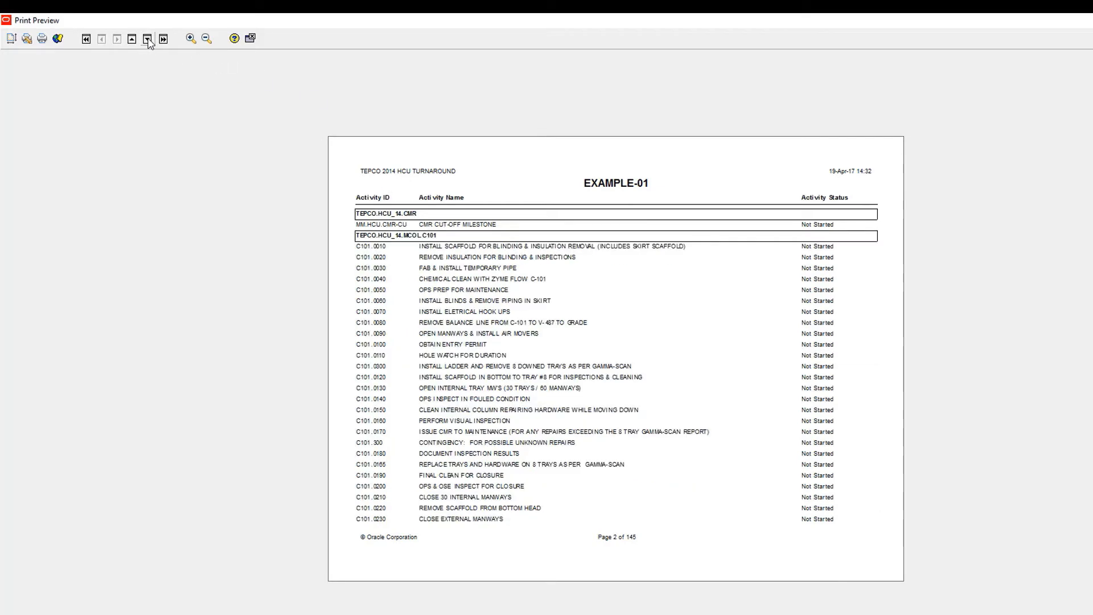
{"action": "left_click", "coordinate": [147, 40]}
{"action": "left_click", "coordinate": [148, 39]}
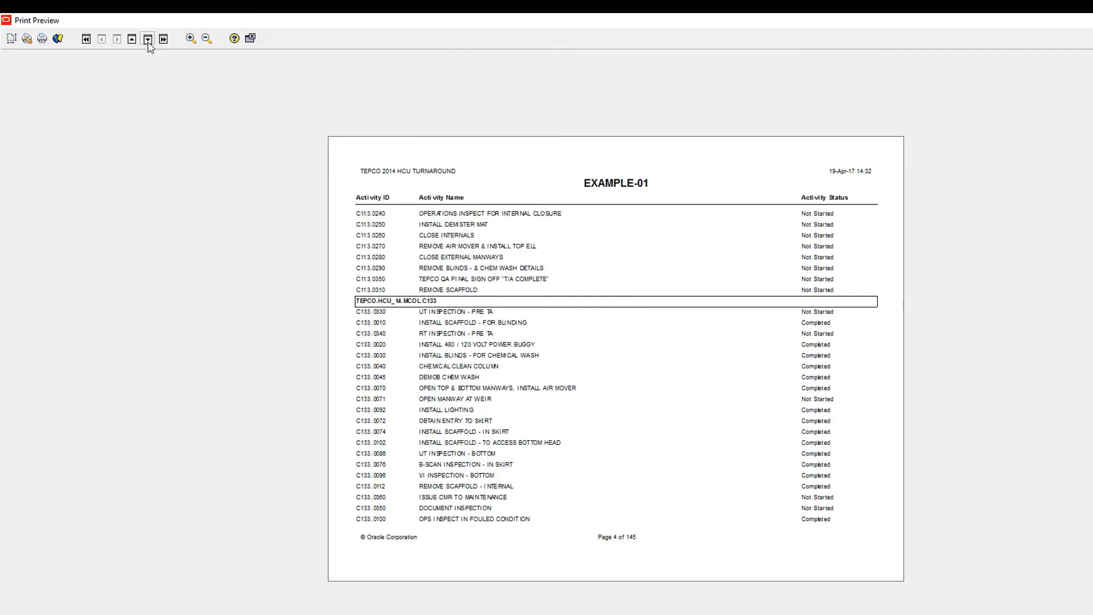
{"action": "left_click", "coordinate": [147, 40]}
{"action": "left_click", "coordinate": [147, 40]}
{"action": "left_click", "coordinate": [131, 40]}
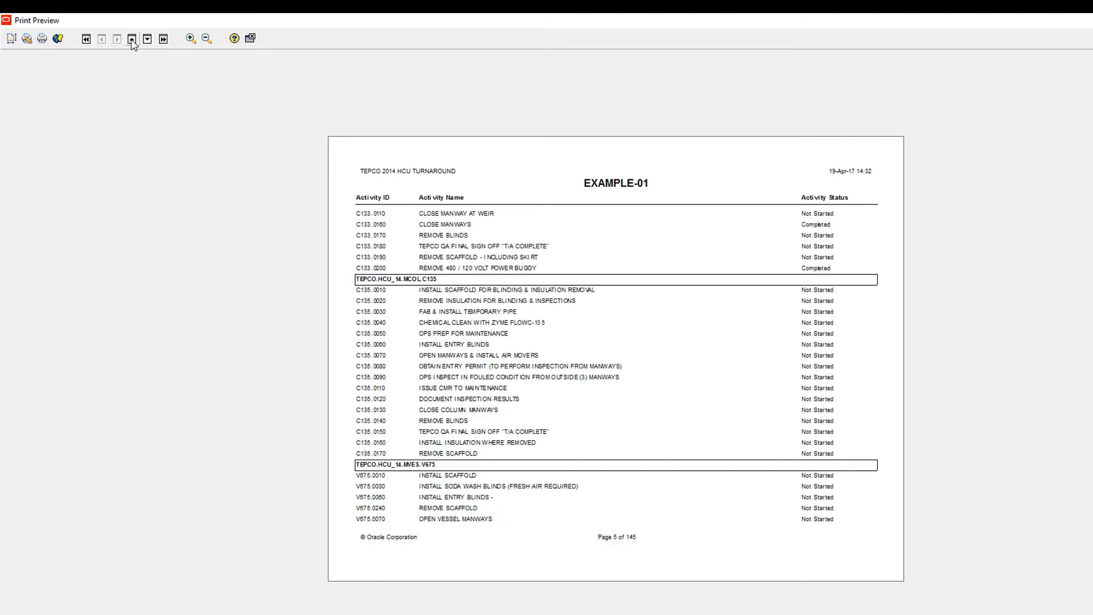
{"action": "left_click", "coordinate": [131, 39]}
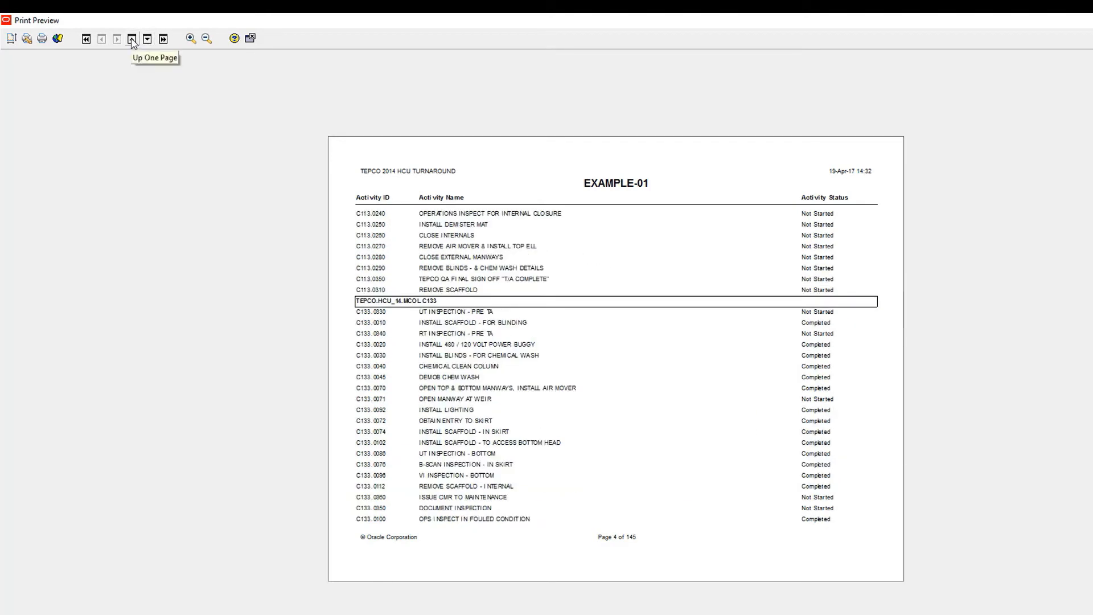
{"action": "left_click", "coordinate": [131, 40]}
{"action": "left_click", "coordinate": [132, 40]}
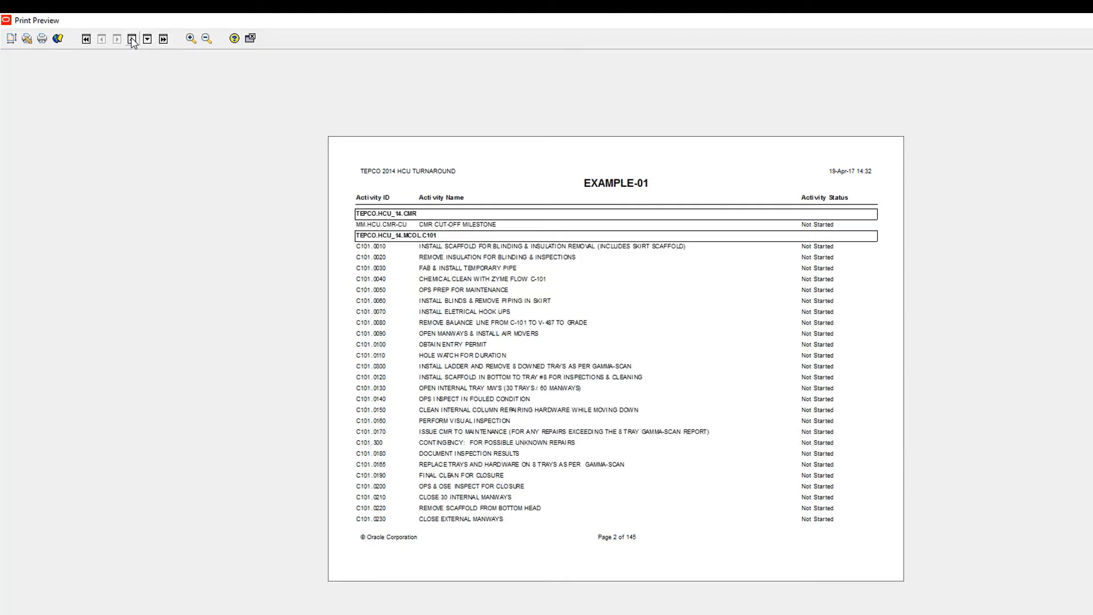
{"action": "left_click", "coordinate": [132, 40]}
{"action": "left_click", "coordinate": [250, 38]}
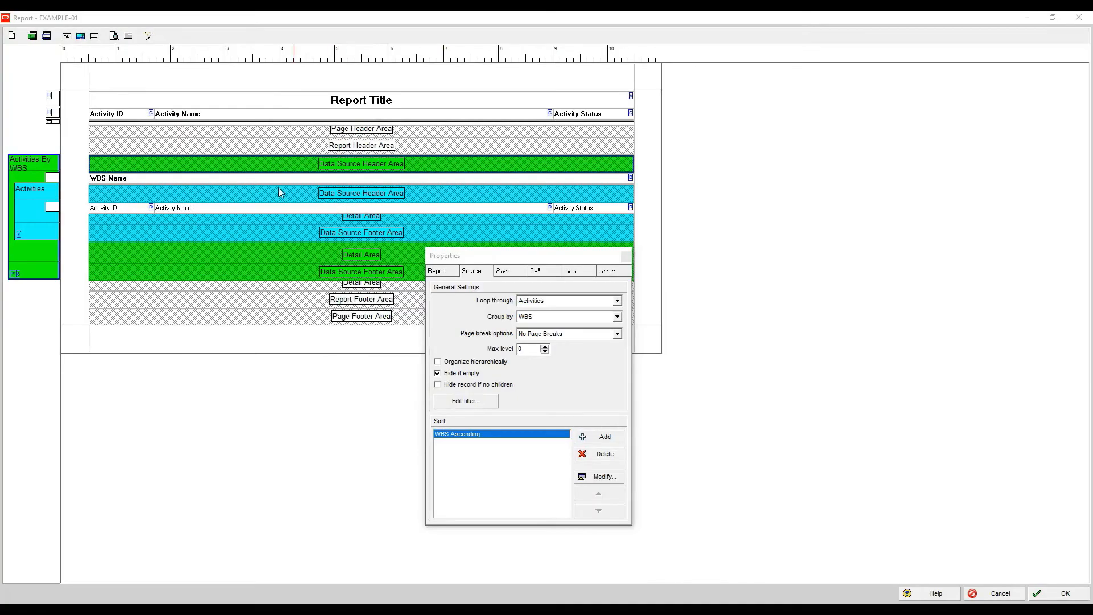
Set the WBS Name cell's color to light green and check the WBS bands in print preview.
{"action": "left_click", "coordinate": [188, 179]}
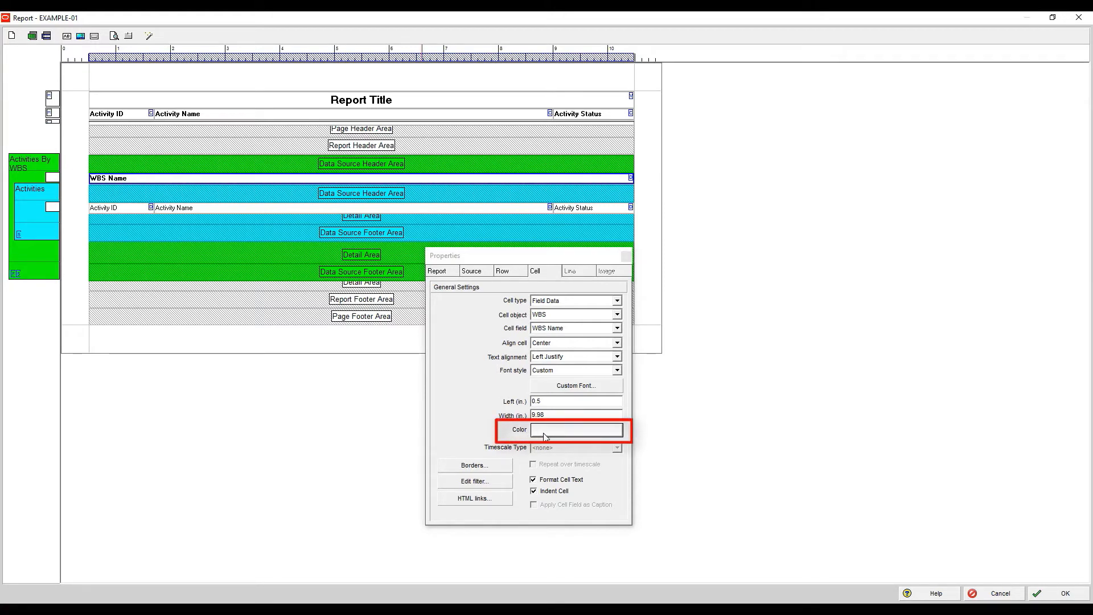
{"action": "left_click", "coordinate": [558, 437]}
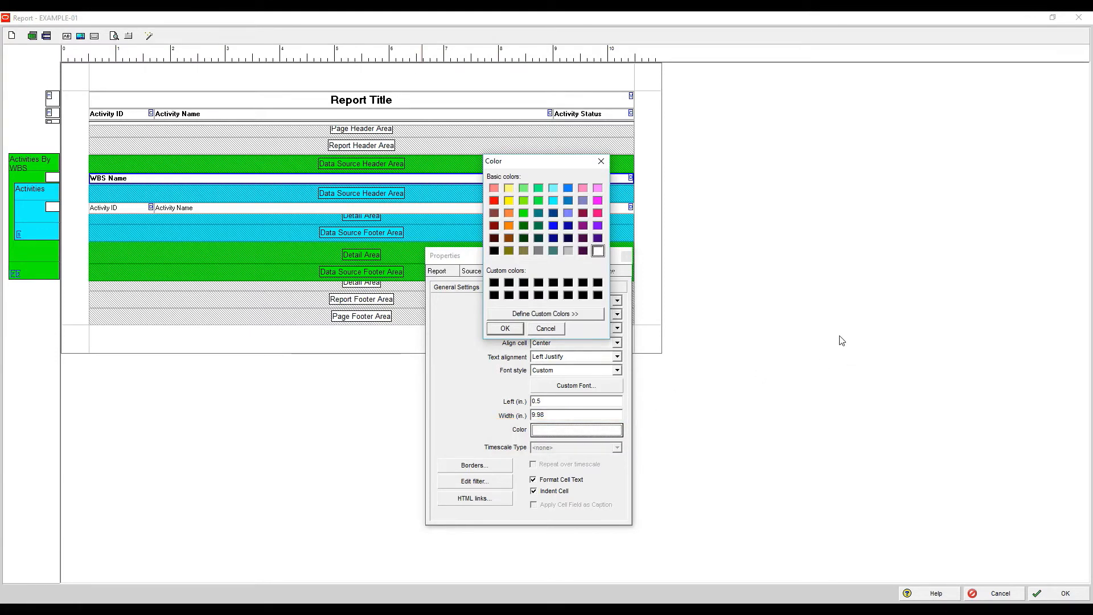
{"action": "left_click", "coordinate": [523, 191]}
{"action": "left_click", "coordinate": [516, 330]}
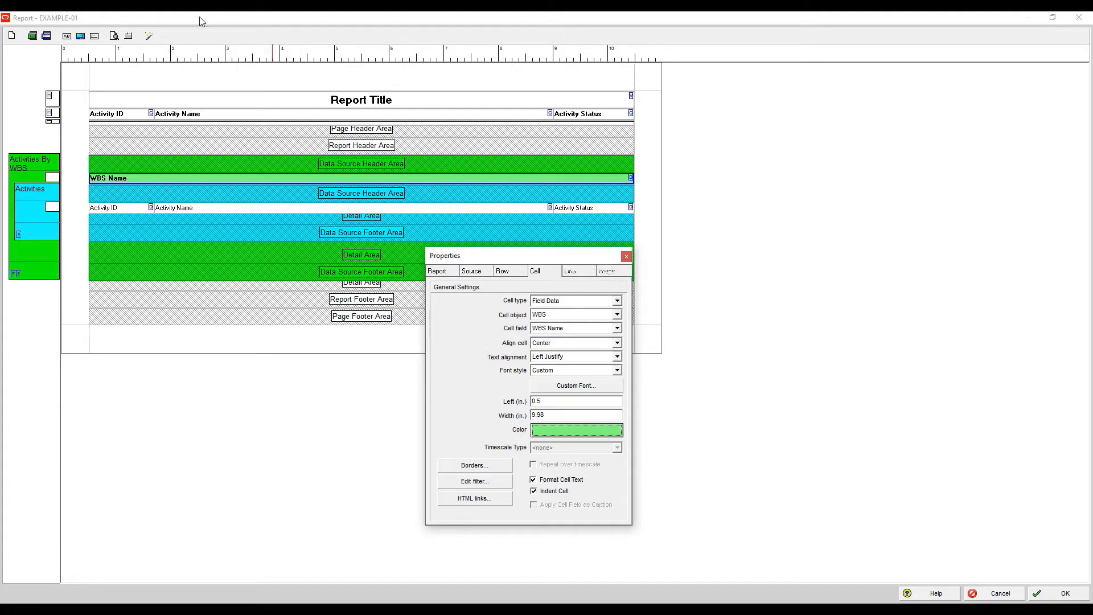
{"action": "left_click", "coordinate": [114, 36]}
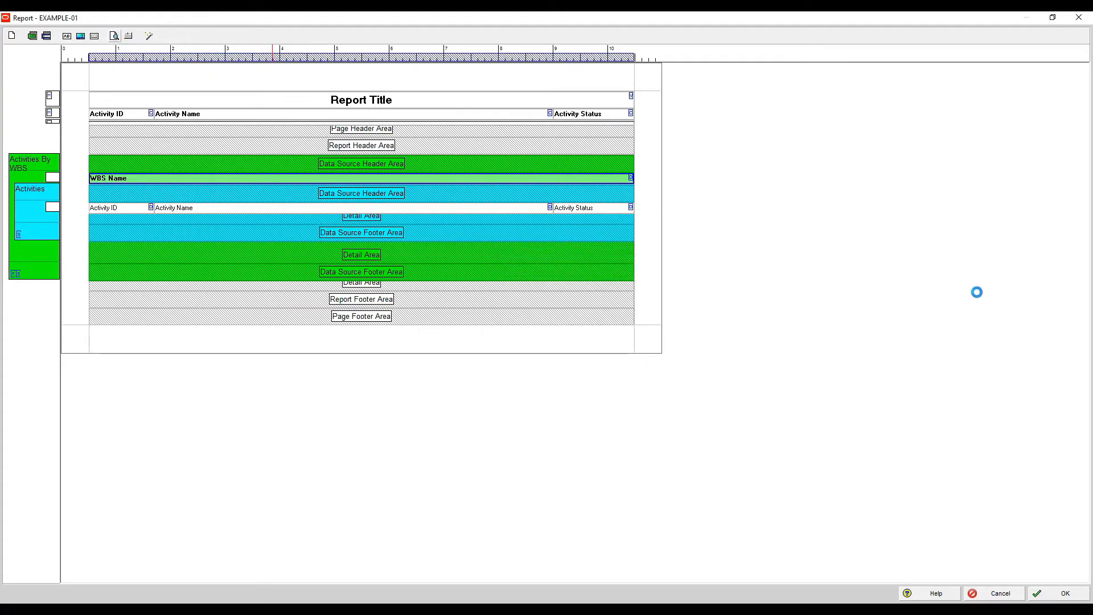
{"action": "scroll", "coordinate": [396, 212], "scroll_direction": "down", "scroll_amount": 1}
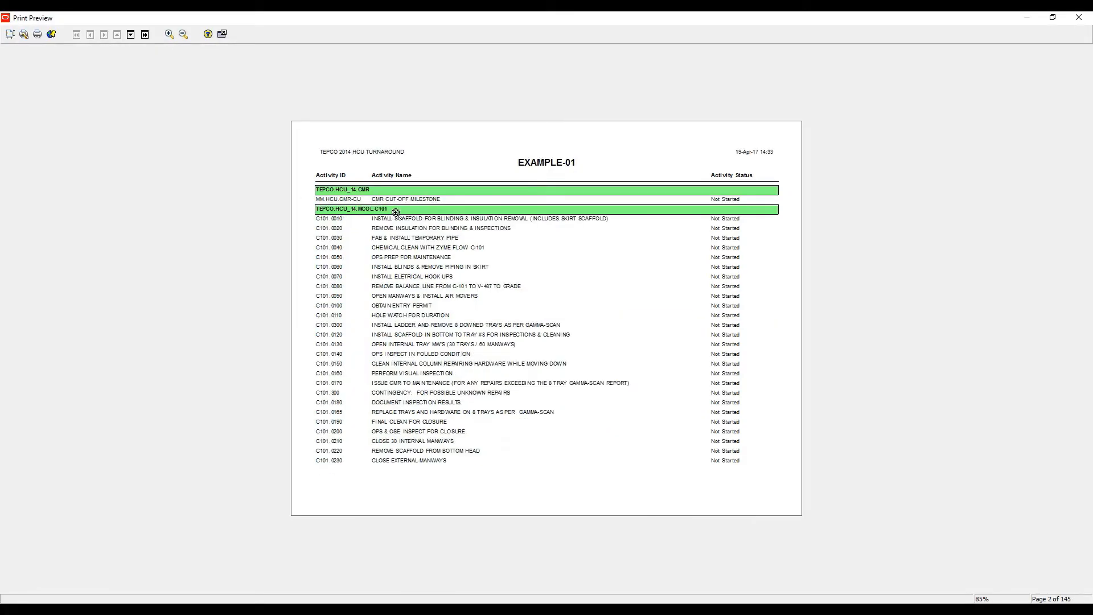
{"action": "scroll", "coordinate": [395, 213], "scroll_direction": "down", "scroll_amount": 2}
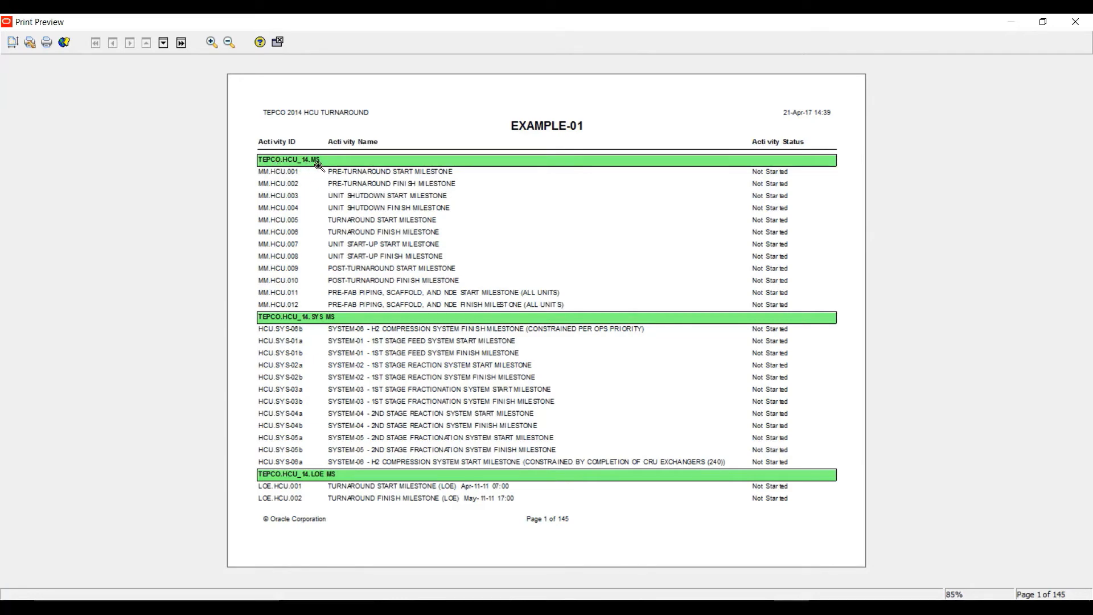
{"action": "left_click", "coordinate": [277, 41]}
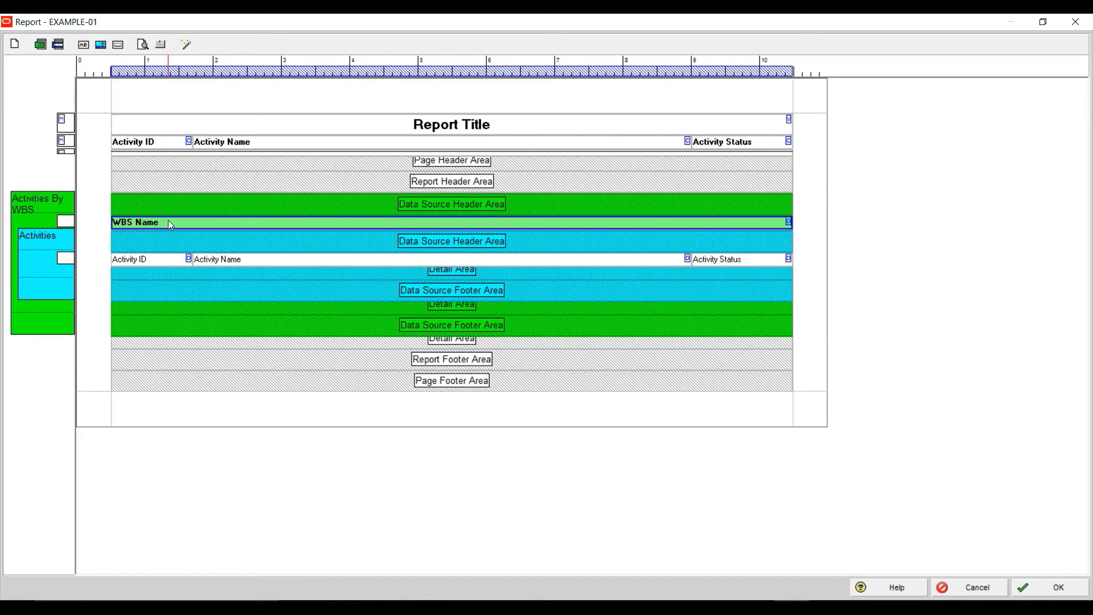
Try WBS Code as the Cell field of the WBS Name cell and switch it back to WBS Name.
{"action": "double_click", "coordinate": [169, 221]}
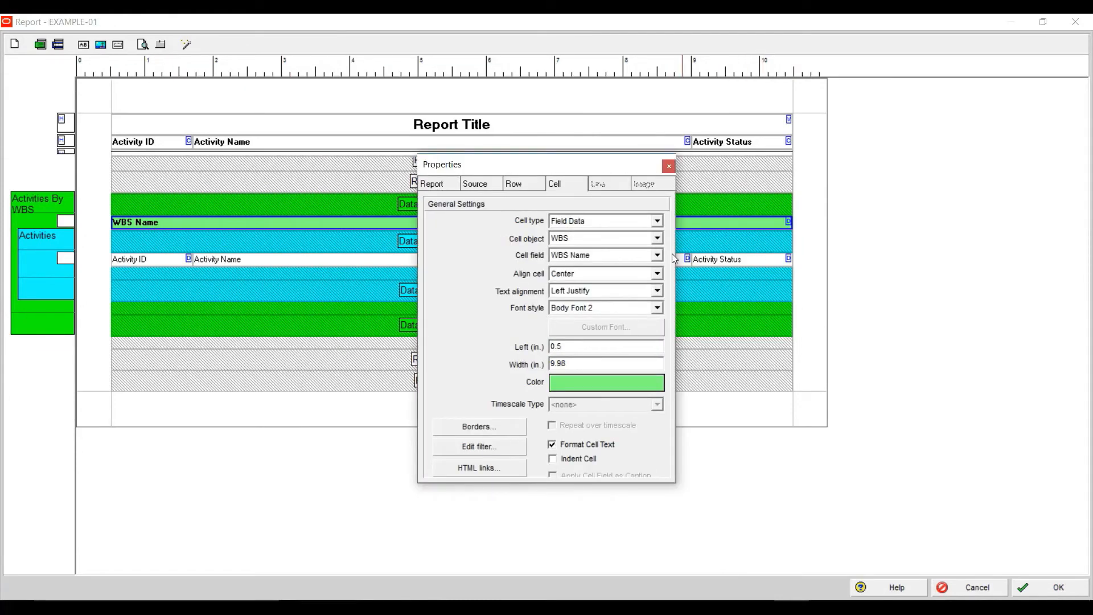
{"action": "left_click", "coordinate": [657, 255]}
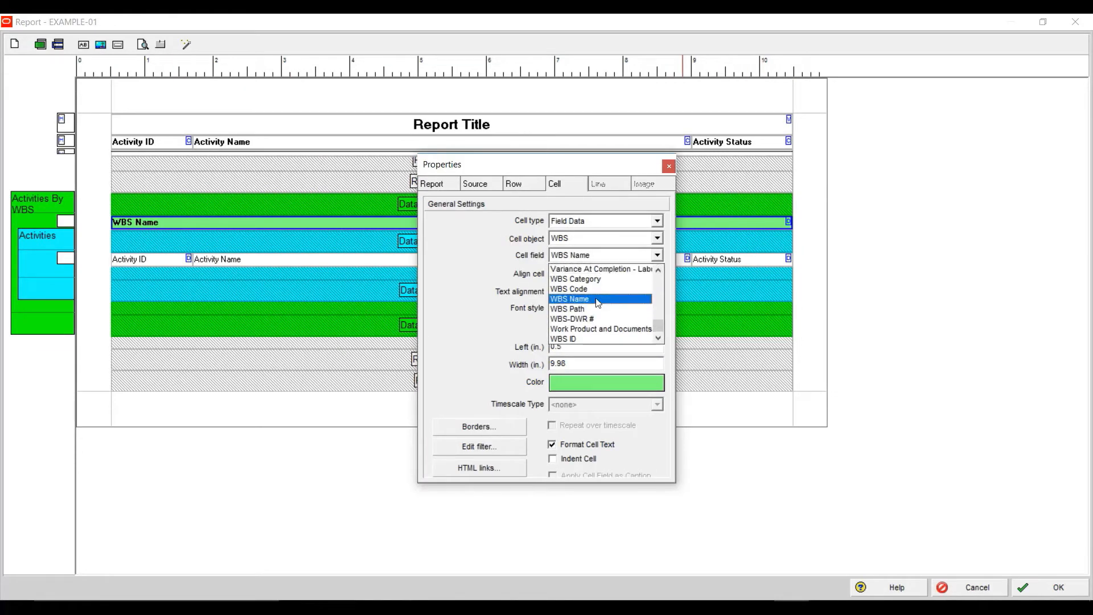
{"action": "left_click", "coordinate": [603, 289]}
{"action": "left_click", "coordinate": [642, 255]}
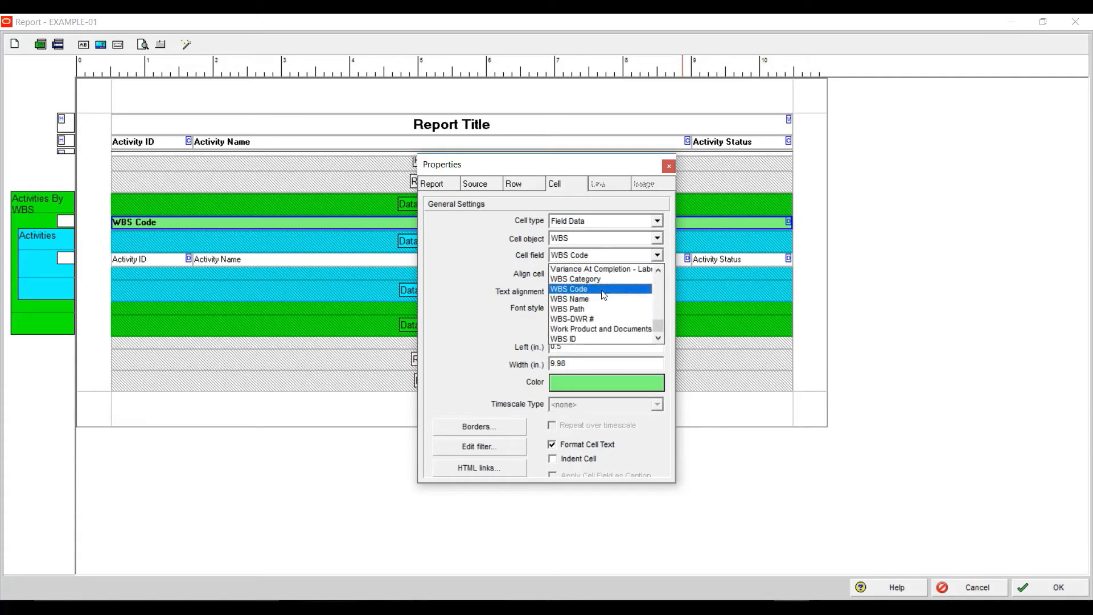
{"action": "left_click", "coordinate": [599, 299]}
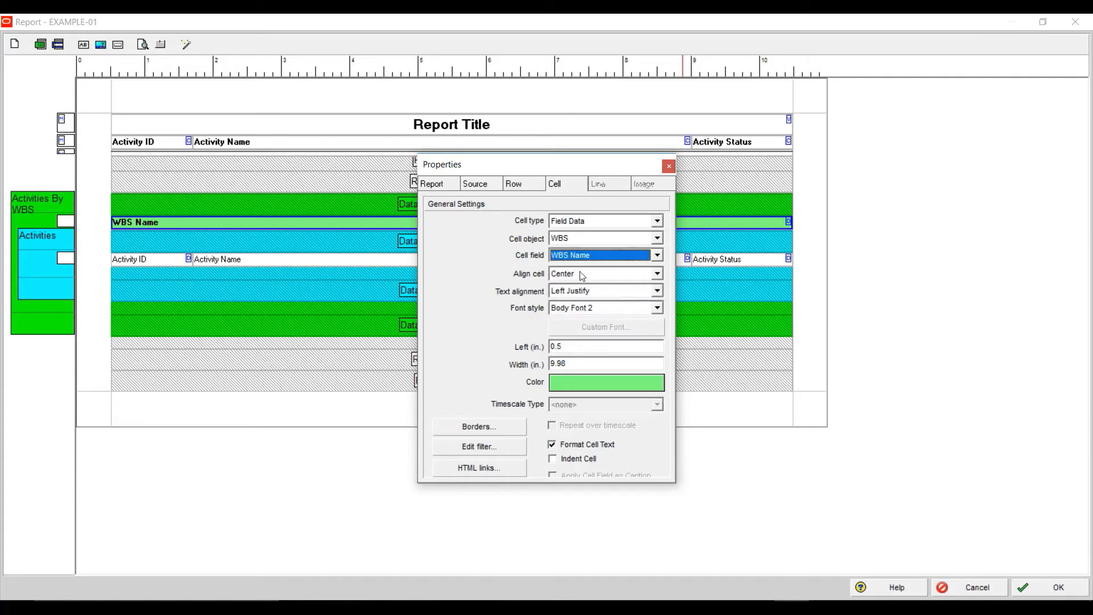
Check the text shown in the WBS bands in print preview and return to the report editor.
{"action": "left_click", "coordinate": [144, 46]}
{"action": "left_click", "coordinate": [118, 45]}
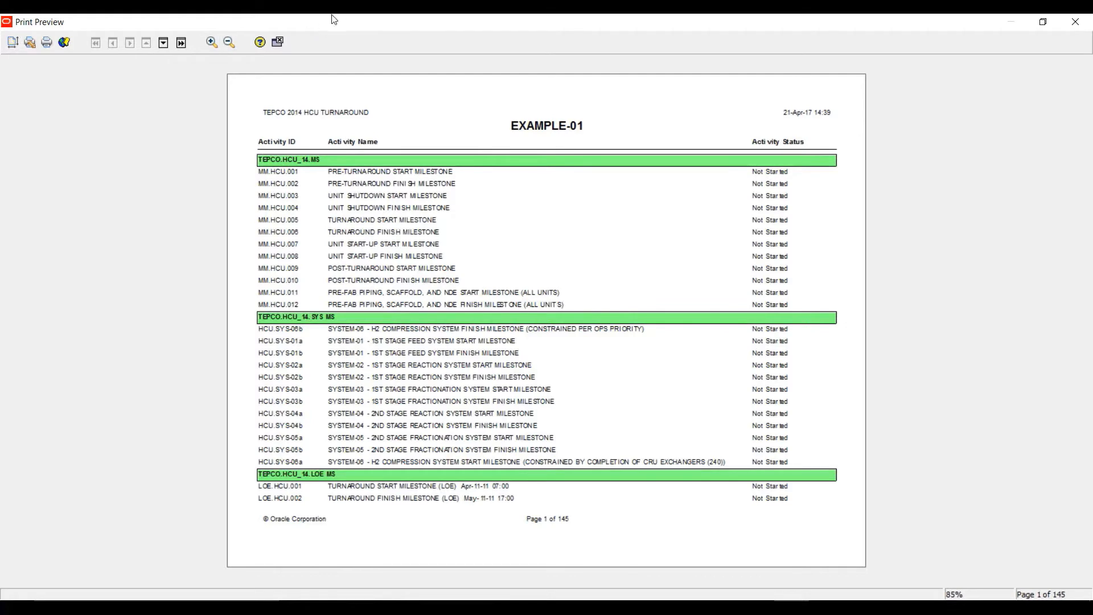
{"action": "left_click", "coordinate": [278, 44]}
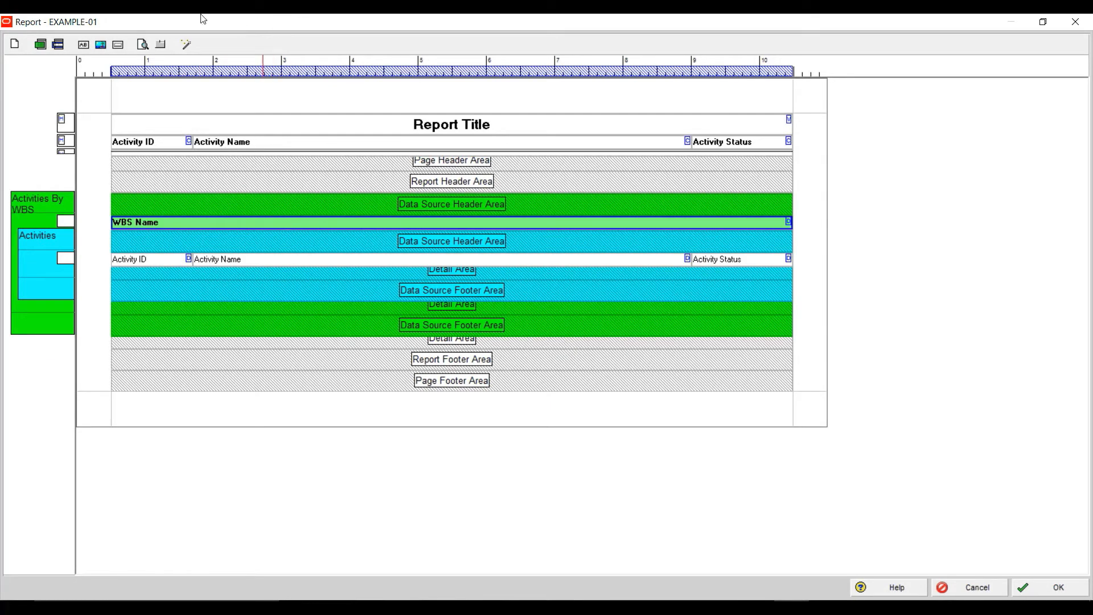
Rerun the Report Wizard with Activities as the subject area and open its Group and Sort settings.
{"action": "left_click", "coordinate": [186, 44]}
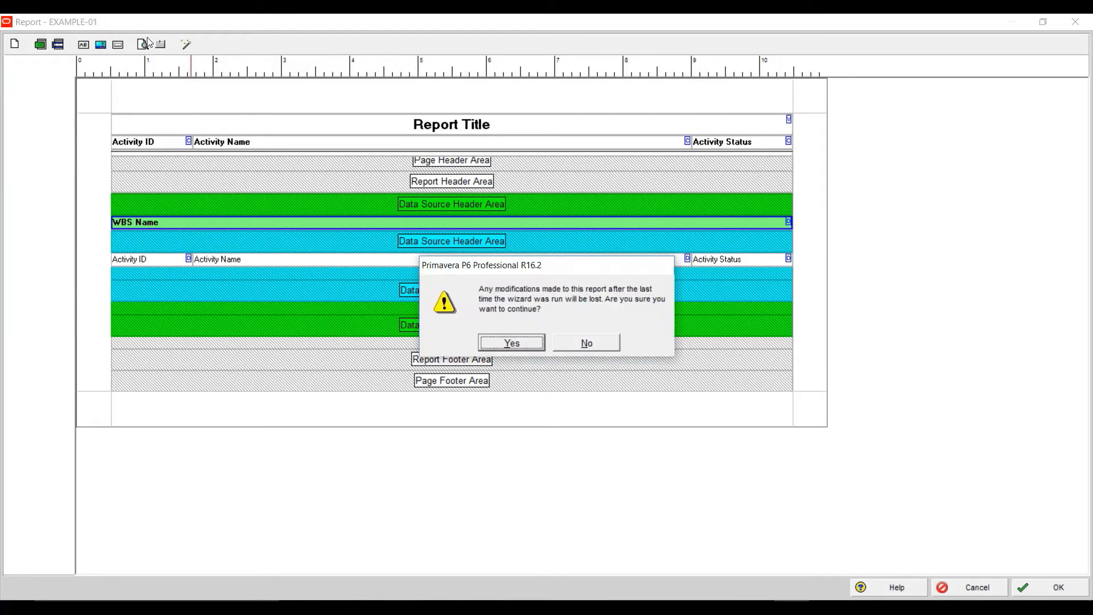
{"action": "left_click", "coordinate": [512, 342]}
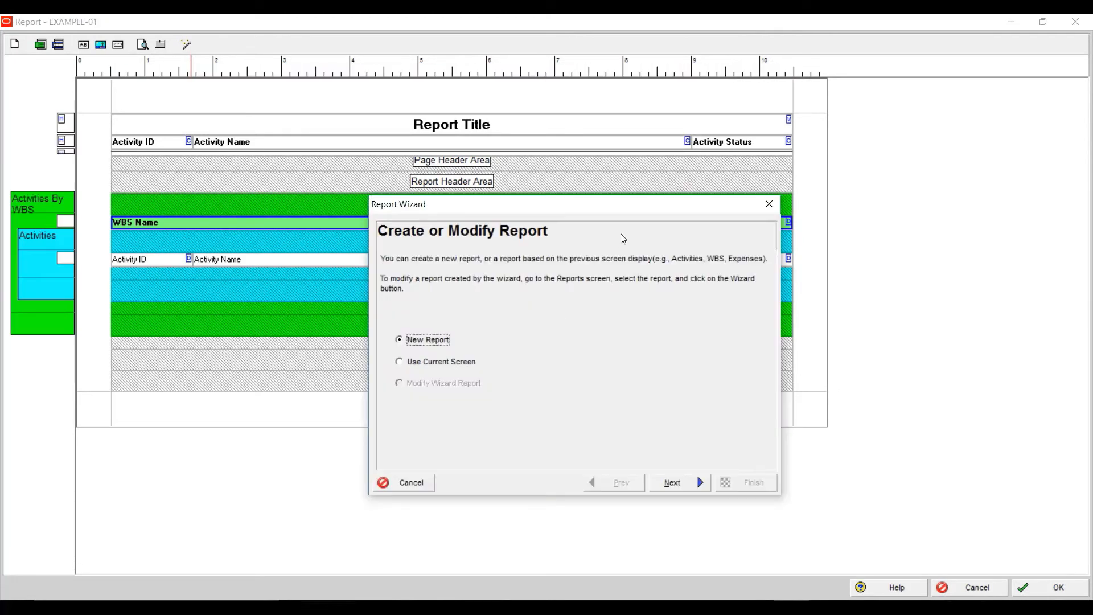
{"action": "left_click", "coordinate": [453, 361]}
{"action": "left_click", "coordinate": [674, 482]}
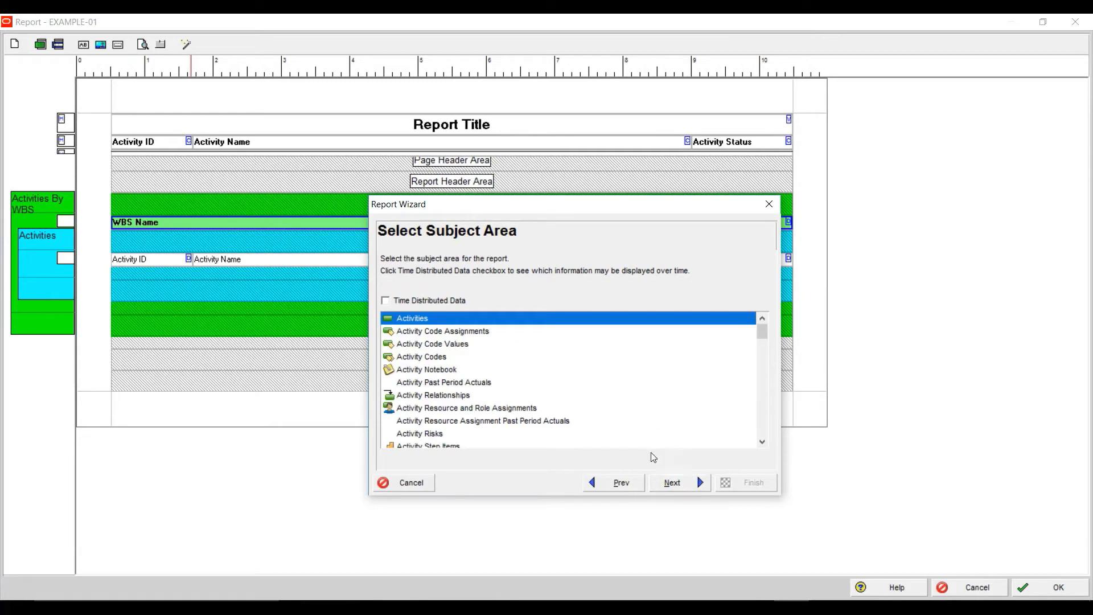
{"action": "key", "text": "Return"}
{"action": "key", "text": "Return"}
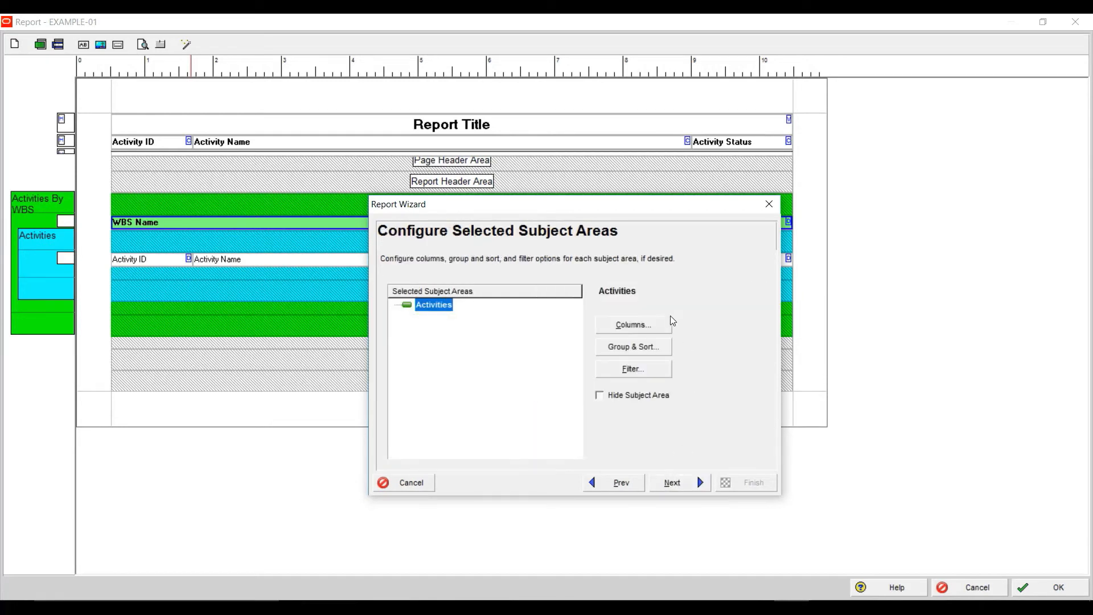
{"action": "left_click", "coordinate": [651, 346]}
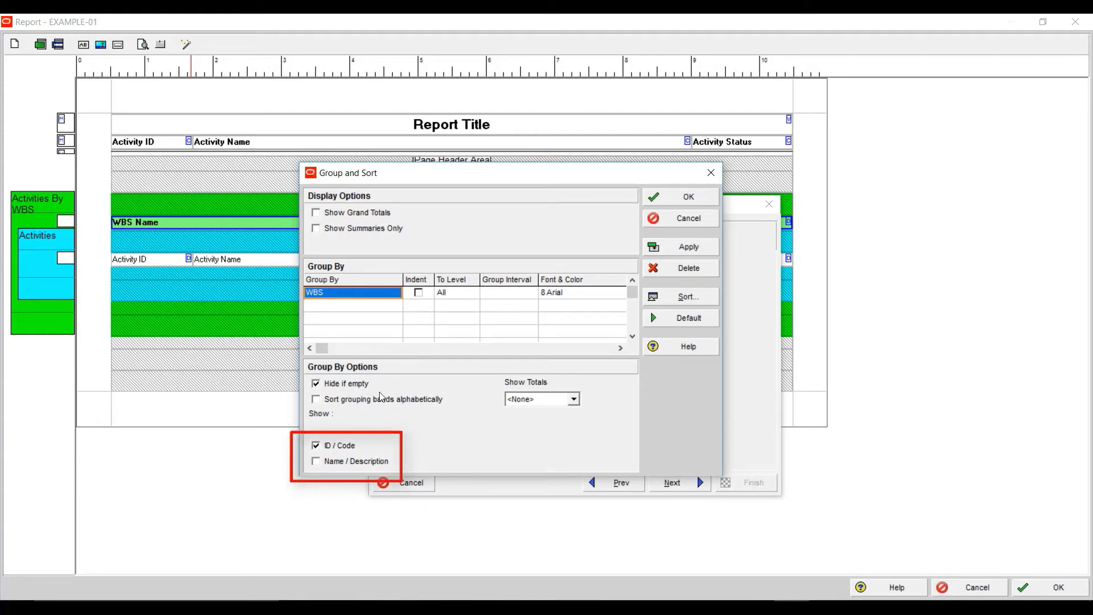
Try showing Name / Description instead of ID / Code for the WBS grouping, cancelling both the settings and the Report Wizard.
{"action": "left_click", "coordinate": [316, 463]}
{"action": "left_click", "coordinate": [329, 445]}
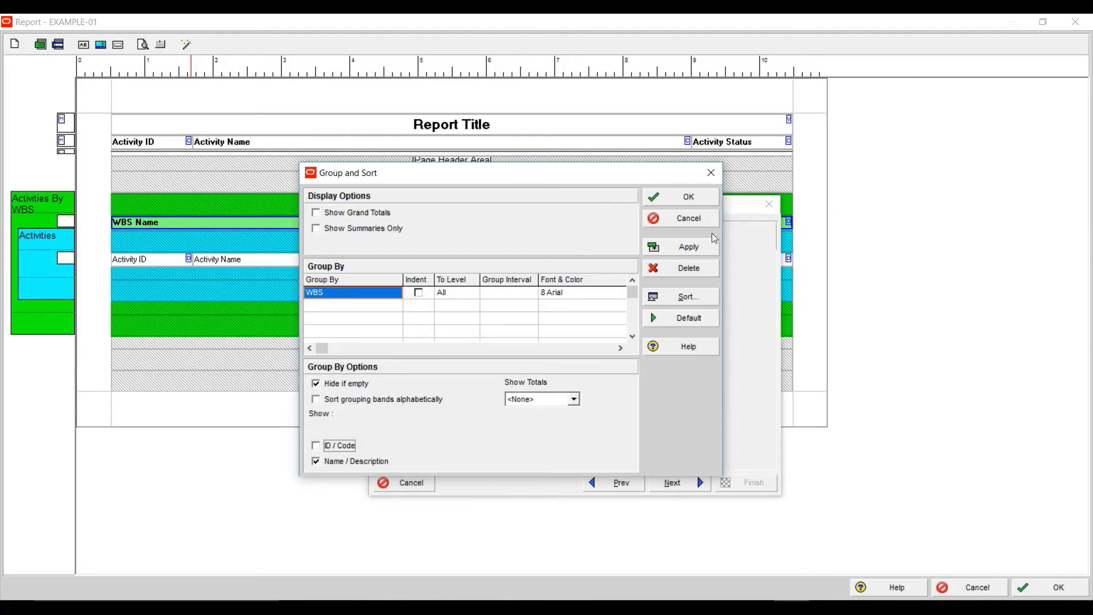
{"action": "left_click", "coordinate": [688, 218]}
{"action": "left_click", "coordinate": [409, 482]}
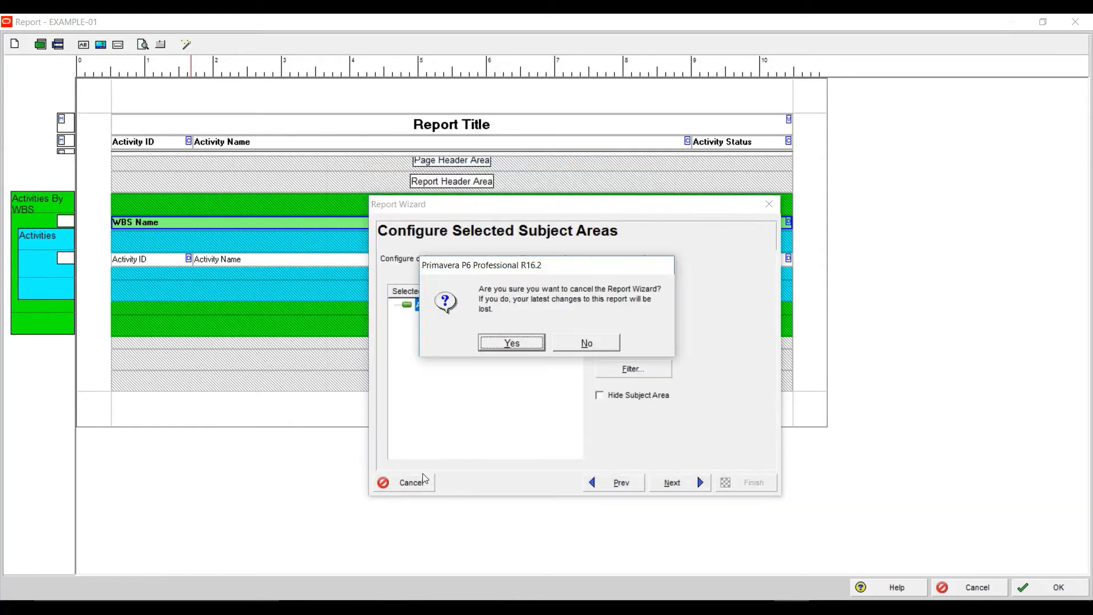
{"action": "left_click", "coordinate": [511, 343]}
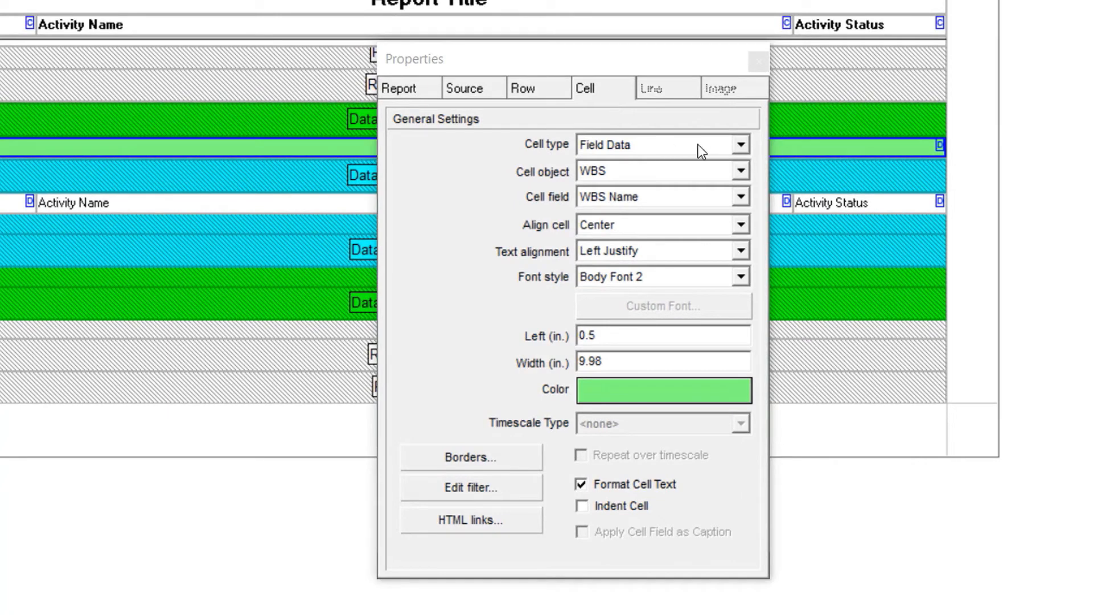
Examine the available Cell type options for the WBS Name cell and keep Field Data.
{"action": "left_click", "coordinate": [739, 143]}
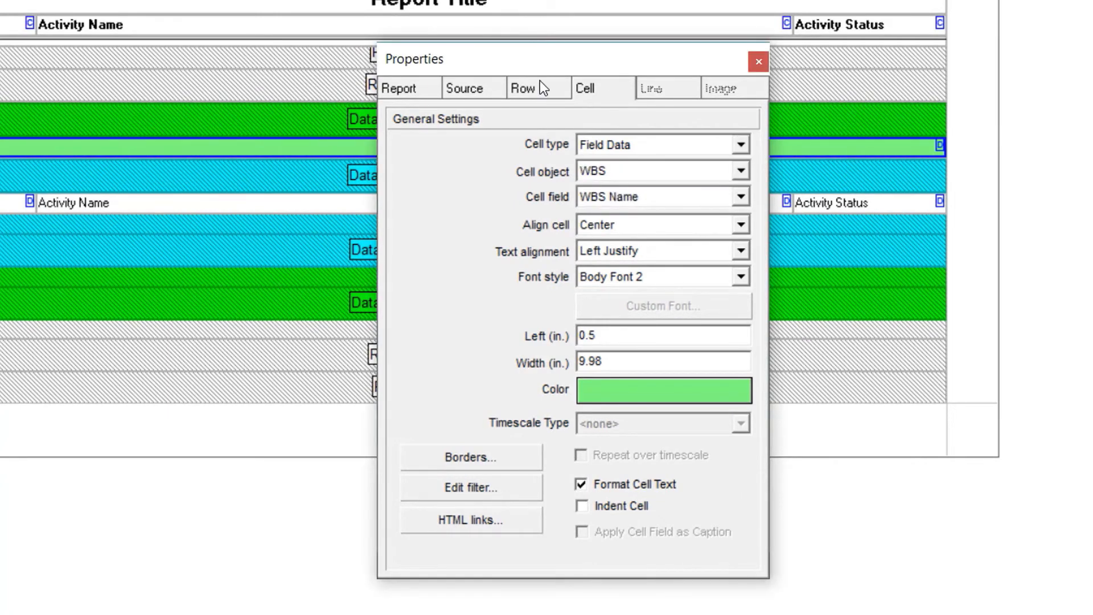
{"action": "key", "text": "alt+Down"}
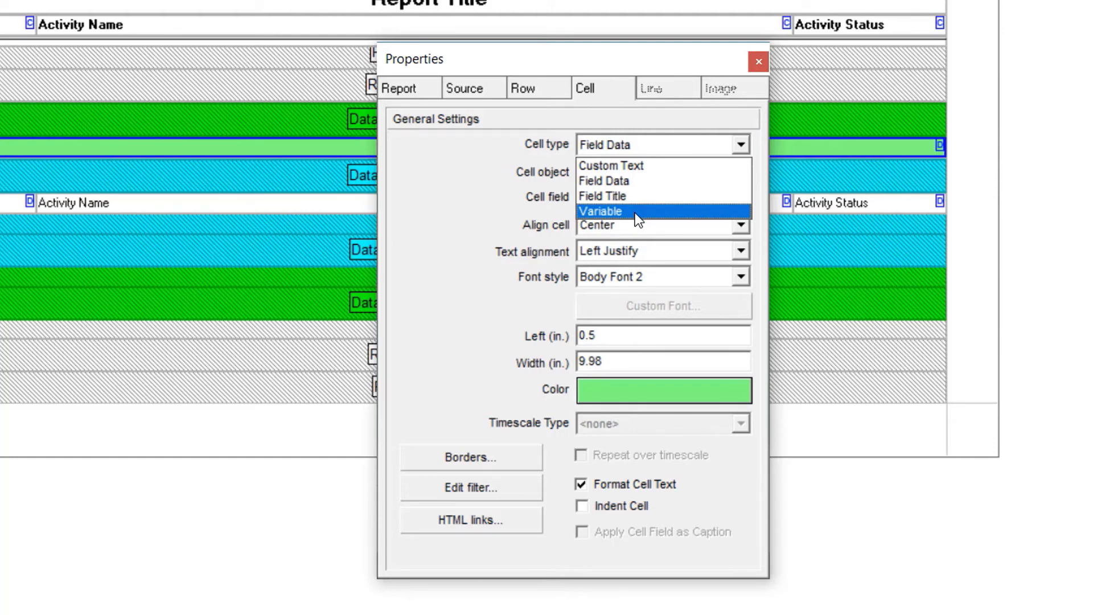
{"action": "left_click", "coordinate": [626, 183]}
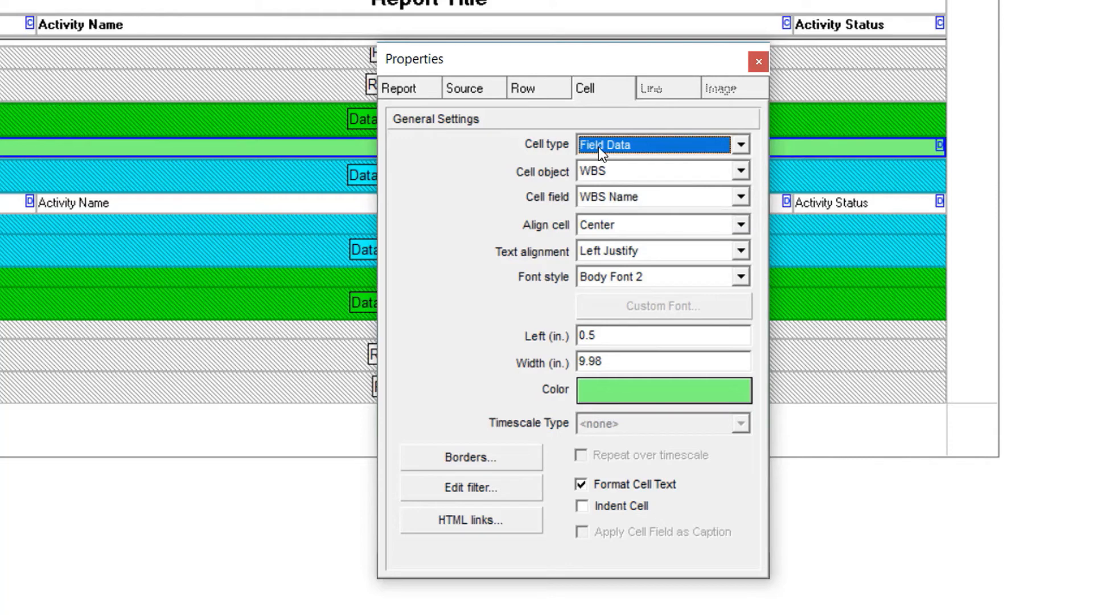
Examine the available Cell object options for the WBS Name cell and keep WBS.
{"action": "left_click", "coordinate": [741, 171]}
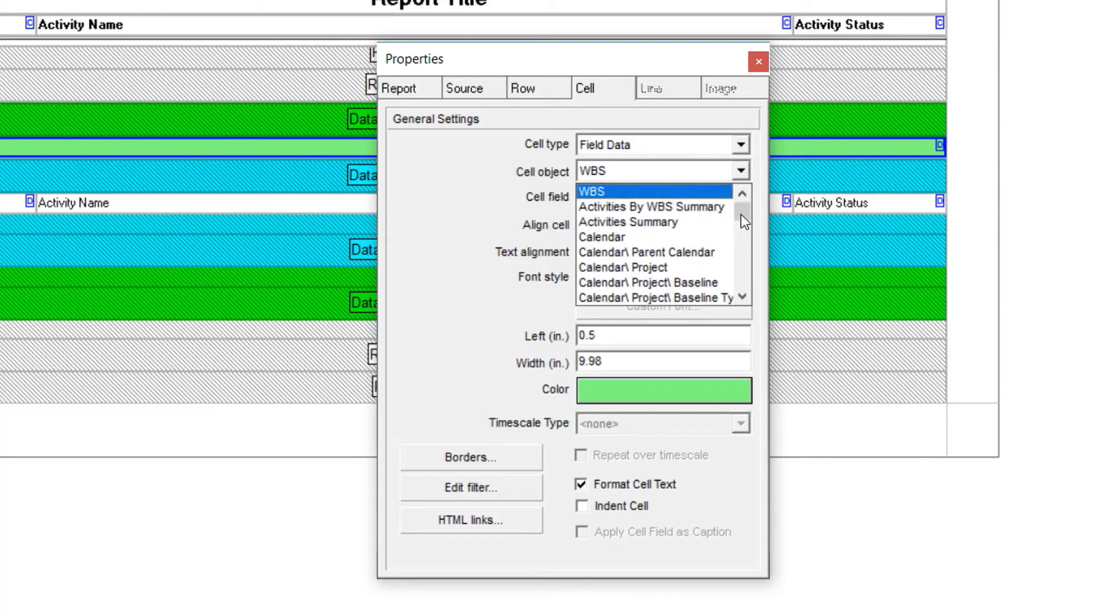
{"action": "left_click_drag", "start_coordinate": [740, 214], "coordinate": [746, 234]}
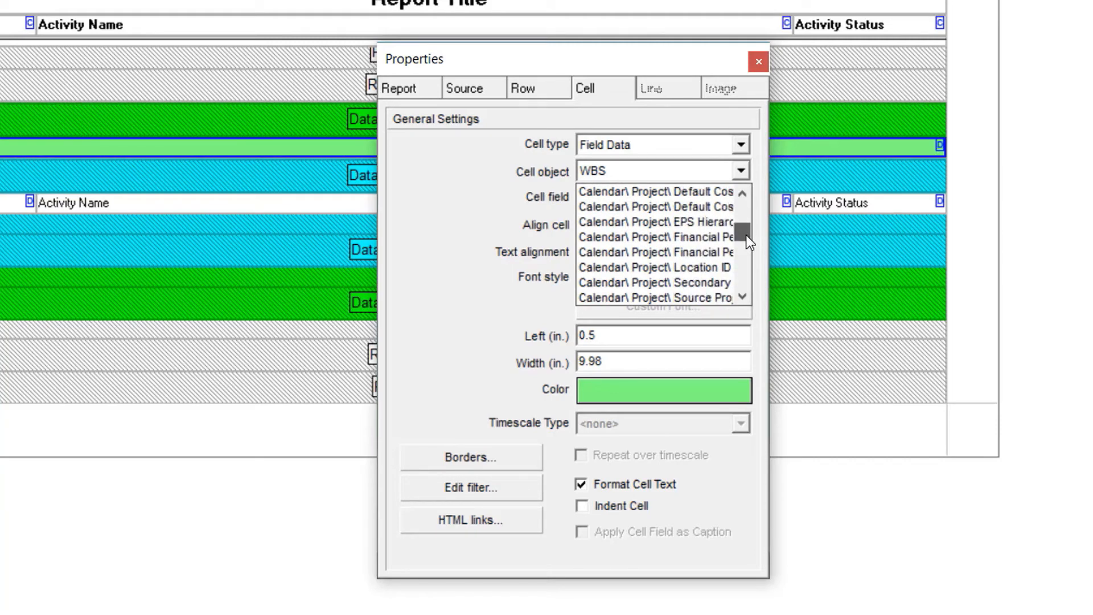
{"action": "left_click_drag", "start_coordinate": [746, 234], "coordinate": [746, 256]}
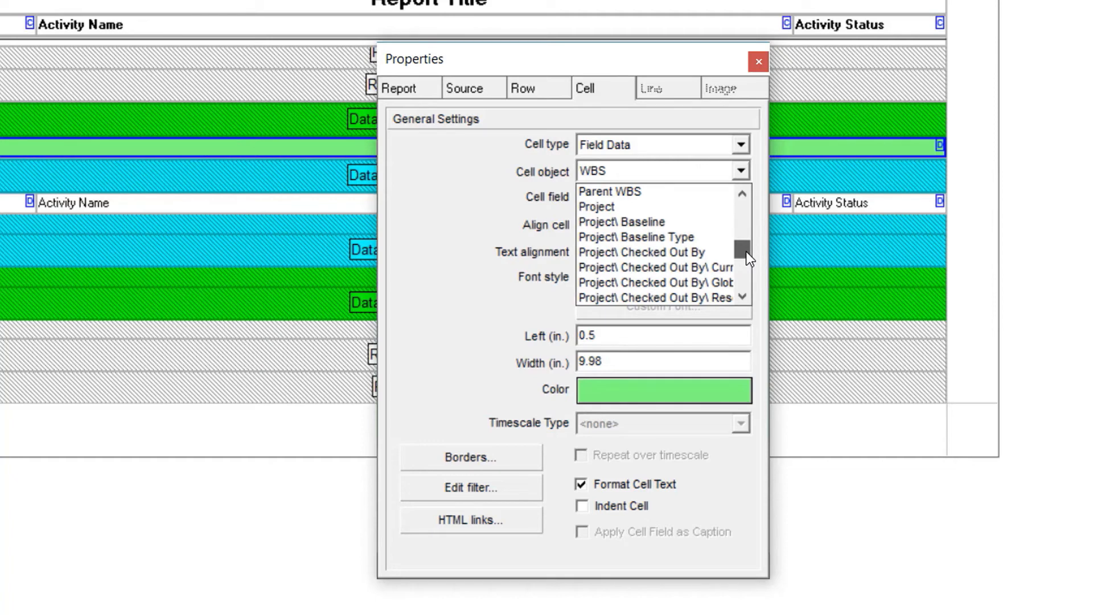
{"action": "left_click_drag", "start_coordinate": [746, 252], "coordinate": [746, 255]}
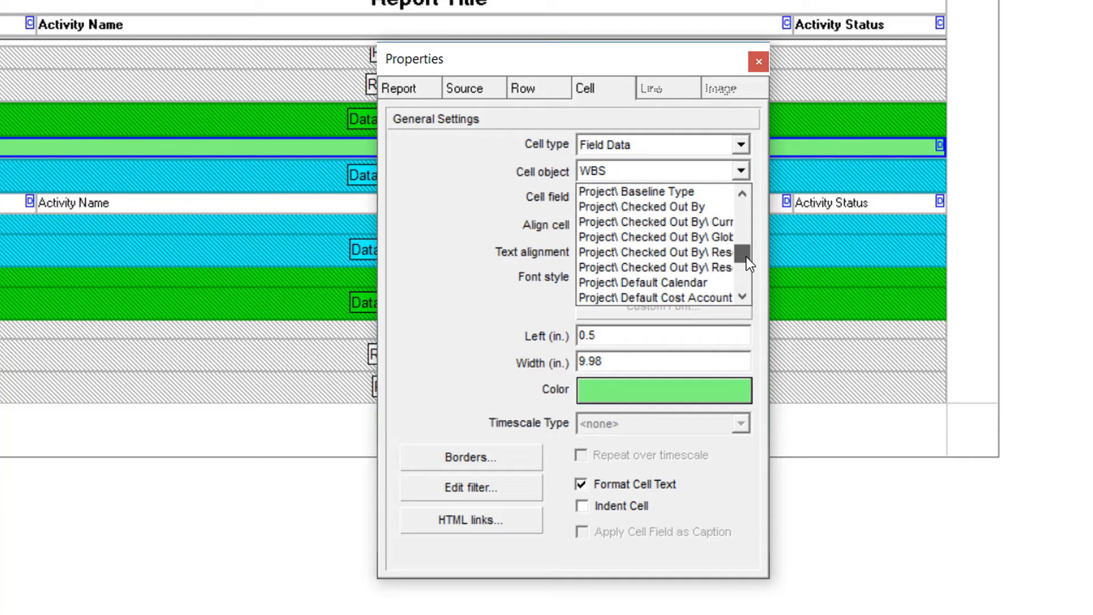
{"action": "left_click_drag", "start_coordinate": [746, 256], "coordinate": [743, 208]}
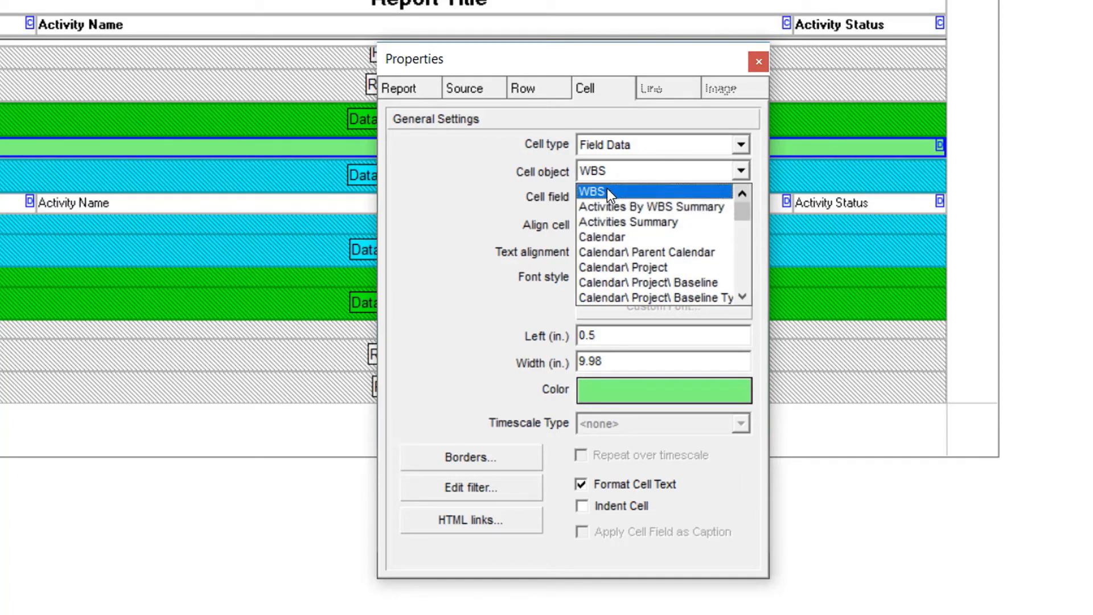
{"action": "left_click", "coordinate": [607, 189]}
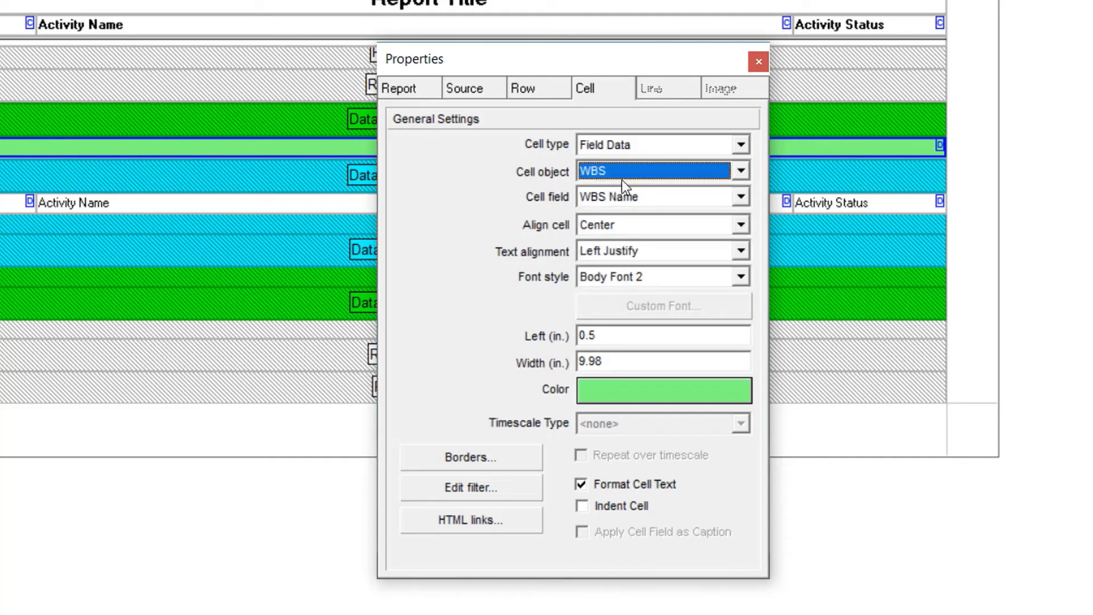
Review the Cell field and Align cell options for the WBS Name cell, keeping WBS Name and Center.
{"action": "left_click", "coordinate": [741, 197]}
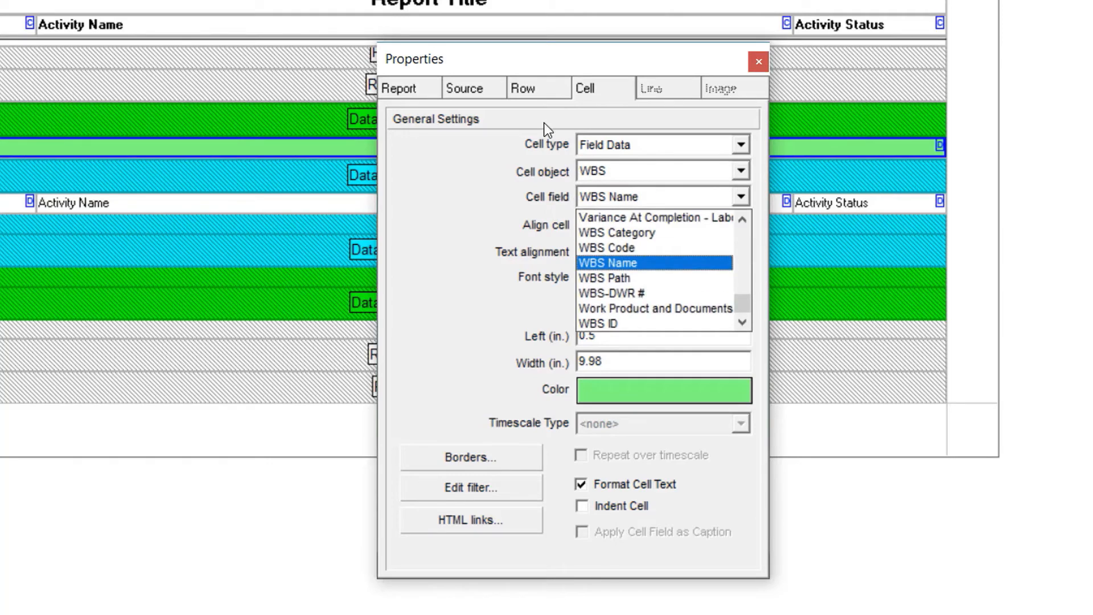
{"action": "mouse_move", "coordinate": [747, 300]}
{"action": "left_mouse_down"}
{"action": "mouse_move", "coordinate": [750, 232]}
{"action": "mouse_move", "coordinate": [742, 306]}
{"action": "left_mouse_up"}
{"action": "left_click", "coordinate": [403, 261]}
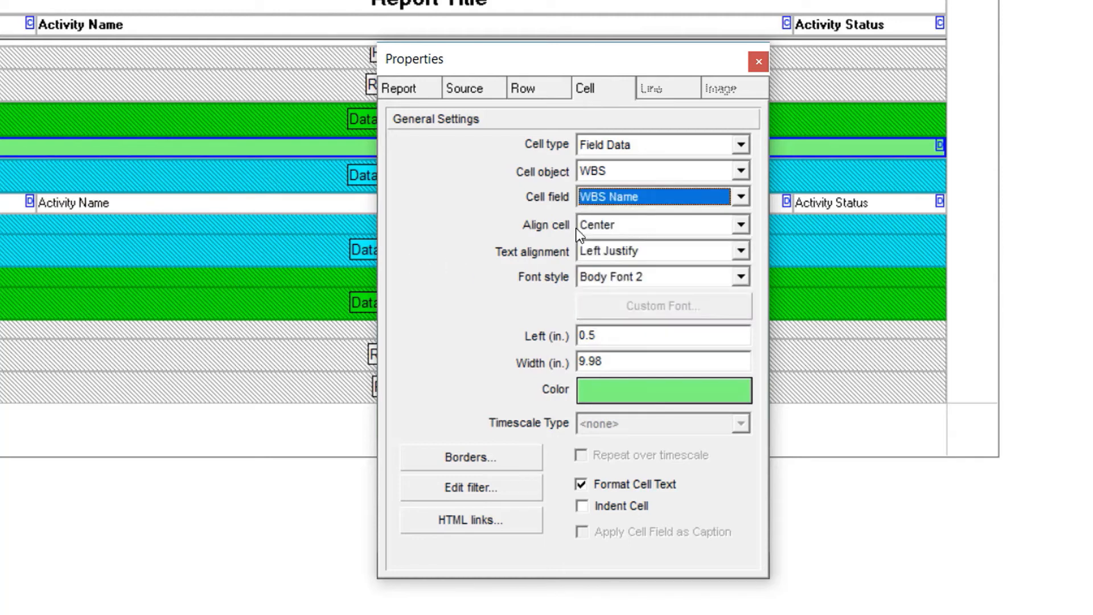
{"action": "left_click", "coordinate": [632, 225]}
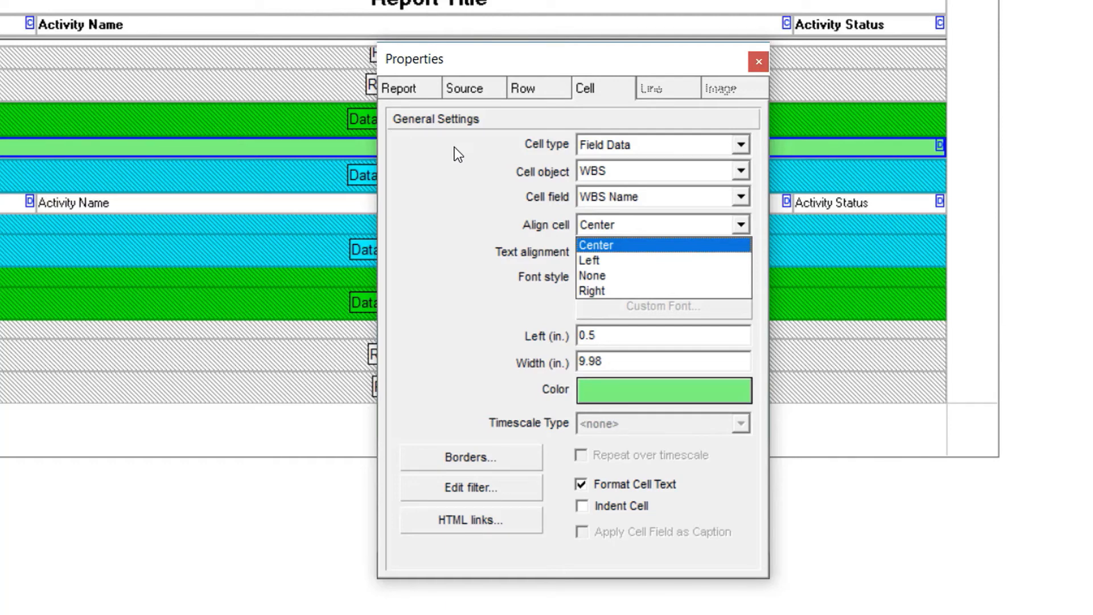
{"action": "left_click", "coordinate": [589, 245]}
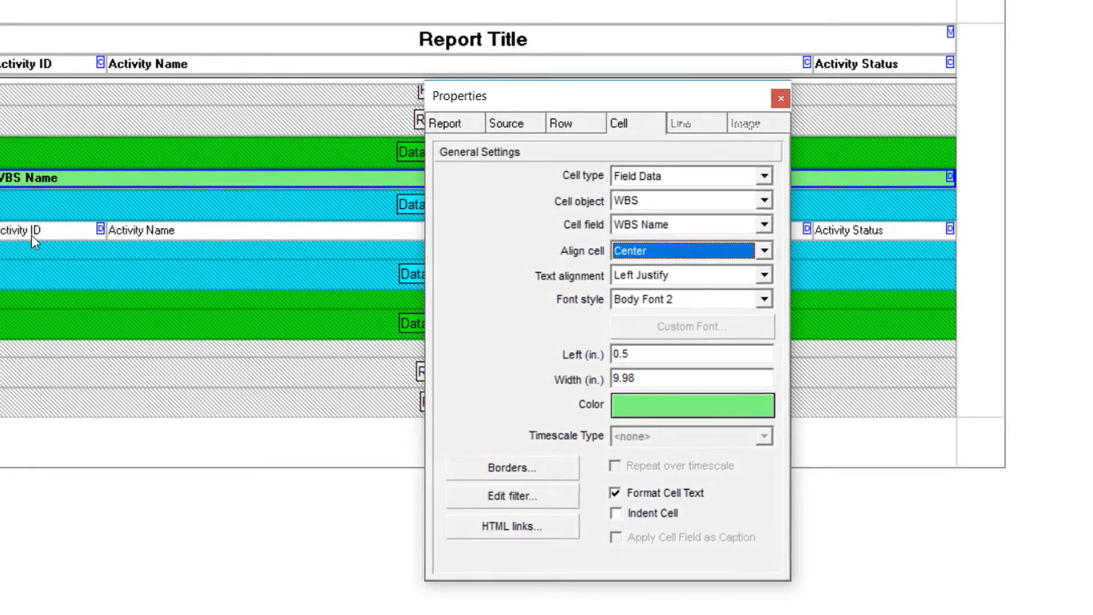
Try Right Justify and Center text alignment on the Activity ID data cell, then restore Left Justify.
{"action": "left_click", "coordinate": [142, 266]}
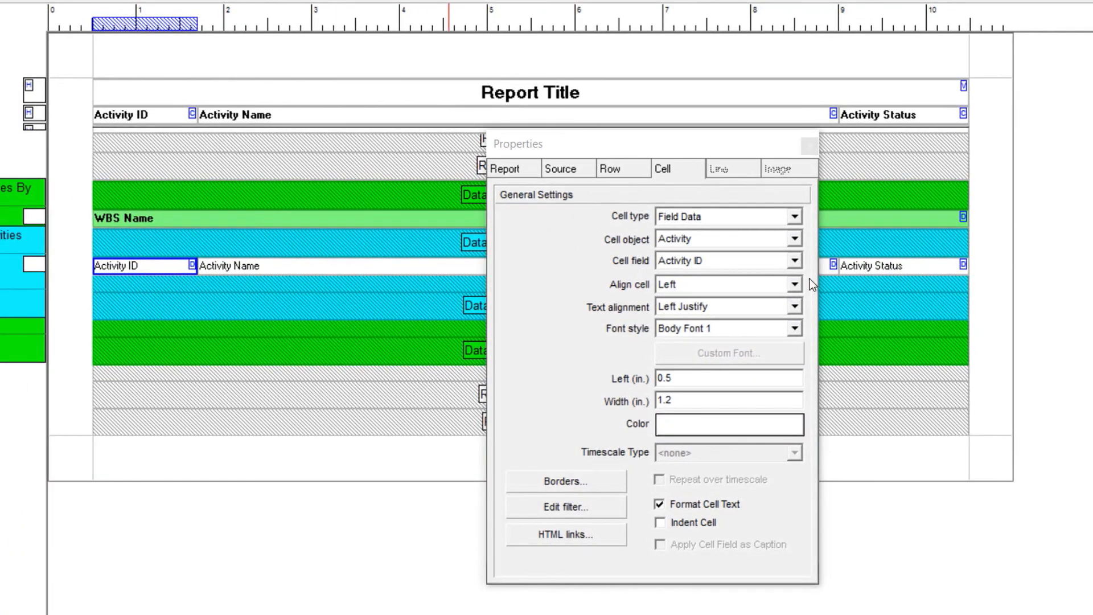
{"action": "left_click", "coordinate": [750, 306]}
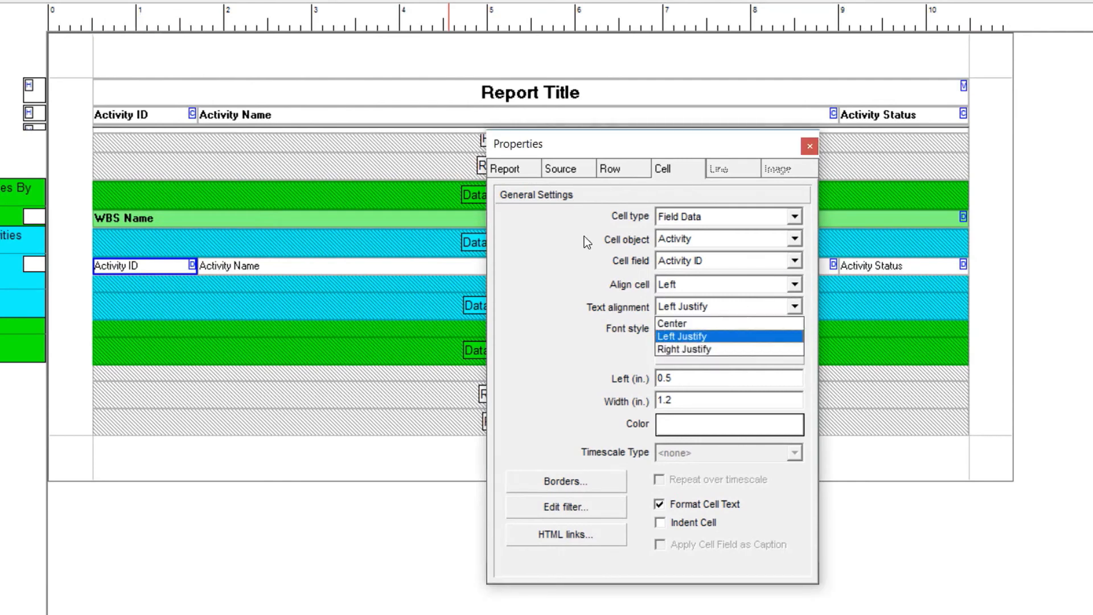
{"action": "left_click", "coordinate": [695, 348]}
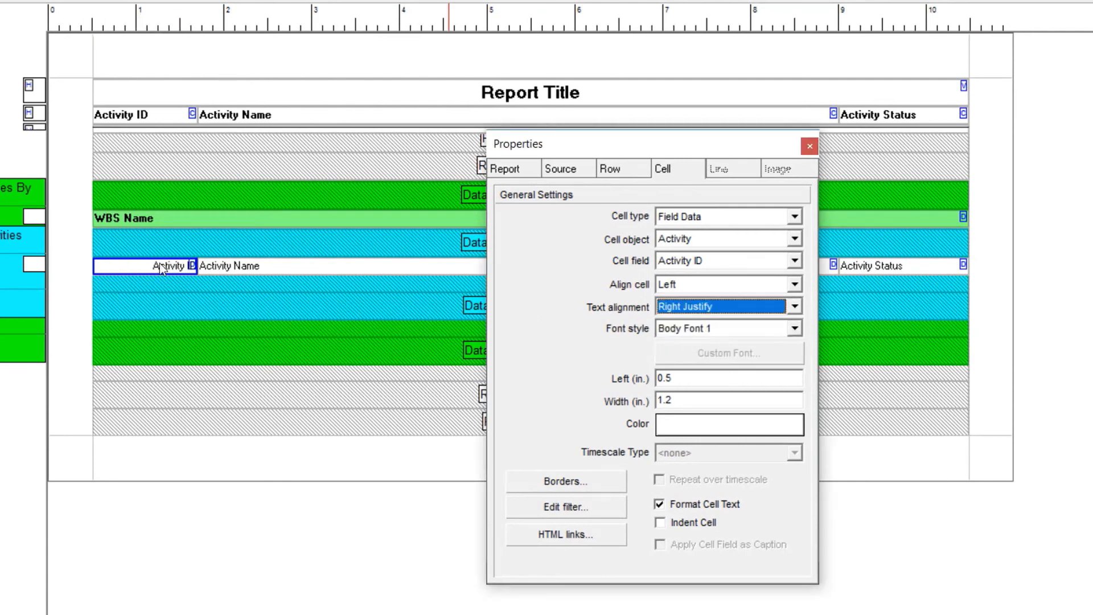
{"action": "left_click", "coordinate": [746, 306]}
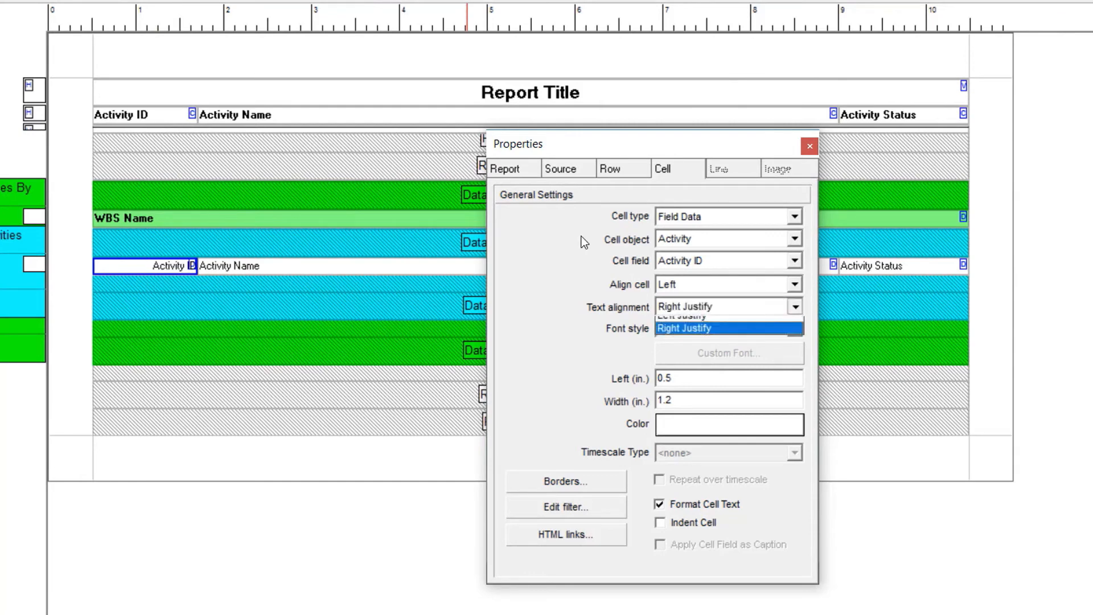
{"action": "left_click", "coordinate": [680, 323]}
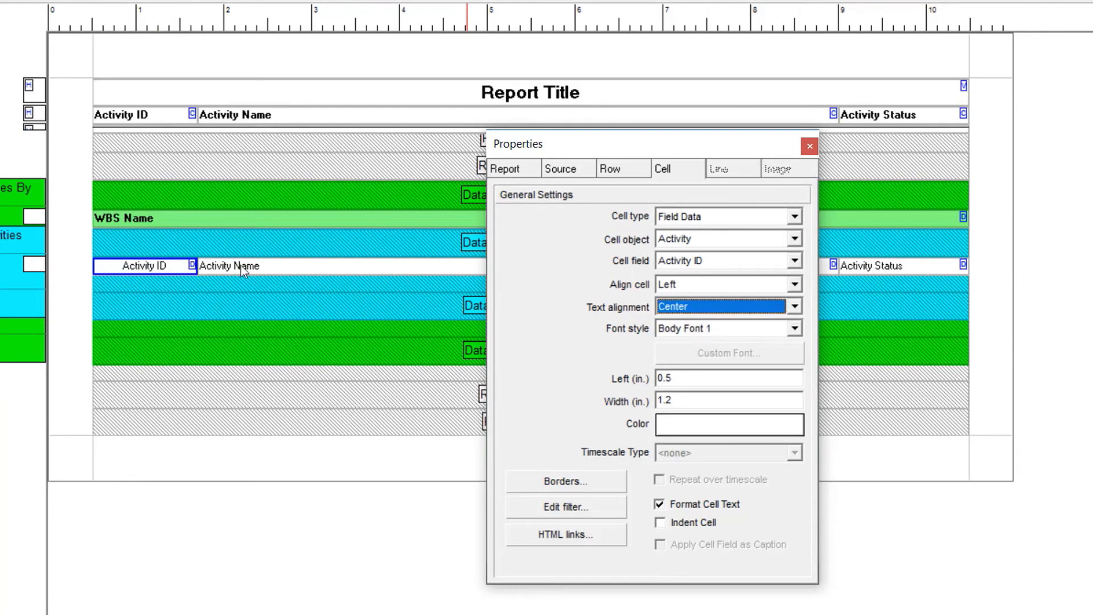
{"action": "left_click", "coordinate": [677, 306]}
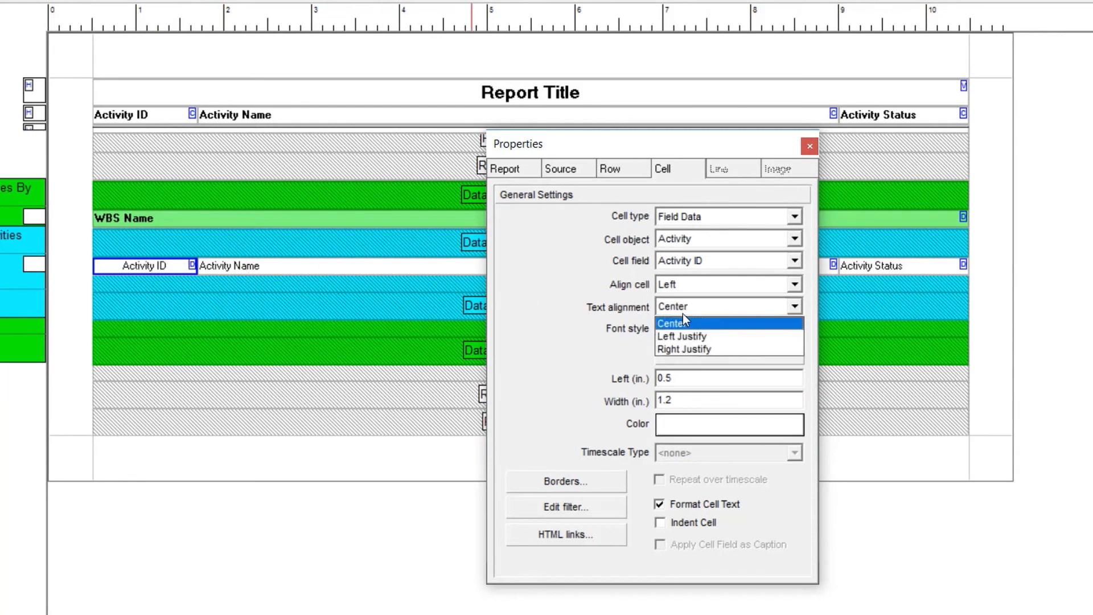
{"action": "left_click", "coordinate": [702, 336]}
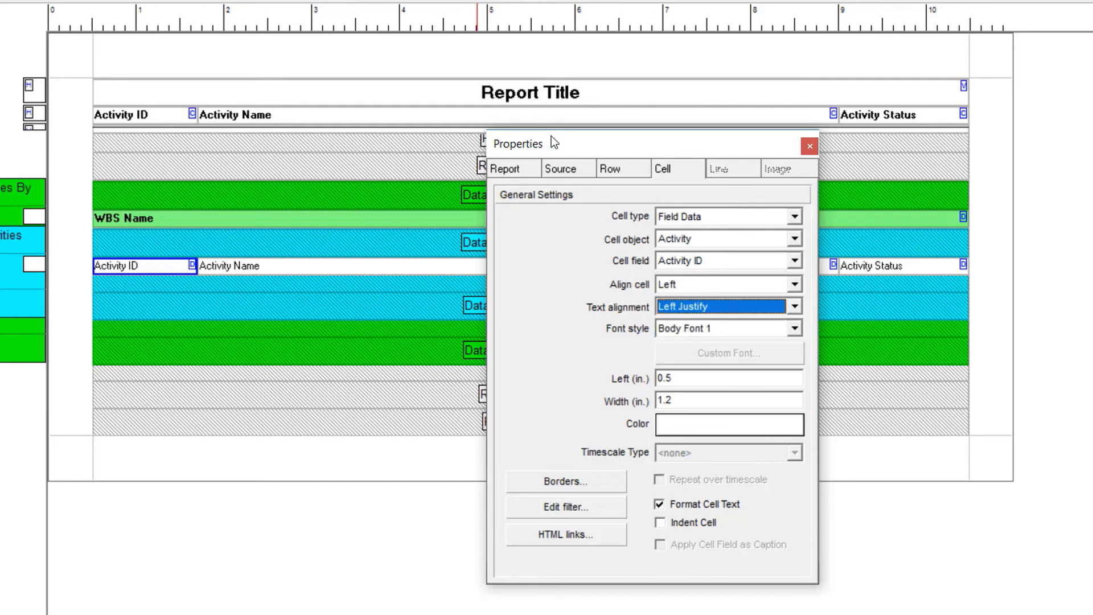
Examine the Font style options for the Activity ID data cell and keep Body Font 1.
{"action": "left_click_drag", "start_coordinate": [585, 139], "coordinate": [665, 72]}
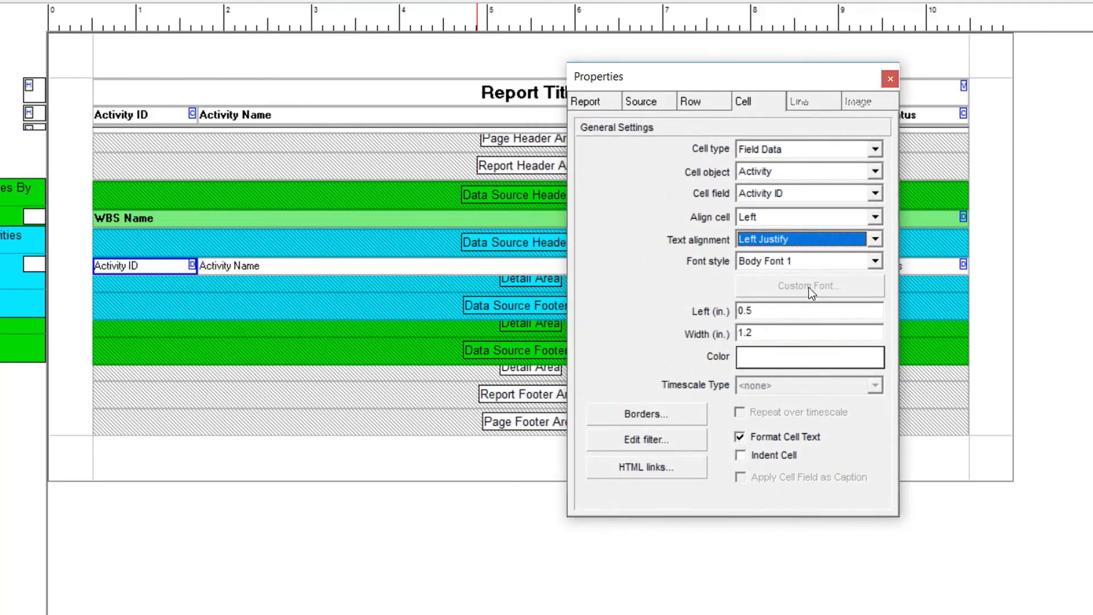
{"action": "left_click", "coordinate": [874, 262]}
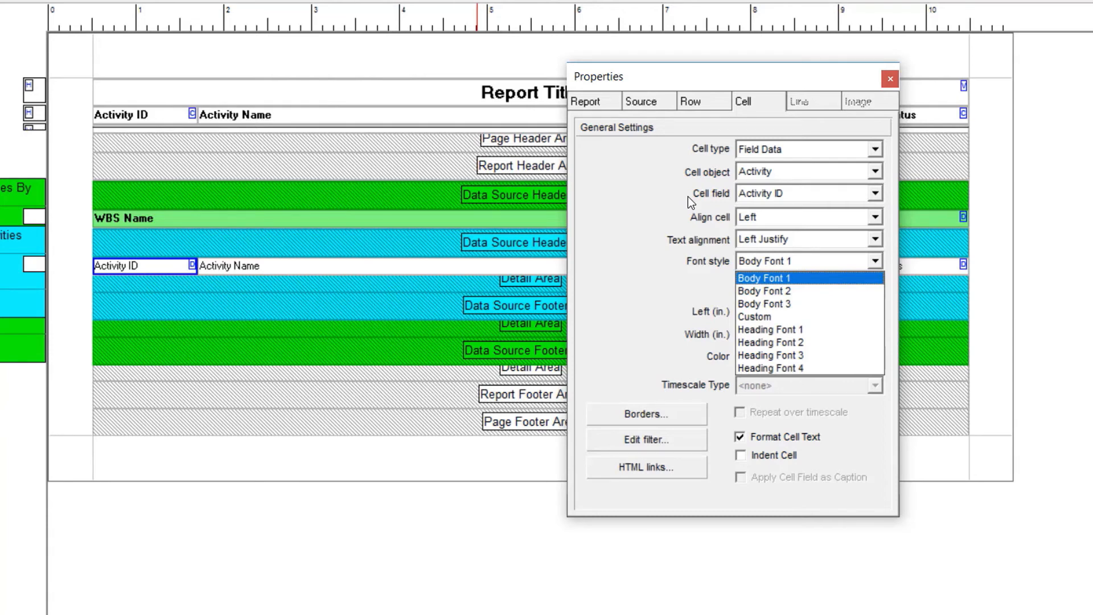
{"action": "left_click", "coordinate": [182, 167]}
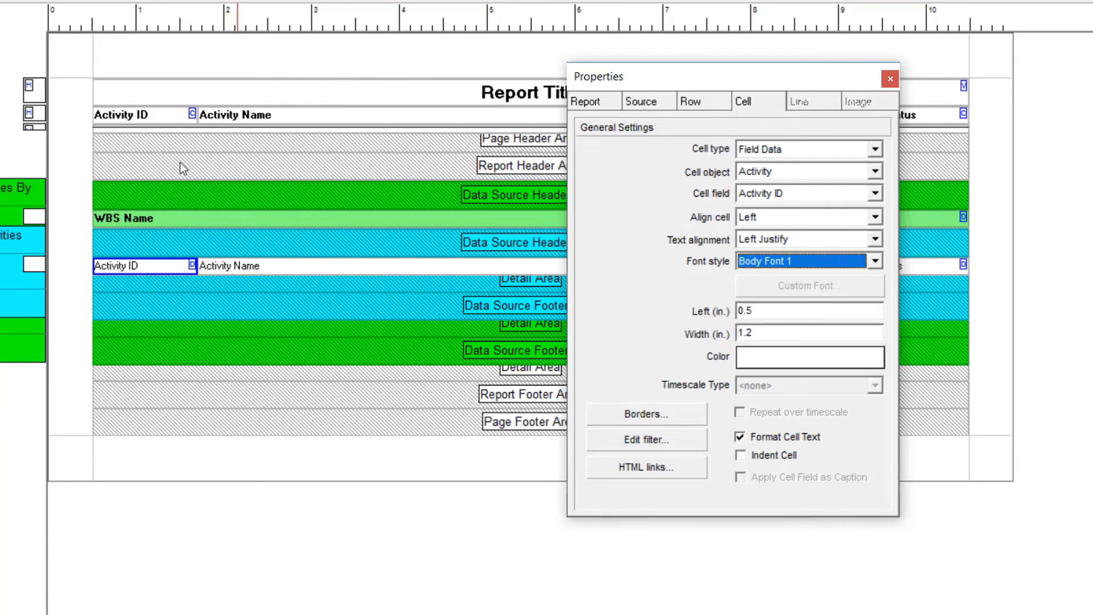
Give the WBS Name cell a custom MS Sans Serif Bold font at size 12 in Blue.
{"action": "left_click", "coordinate": [239, 219]}
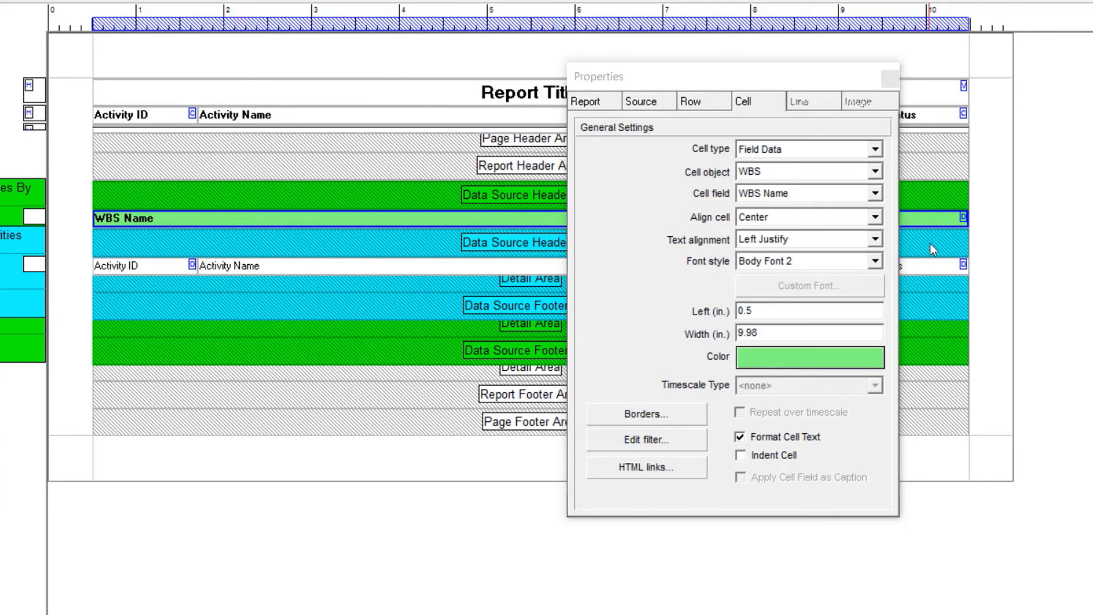
{"action": "left_click", "coordinate": [875, 262]}
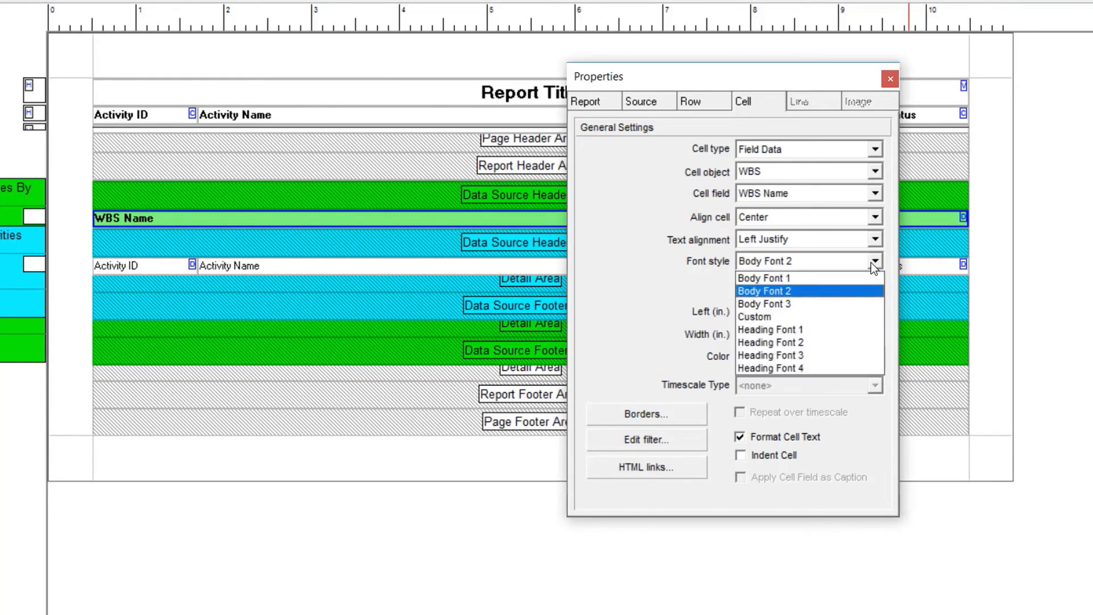
{"action": "left_click", "coordinate": [796, 317]}
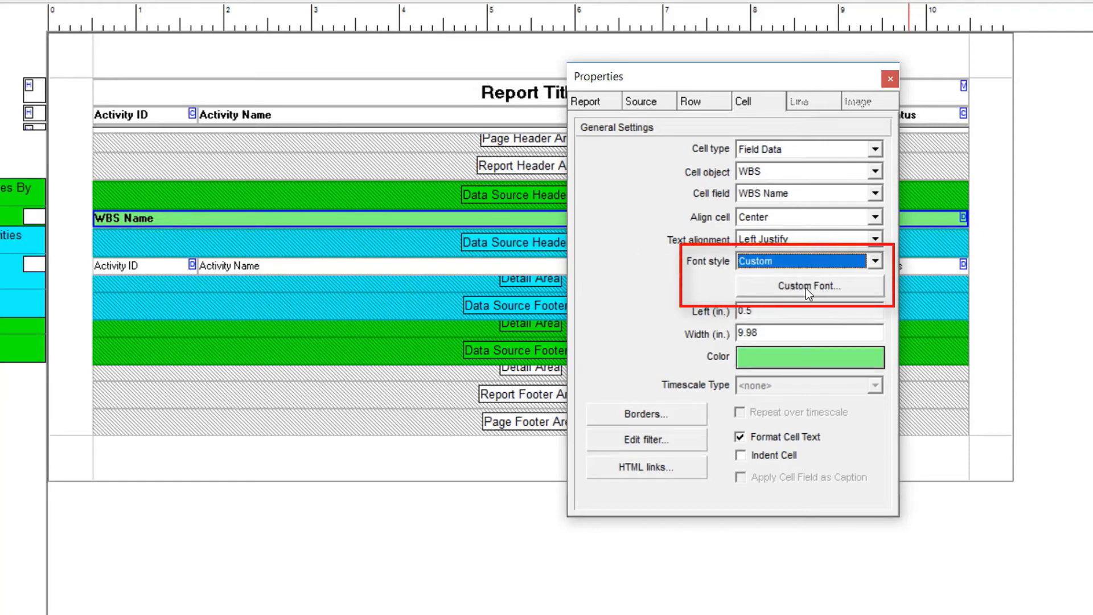
{"action": "left_click", "coordinate": [805, 287]}
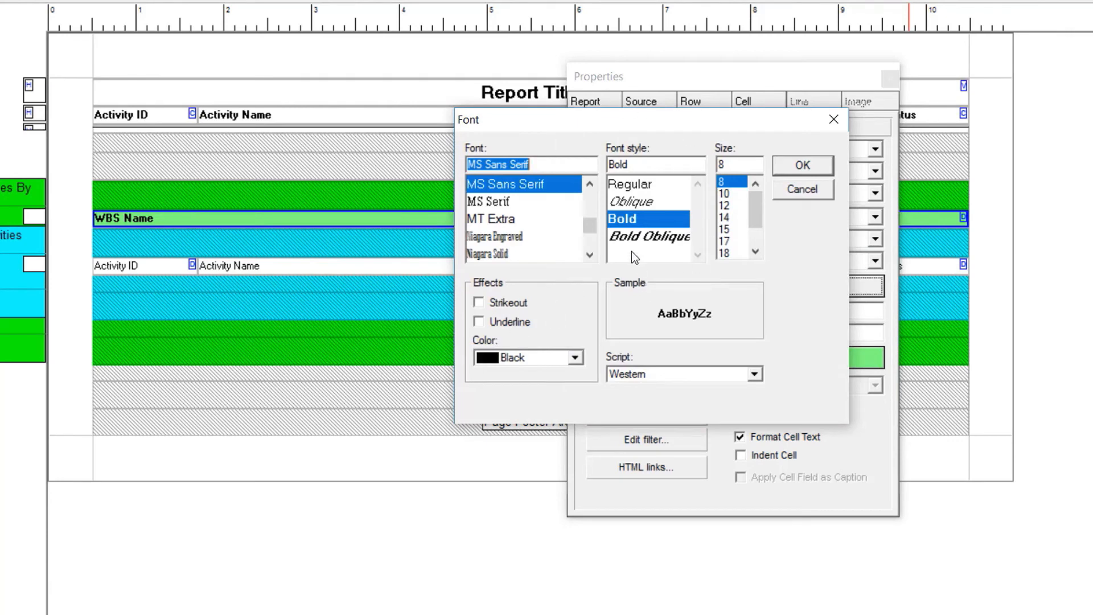
{"action": "left_click", "coordinate": [726, 204]}
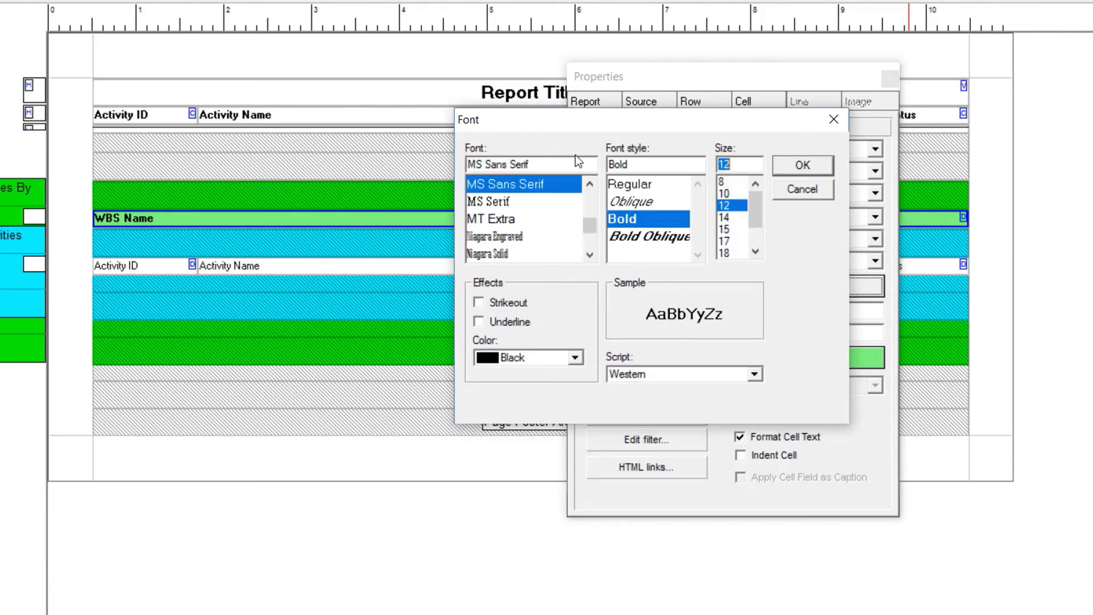
{"action": "left_click", "coordinate": [575, 359]}
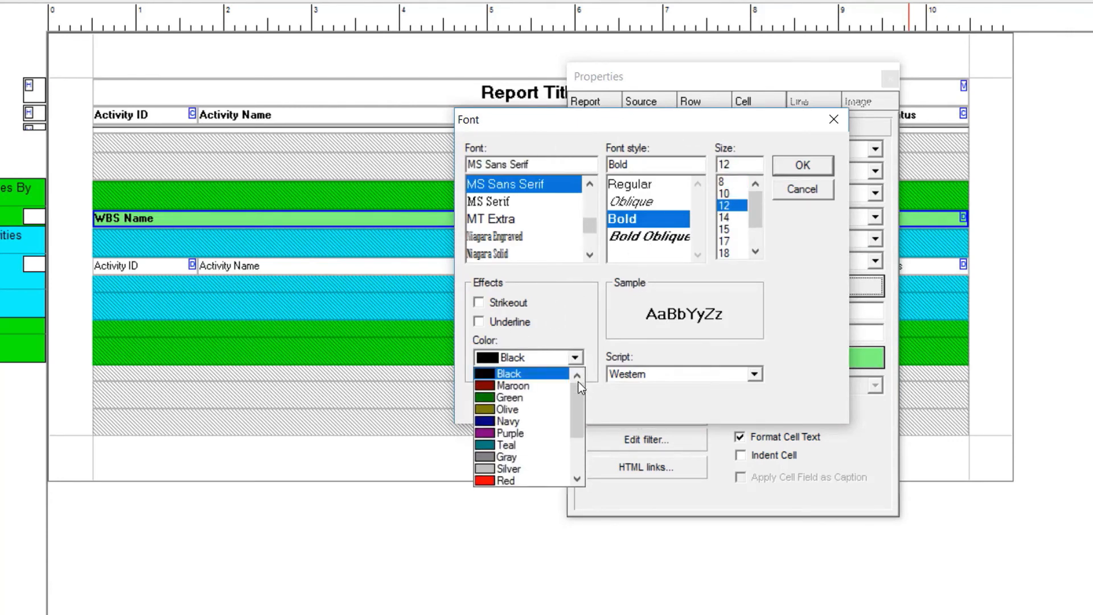
{"action": "left_click_drag", "start_coordinate": [576, 412], "coordinate": [576, 444]}
{"action": "left_click", "coordinate": [510, 445]}
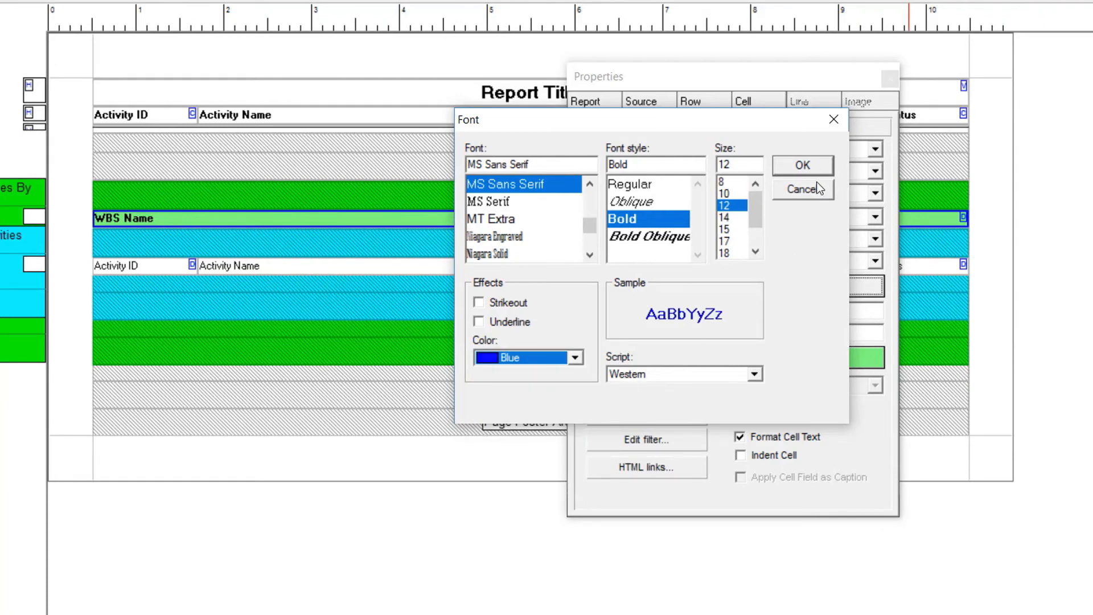
{"action": "key", "text": "Return"}
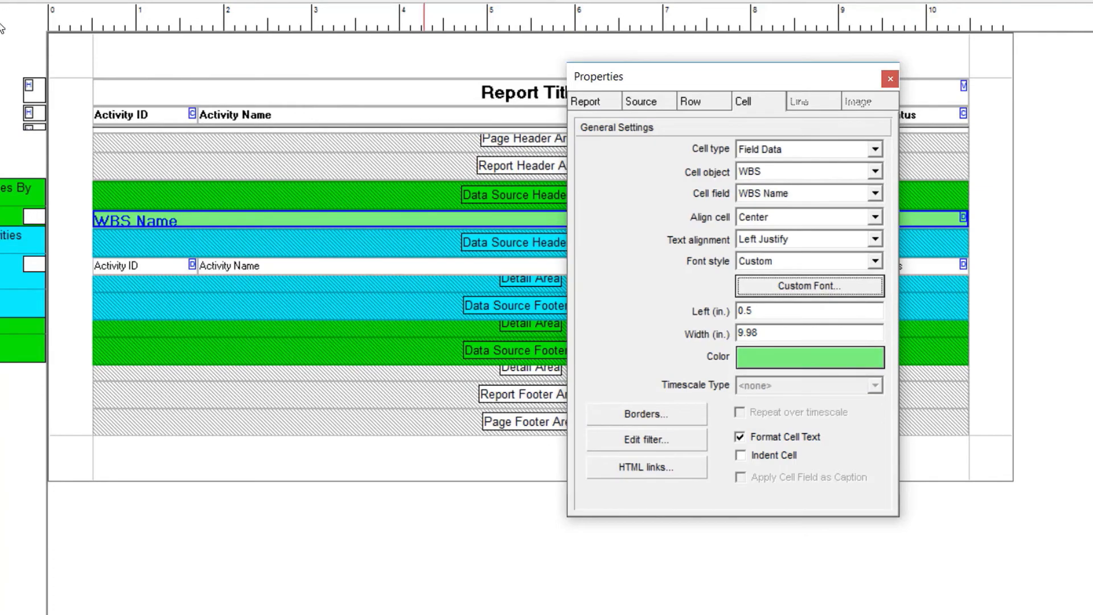
Check the WBS bands in print preview and turn off Format Cell Text for the WBS Name cell.
{"action": "left_click", "coordinate": [94, 1]}
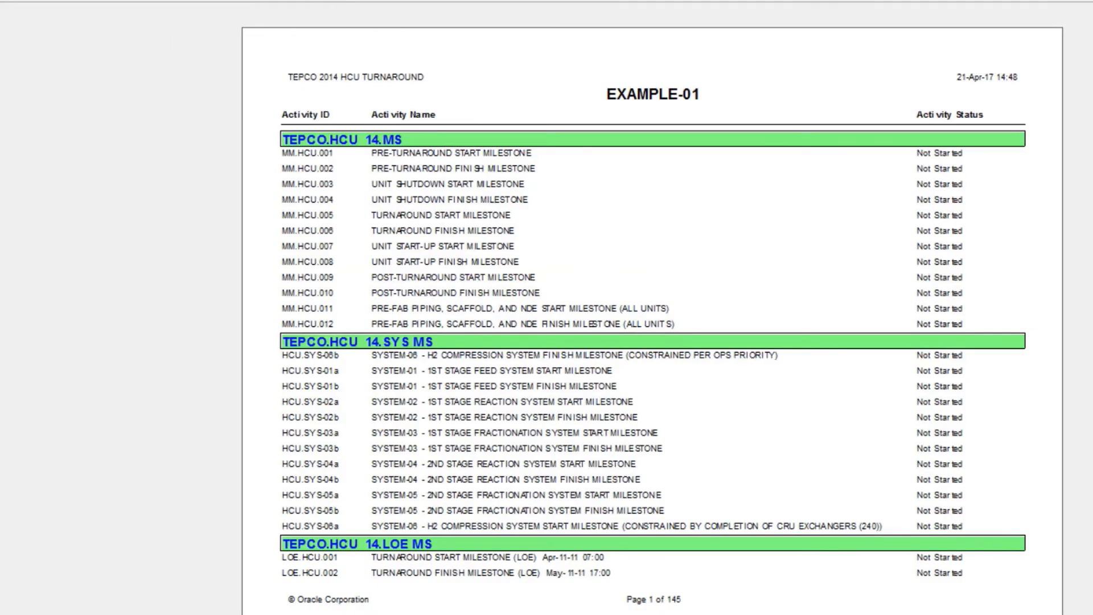
{"action": "left_click", "coordinate": [423, 2]}
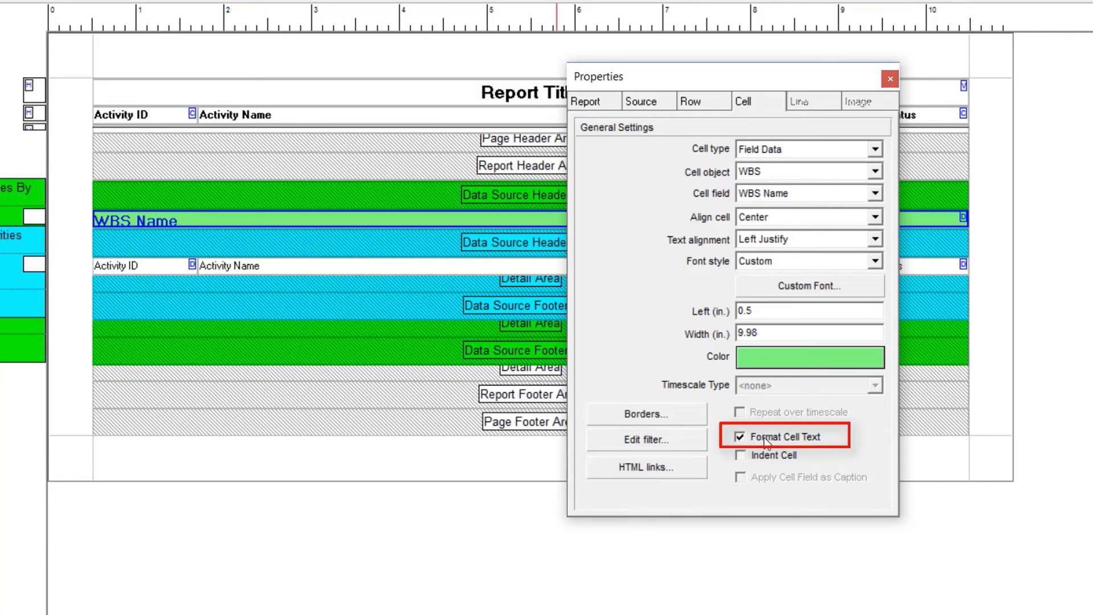
{"action": "left_click", "coordinate": [744, 439]}
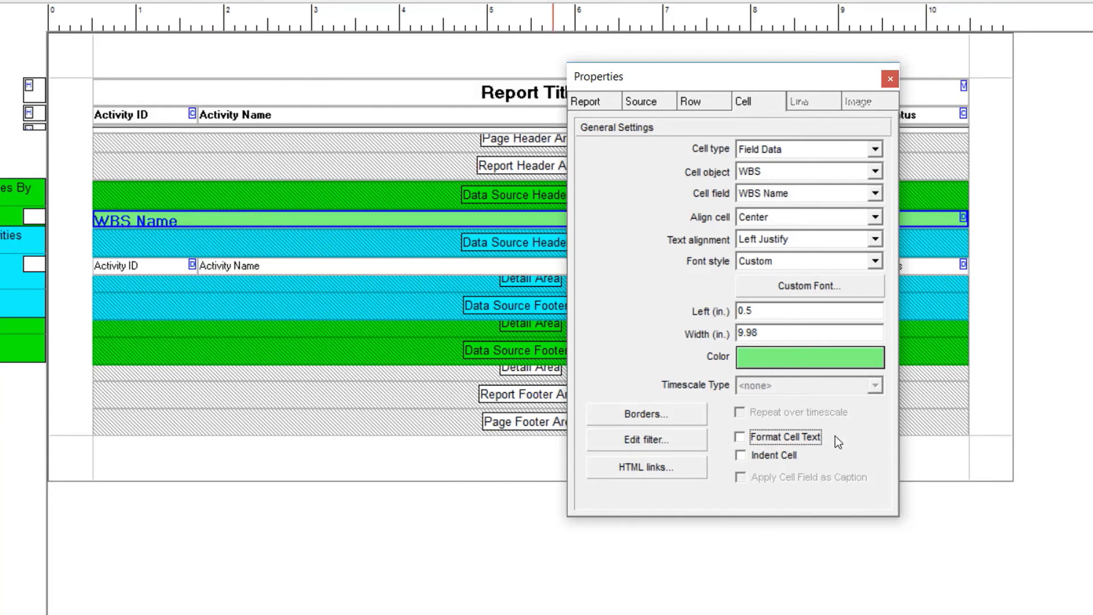
Try Indent Cell on the Activity ID data cell and turn the option off again.
{"action": "left_click", "coordinate": [164, 265]}
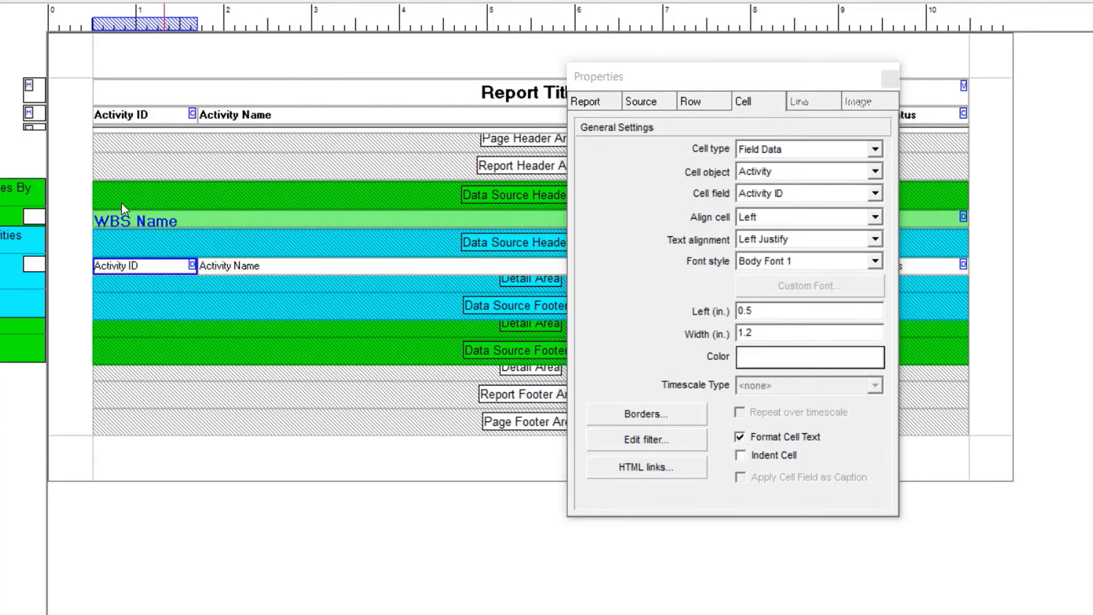
{"action": "left_click", "coordinate": [741, 456]}
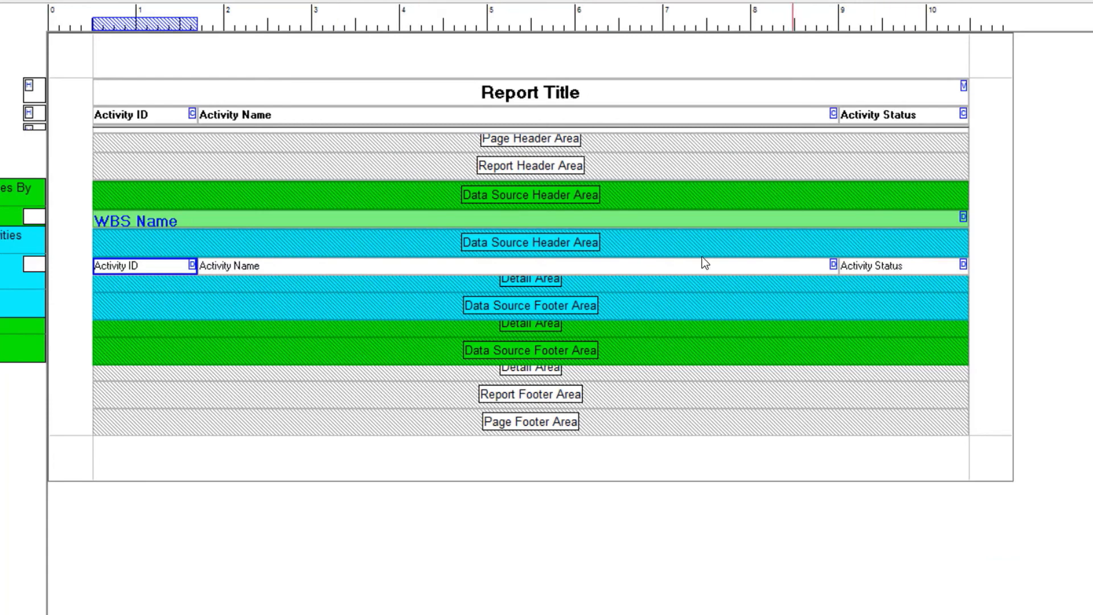
{"action": "double_click", "coordinate": [422, 221]}
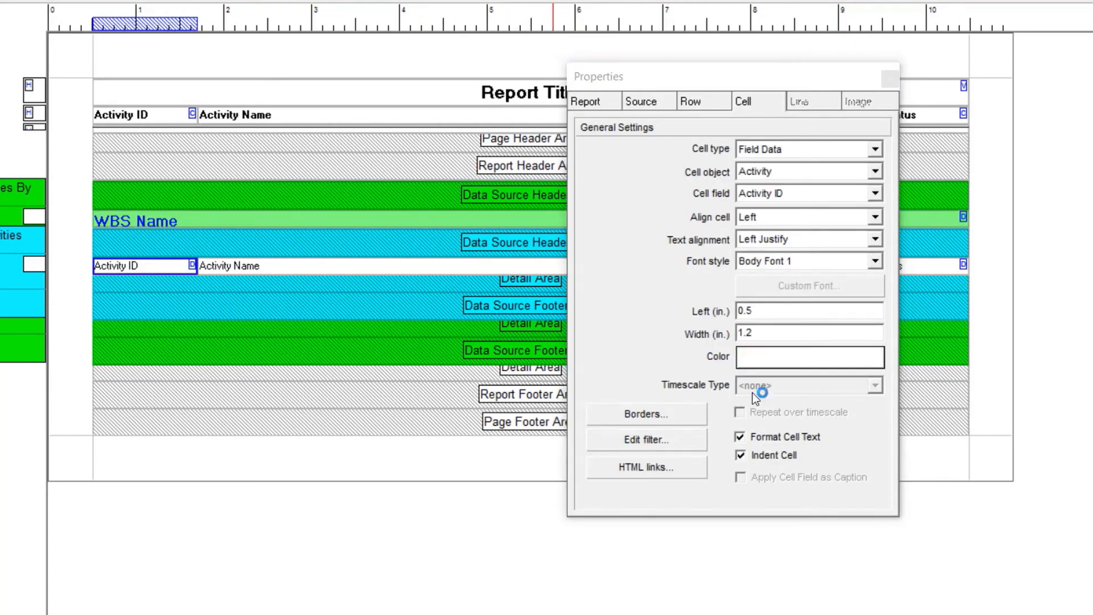
{"action": "left_click", "coordinate": [739, 455]}
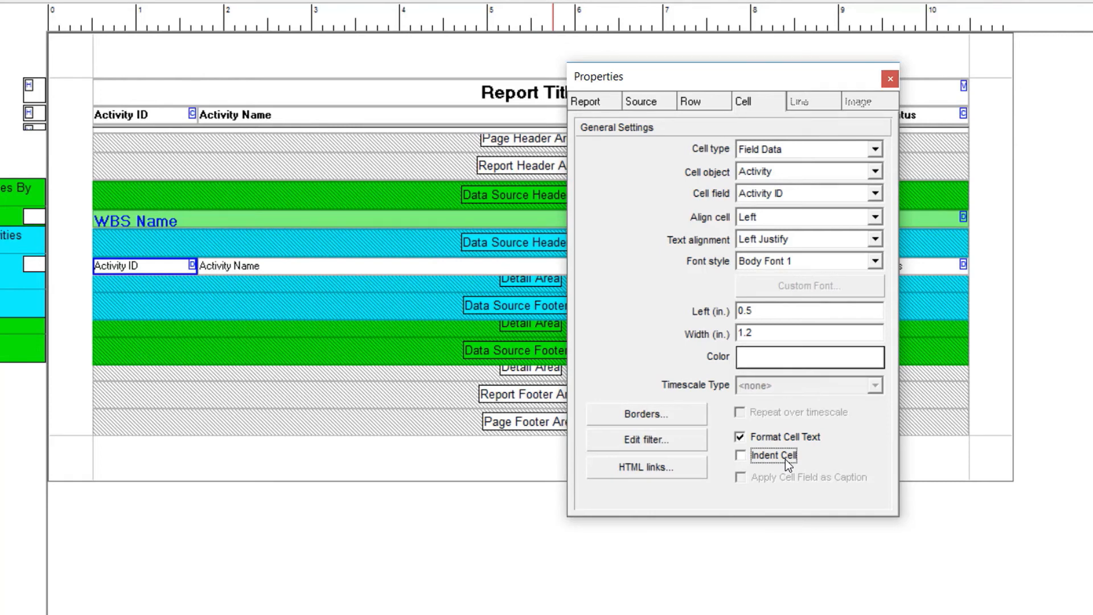
Add left, top and bottom borders to the Activity ID data cell.
{"action": "left_click", "coordinate": [251, 266]}
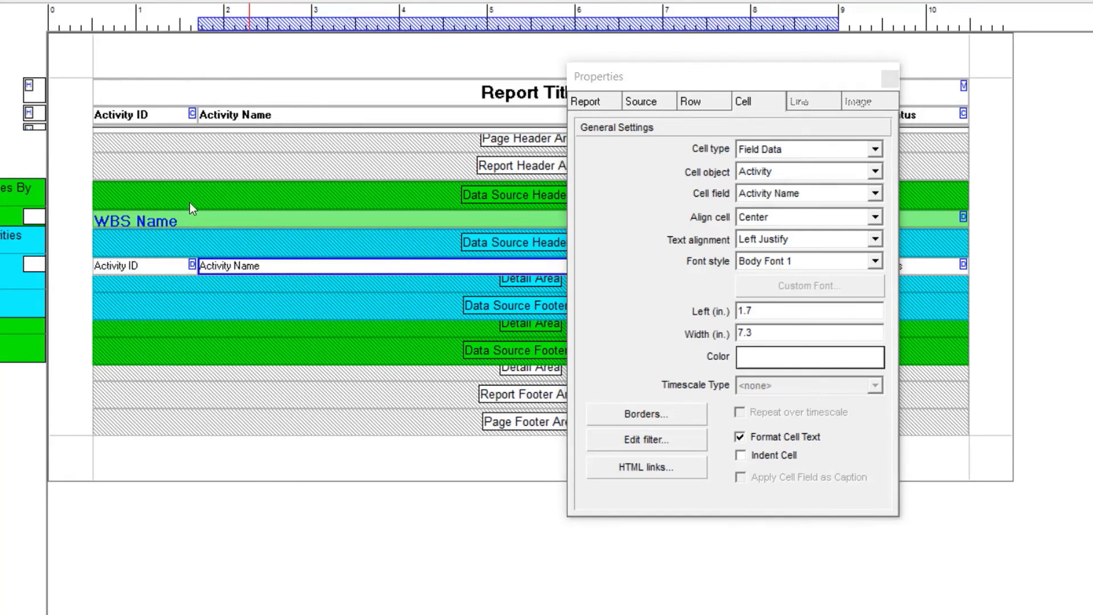
{"action": "left_click", "coordinate": [193, 266]}
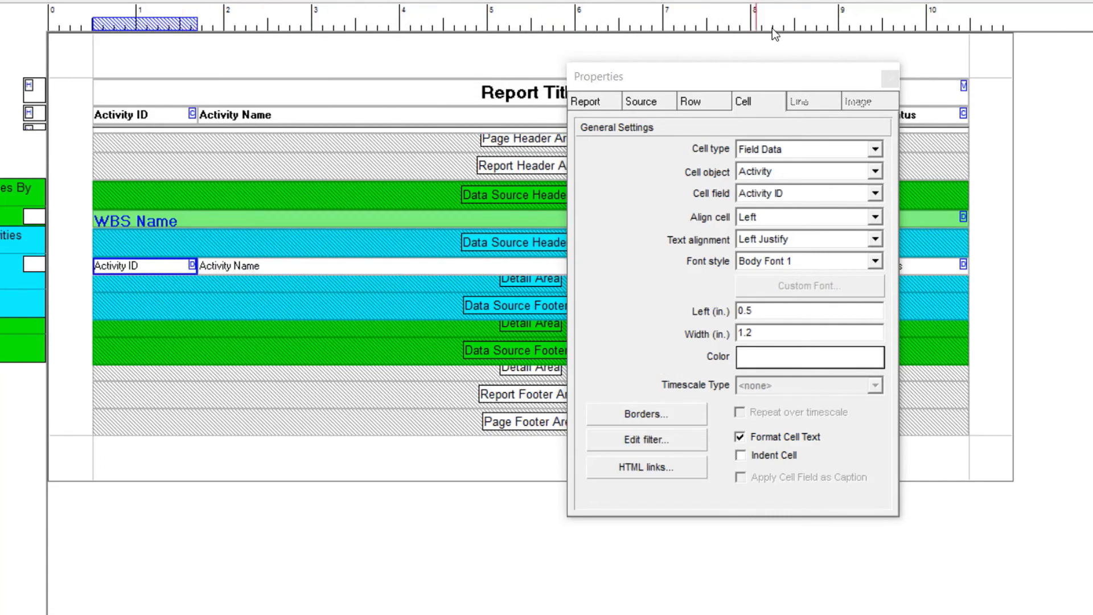
{"action": "left_click_drag", "start_coordinate": [759, 76], "coordinate": [1020, 166]}
{"action": "left_click_drag", "start_coordinate": [949, 172], "coordinate": [1028, 88]}
{"action": "left_click", "coordinate": [868, 385]}
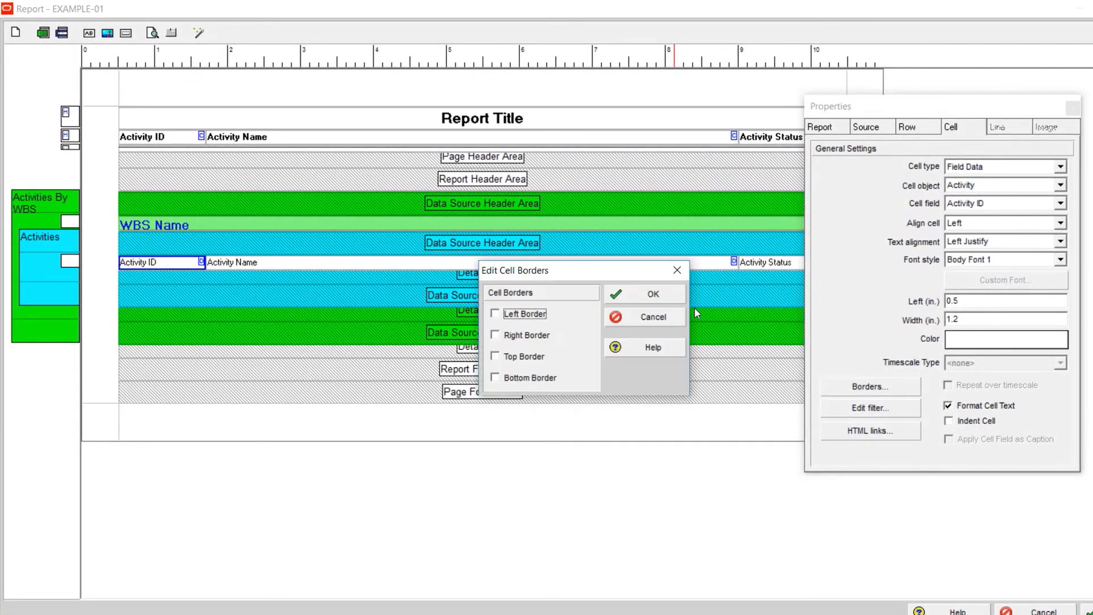
{"action": "left_click", "coordinate": [497, 314]}
{"action": "left_click", "coordinate": [495, 356]}
{"action": "left_click", "coordinate": [495, 377]}
{"action": "left_click", "coordinate": [634, 296]}
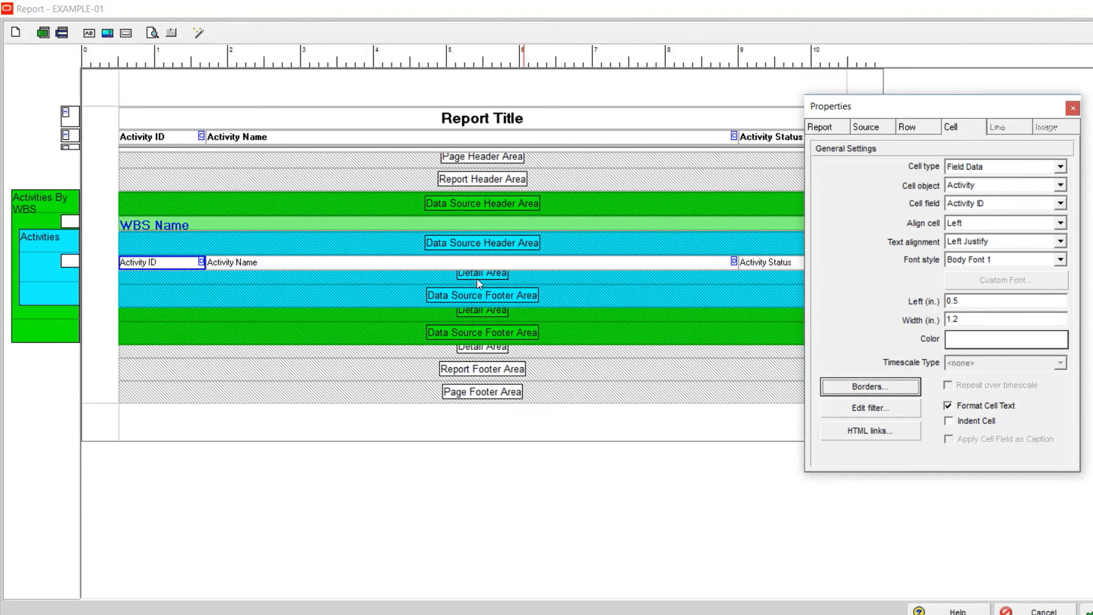
Add top and bottom borders to the Activity Name data cell.
{"action": "left_click", "coordinate": [383, 262]}
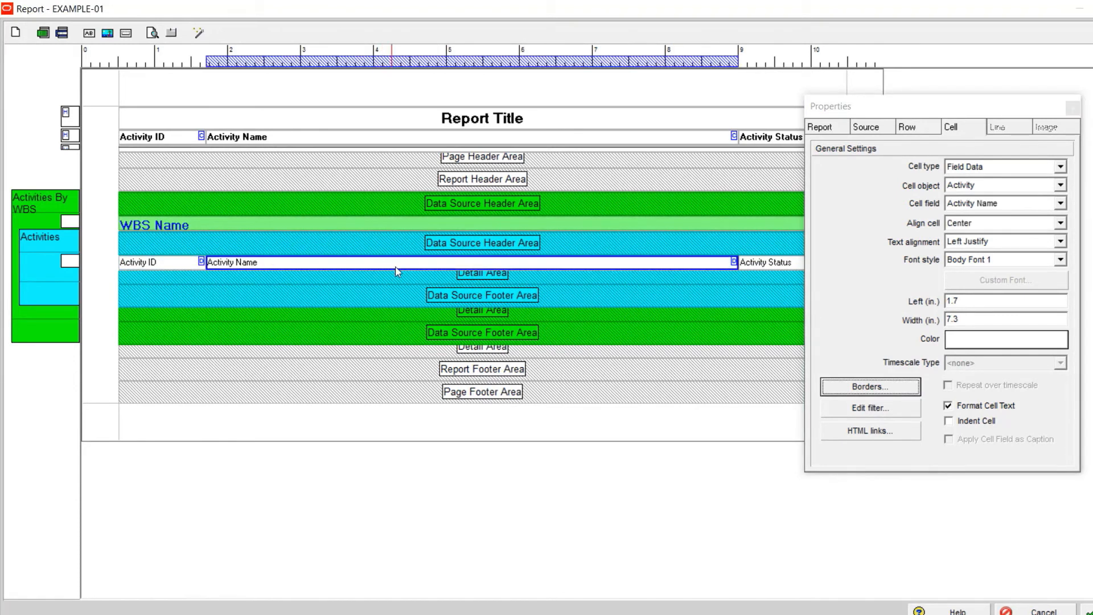
{"action": "left_click", "coordinate": [869, 387]}
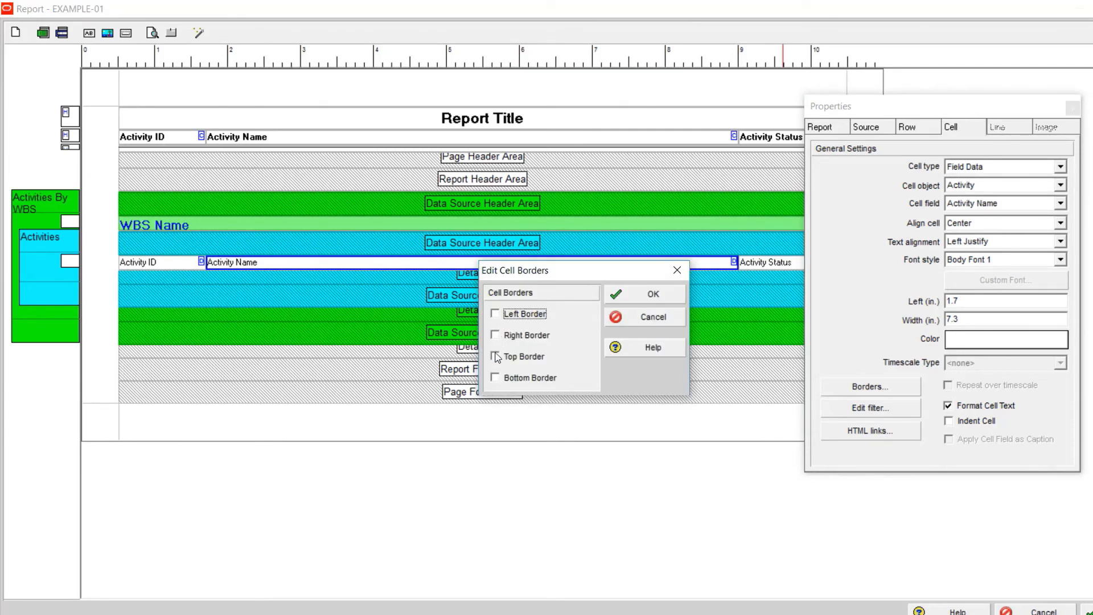
{"action": "left_click", "coordinate": [495, 356]}
{"action": "left_click", "coordinate": [496, 377]}
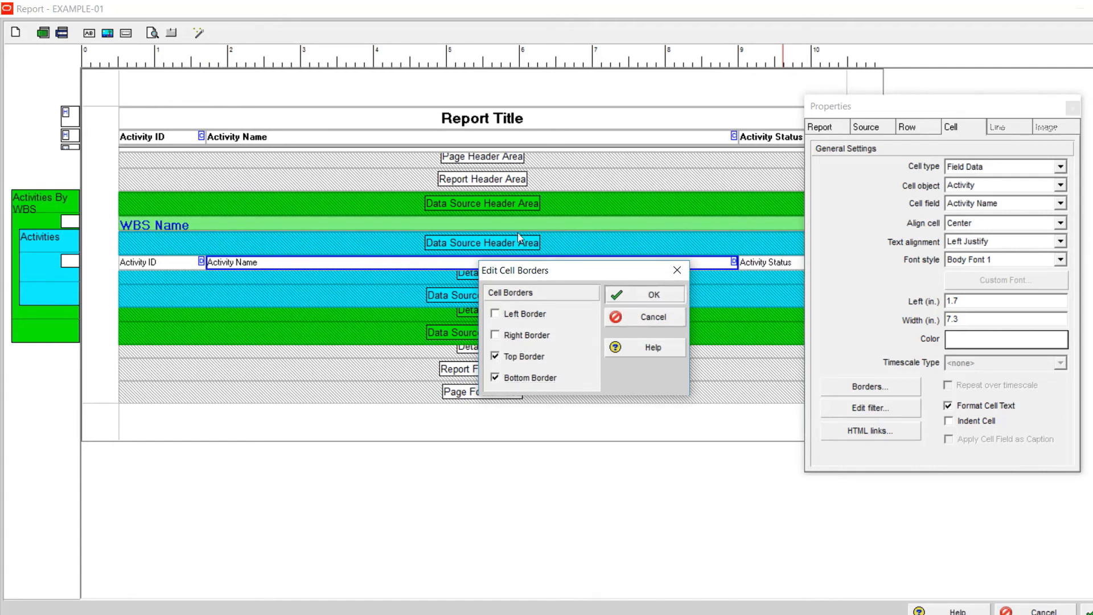
{"action": "key", "text": "Return"}
Add top, bottom and right borders to the Activity Status data cell.
{"action": "left_click", "coordinate": [793, 264]}
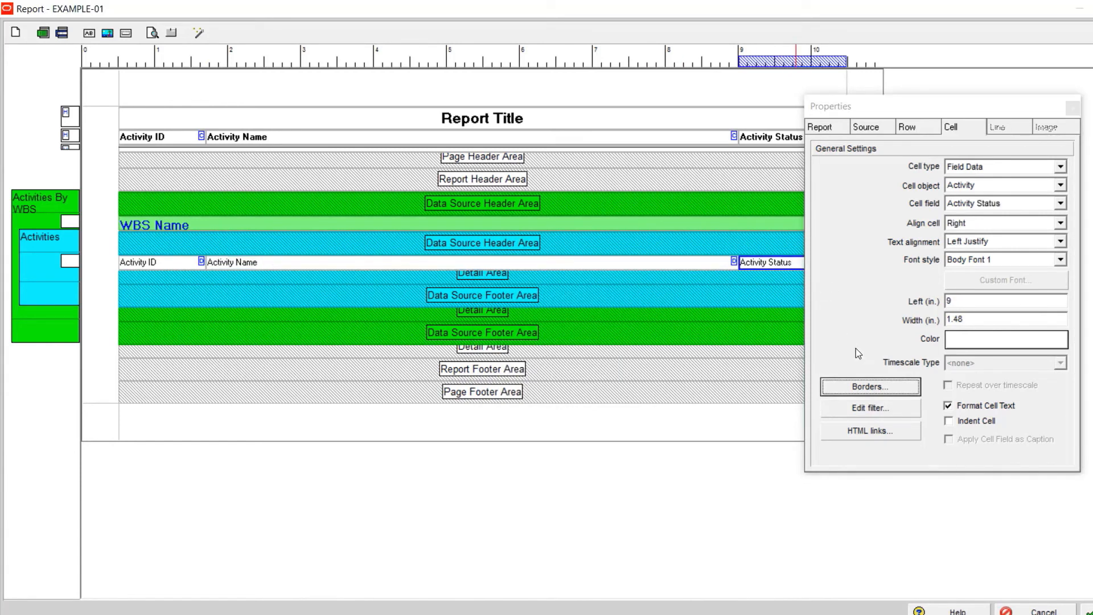
{"action": "left_click", "coordinate": [877, 388]}
{"action": "left_click", "coordinate": [505, 358]}
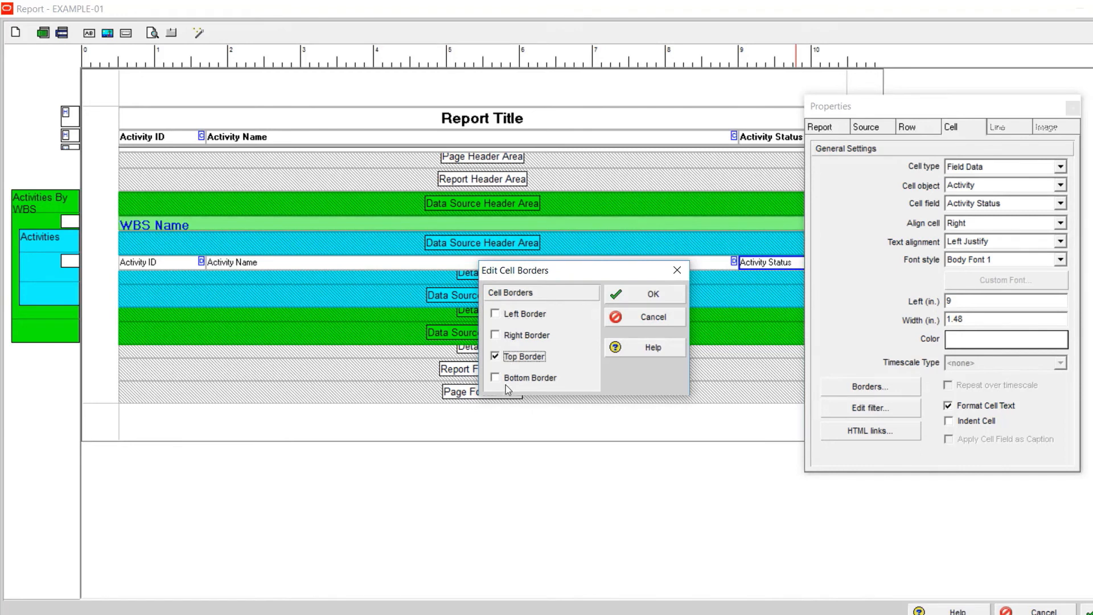
{"action": "left_click", "coordinate": [496, 376]}
{"action": "left_click", "coordinate": [525, 335]}
{"action": "left_click", "coordinate": [647, 294]}
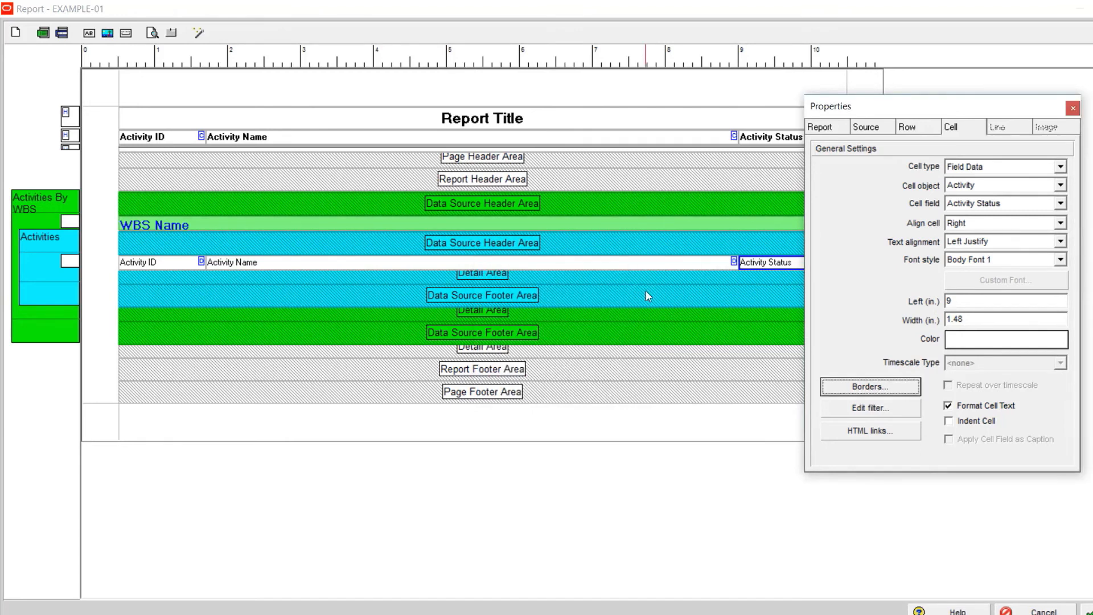
Check the cell borders across several pages in print preview and return to the report layout.
{"action": "left_click", "coordinate": [157, 33]}
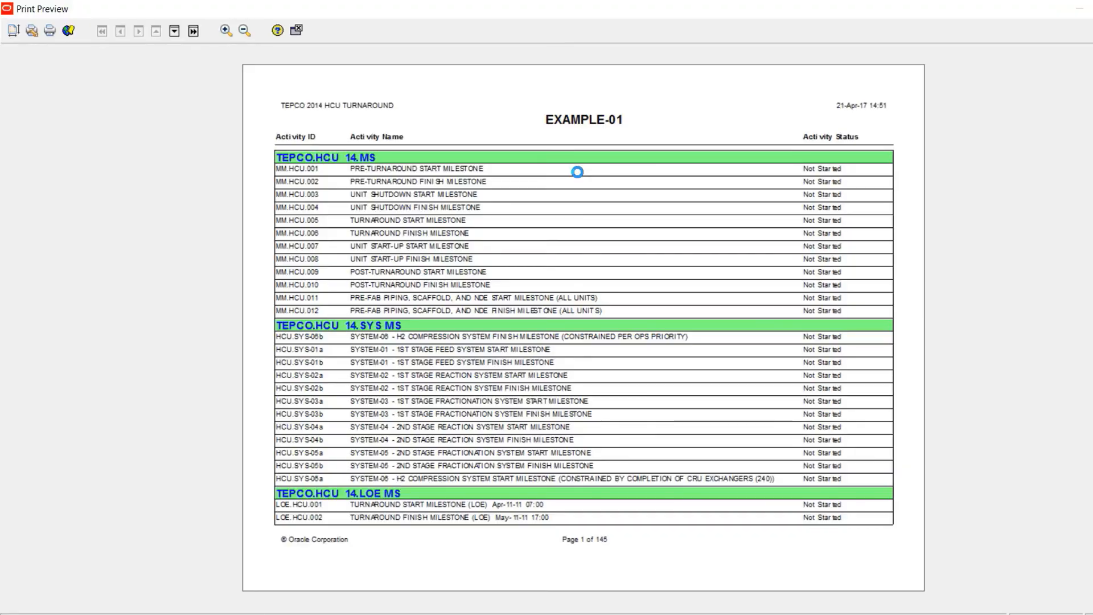
{"action": "scroll", "coordinate": [388, 401], "scroll_direction": "down", "scroll_amount": 5}
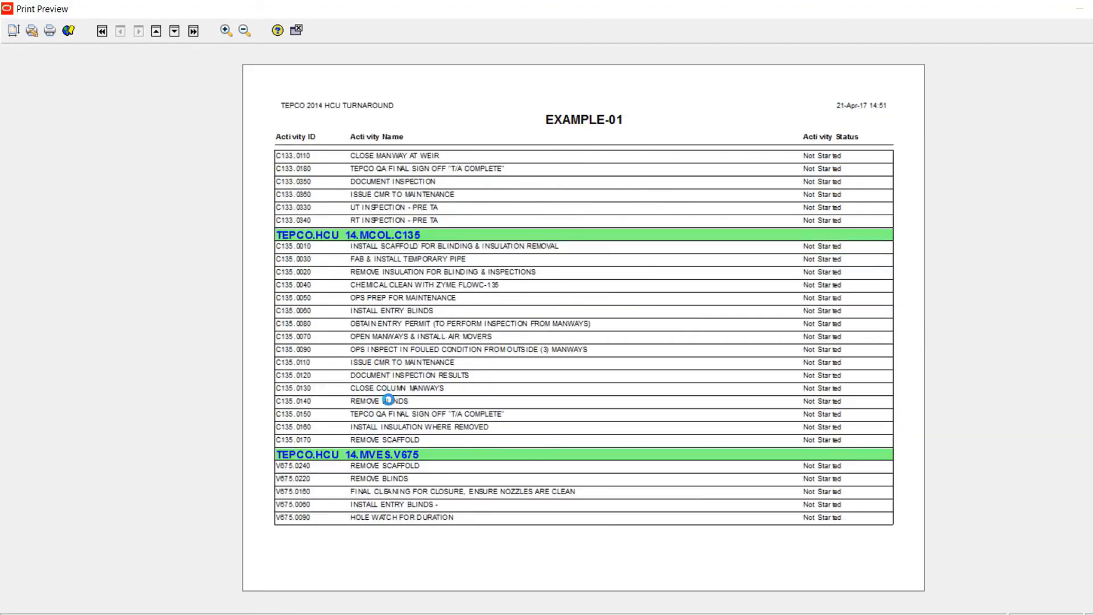
{"action": "scroll", "coordinate": [475, 367], "scroll_direction": "down", "scroll_amount": 1}
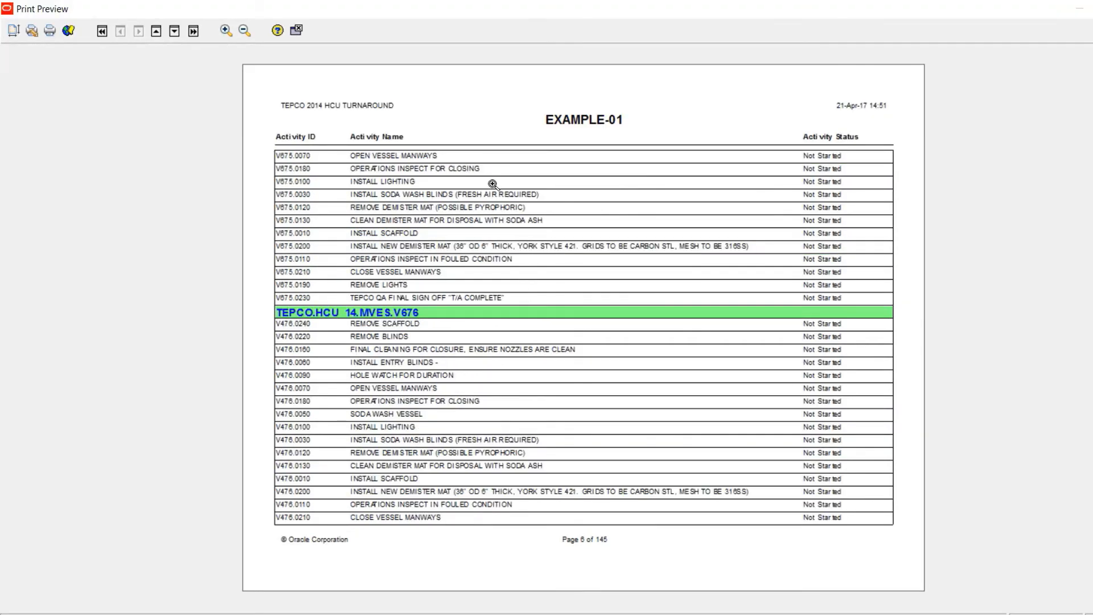
{"action": "left_click", "coordinate": [296, 31]}
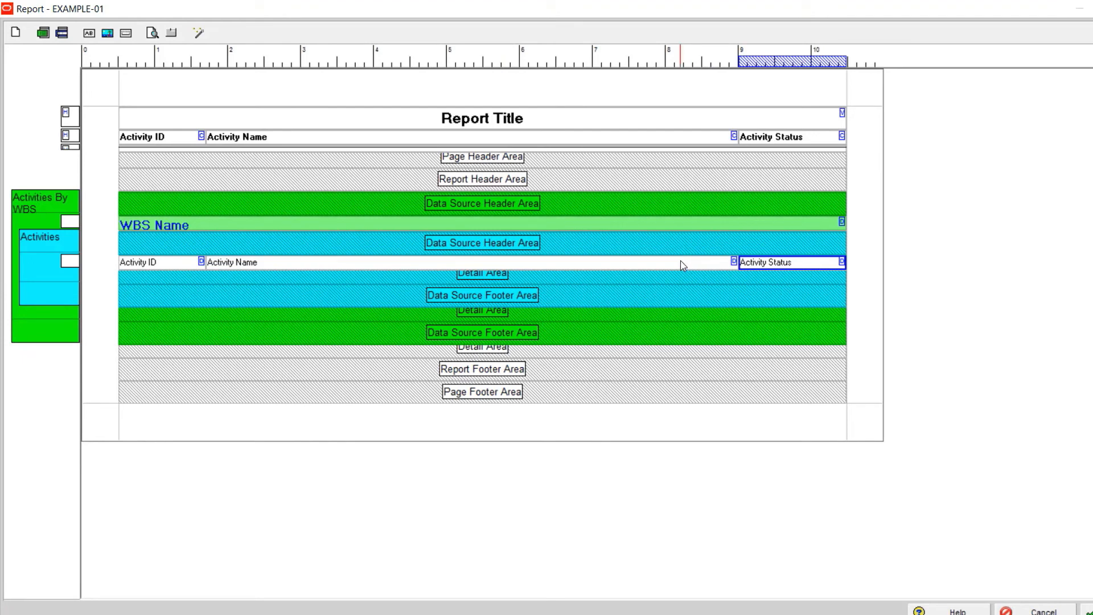
Review the source settings and filter of the Activities By WBS data source, leaving the filter criteria blank.
{"action": "double_click", "coordinate": [654, 262]}
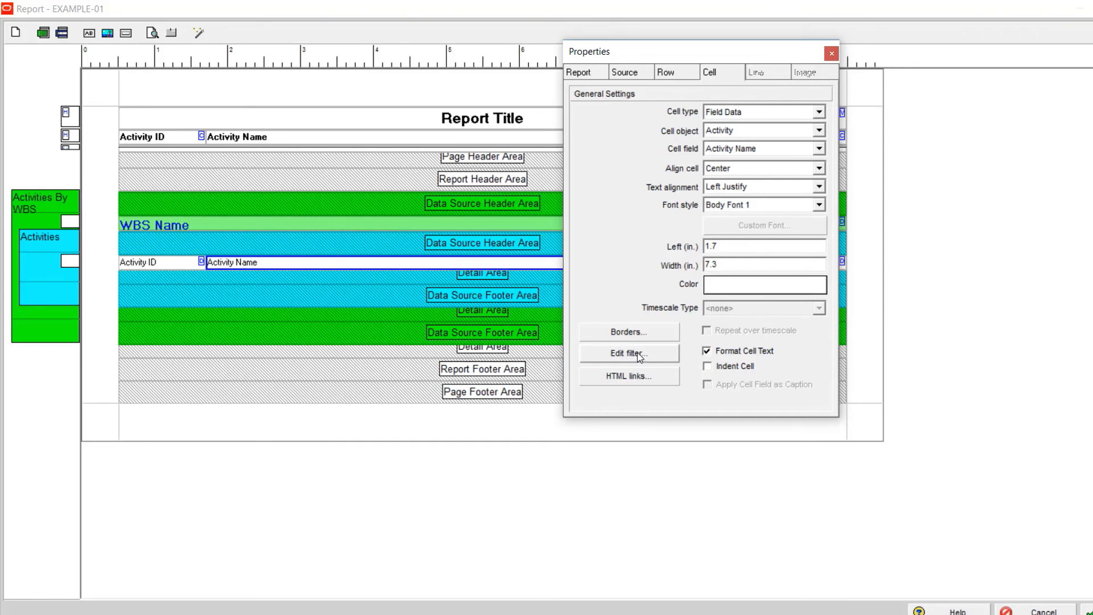
{"action": "left_click", "coordinate": [242, 212]}
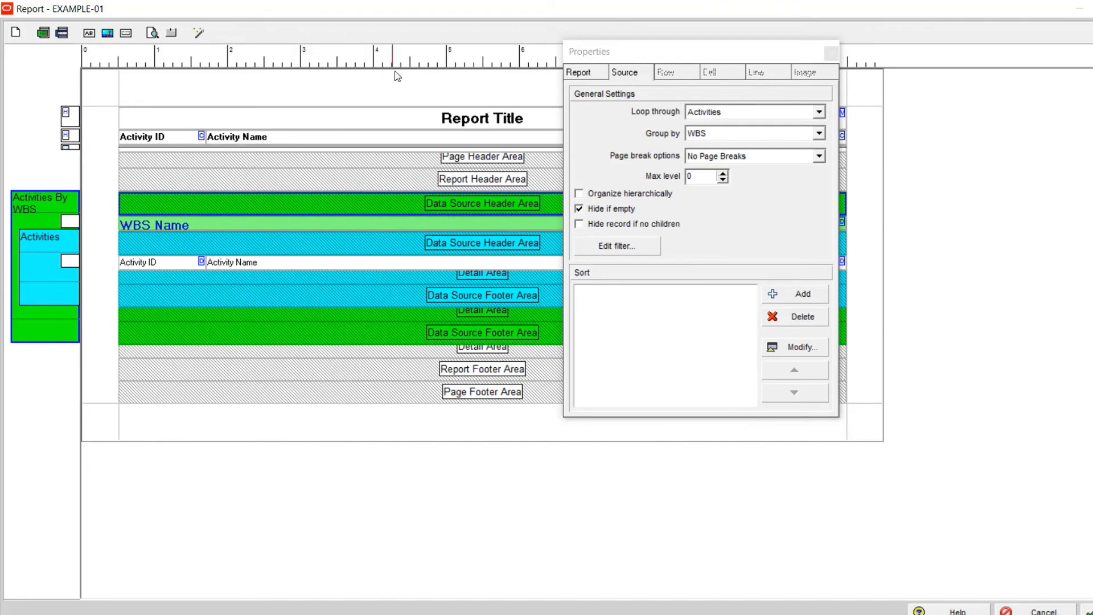
{"action": "left_click", "coordinate": [631, 73]}
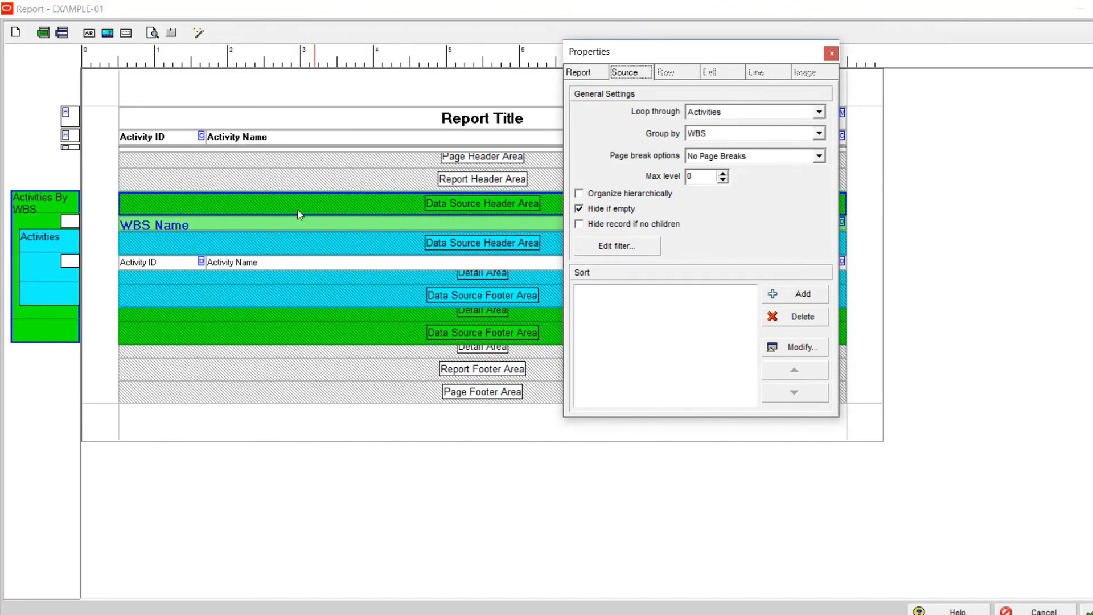
{"action": "left_click", "coordinate": [282, 199]}
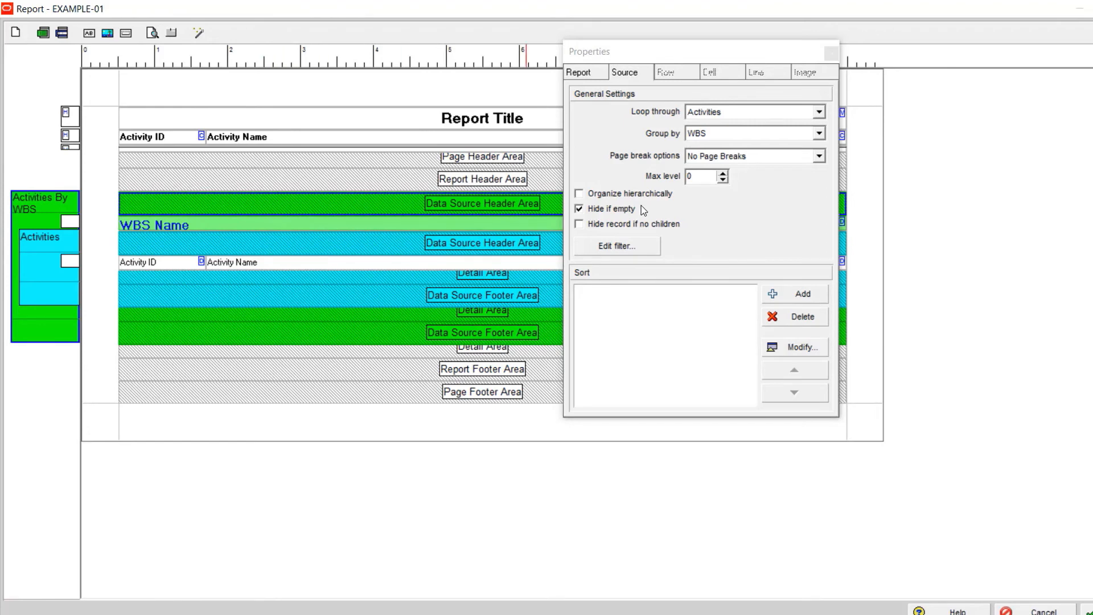
{"action": "left_click", "coordinate": [626, 247]}
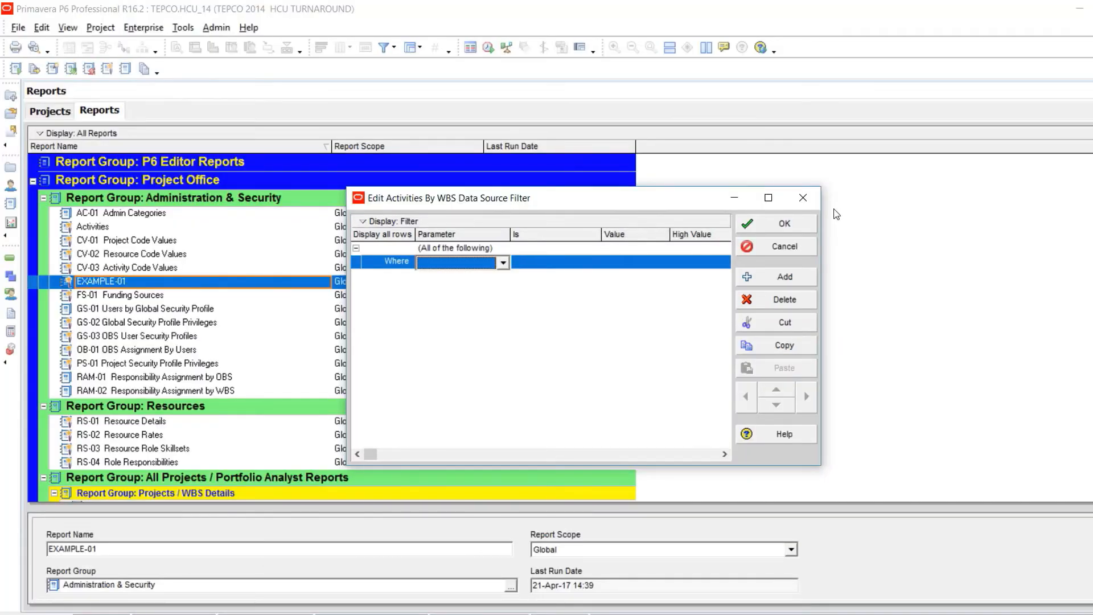
{"action": "left_click", "coordinate": [789, 225]}
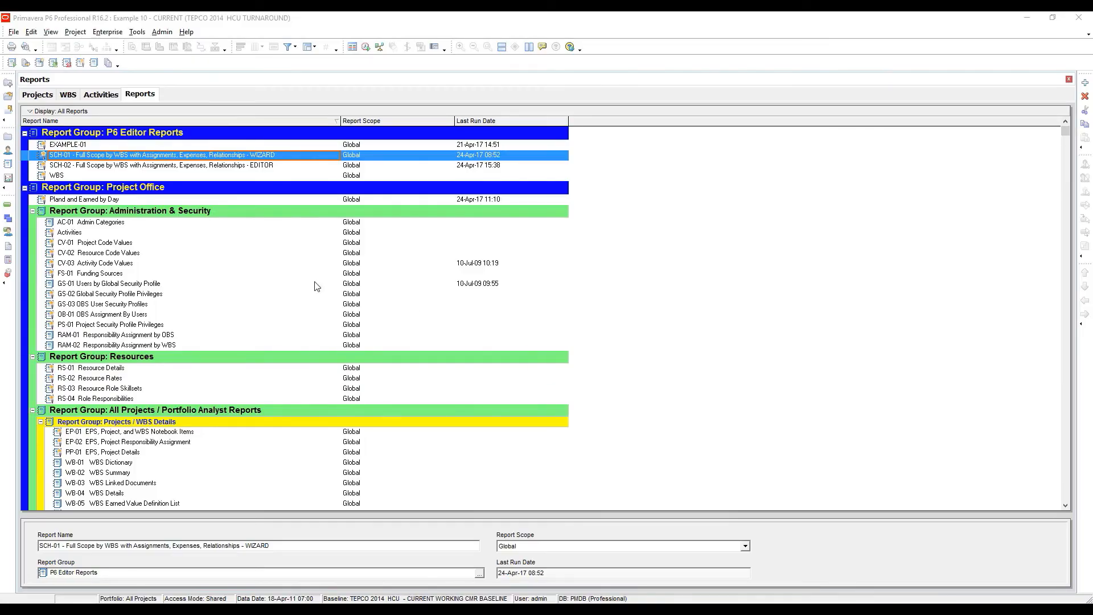
Open the SCH-01 - Full Scope by WBS with Assignments, Expenses, Relationships - WIZARD report for modification.
{"action": "left_click", "coordinate": [350, 157]}
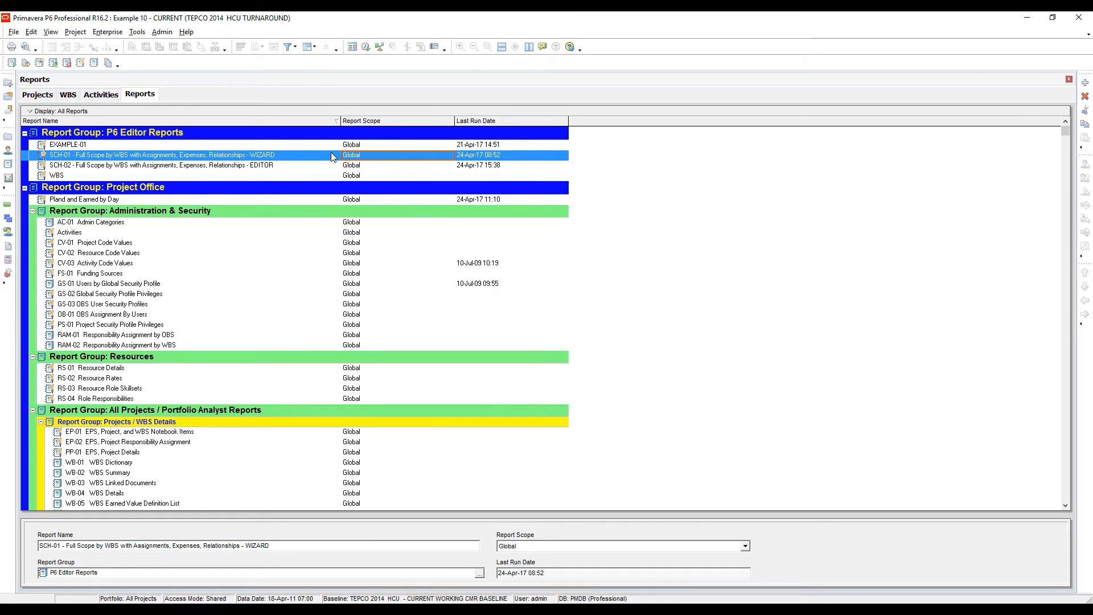
{"action": "left_click", "coordinate": [333, 156]}
{"action": "right_click", "coordinate": [321, 160]}
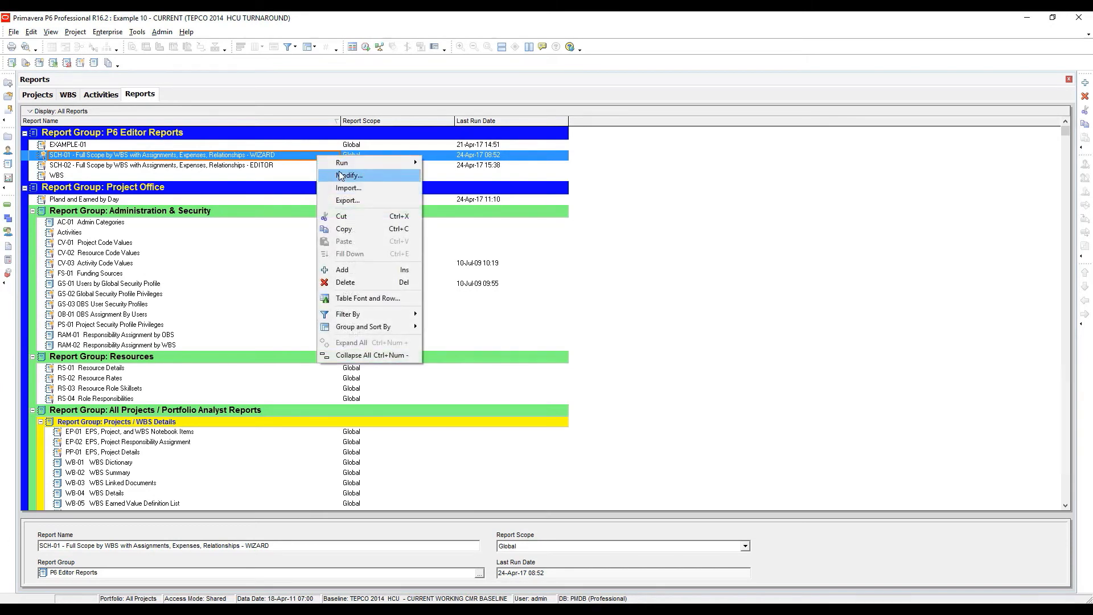
{"action": "left_click", "coordinate": [340, 176]}
{"action": "key", "text": "Return"}
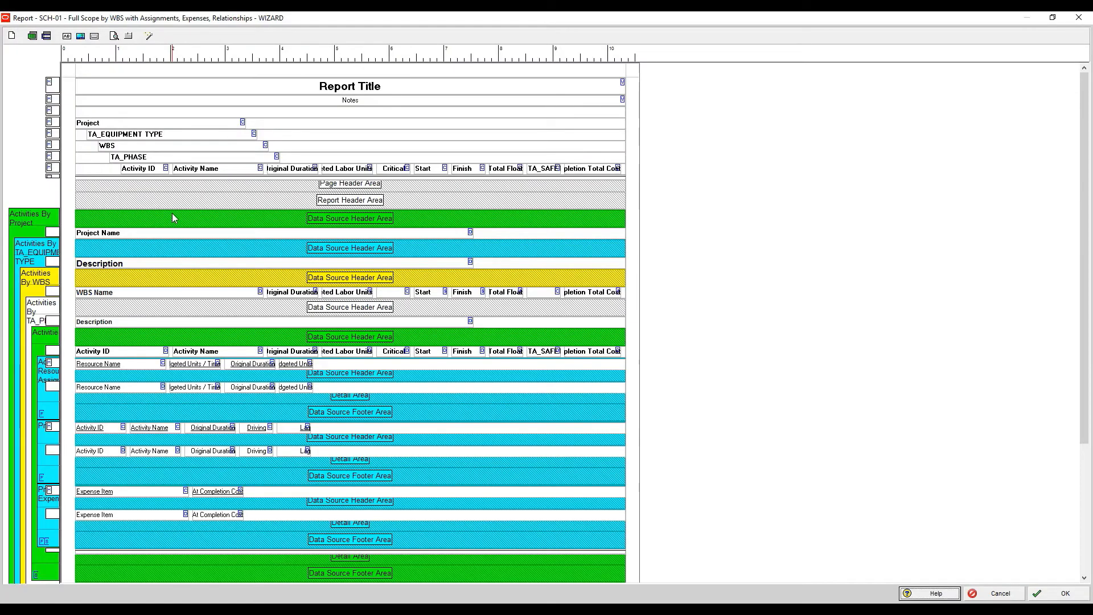
Examine each nested data source header area, from Activities By Project down to the resource assignment, relationship and expense sources.
{"action": "left_click", "coordinate": [135, 225]}
{"action": "left_click", "coordinate": [121, 248]}
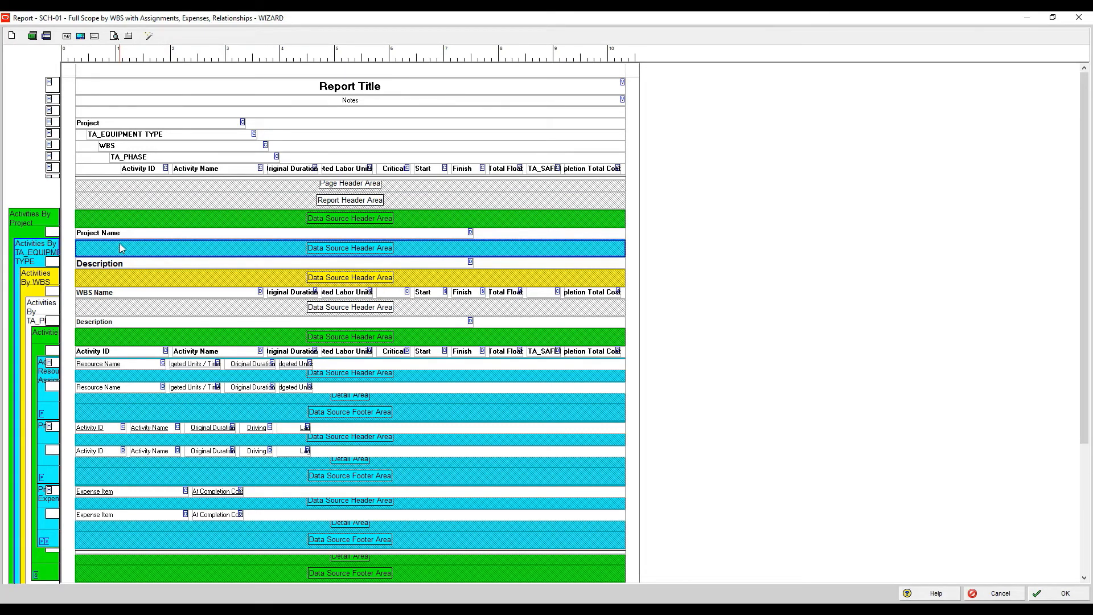
{"action": "left_click", "coordinate": [122, 277]}
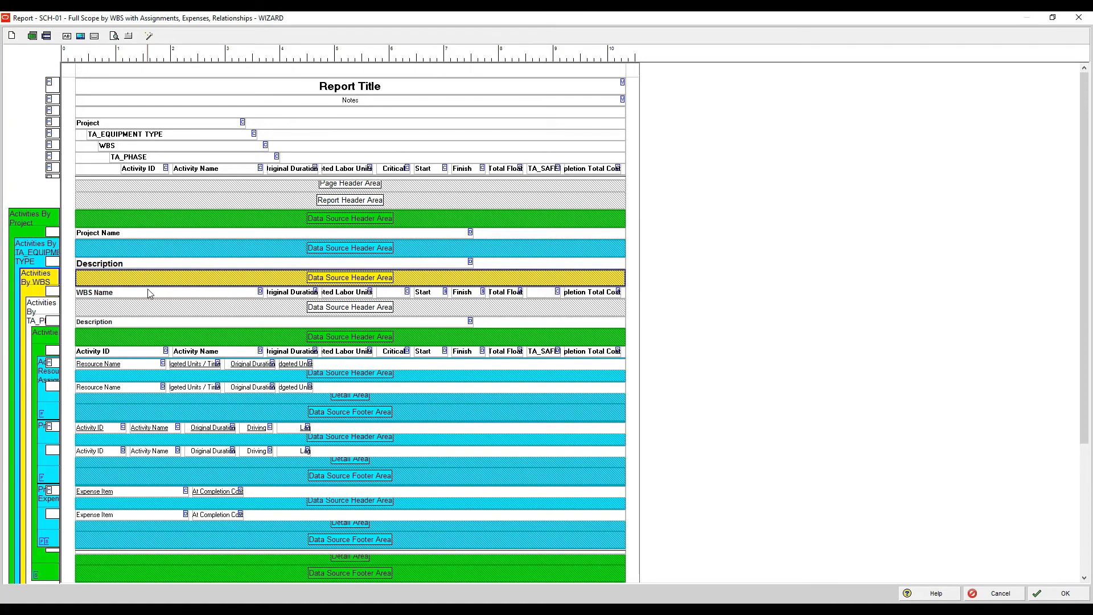
{"action": "left_click", "coordinate": [160, 310]}
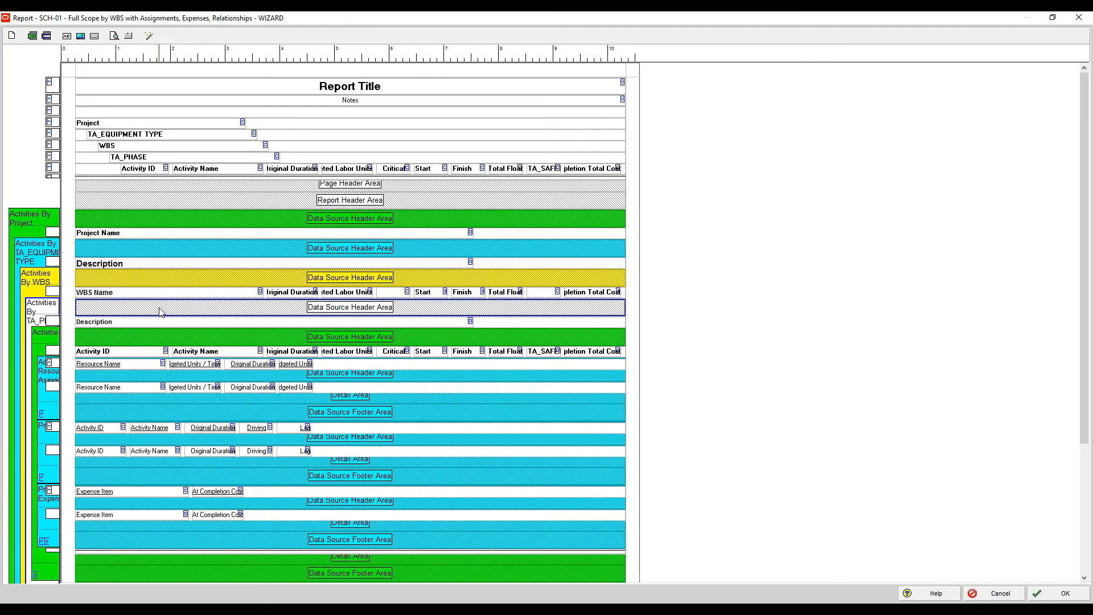
{"action": "left_click", "coordinate": [151, 340]}
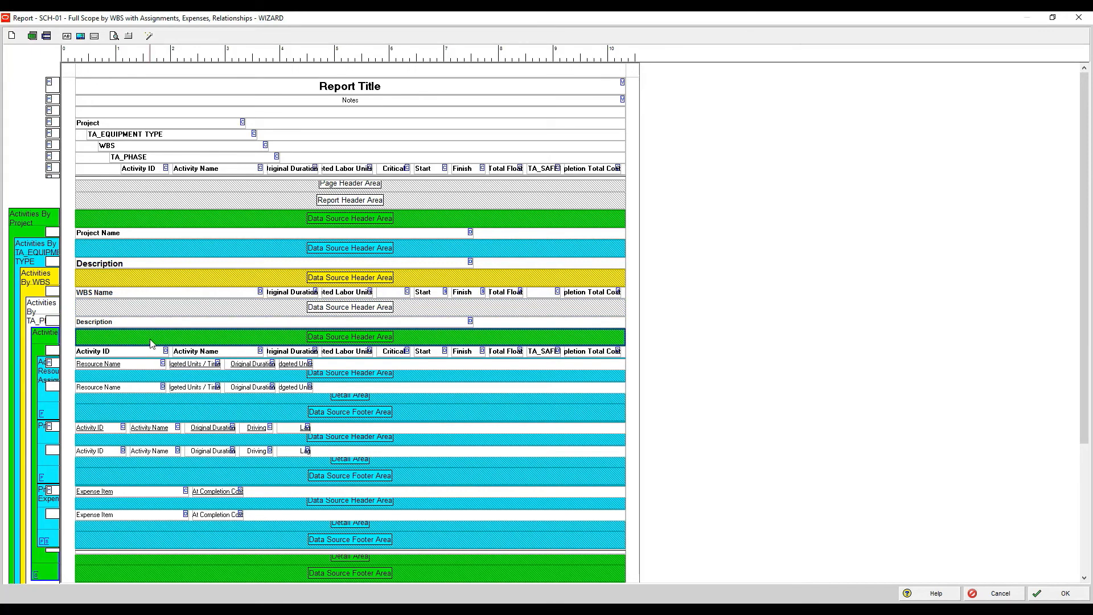
{"action": "left_click", "coordinate": [125, 380]}
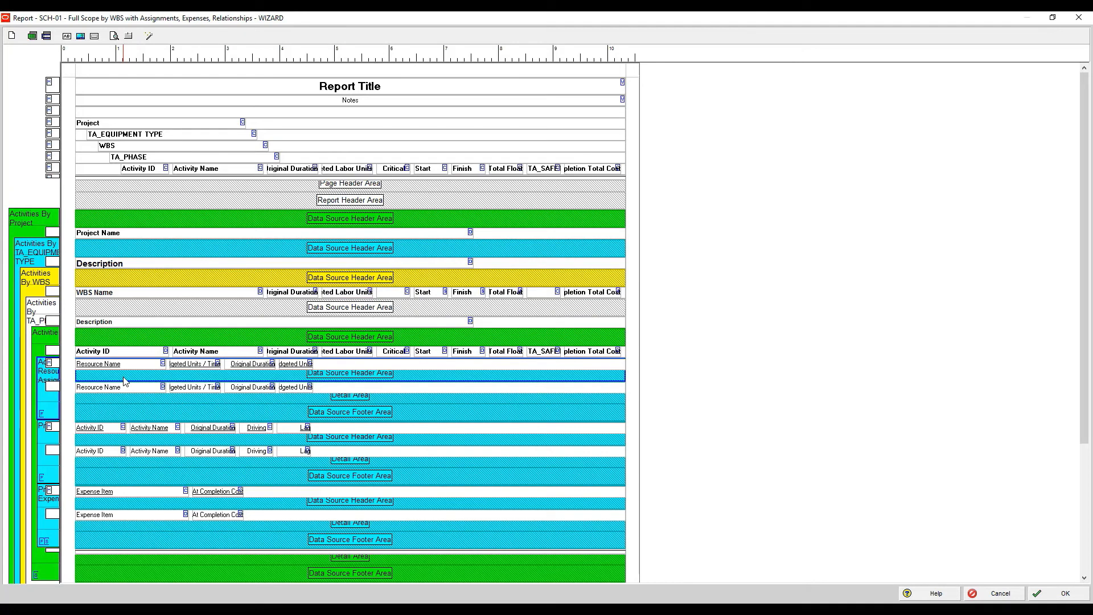
{"action": "left_click", "coordinate": [187, 440]}
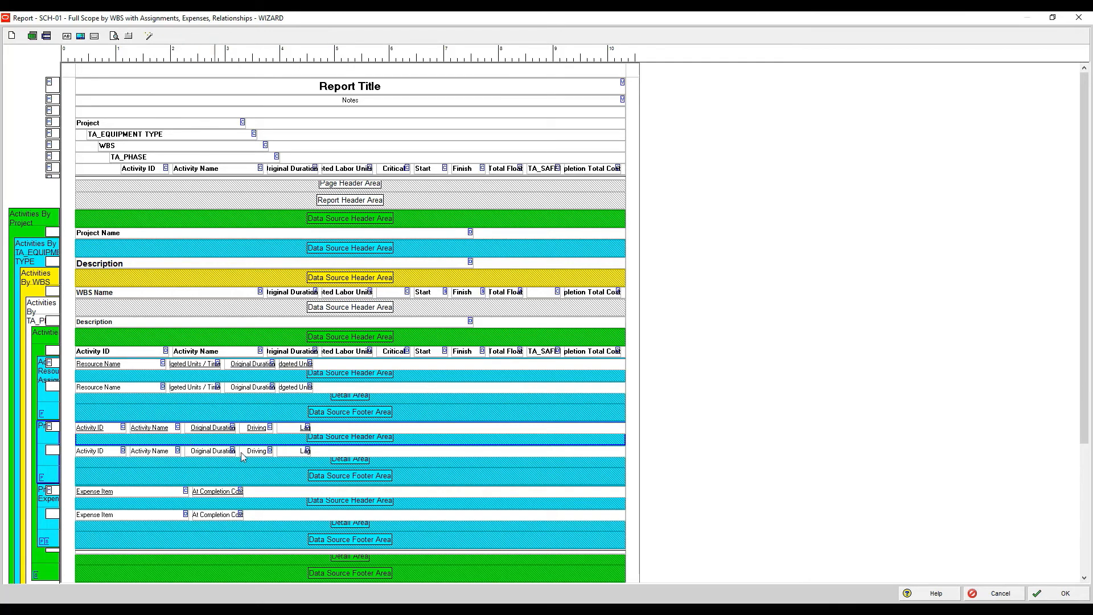
{"action": "left_click", "coordinate": [185, 506]}
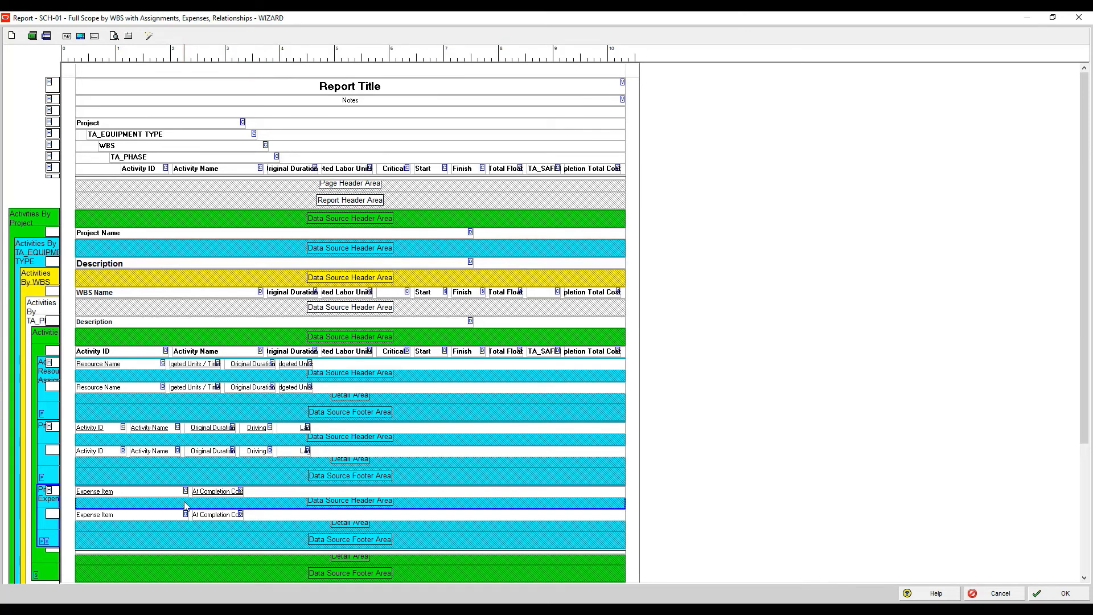
Switch to Snipping Tool and capture a screenshot of the SCH-01 report layout.
{"action": "left_click", "coordinate": [432, 610]}
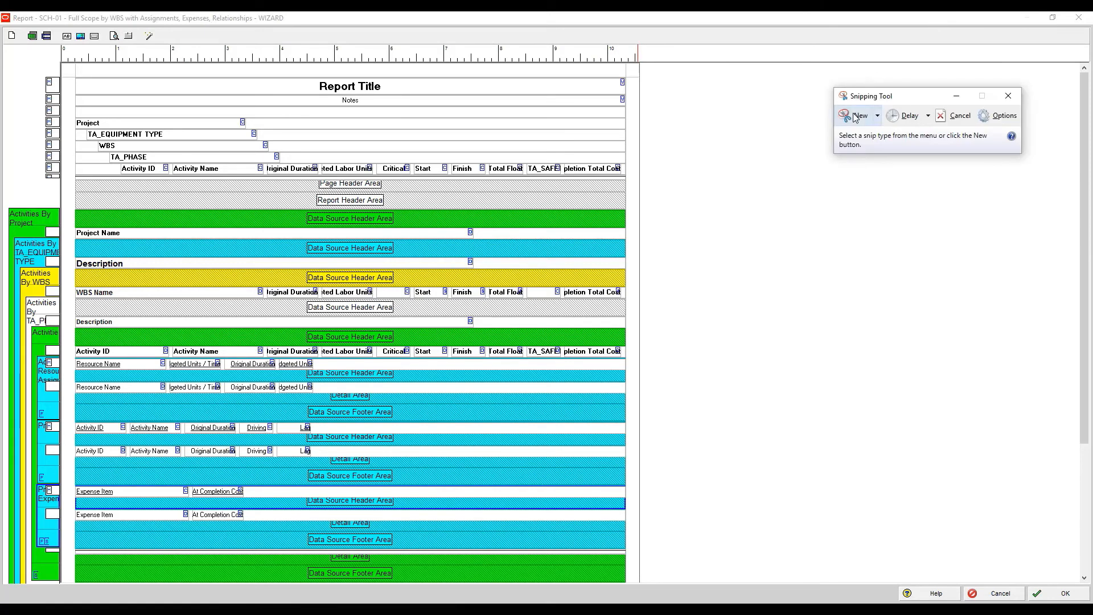
{"action": "left_click", "coordinate": [855, 118]}
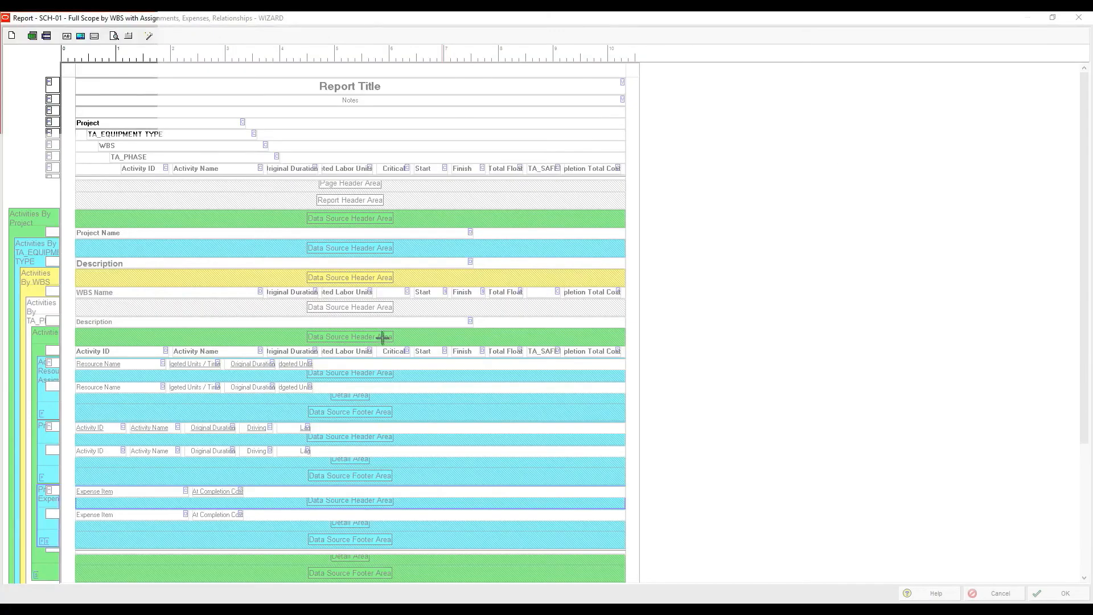
{"action": "left_click_drag", "start_coordinate": [383, 338], "coordinate": [1089, 602]}
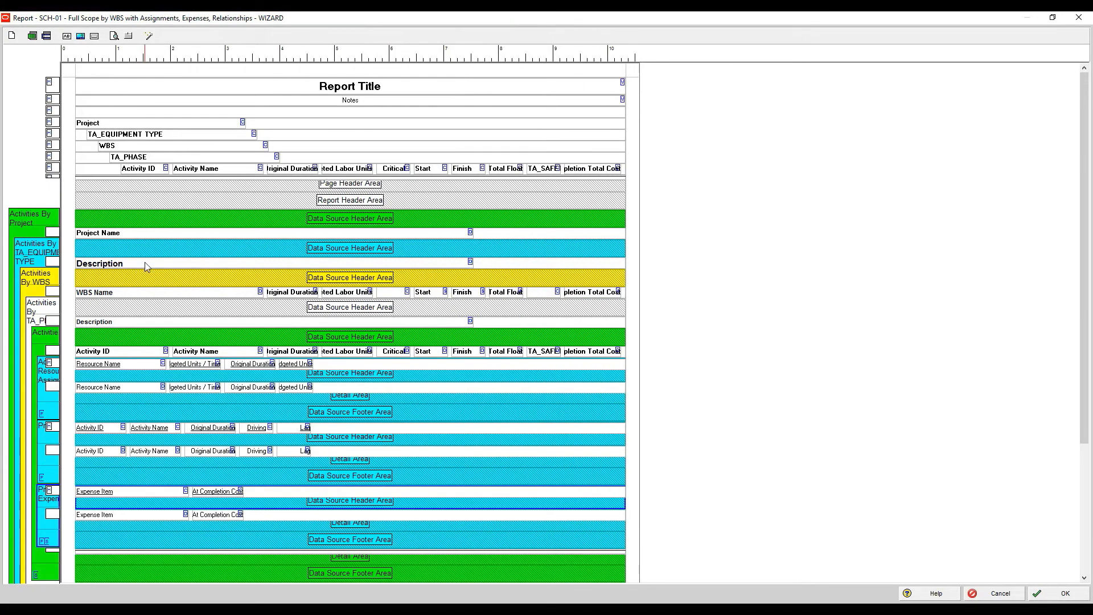
Examine the Project Name, equipment type Description and Activity ID cells across the SCH-01 report's header and data source areas.
{"action": "left_click", "coordinate": [162, 231]}
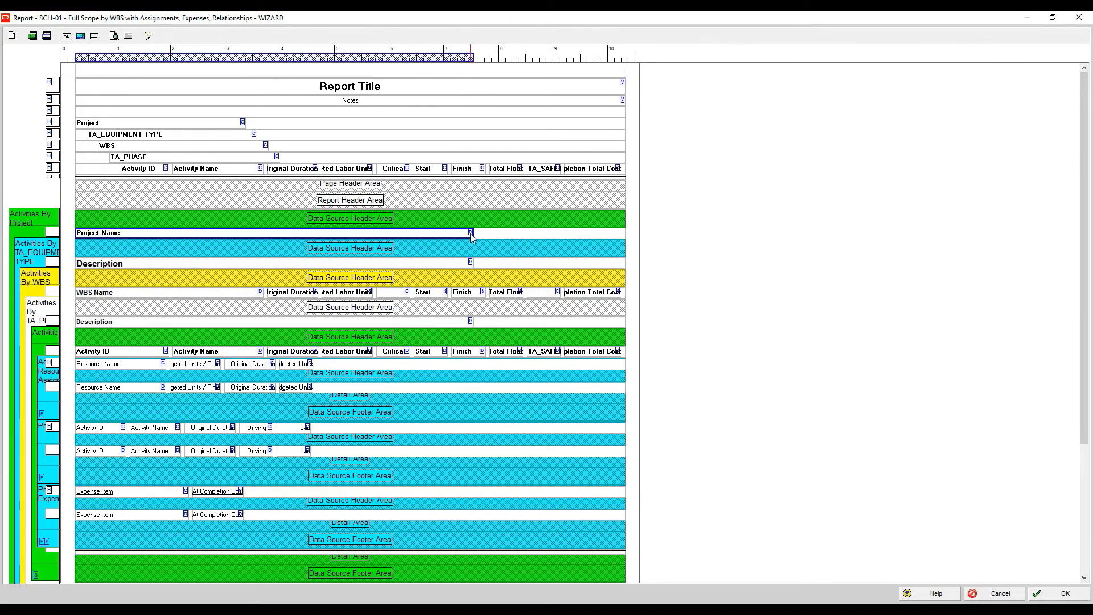
{"action": "left_click", "coordinate": [453, 265]}
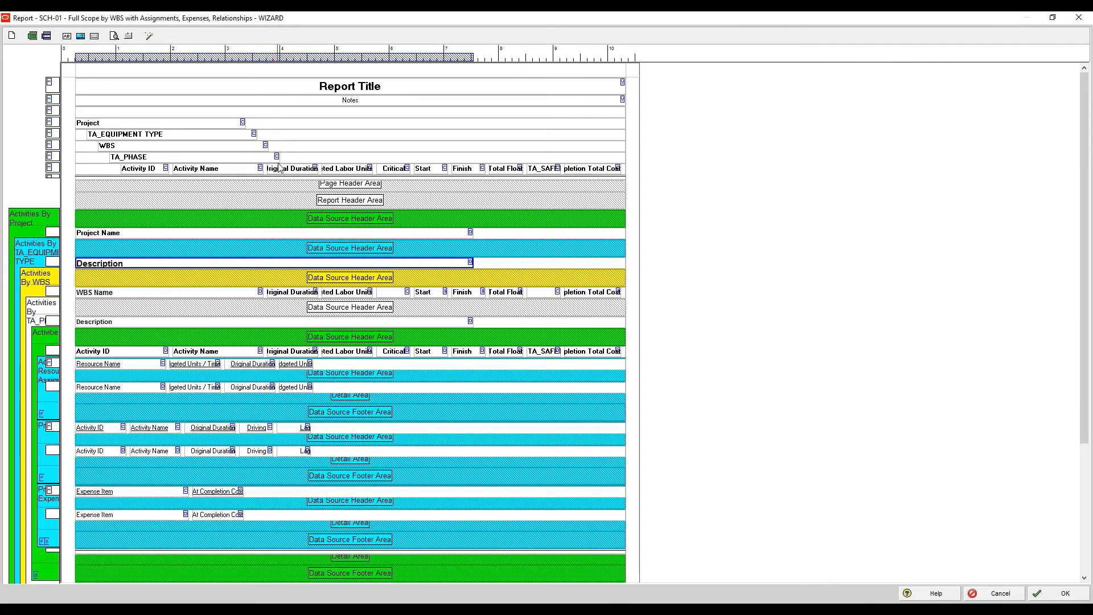
{"action": "left_click", "coordinate": [148, 169]}
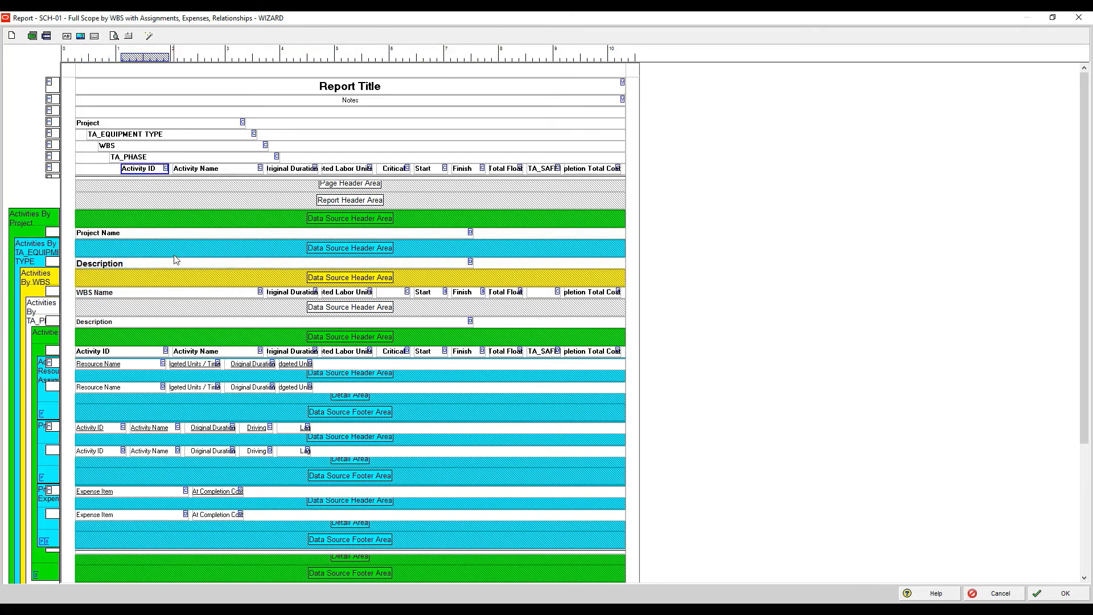
{"action": "left_click", "coordinate": [108, 353]}
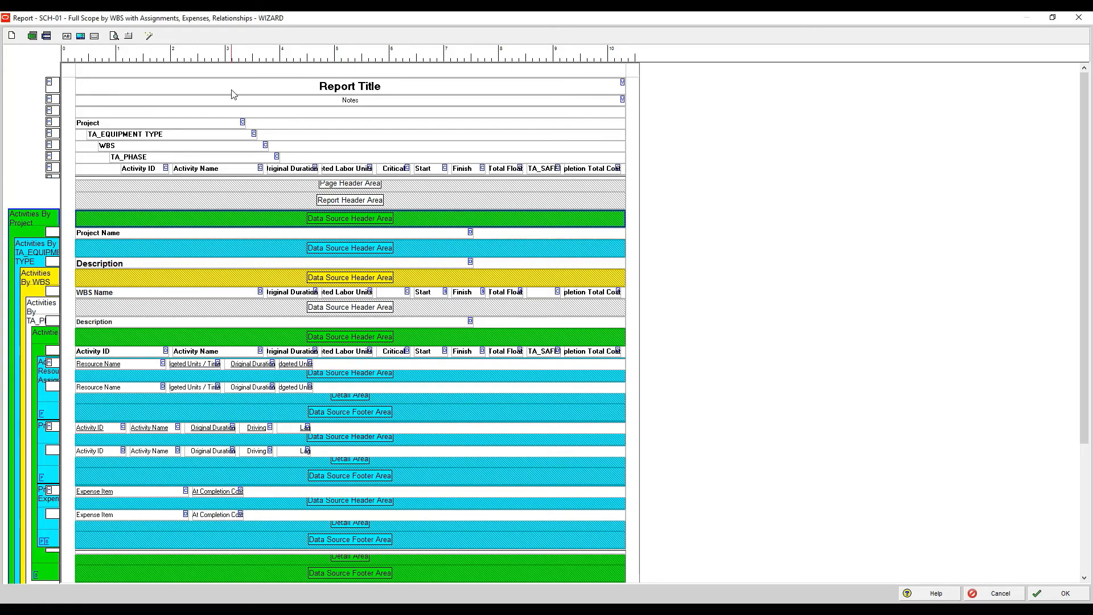
Preview the first page of the SCH-01 wizard report and close its editor, accepting the report.
{"action": "left_click", "coordinate": [114, 37]}
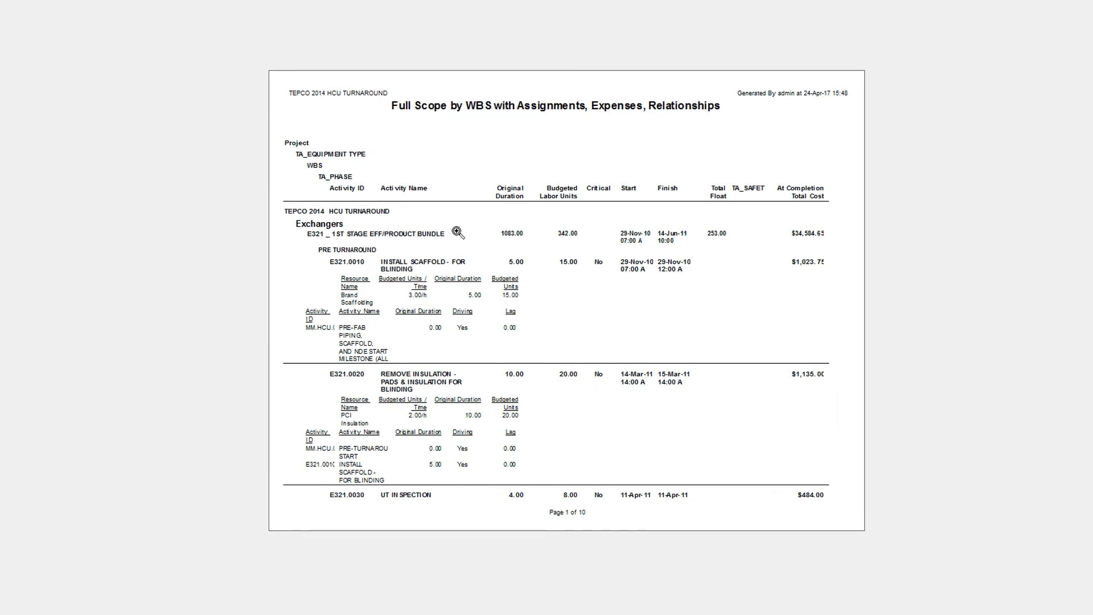
{"action": "left_click", "coordinate": [340, 233]}
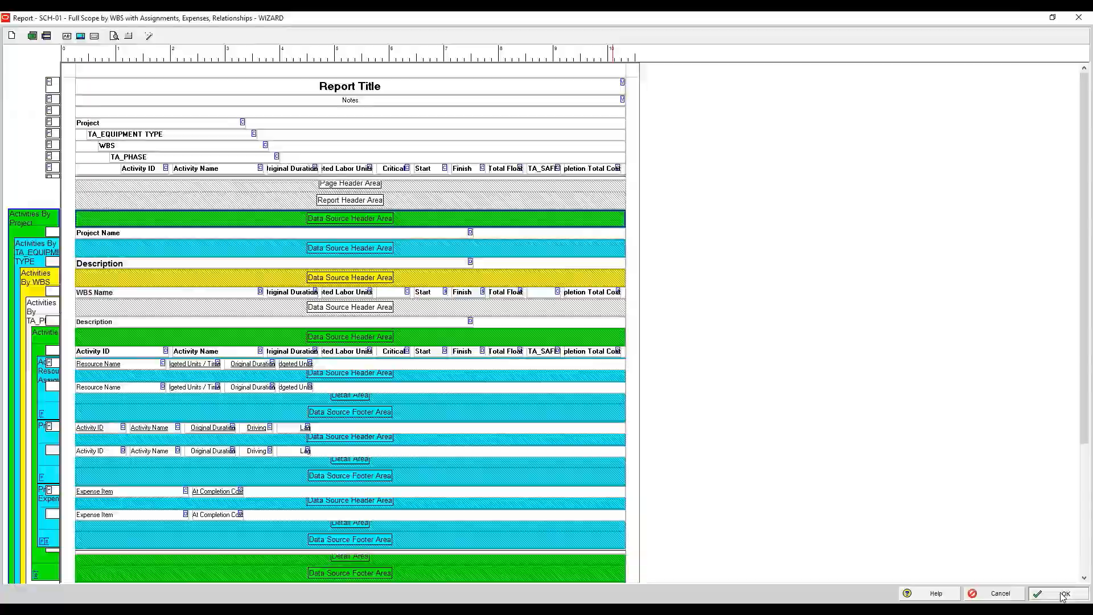
{"action": "left_click", "coordinate": [1060, 596]}
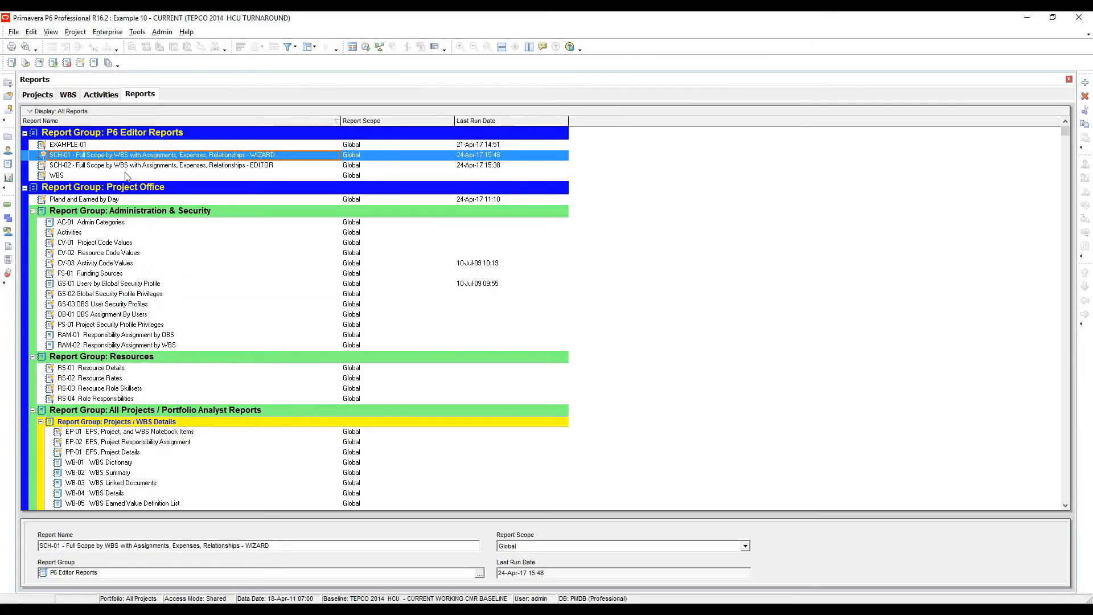
Open the SCH-02 EDITOR report for modification and arrange its enlarged window beside the captured SCH-01 layout.
{"action": "left_click", "coordinate": [120, 167]}
{"action": "right_click", "coordinate": [119, 167]}
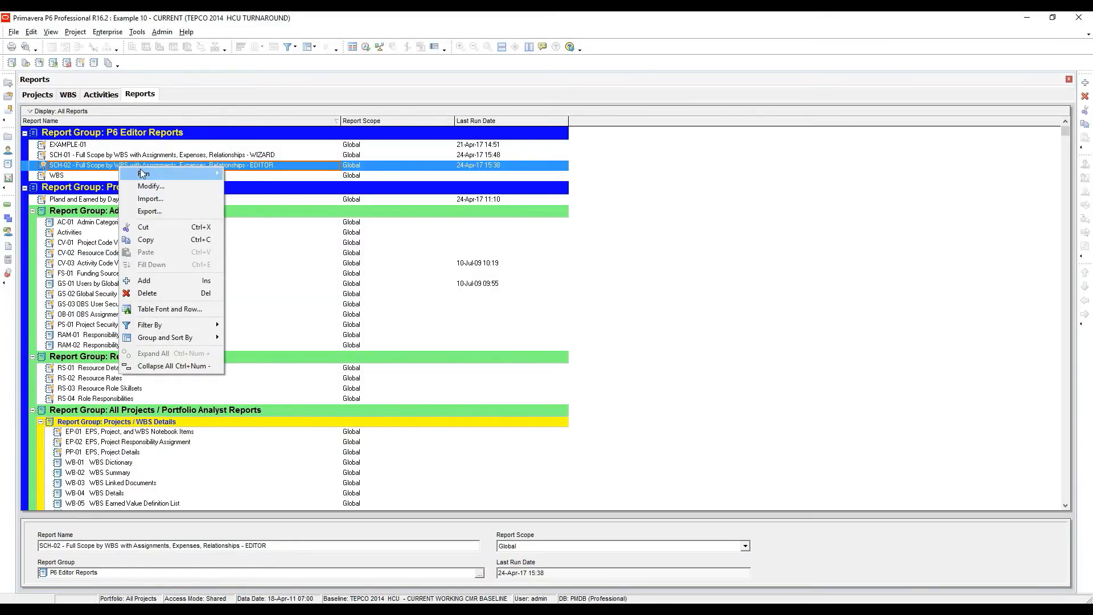
{"action": "left_click", "coordinate": [163, 191]}
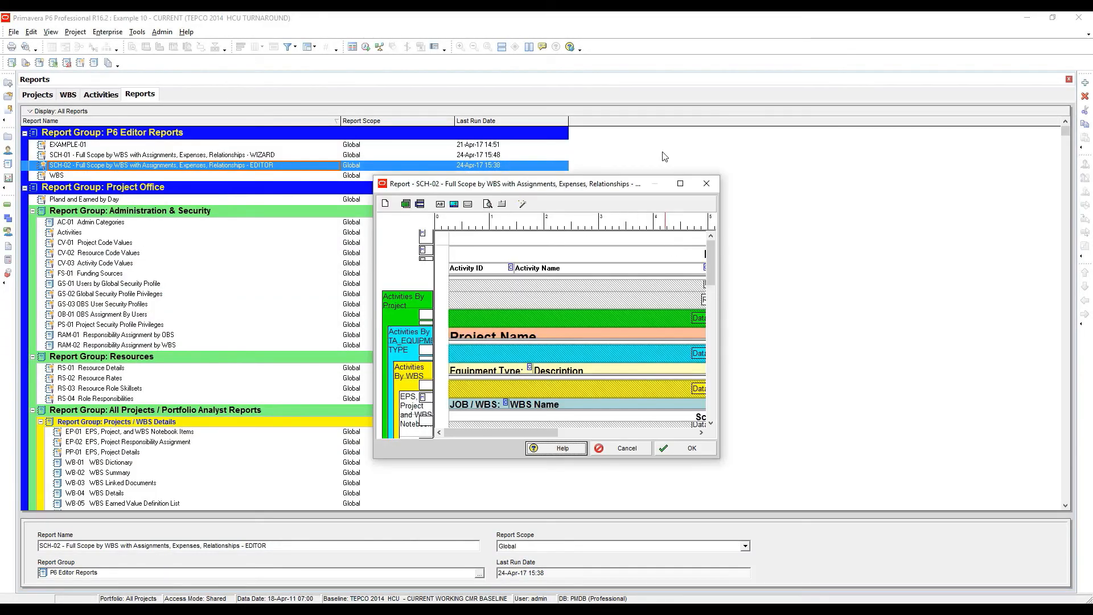
{"action": "left_click_drag", "start_coordinate": [634, 192], "coordinate": [782, 29]}
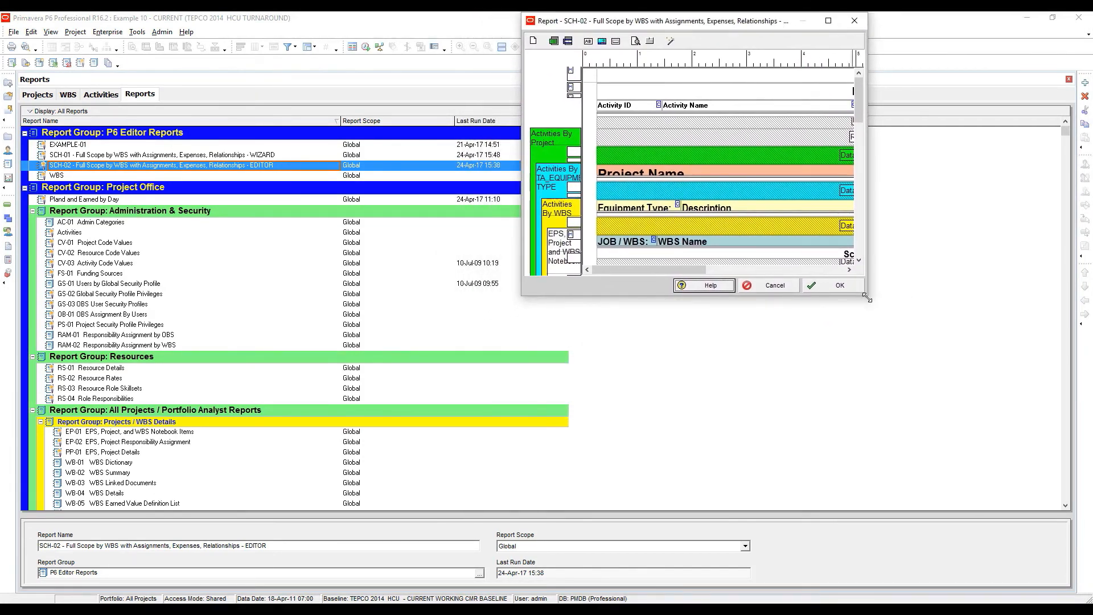
{"action": "left_click_drag", "start_coordinate": [866, 295], "coordinate": [1091, 603]}
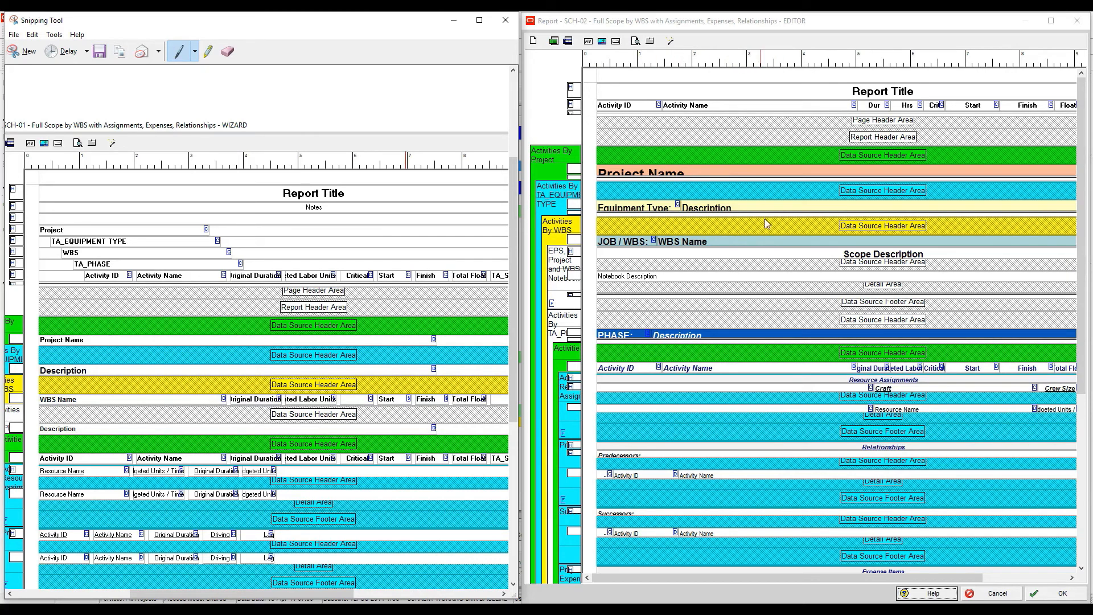
Compare SCH-02's notebook, resource assignment, relationship and expense item areas with the SCH-01 layout capture.
{"action": "left_click", "coordinate": [659, 268]}
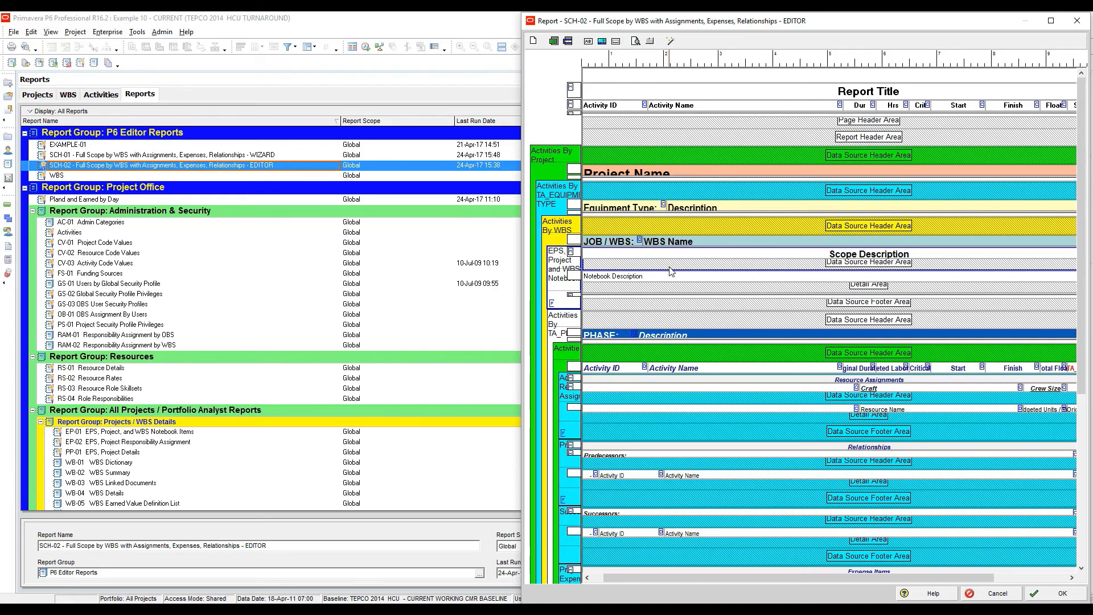
{"action": "key", "text": "alt+Tab"}
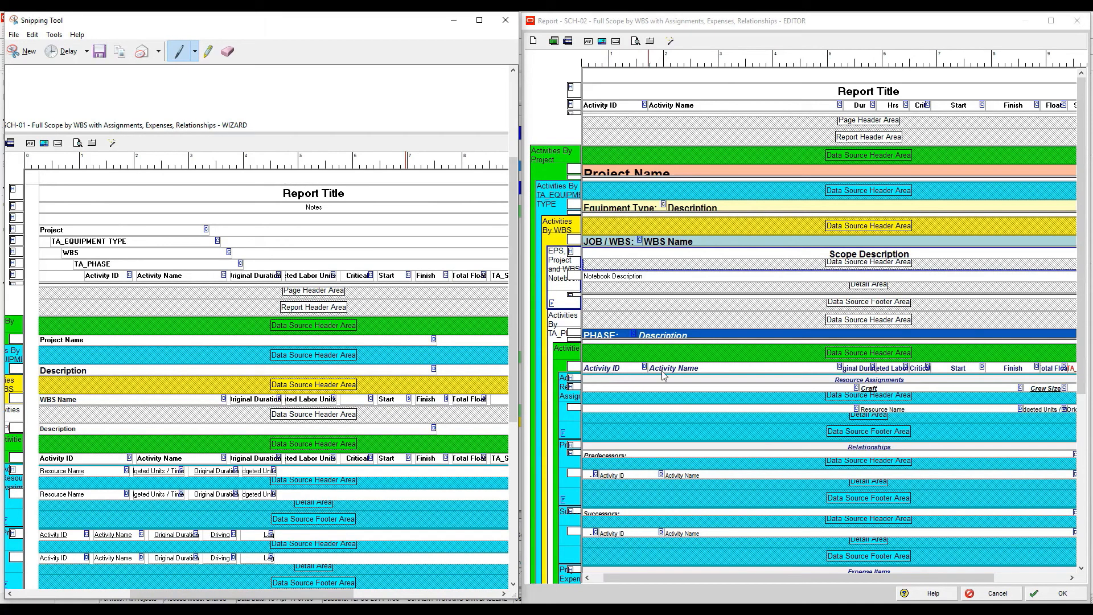
{"action": "left_click", "coordinate": [736, 385]}
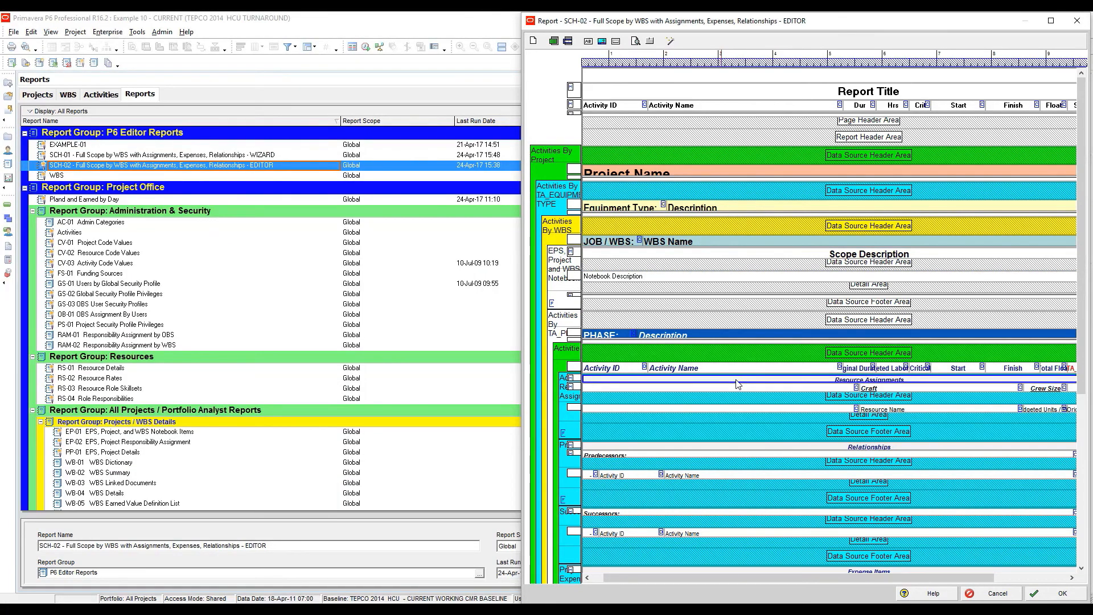
{"action": "left_click", "coordinate": [770, 450]}
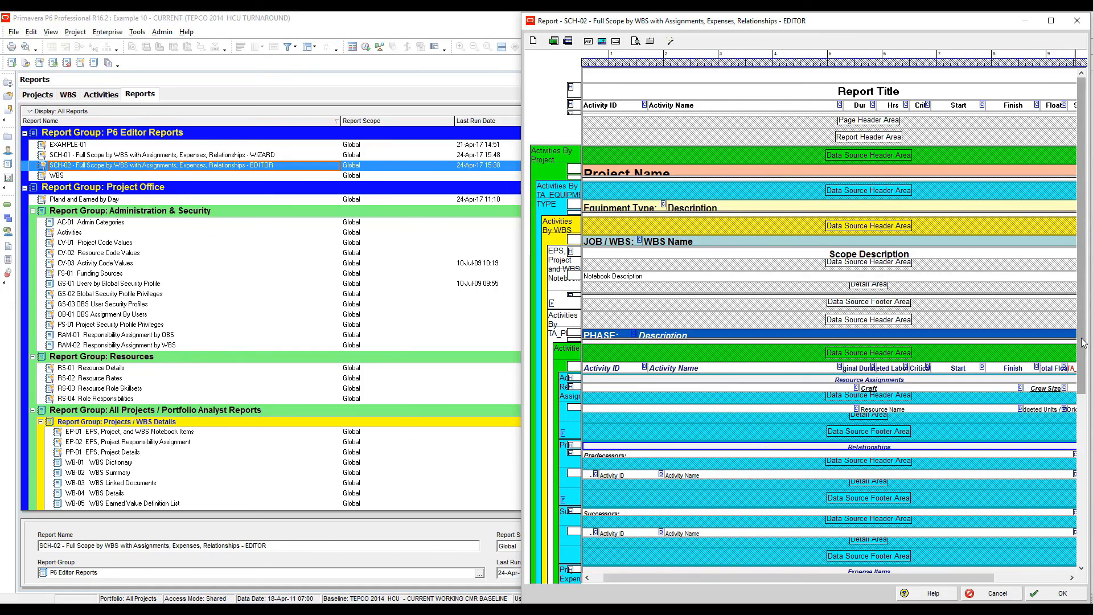
{"action": "left_click_drag", "start_coordinate": [1085, 342], "coordinate": [1083, 421]}
{"action": "left_click", "coordinate": [750, 447]}
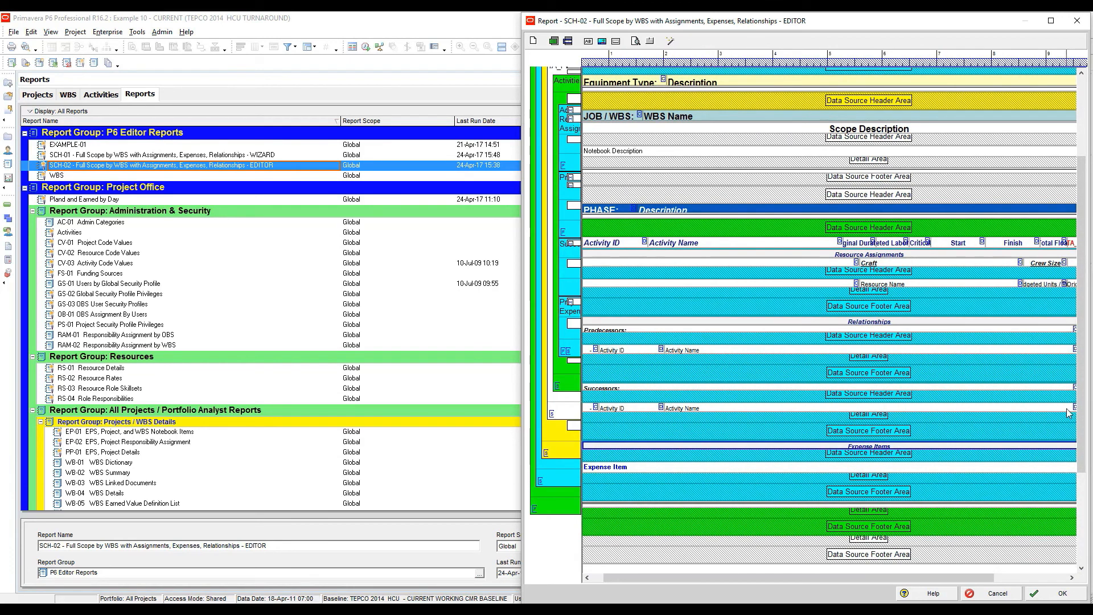
{"action": "left_click_drag", "start_coordinate": [1081, 425], "coordinate": [1080, 342]}
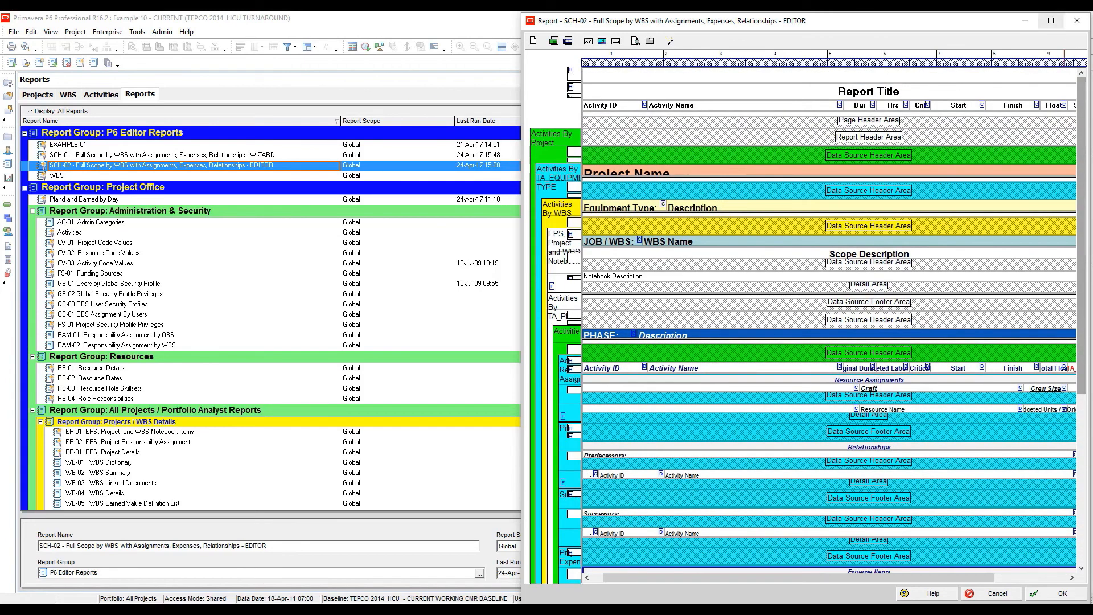
Maximize the SCH-02 report editor, preview the report and examine its first page at a larger zoom.
{"action": "left_click", "coordinate": [1051, 21]}
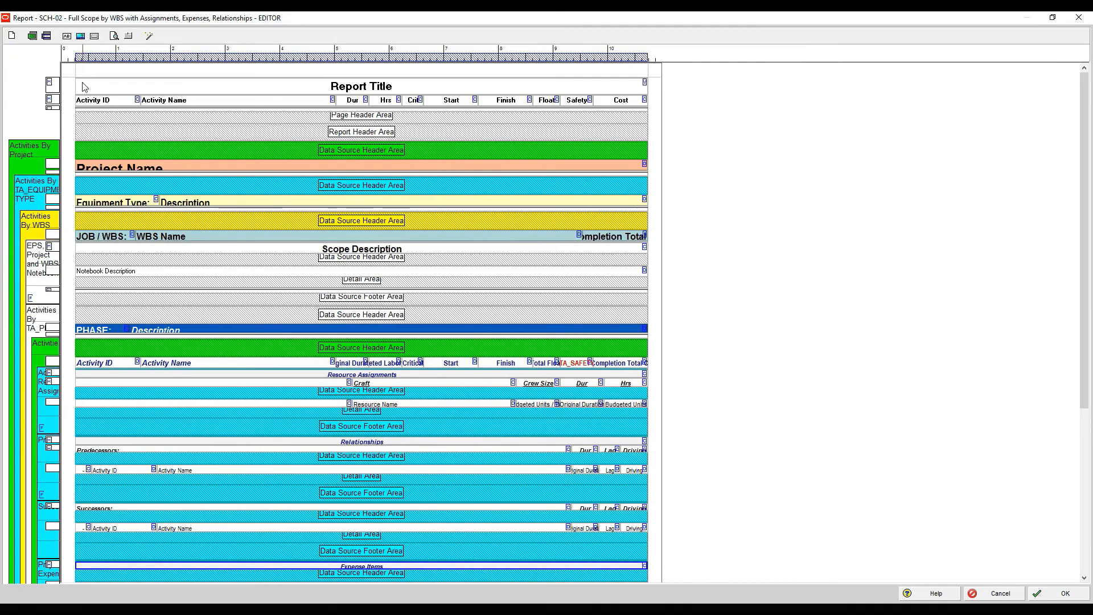
{"action": "left_click", "coordinate": [114, 36]}
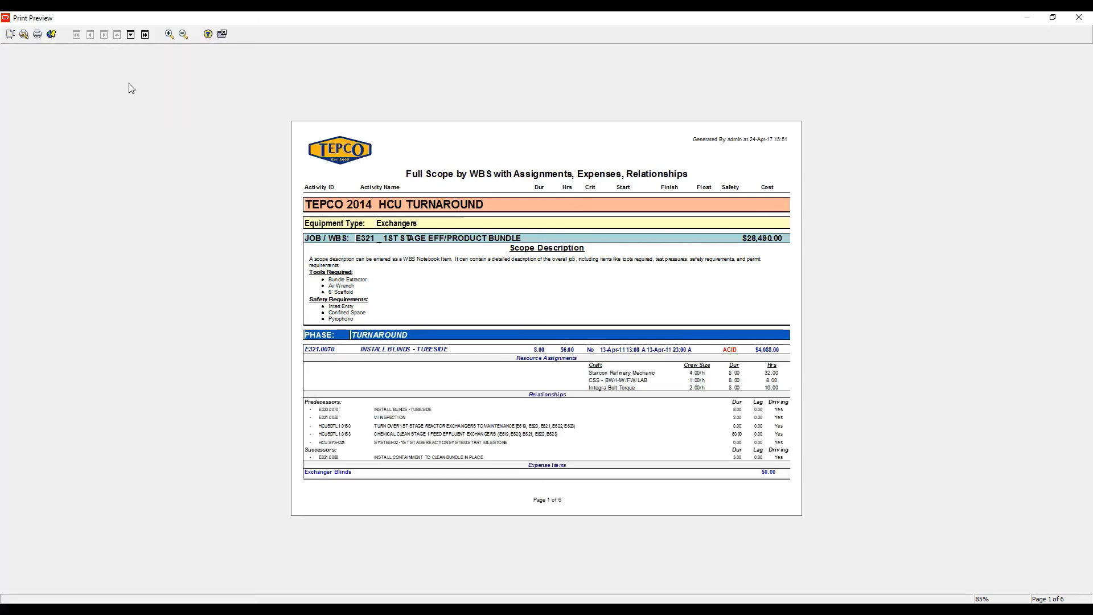
{"action": "left_click", "coordinate": [504, 270]}
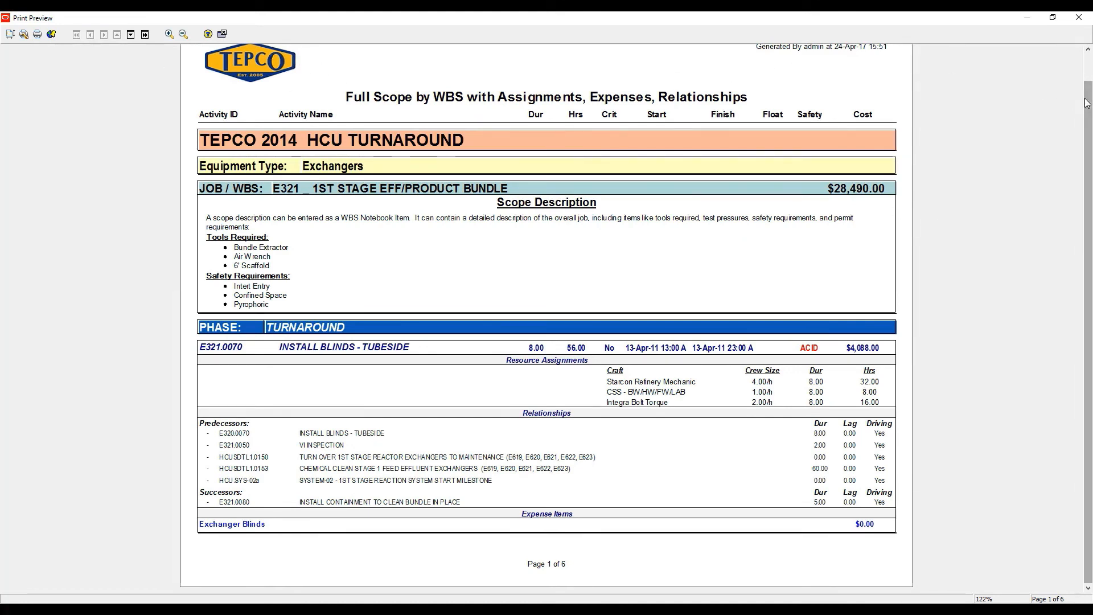
{"action": "left_click_drag", "start_coordinate": [1088, 94], "coordinate": [1089, 69]}
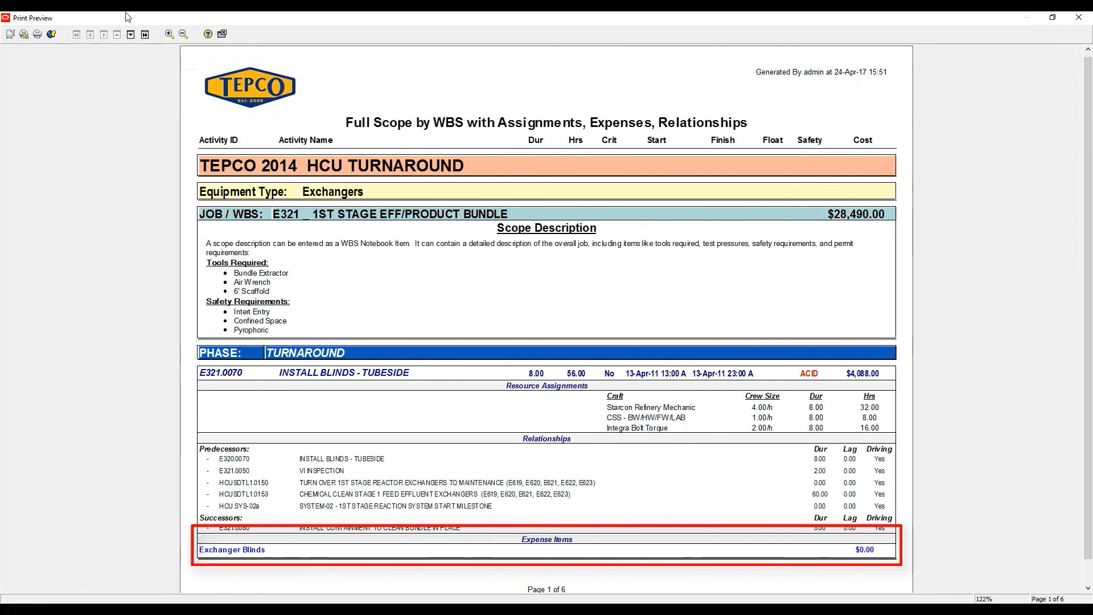
Review pages 2 and 3 of the SCH-02 preview and return to the first page.
{"action": "left_click", "coordinate": [130, 35]}
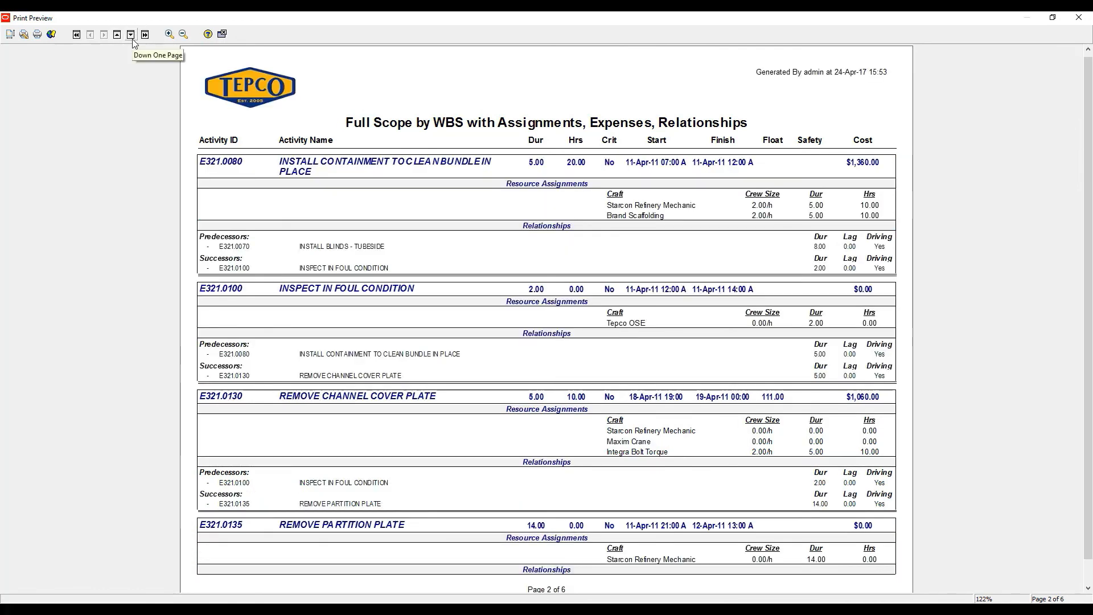
{"action": "left_click", "coordinate": [130, 35]}
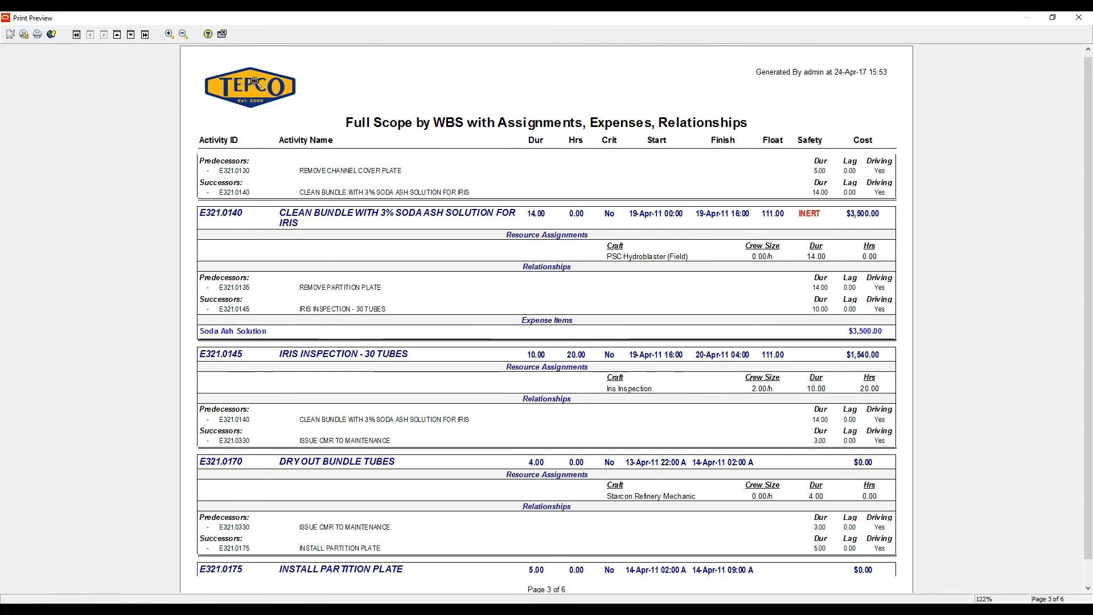
{"action": "left_click", "coordinate": [77, 34]}
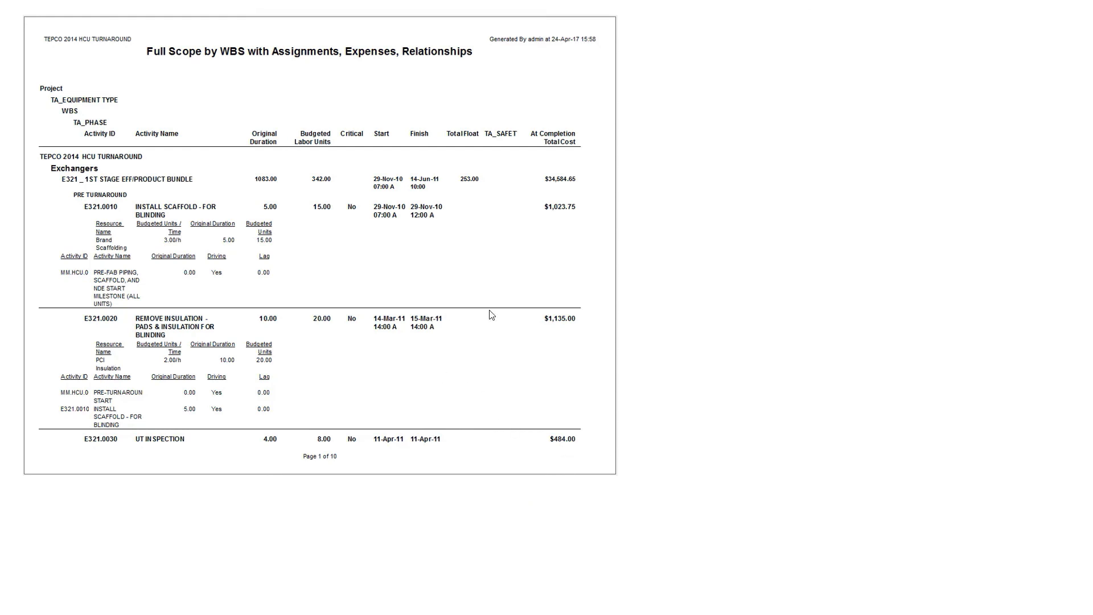
{"action": "left_click", "coordinate": [773, 515]}
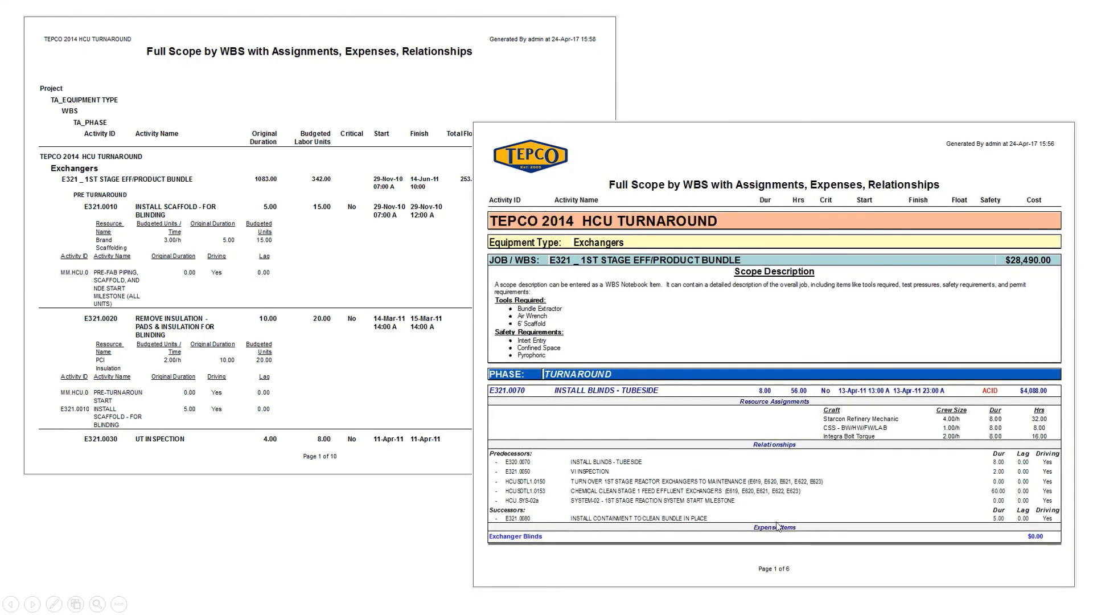